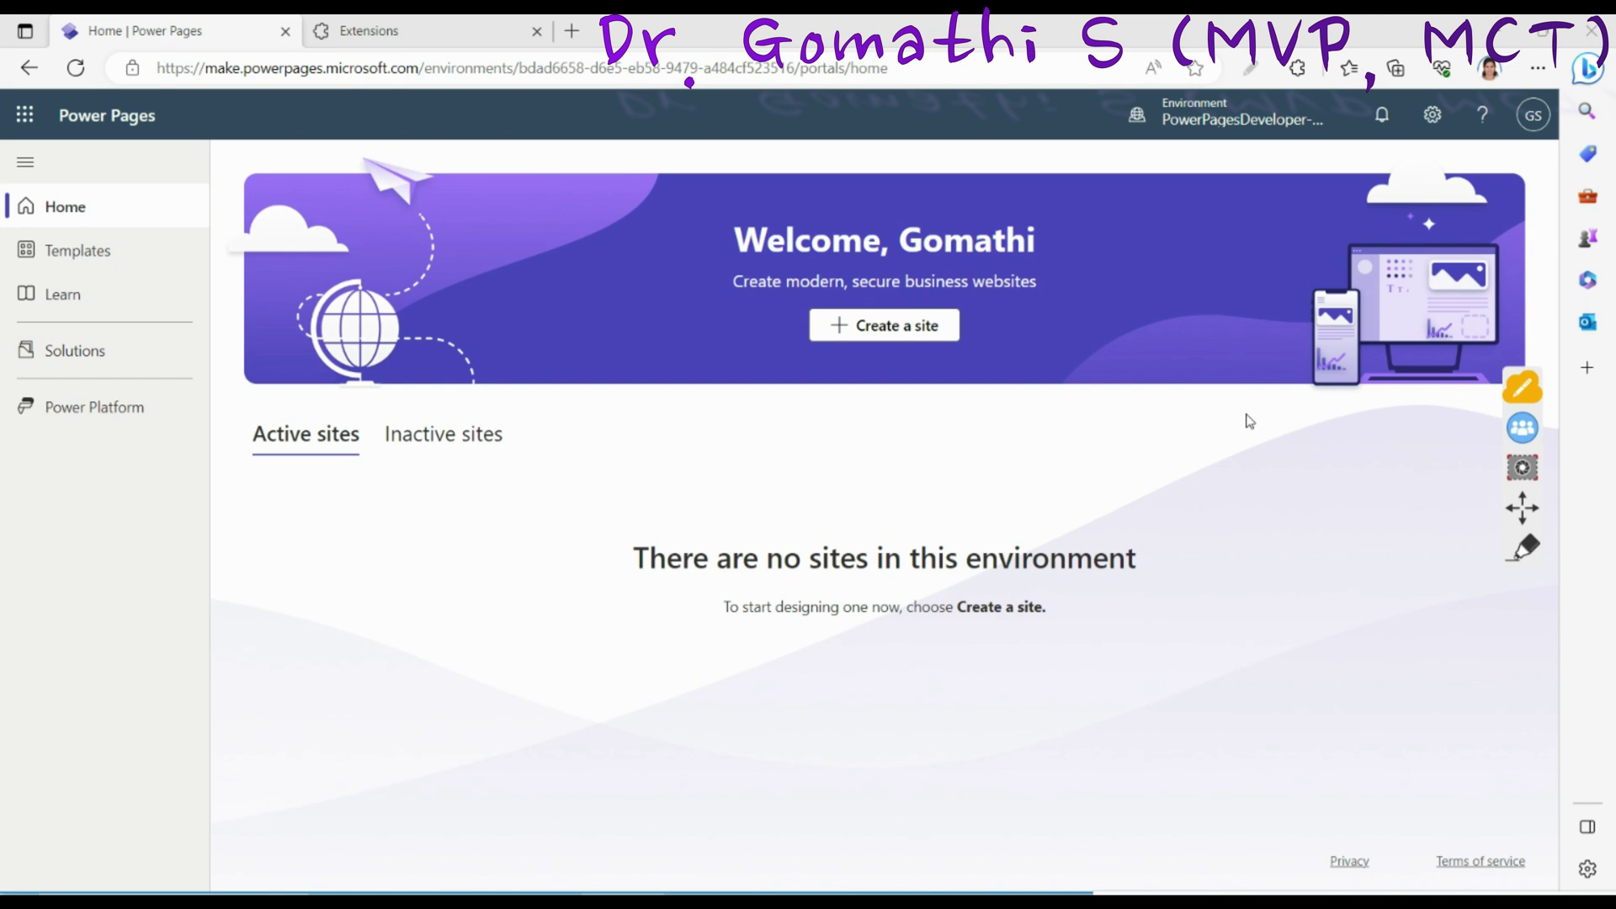
Step: Handwrite "Website" below the banner, underline it twice and circle it, and clear the ink
{"action": "left_click", "coordinate": [1537, 549]}
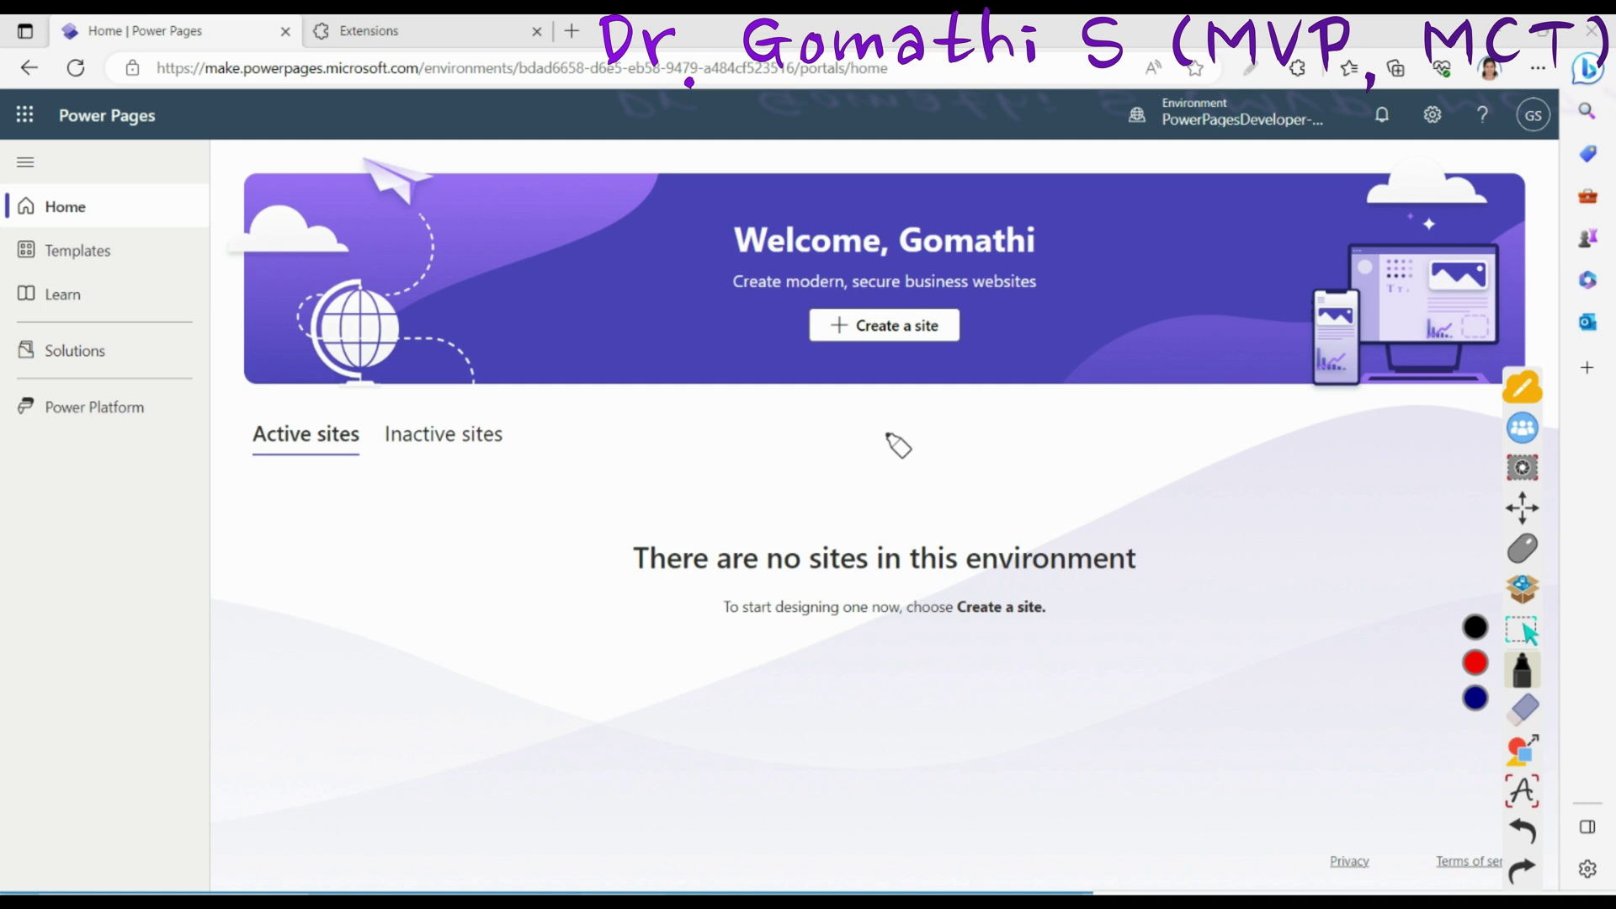
{"action": "mouse_move", "coordinate": [780, 422]}
{"action": "left_mouse_down"}
{"action": "mouse_move", "coordinate": [784, 490]}
{"action": "mouse_move", "coordinate": [862, 457]}
{"action": "mouse_move", "coordinate": [884, 480]}
{"action": "mouse_move", "coordinate": [963, 450]}
{"action": "mouse_move", "coordinate": [1005, 467]}
{"action": "mouse_move", "coordinate": [1014, 444]}
{"action": "mouse_move", "coordinate": [1040, 496]}
{"action": "mouse_move", "coordinate": [1077, 475]}
{"action": "mouse_move", "coordinate": [1115, 514]}
{"action": "left_mouse_up"}
{"action": "left_click_drag", "start_coordinate": [812, 500], "coordinate": [1146, 523]}
{"action": "left_click_drag", "start_coordinate": [884, 527], "coordinate": [1168, 533]}
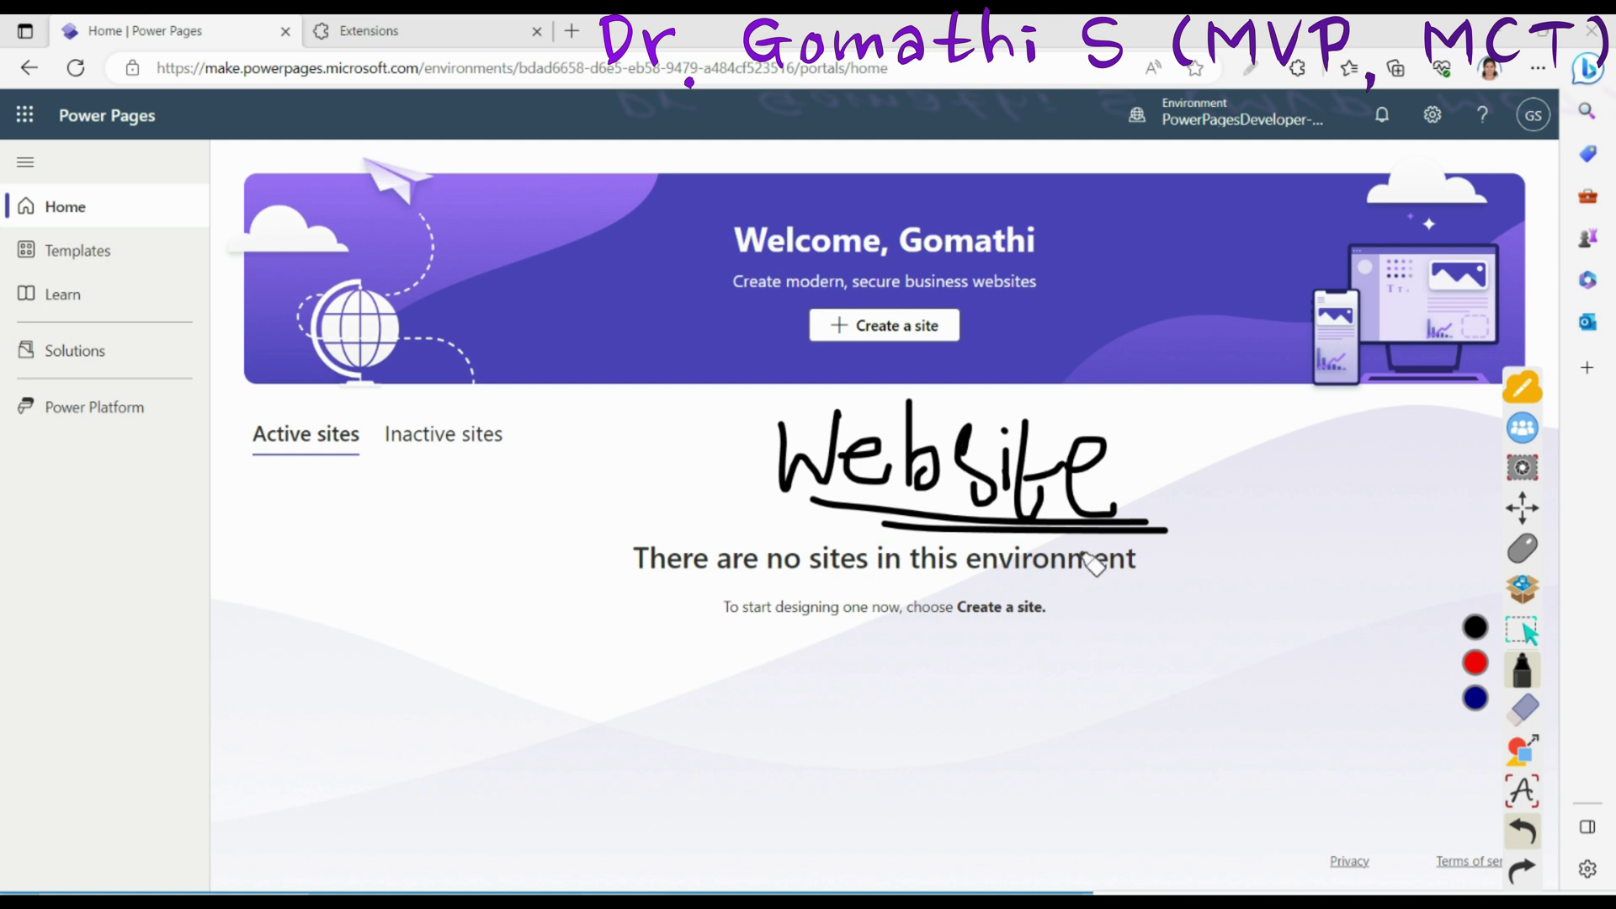
{"action": "mouse_move", "coordinate": [1212, 396]}
{"action": "left_mouse_down"}
{"action": "mouse_move", "coordinate": [703, 476]}
{"action": "mouse_move", "coordinate": [1228, 393]}
{"action": "left_mouse_up"}
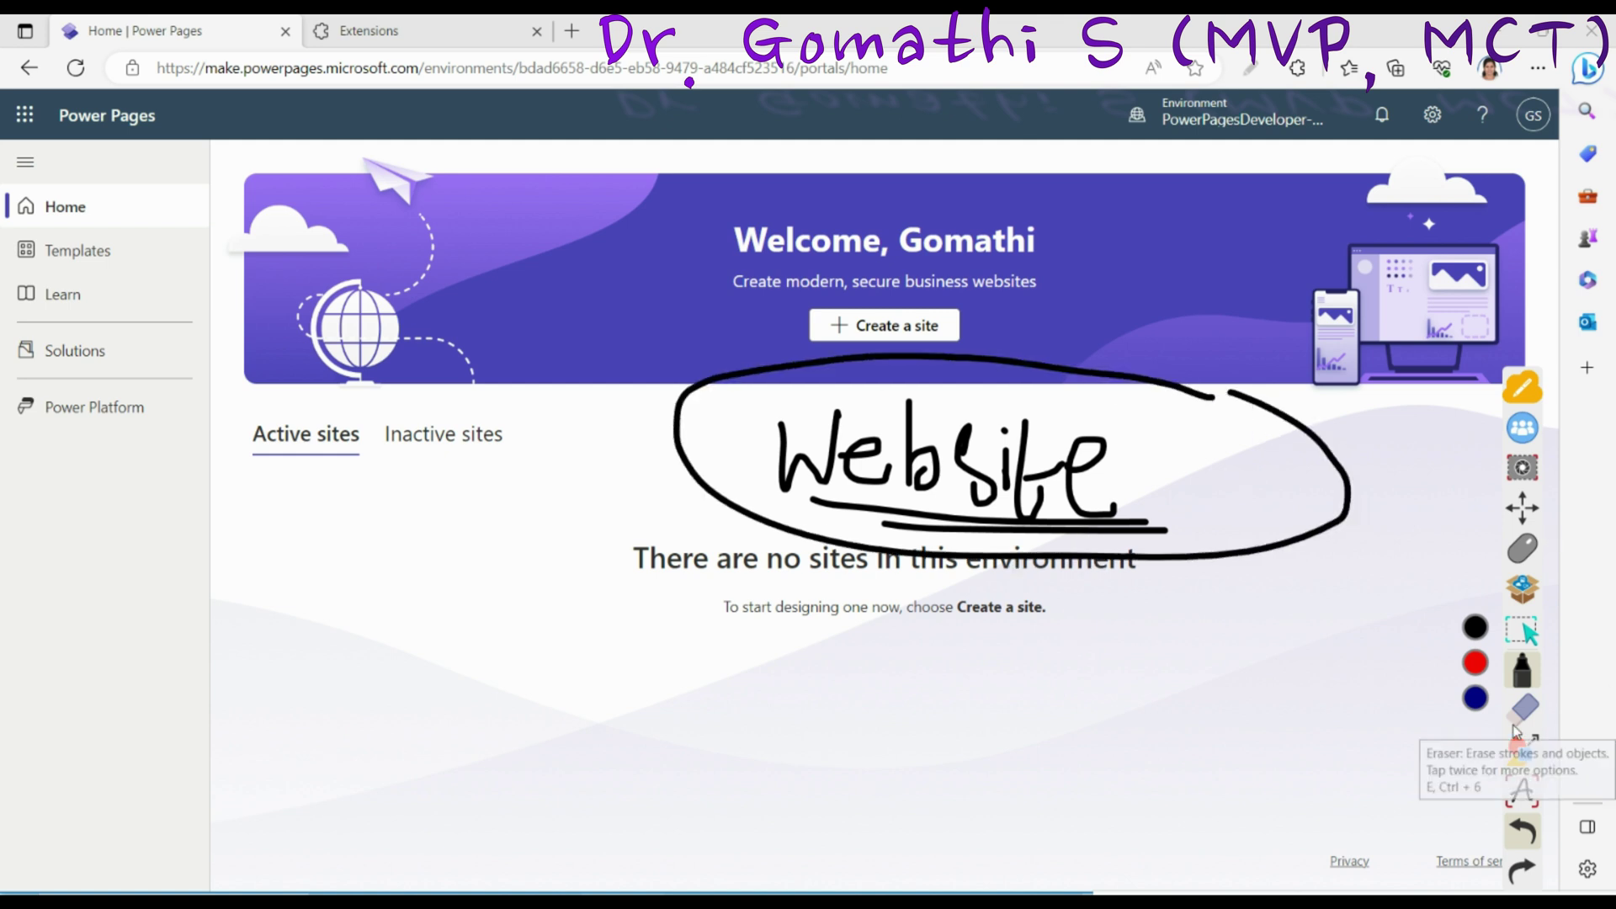
{"action": "left_click", "coordinate": [1508, 671]}
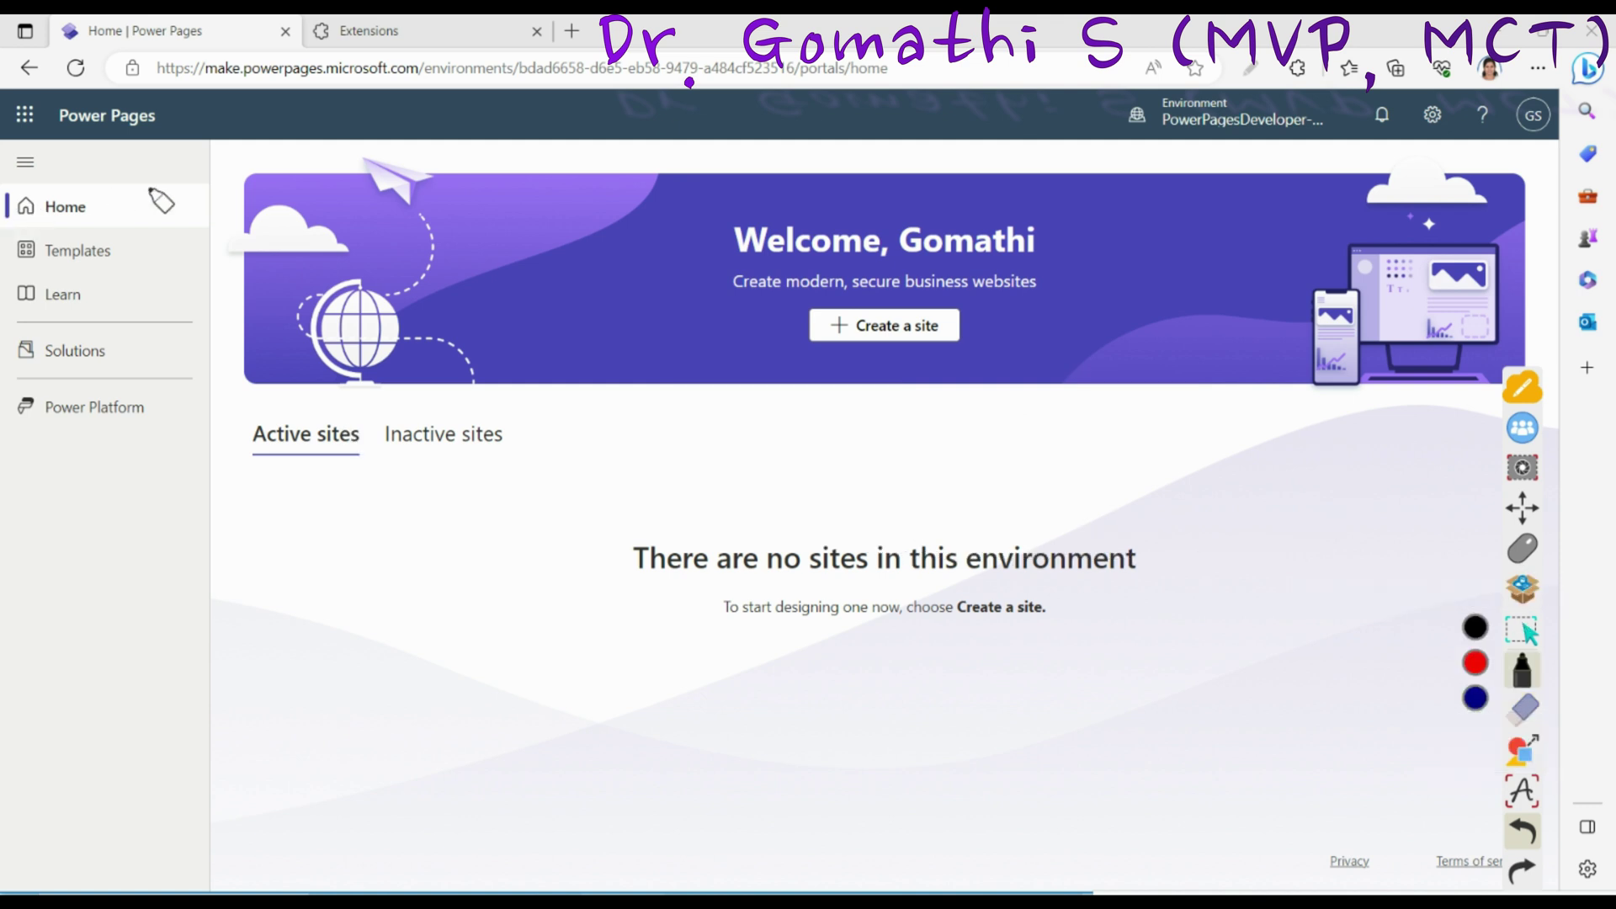
Step: Circle the make.powerpages.microsoft.com address and the Home, Templates, Learn, Solutions and Power Platform entries in ink, and erase all the marks
{"action": "mouse_move", "coordinate": [200, 87]}
{"action": "left_mouse_down"}
{"action": "mouse_move", "coordinate": [426, 85]}
{"action": "mouse_move", "coordinate": [307, 37]}
{"action": "mouse_move", "coordinate": [137, 79]}
{"action": "mouse_move", "coordinate": [202, 97]}
{"action": "left_mouse_up"}
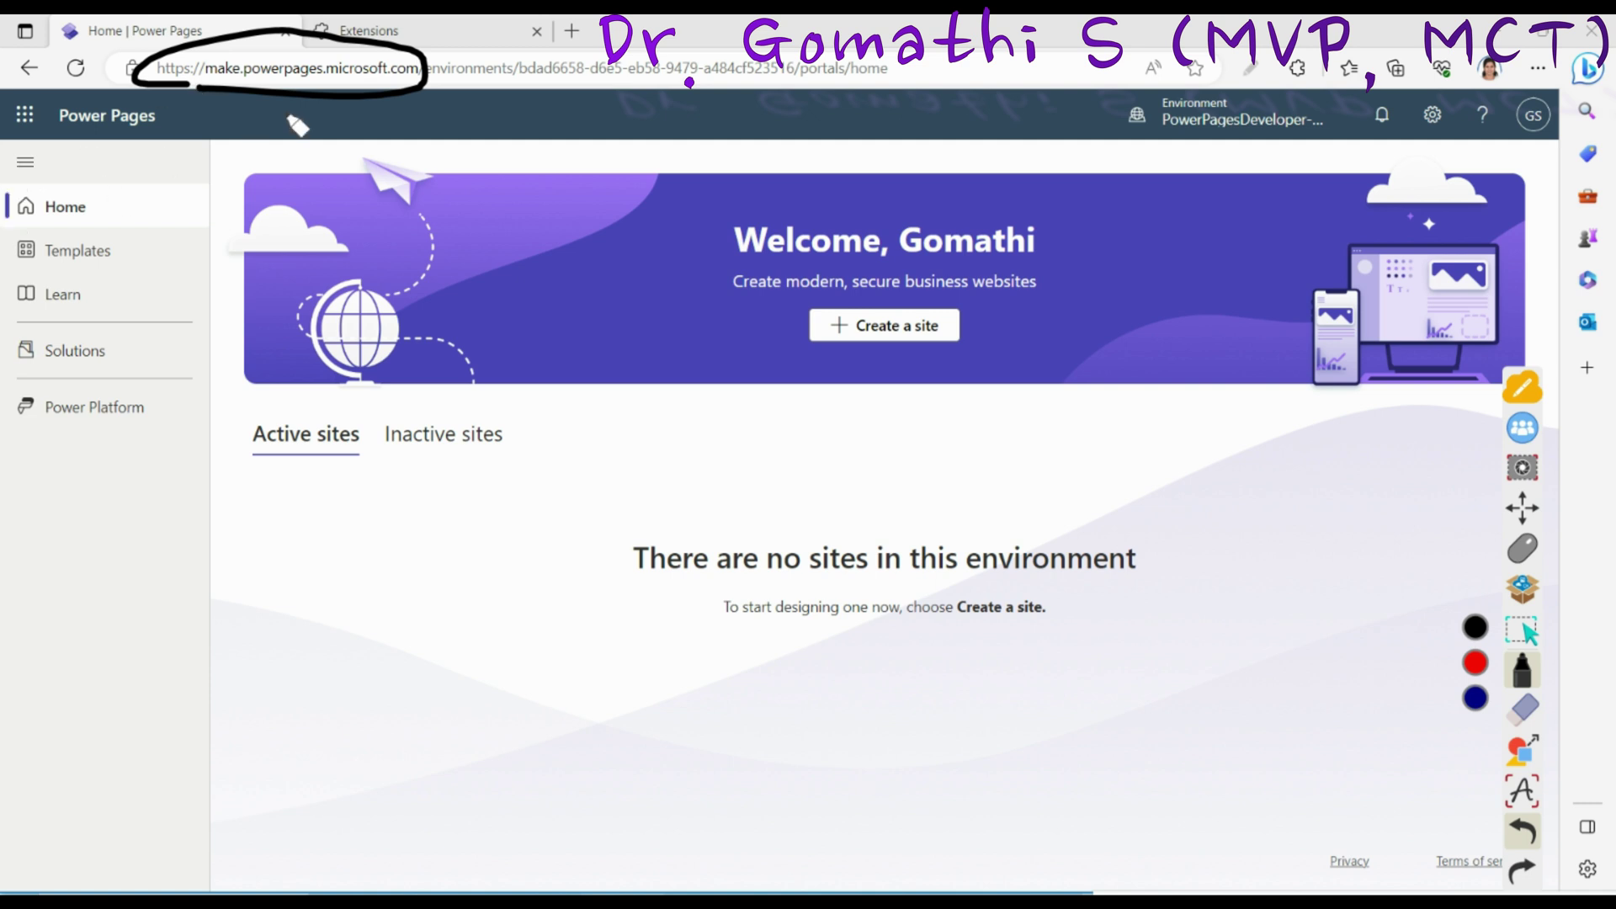
{"action": "mouse_move", "coordinate": [142, 145]}
{"action": "left_mouse_down"}
{"action": "mouse_move", "coordinate": [54, 166]}
{"action": "mouse_move", "coordinate": [22, 418]}
{"action": "mouse_move", "coordinate": [233, 236]}
{"action": "mouse_move", "coordinate": [59, 135]}
{"action": "left_mouse_up"}
{"action": "mouse_move", "coordinate": [84, 206]}
{"action": "left_mouse_down"}
{"action": "mouse_move", "coordinate": [207, 199]}
{"action": "mouse_move", "coordinate": [246, 224]}
{"action": "left_mouse_up"}
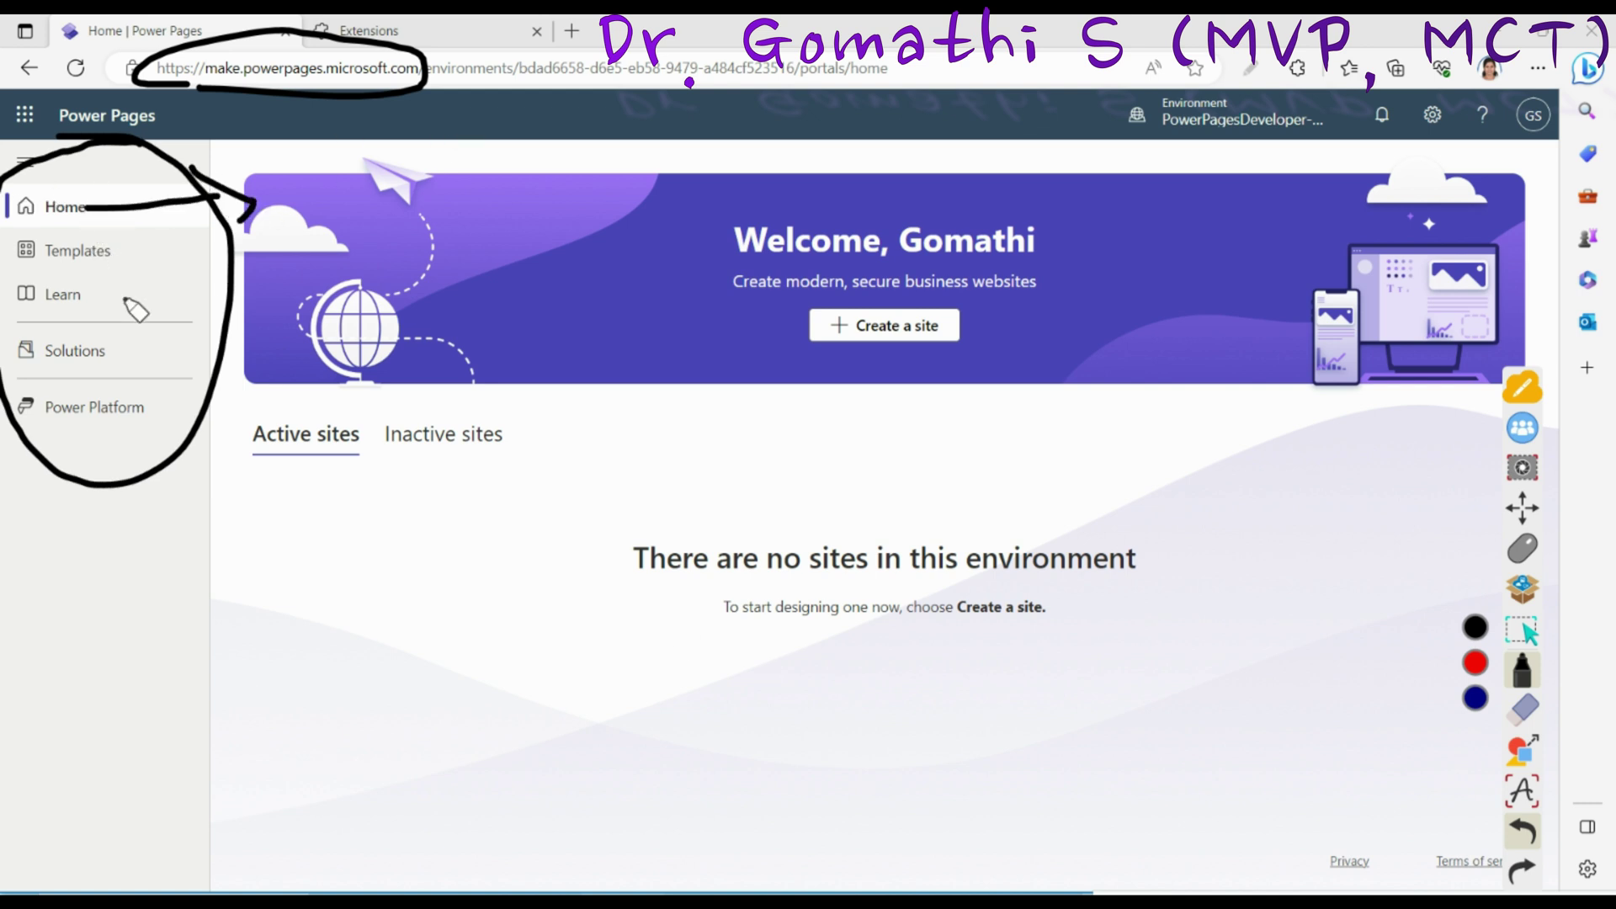
{"action": "mouse_move", "coordinate": [122, 234]}
{"action": "left_mouse_down"}
{"action": "mouse_move", "coordinate": [21, 278]}
{"action": "mouse_move", "coordinate": [126, 261]}
{"action": "left_mouse_up"}
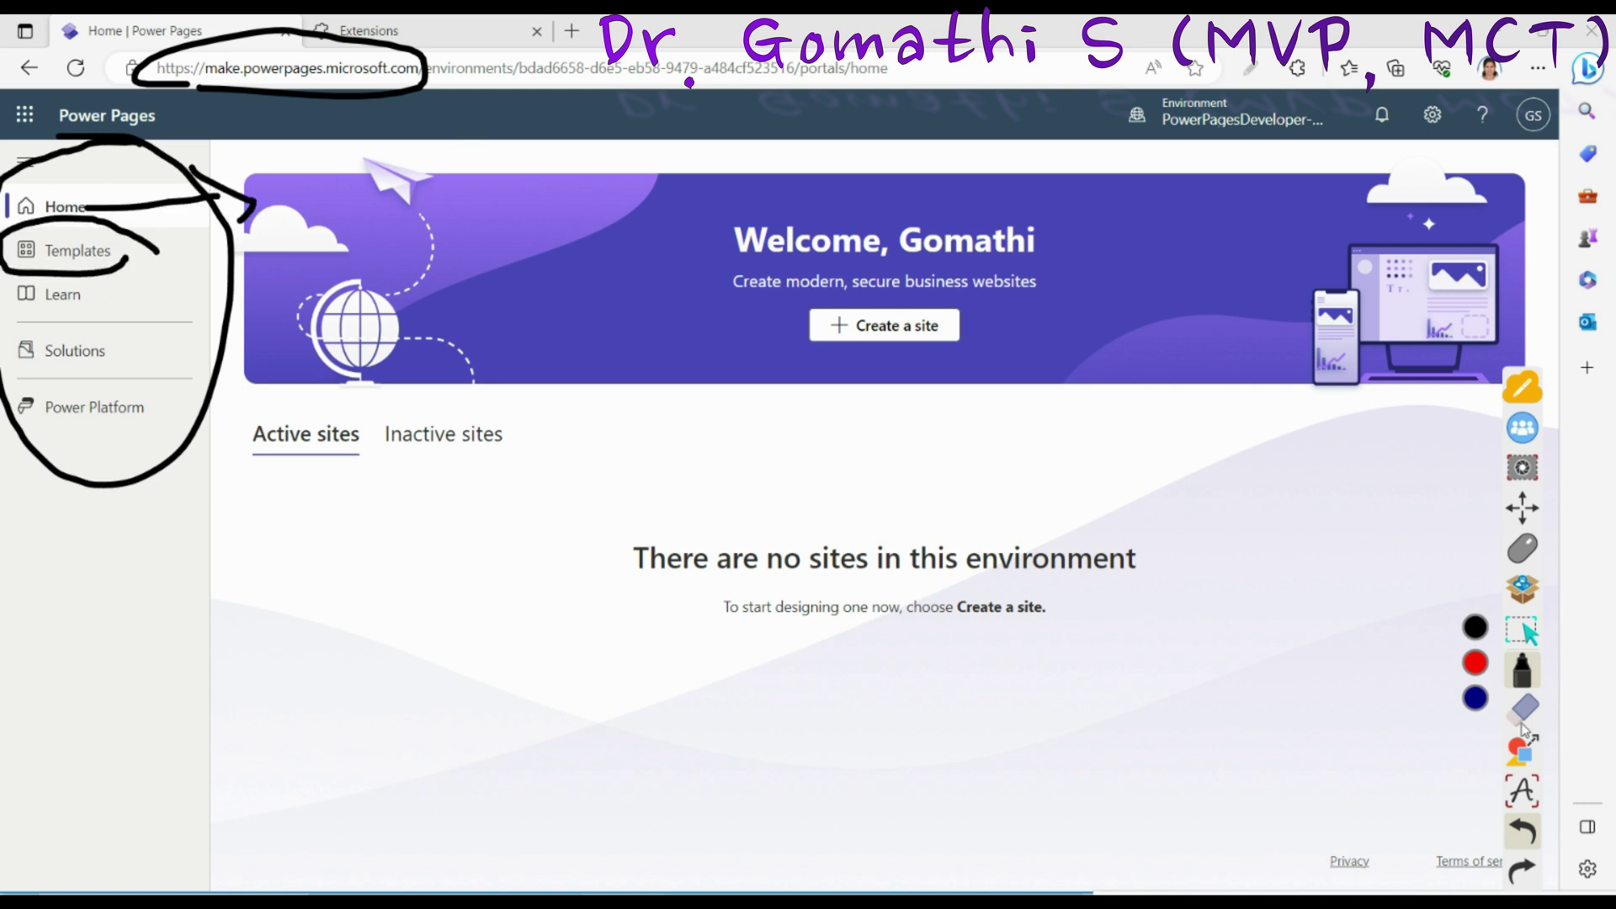
{"action": "mouse_move", "coordinate": [8, 281]}
{"action": "left_mouse_down"}
{"action": "mouse_move", "coordinate": [126, 282]}
{"action": "mouse_move", "coordinate": [160, 312]}
{"action": "mouse_move", "coordinate": [139, 324]}
{"action": "mouse_move", "coordinate": [156, 331]}
{"action": "mouse_move", "coordinate": [160, 395]}
{"action": "mouse_move", "coordinate": [217, 408]}
{"action": "left_mouse_up"}
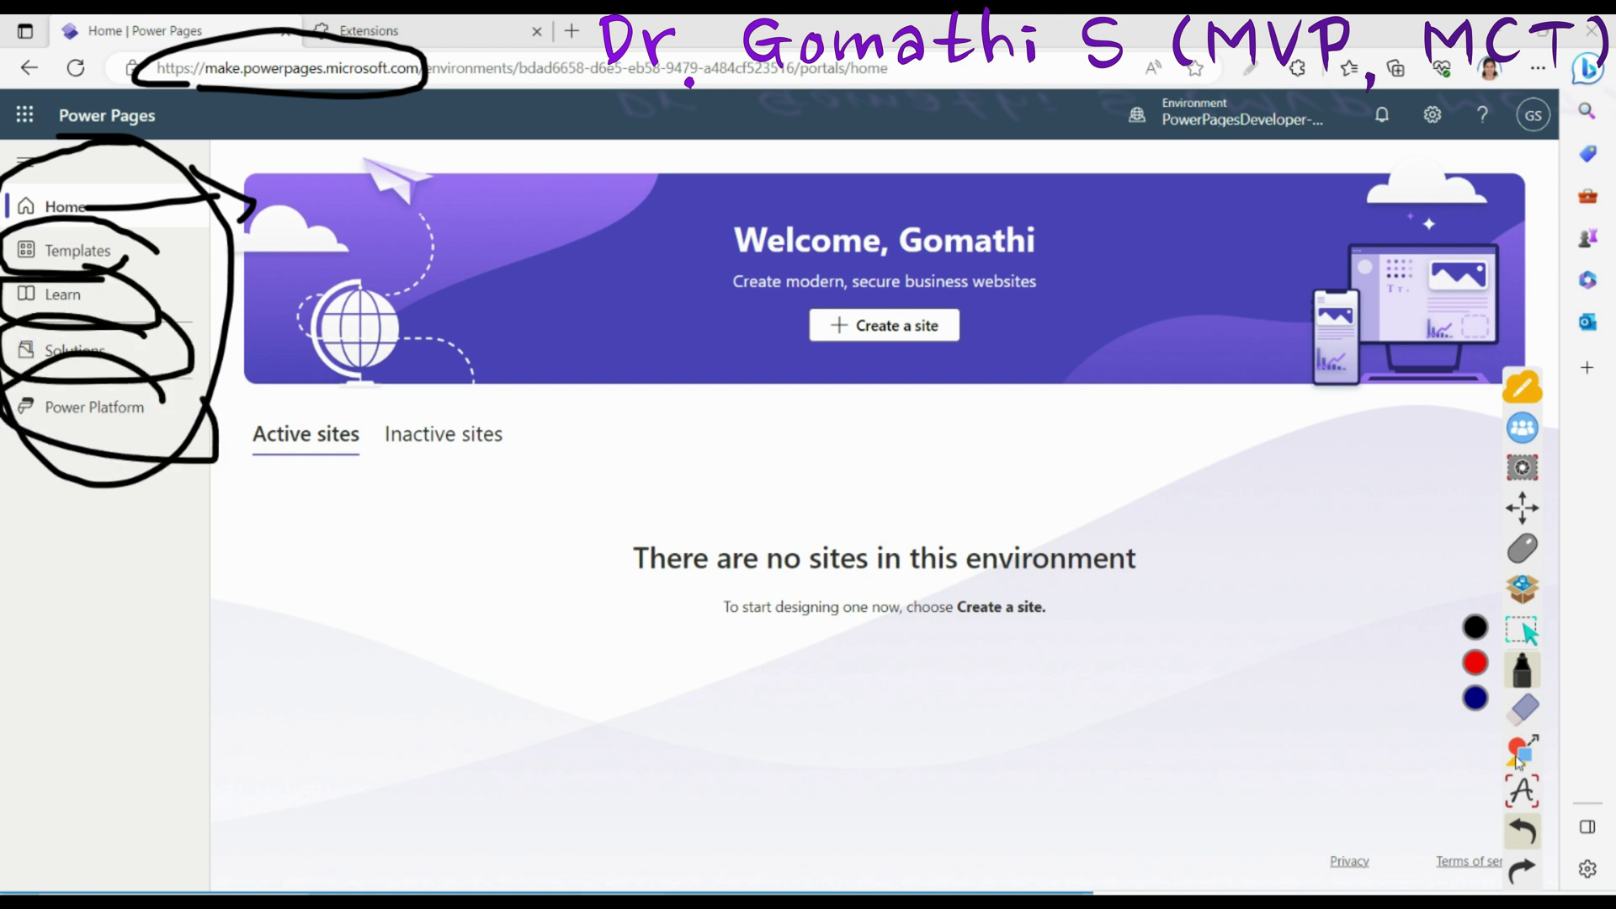
{"action": "left_click", "coordinate": [1523, 709]}
{"action": "left_click", "coordinate": [1475, 739]}
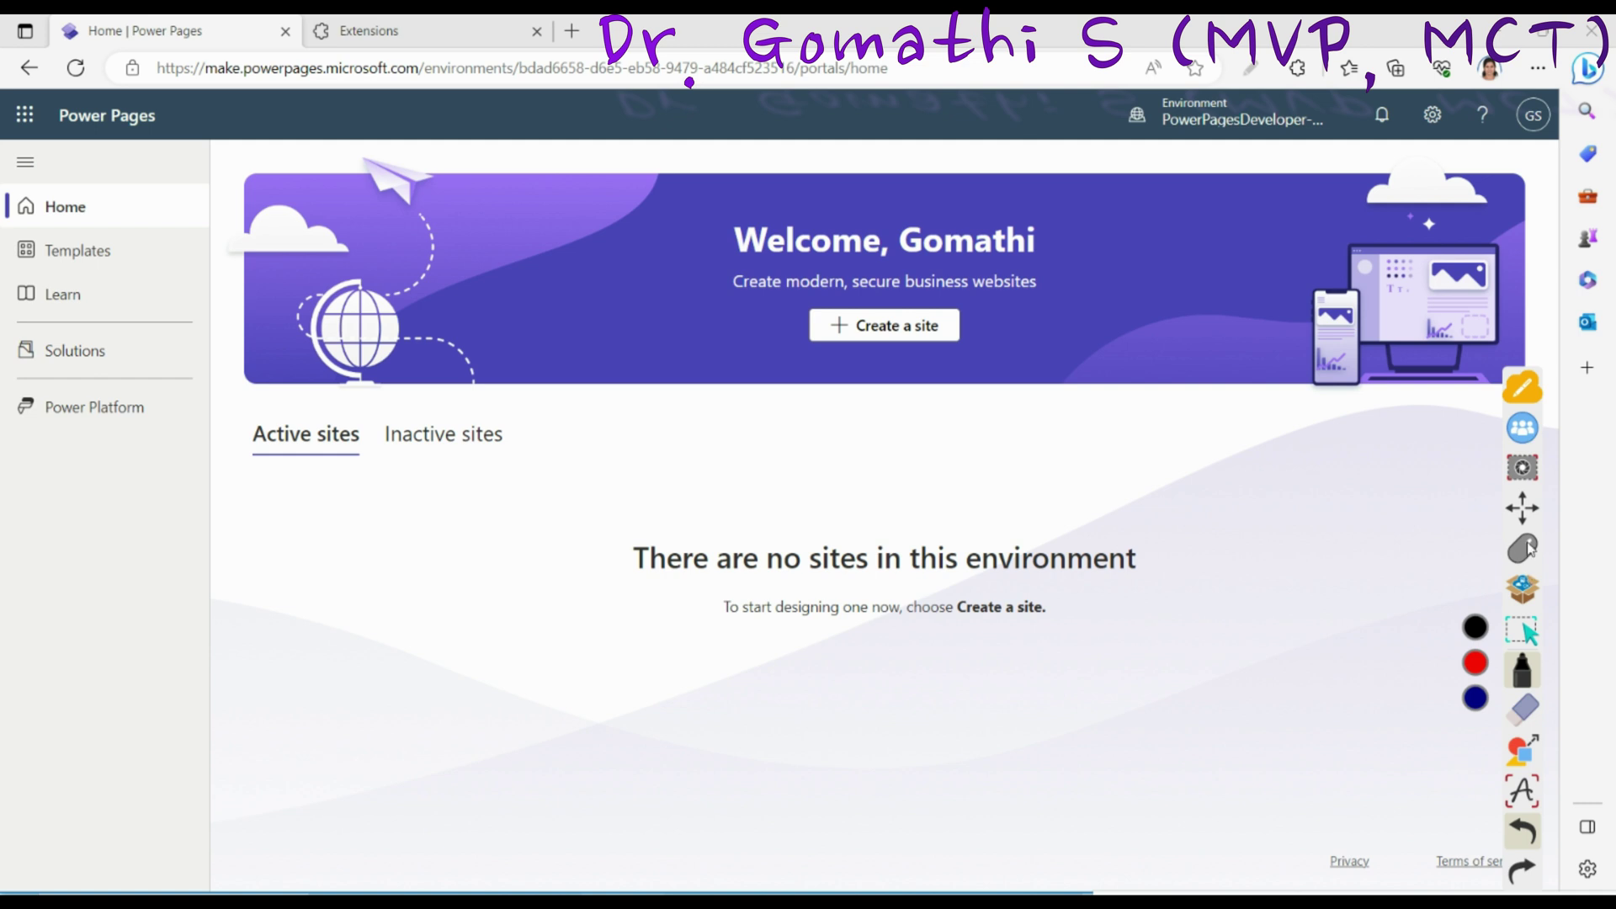
{"action": "left_click", "coordinate": [1523, 549]}
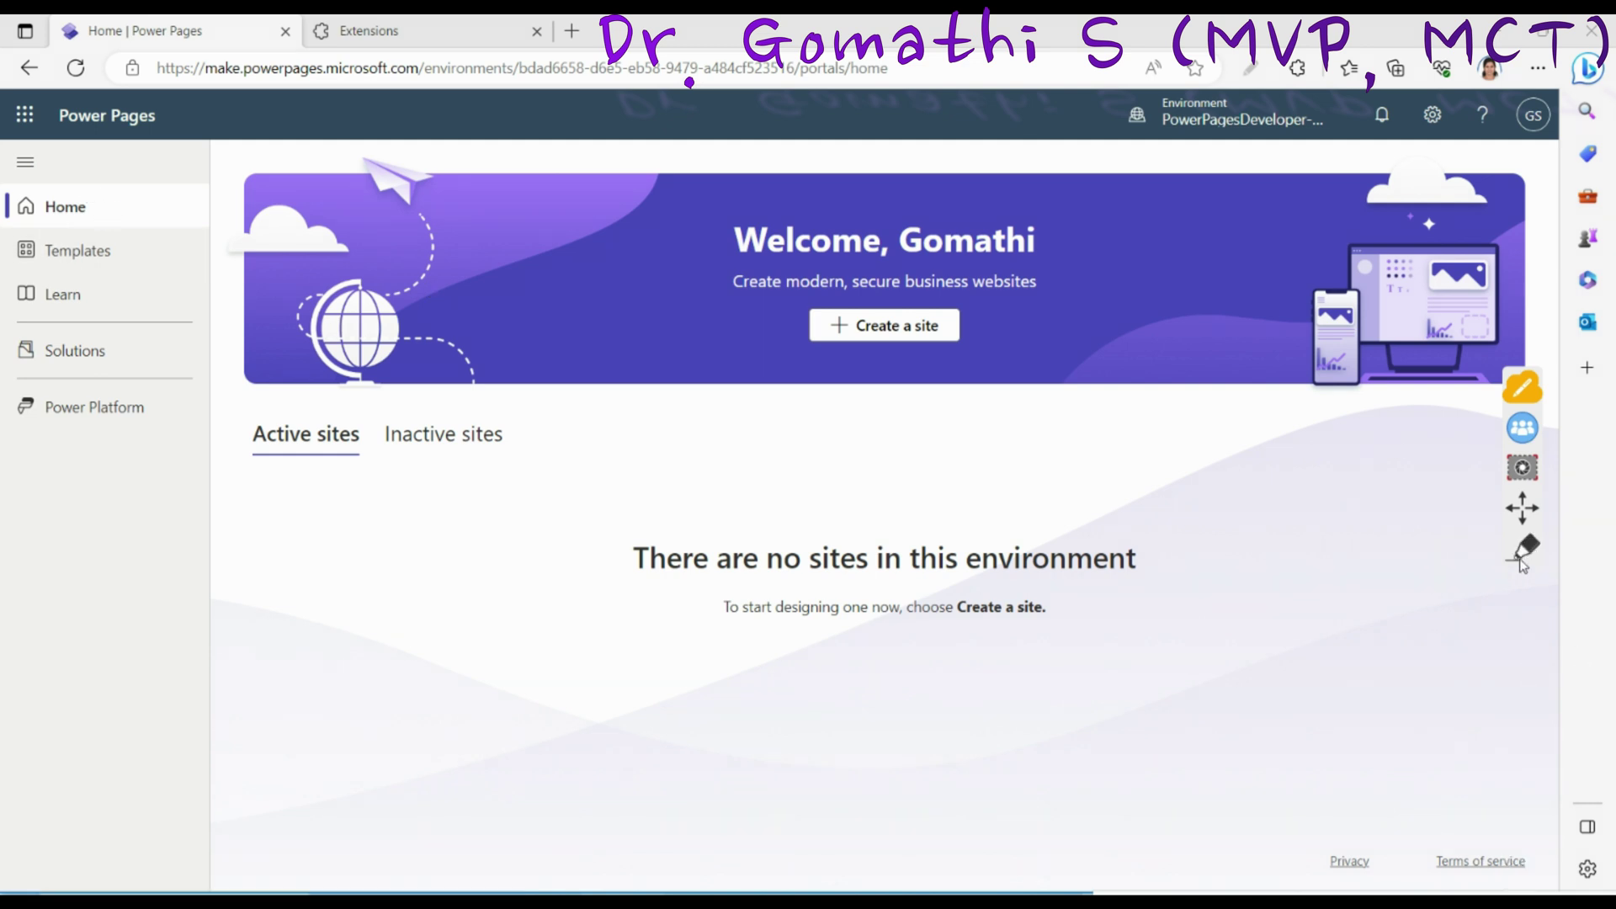
Step: Circle the sites area and the Create a site option in ink with a plus sign, and erase all the marks
{"action": "left_click", "coordinate": [1521, 563]}
{"action": "mouse_move", "coordinate": [610, 390]}
{"action": "left_mouse_down"}
{"action": "mouse_move", "coordinate": [197, 515]}
{"action": "mouse_move", "coordinate": [992, 855]}
{"action": "mouse_move", "coordinate": [1183, 455]}
{"action": "mouse_move", "coordinate": [286, 389]}
{"action": "left_mouse_up"}
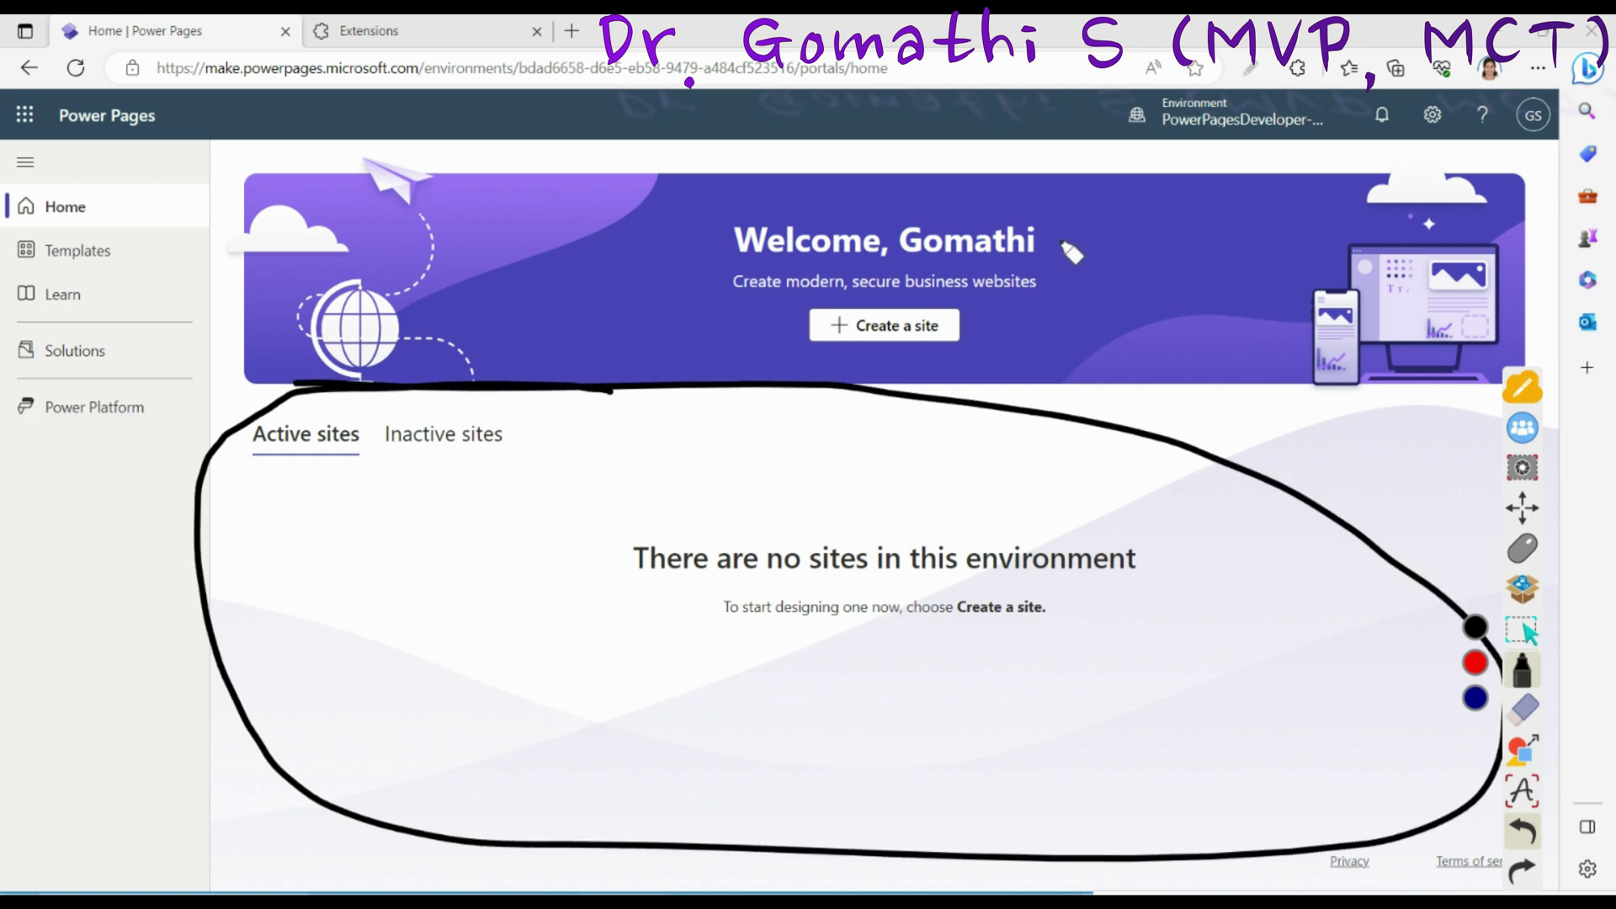
{"action": "mouse_move", "coordinate": [930, 281]}
{"action": "left_mouse_down"}
{"action": "mouse_move", "coordinate": [800, 331]}
{"action": "mouse_move", "coordinate": [1028, 343]}
{"action": "mouse_move", "coordinate": [867, 244]}
{"action": "left_mouse_up"}
{"action": "left_click_drag", "start_coordinate": [821, 325], "coordinate": [888, 323]}
{"action": "left_click_drag", "start_coordinate": [850, 294], "coordinate": [839, 372]}
{"action": "left_click", "coordinate": [1524, 710]}
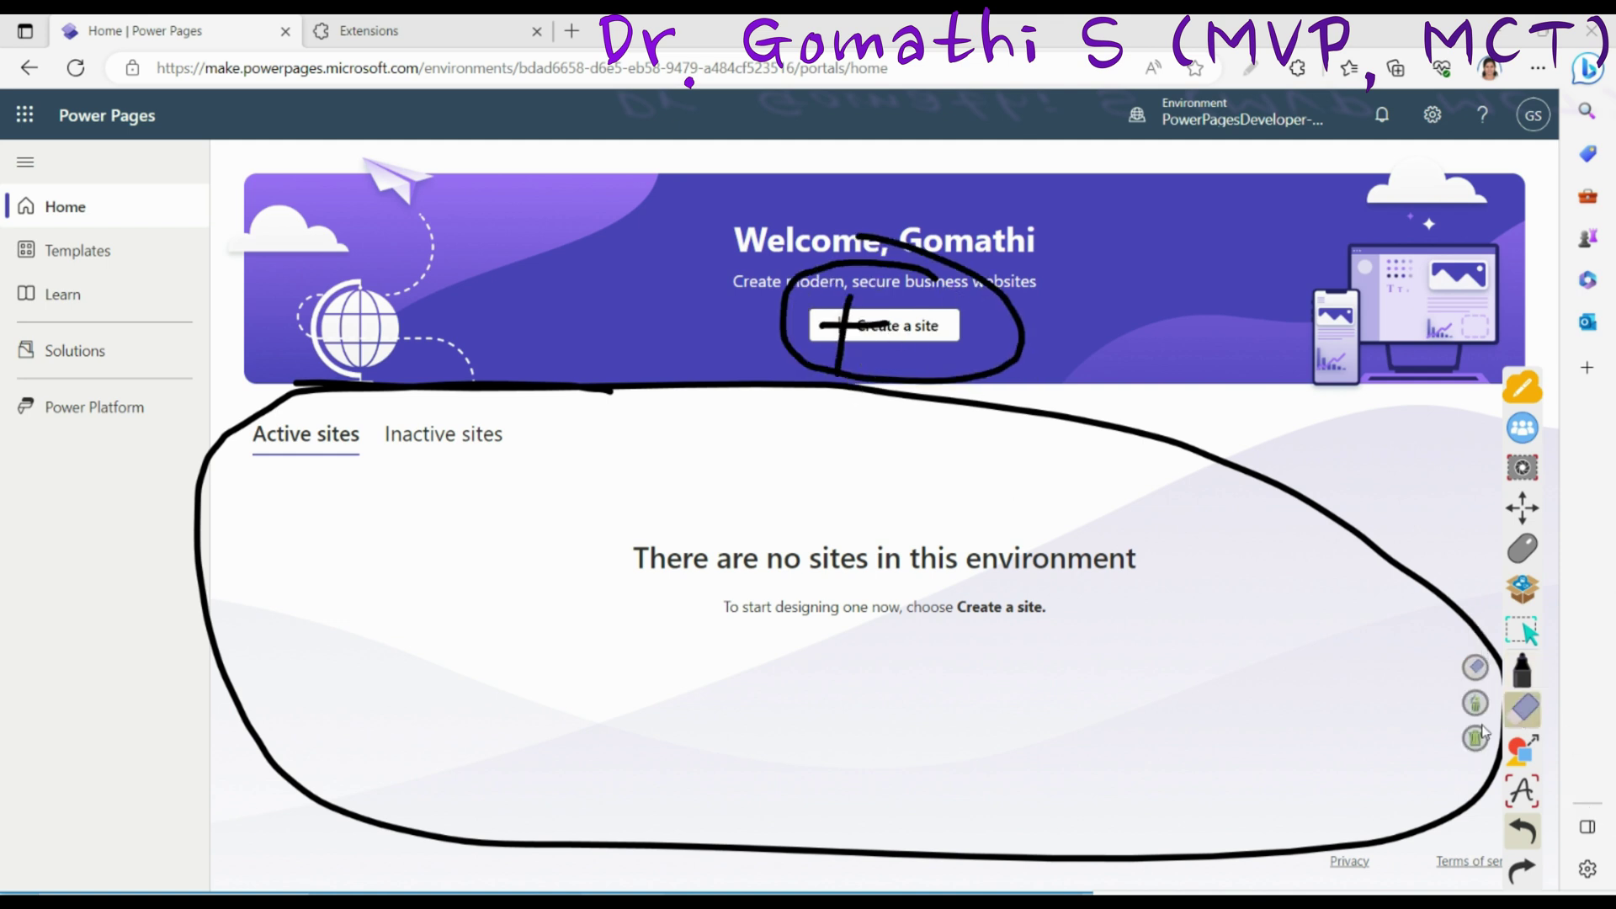
{"action": "left_click", "coordinate": [1475, 741]}
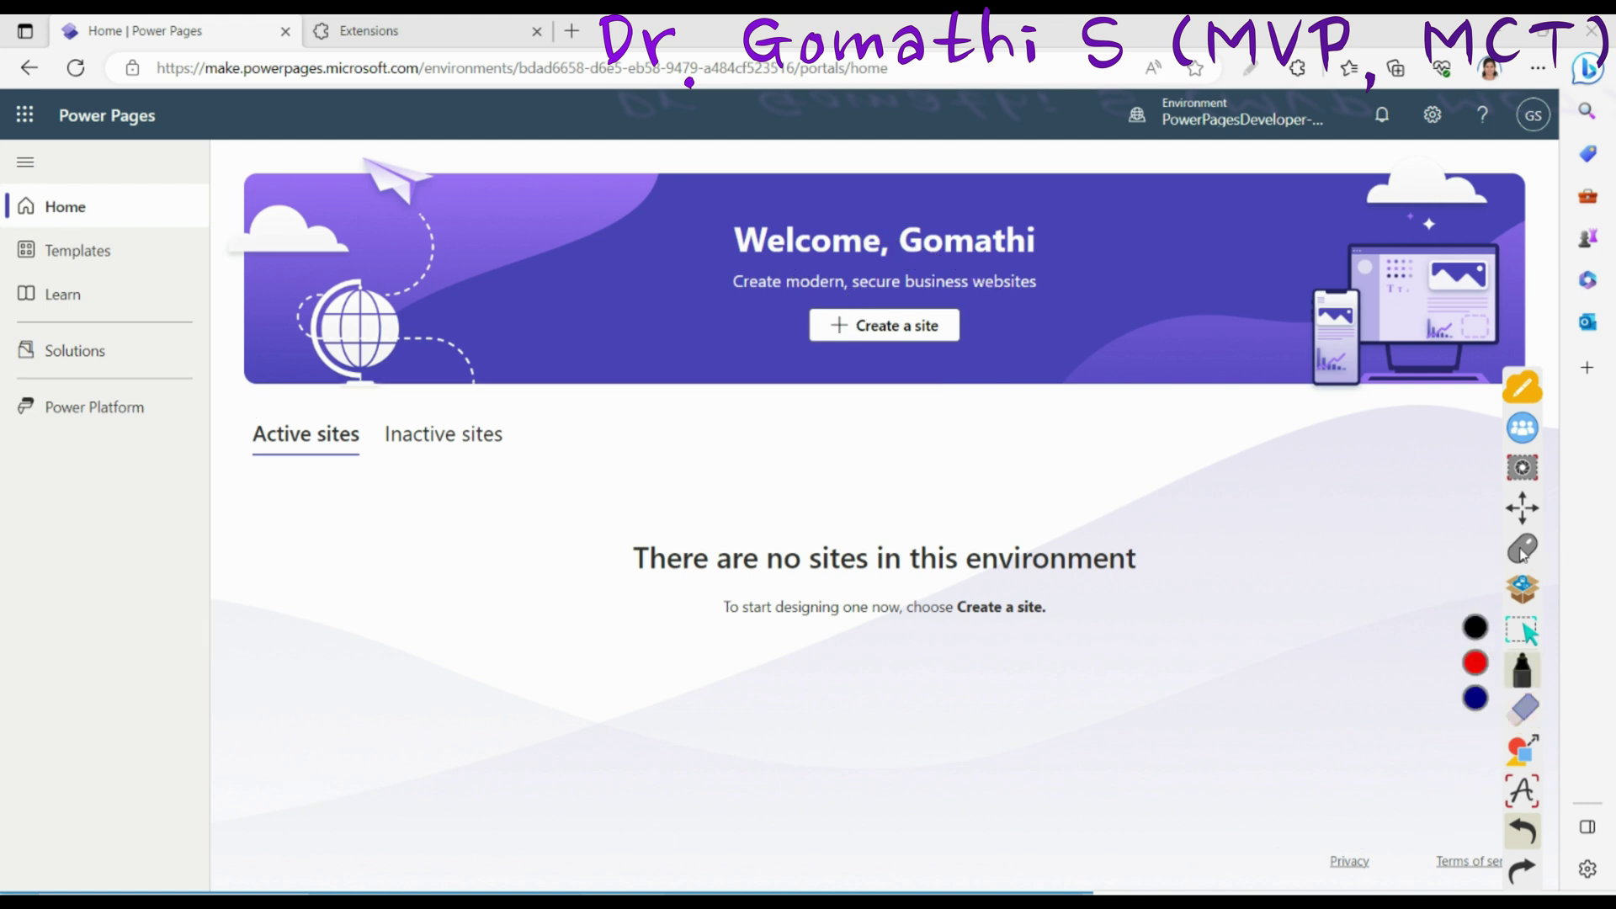
{"action": "left_click", "coordinate": [1521, 548]}
Step: Open the site templates and browse the full collection and the Starter layouts category
{"action": "left_click", "coordinate": [77, 250]}
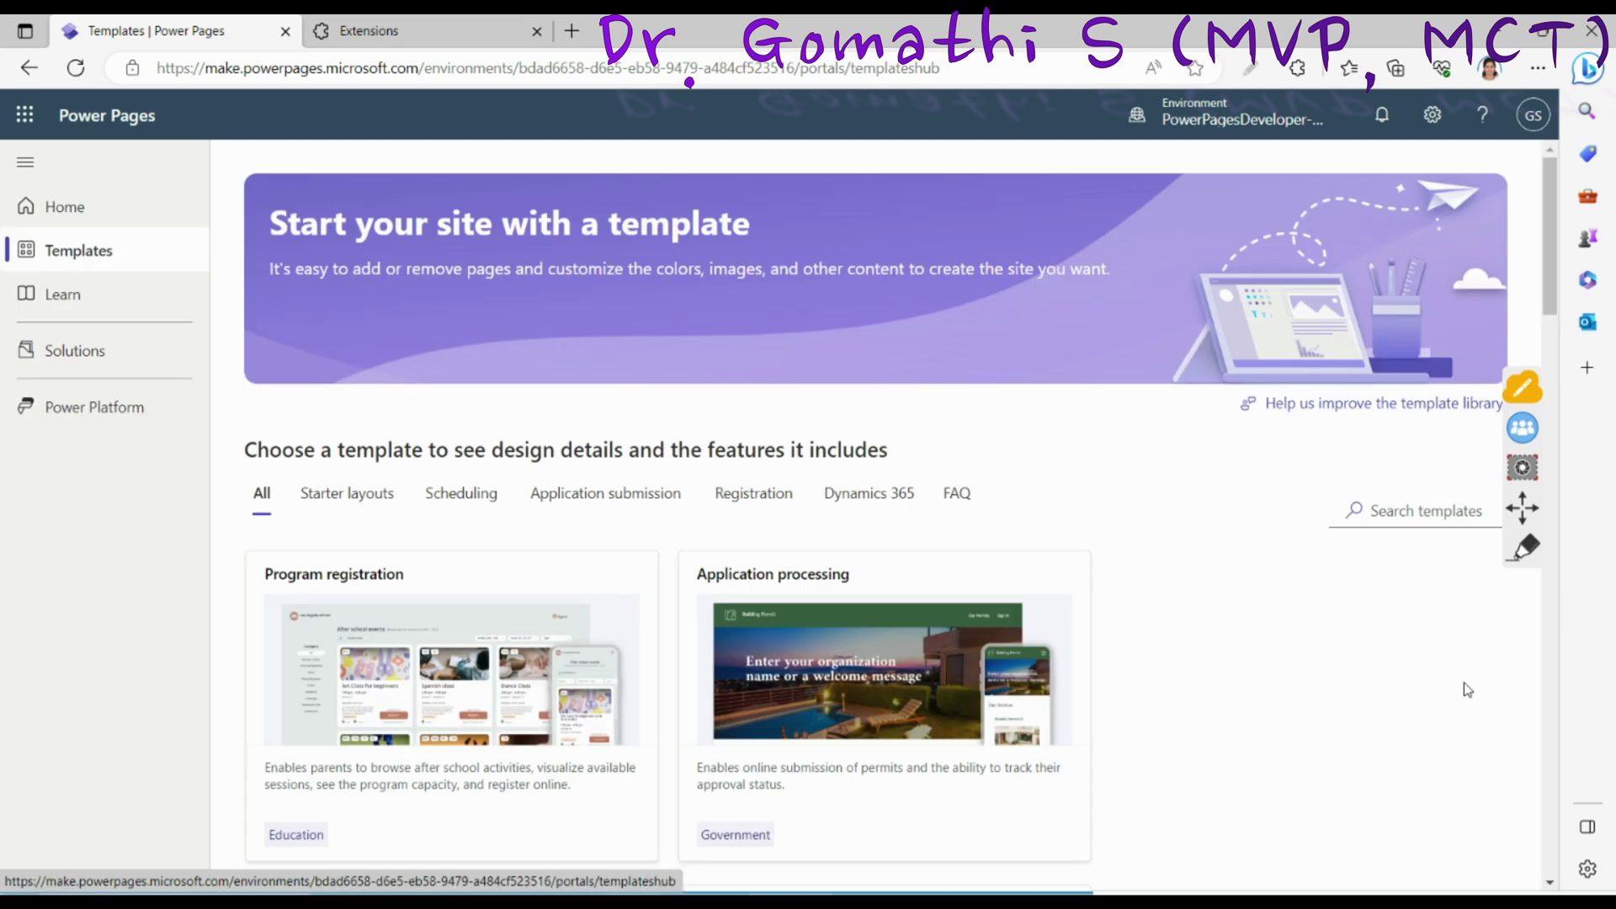
{"action": "scroll", "coordinate": [1076, 502], "scroll_direction": "down", "scroll_amount": 4}
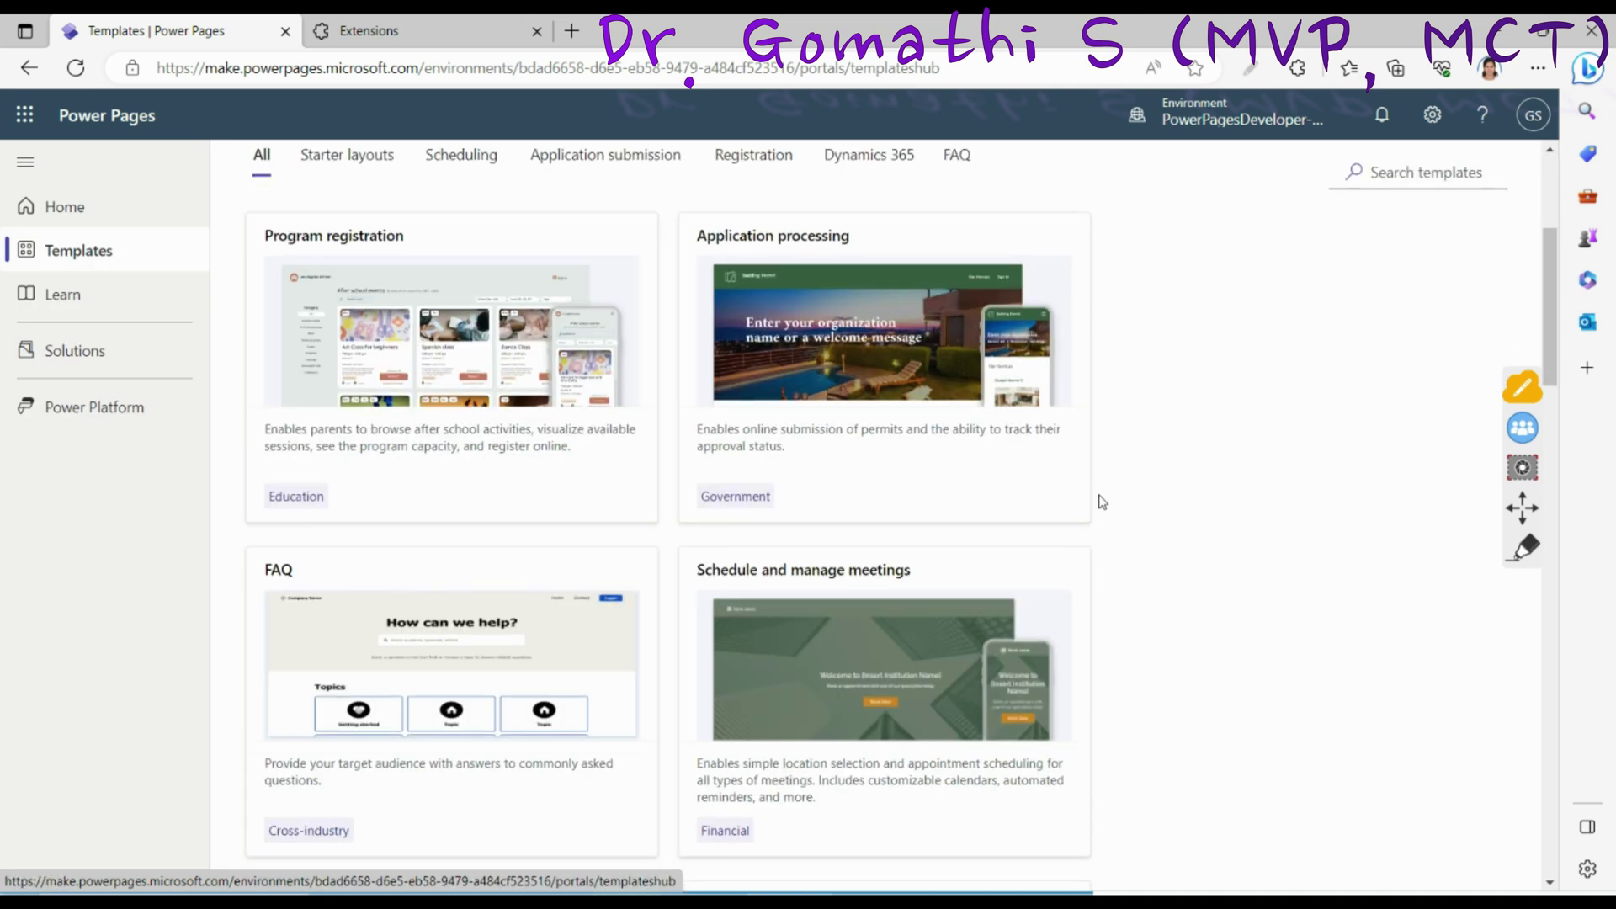
{"action": "scroll", "coordinate": [1094, 502], "scroll_direction": "up", "scroll_amount": 3}
{"action": "left_click", "coordinate": [381, 383]}
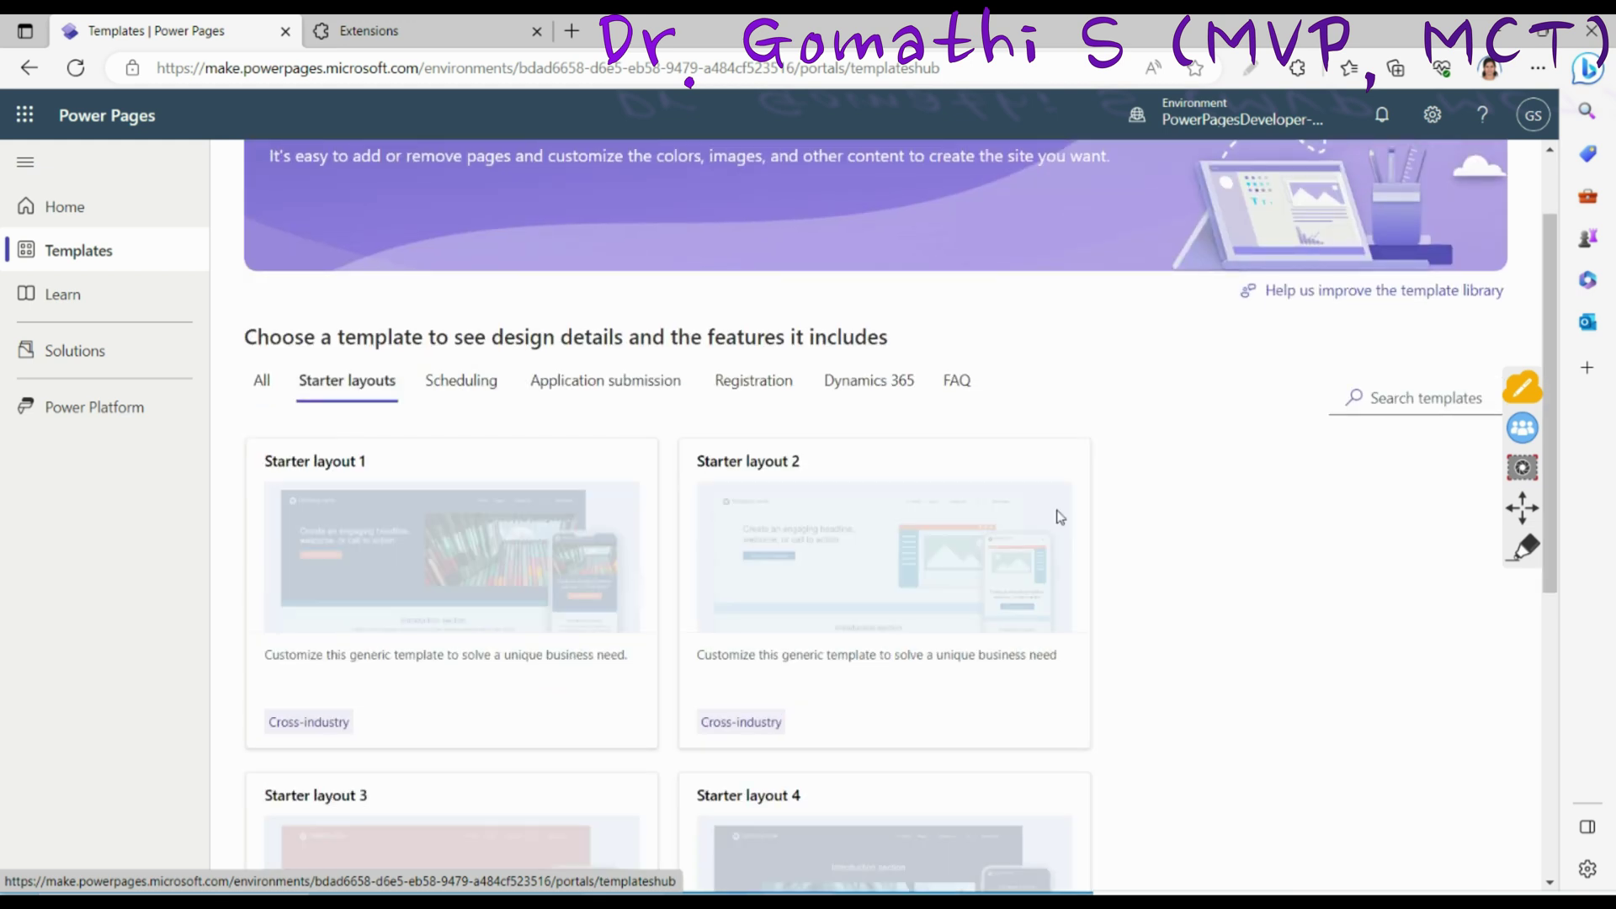
{"action": "scroll", "coordinate": [1206, 527], "scroll_direction": "down", "scroll_amount": 3}
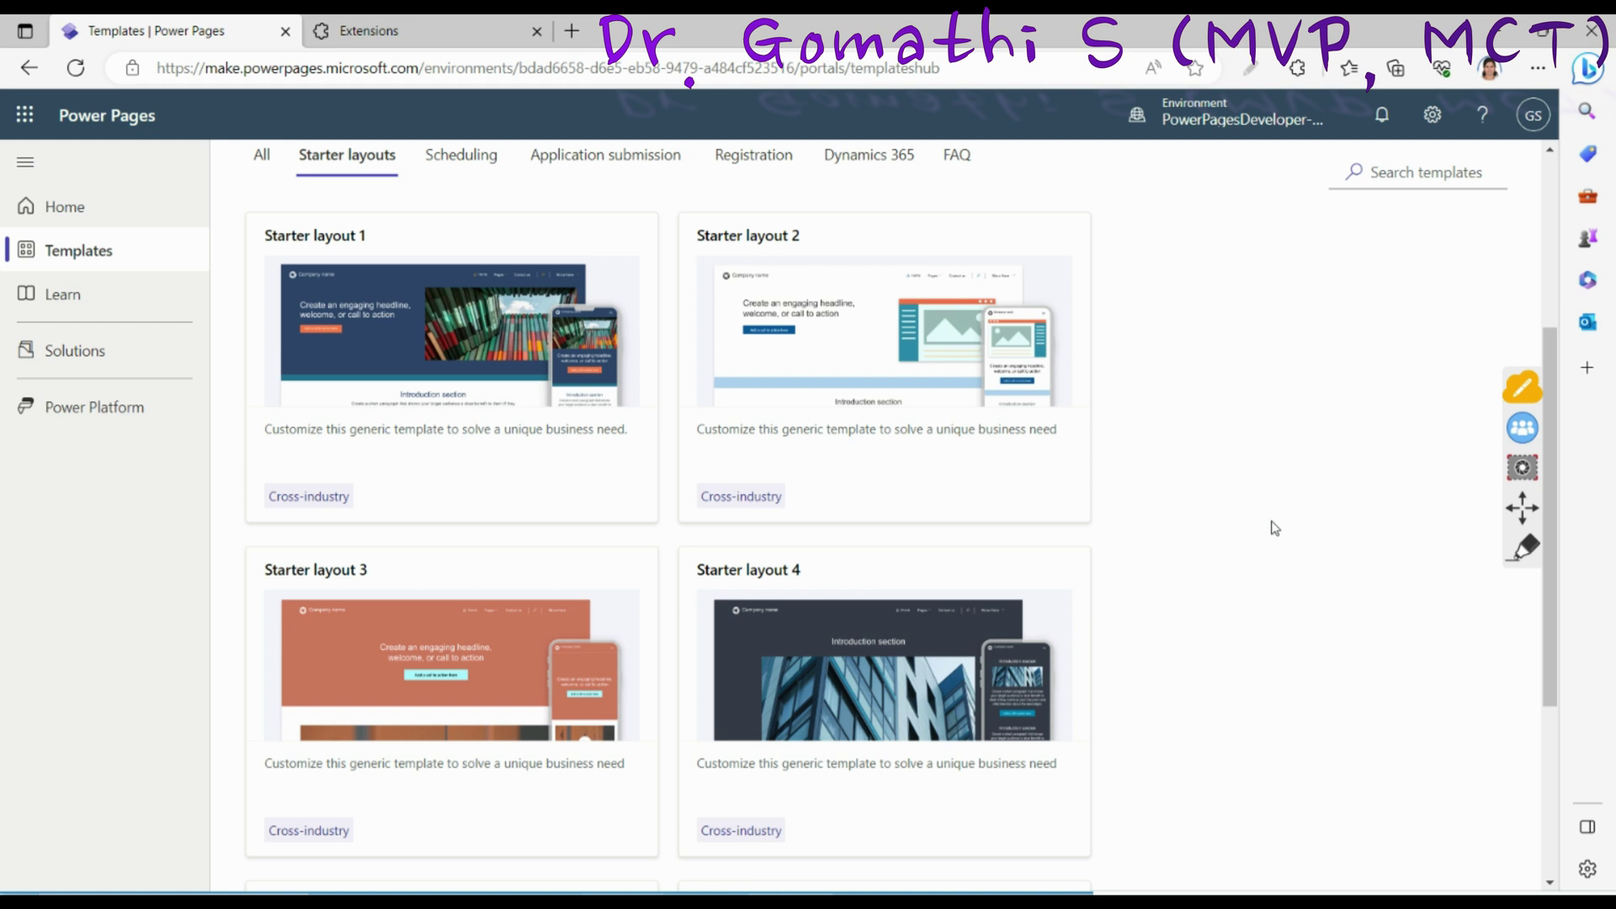
{"action": "scroll", "coordinate": [1275, 528], "scroll_direction": "down", "scroll_amount": 4}
{"action": "scroll", "coordinate": [1275, 528], "scroll_direction": "up", "scroll_amount": 8}
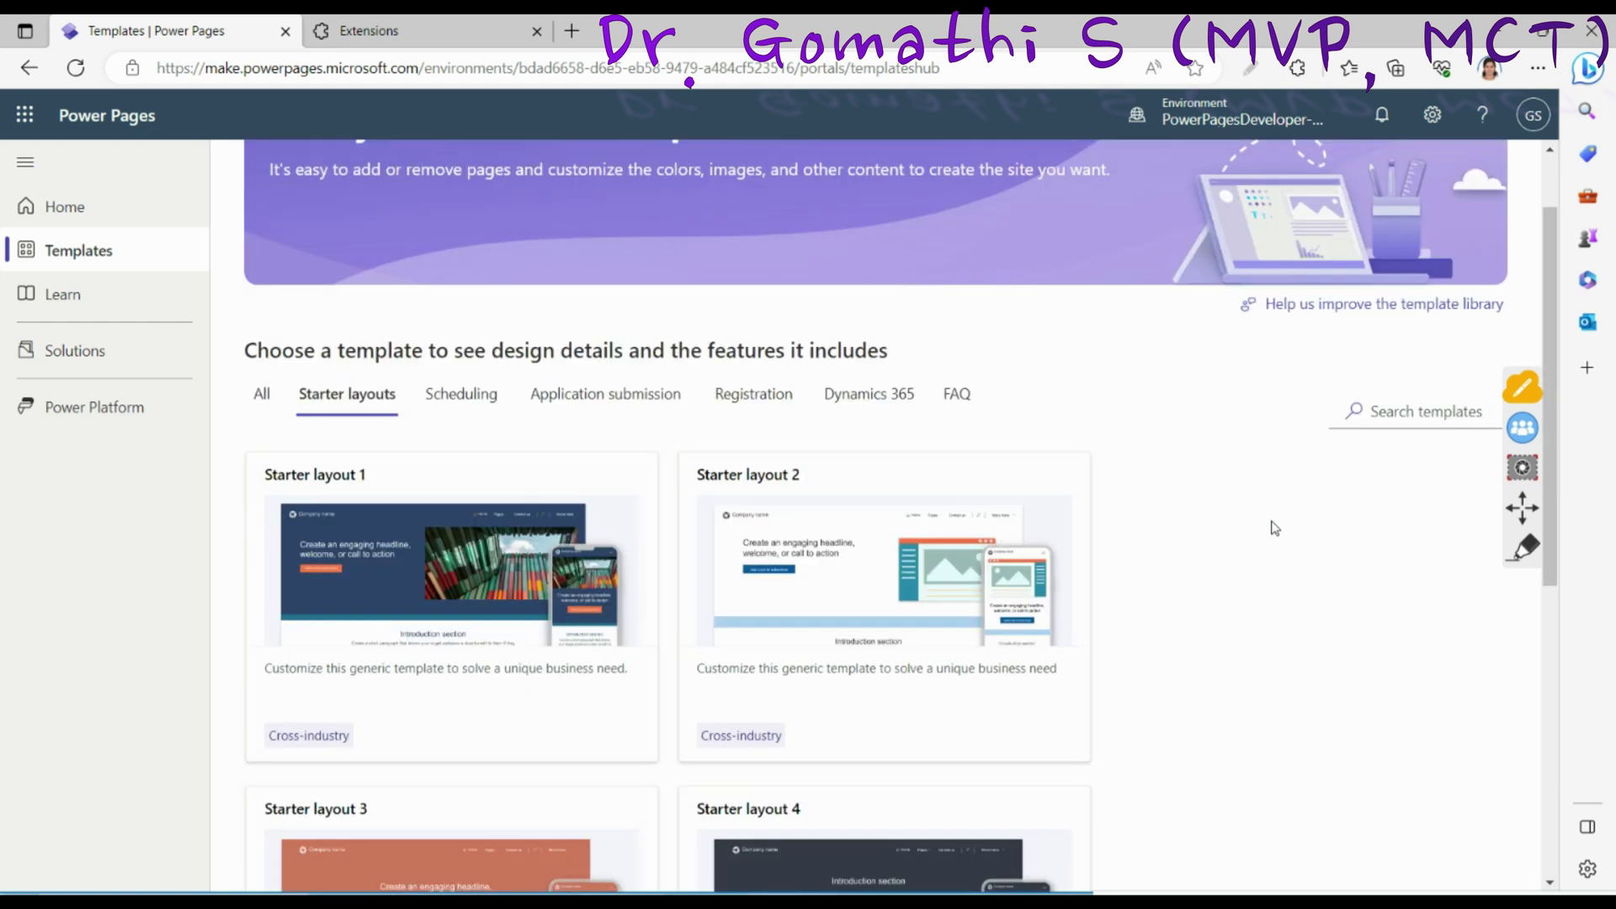
{"action": "scroll", "coordinate": [605, 621], "scroll_direction": "down", "scroll_amount": 1}
Step: View the Scheduling, Application submission and Registration template categories
{"action": "left_click", "coordinate": [482, 383]}
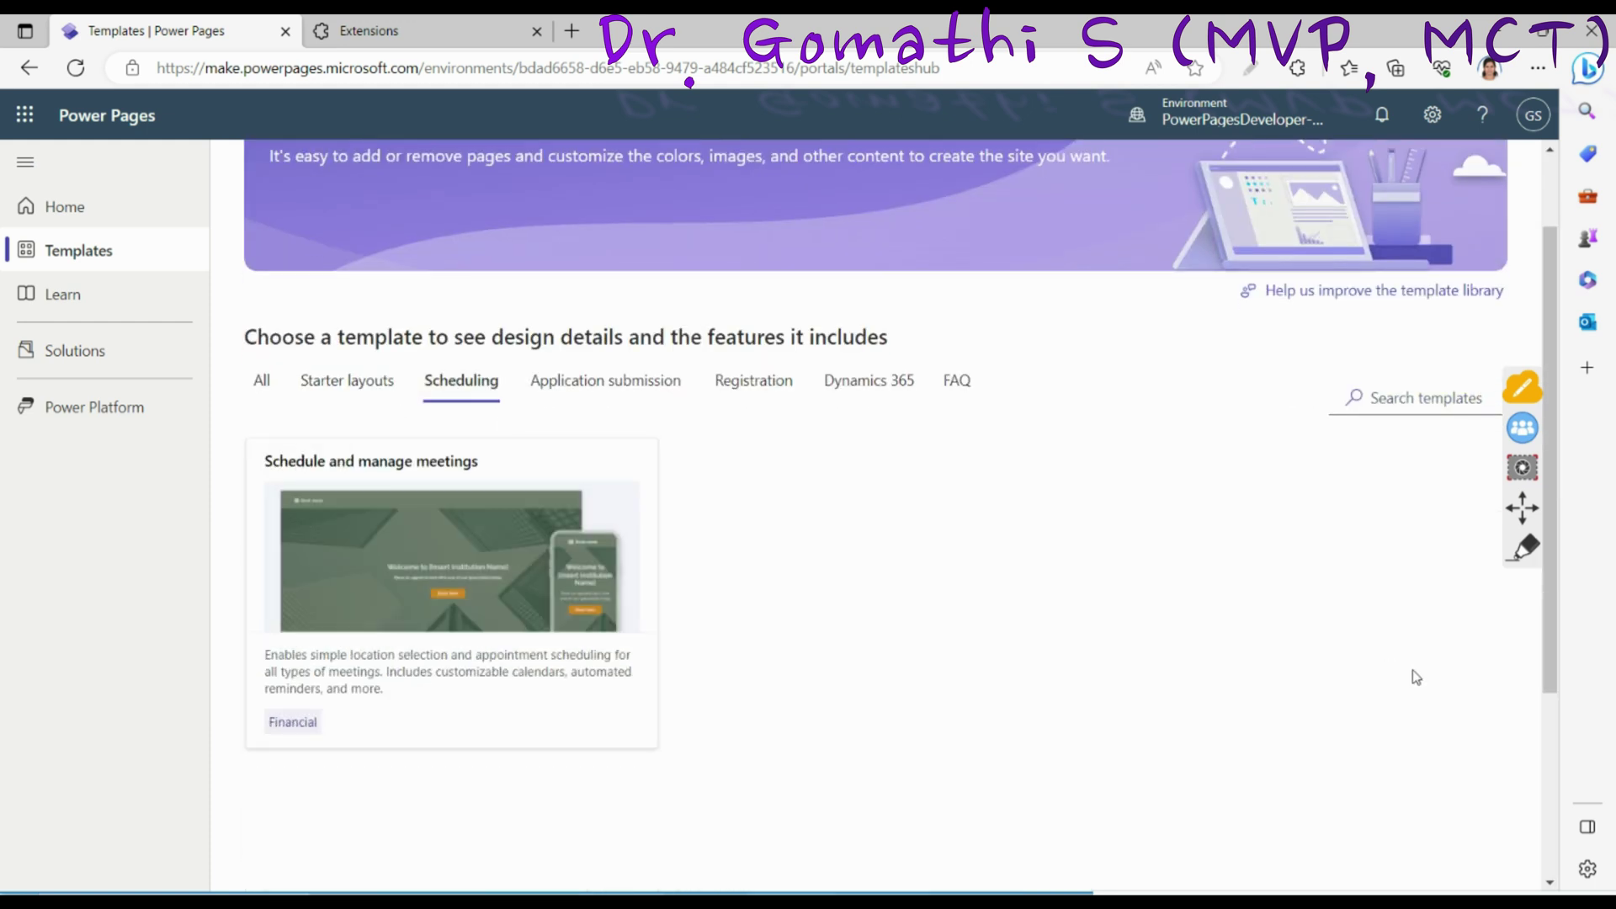
{"action": "mouse_move", "coordinate": [505, 530]}
{"action": "left_click", "coordinate": [589, 381]}
{"action": "left_click", "coordinate": [740, 382]}
Step: Browse the Dynamics 365 template category from start to end
{"action": "left_click", "coordinate": [865, 399]}
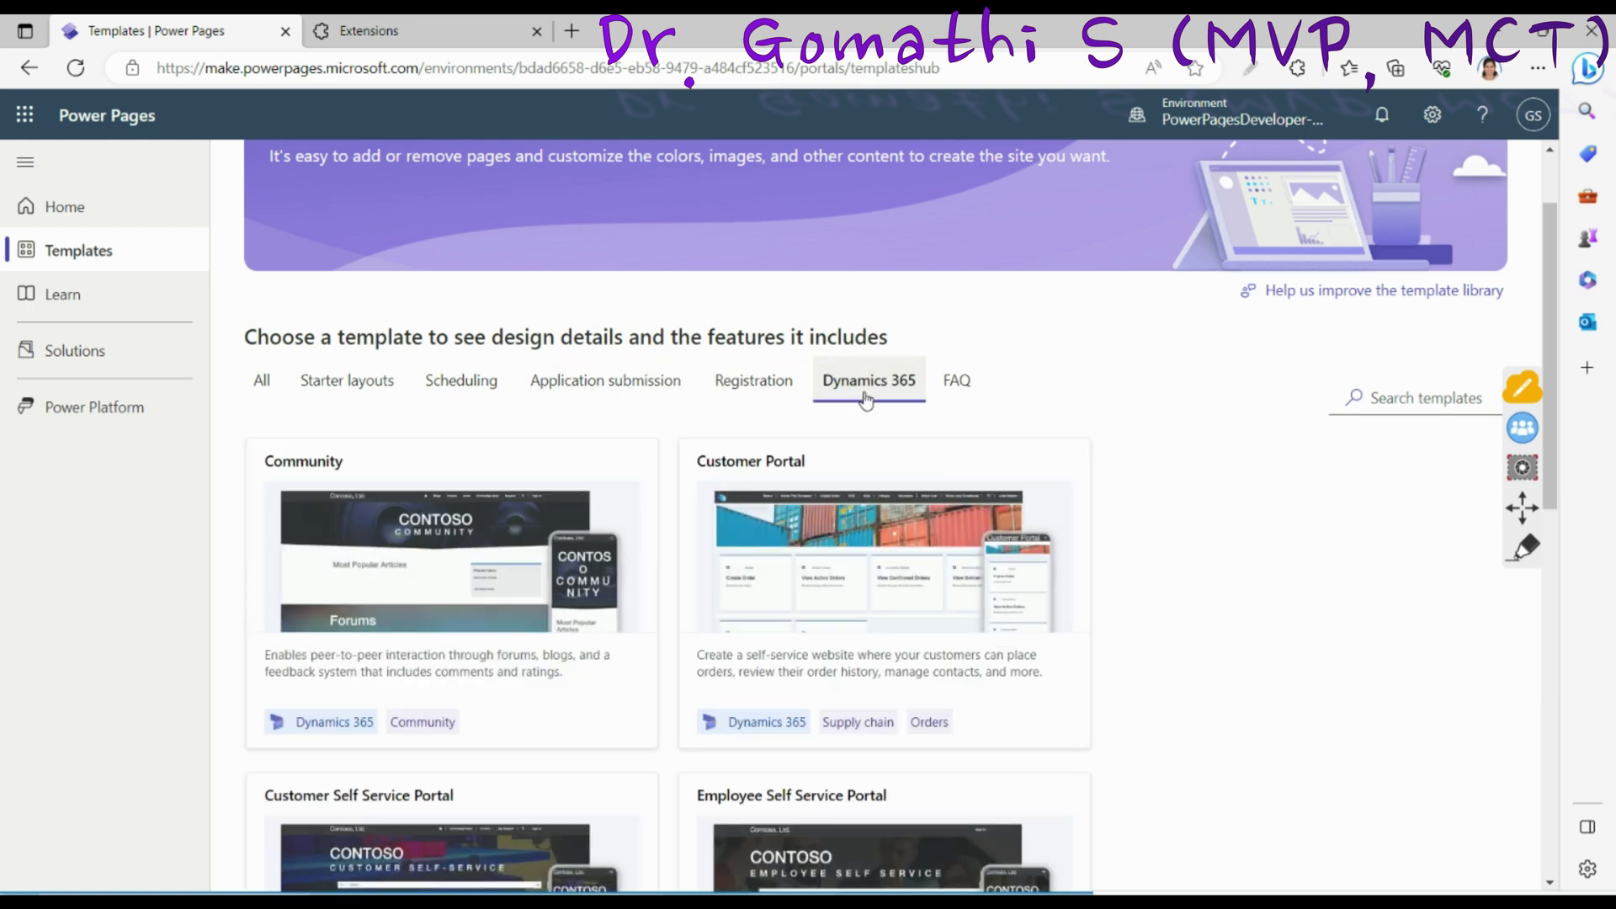
{"action": "scroll", "coordinate": [1355, 841], "scroll_direction": "down", "scroll_amount": 5}
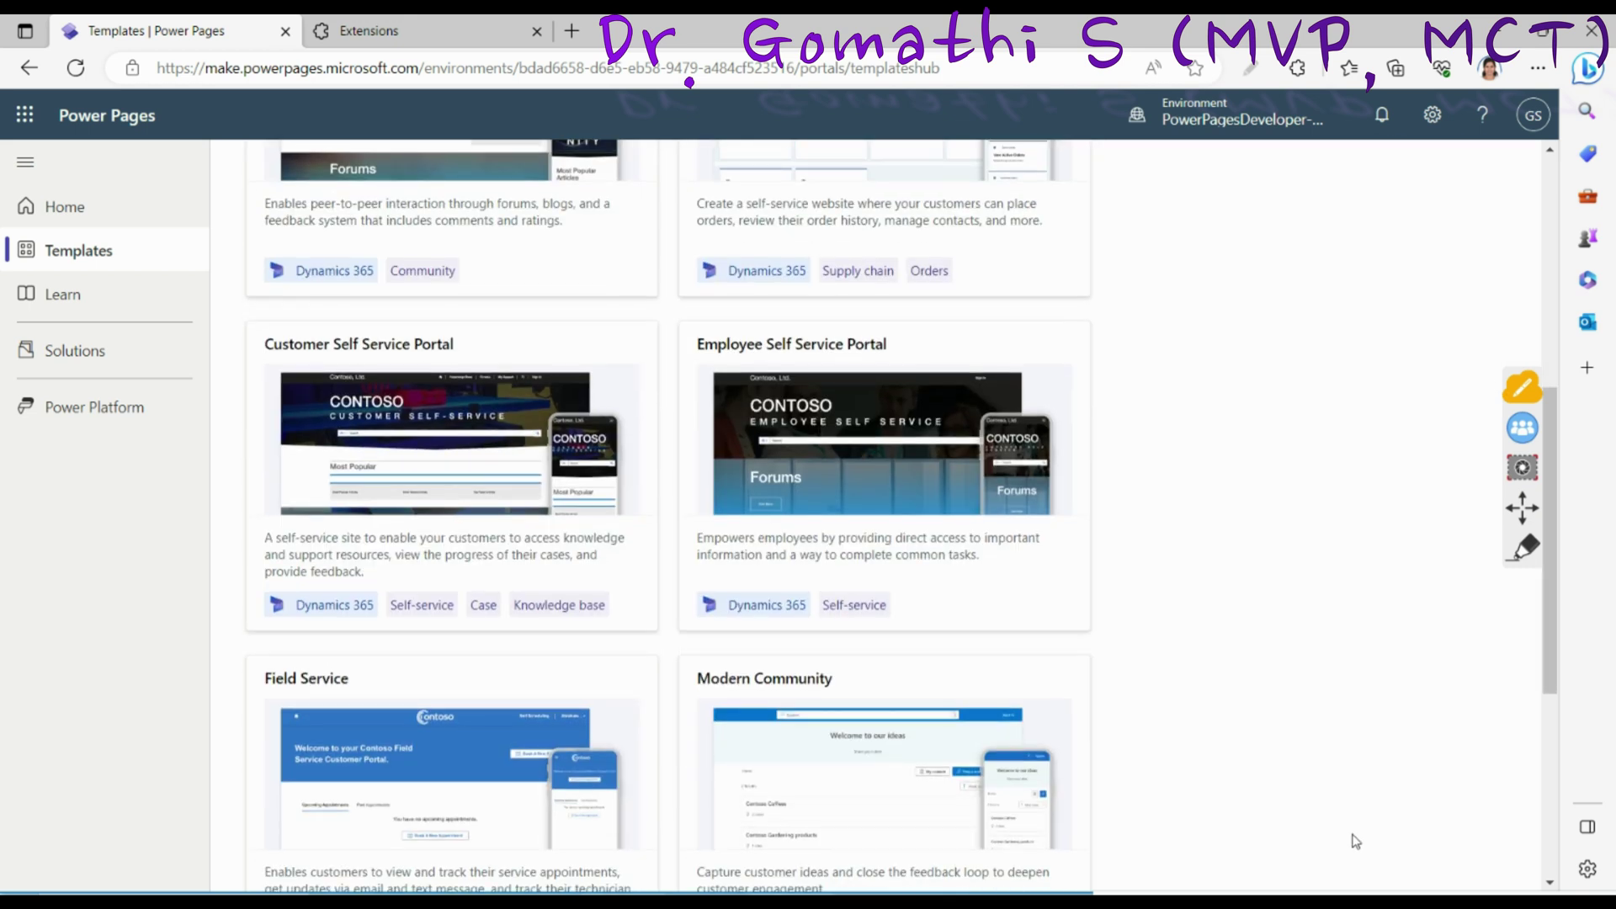
{"action": "scroll", "coordinate": [1353, 837], "scroll_direction": "down", "scroll_amount": 5}
{"action": "scroll", "coordinate": [1309, 851], "scroll_direction": "up", "scroll_amount": 12}
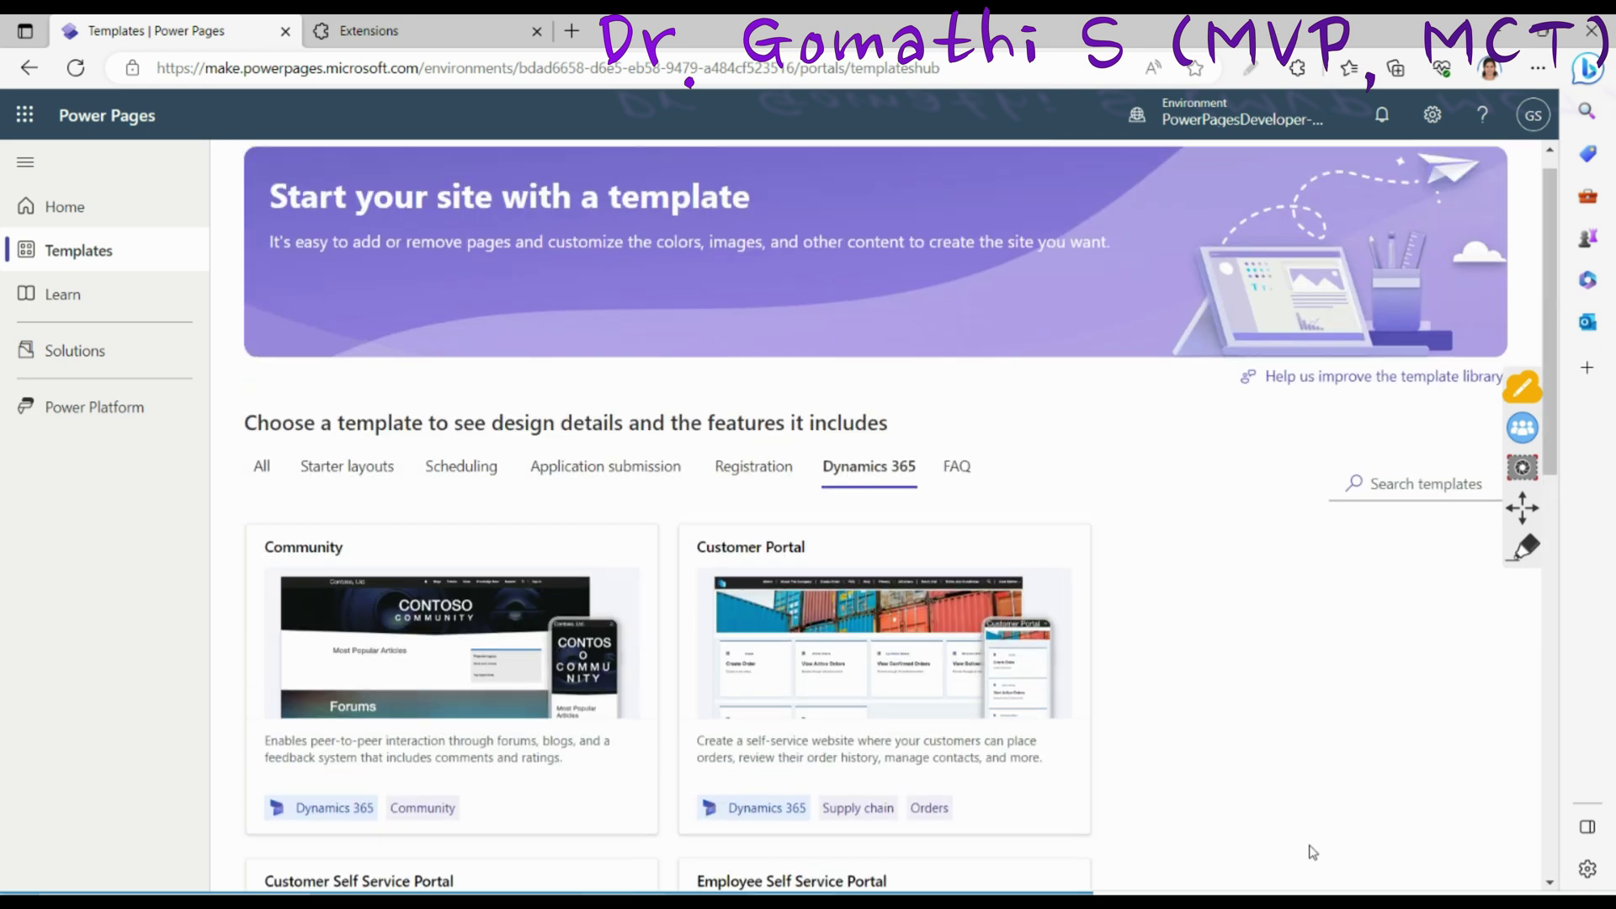
Step: View the FAQ template category and return to the list of all templates
{"action": "left_click", "coordinate": [955, 466]}
{"action": "scroll", "coordinate": [1279, 855], "scroll_direction": "down", "scroll_amount": 3}
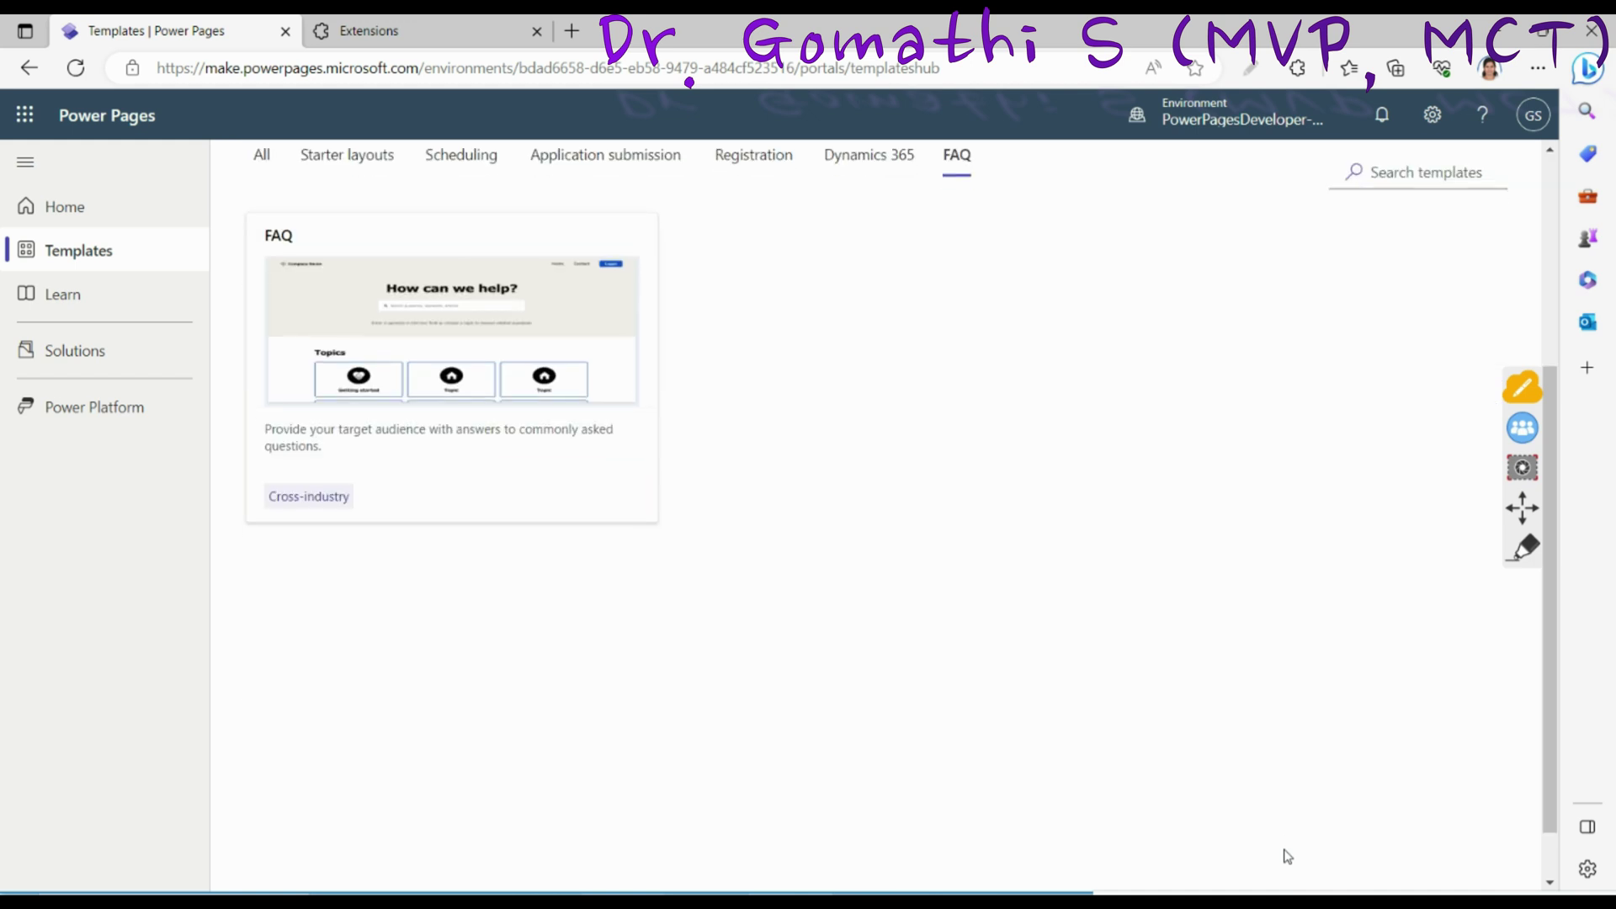
{"action": "scroll", "coordinate": [1010, 775], "scroll_direction": "up", "scroll_amount": 1}
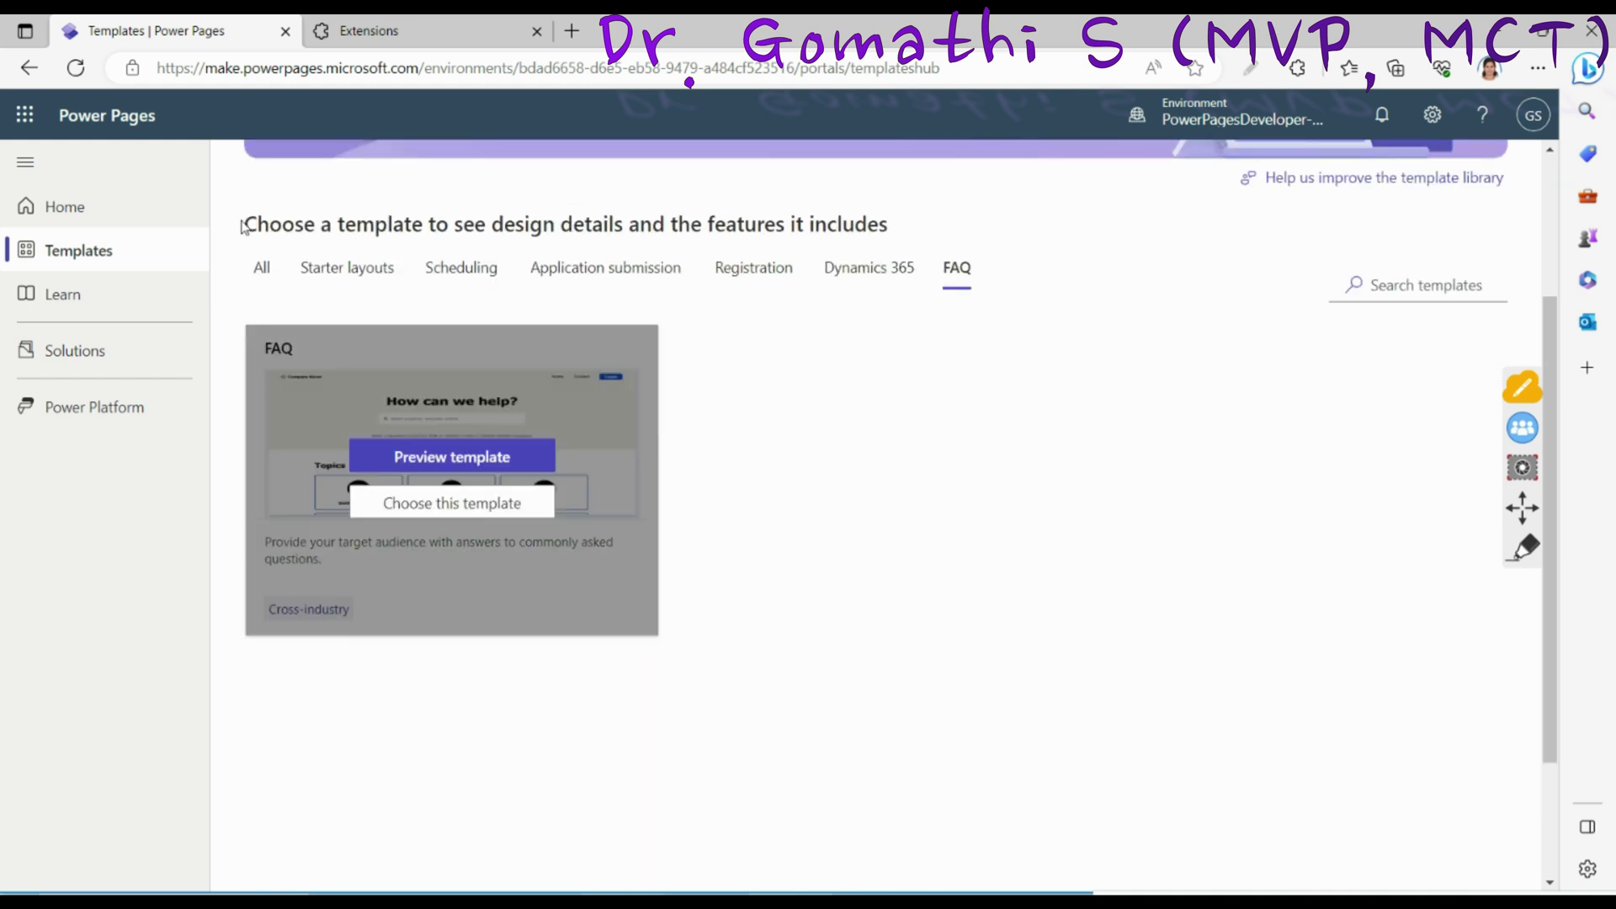
{"action": "left_click", "coordinate": [257, 268]}
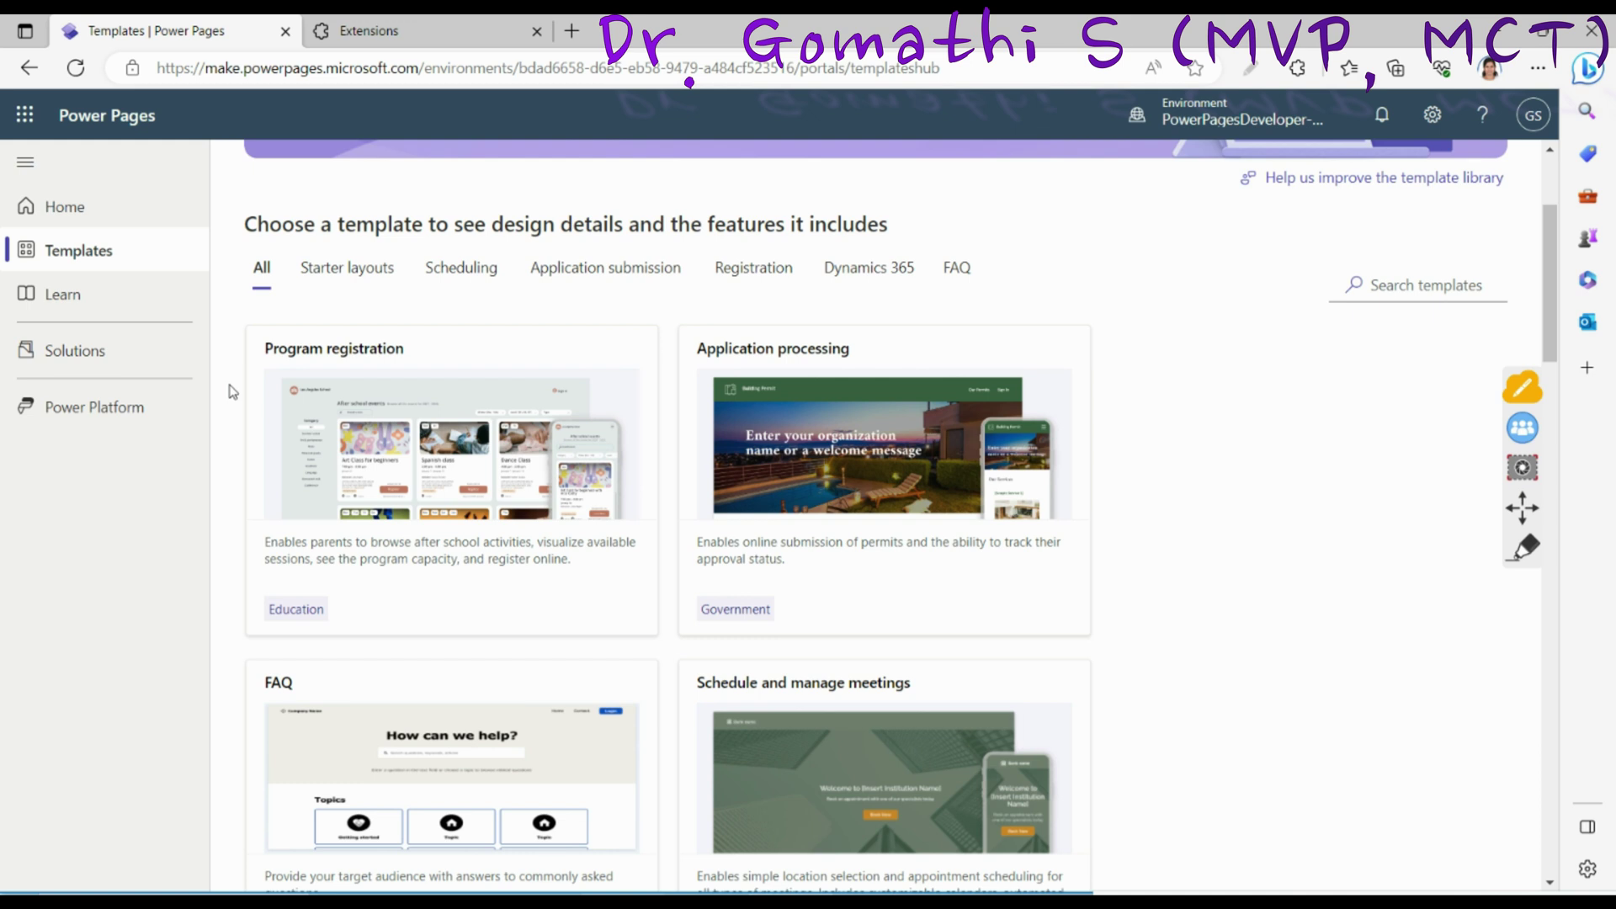
Step: Open the Learn hub and examine its Getting started resources, suggested videos and AI and Copilot topics
{"action": "left_click", "coordinate": [91, 312]}
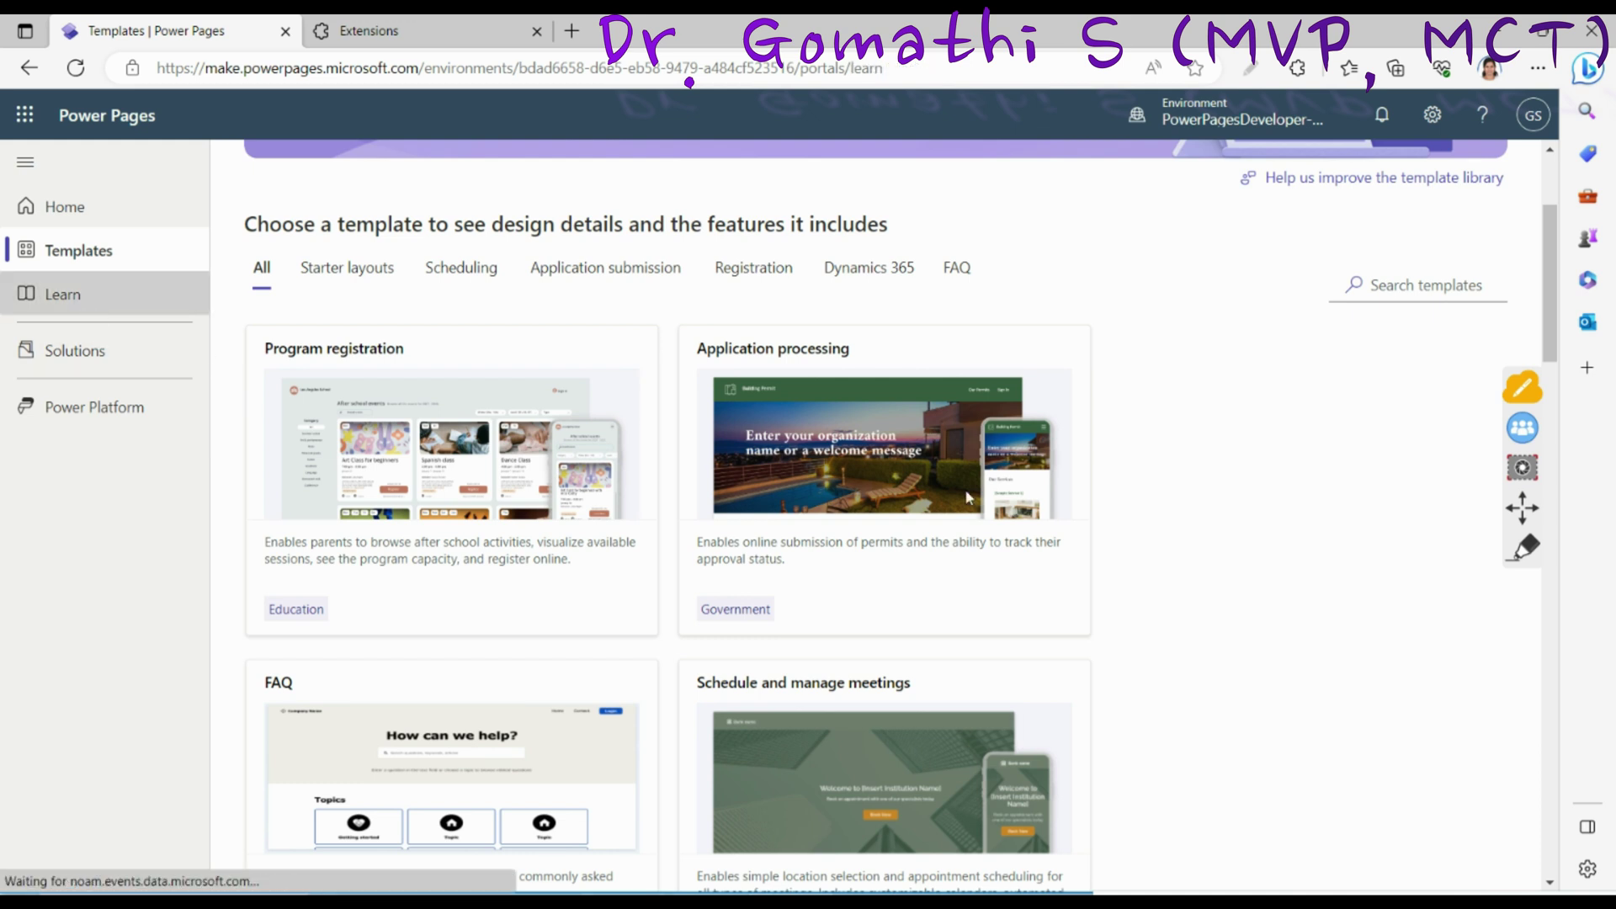
{"action": "scroll", "coordinate": [1269, 576], "scroll_direction": "down", "scroll_amount": 2}
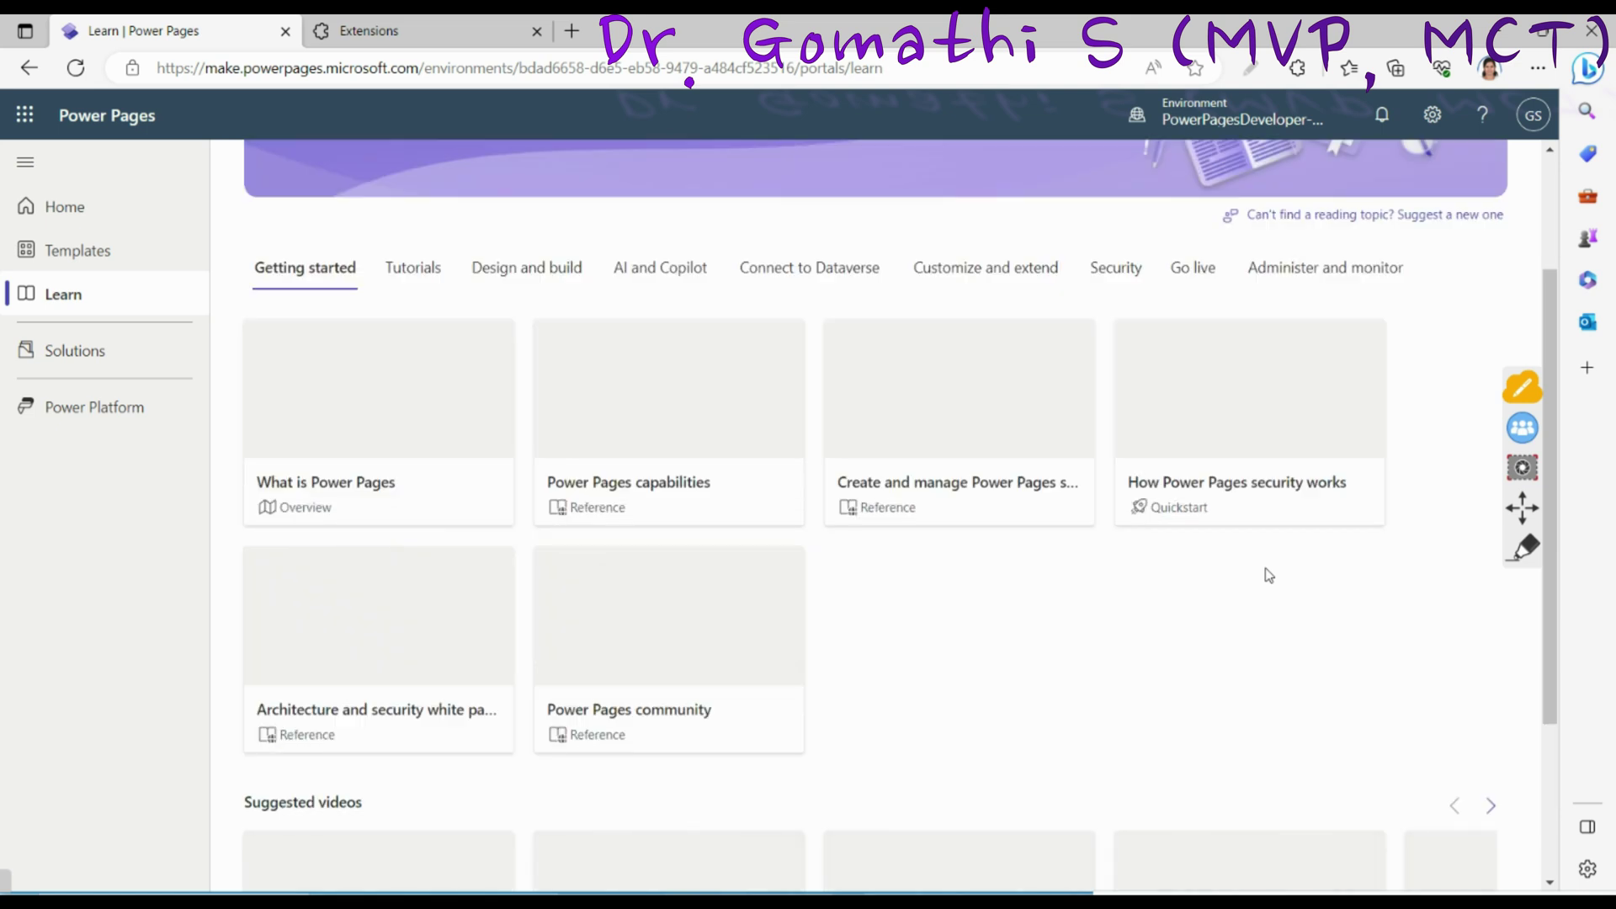
{"action": "scroll", "coordinate": [1353, 744], "scroll_direction": "down", "scroll_amount": 3}
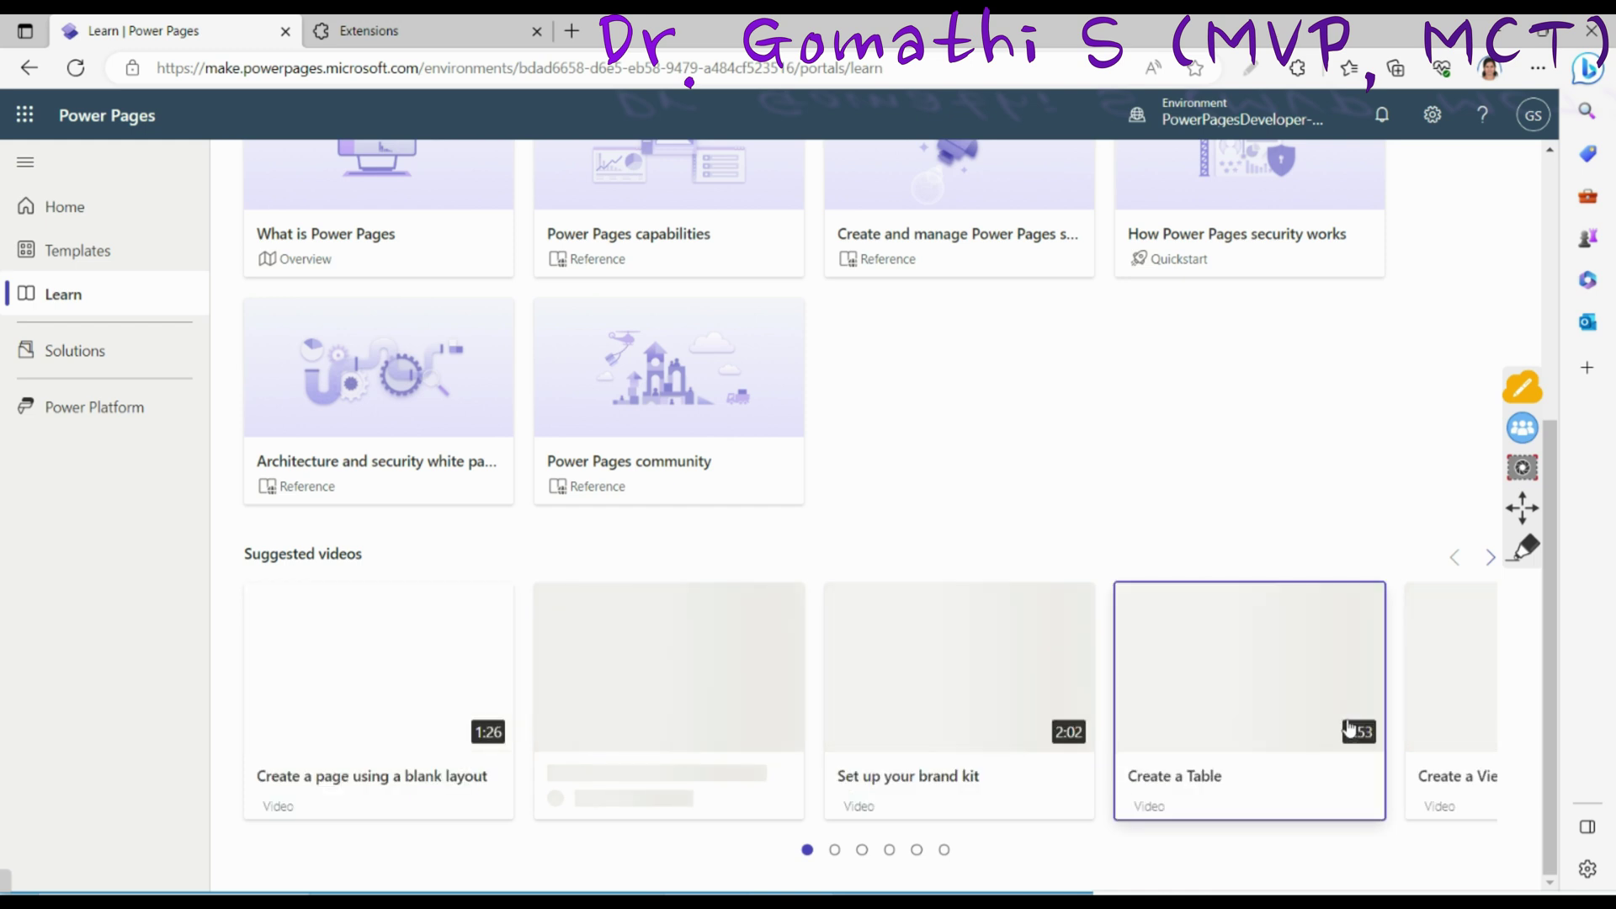
{"action": "scroll", "coordinate": [1291, 768], "scroll_direction": "up", "scroll_amount": 5}
{"action": "scroll", "coordinate": [1374, 797], "scroll_direction": "down", "scroll_amount": 3}
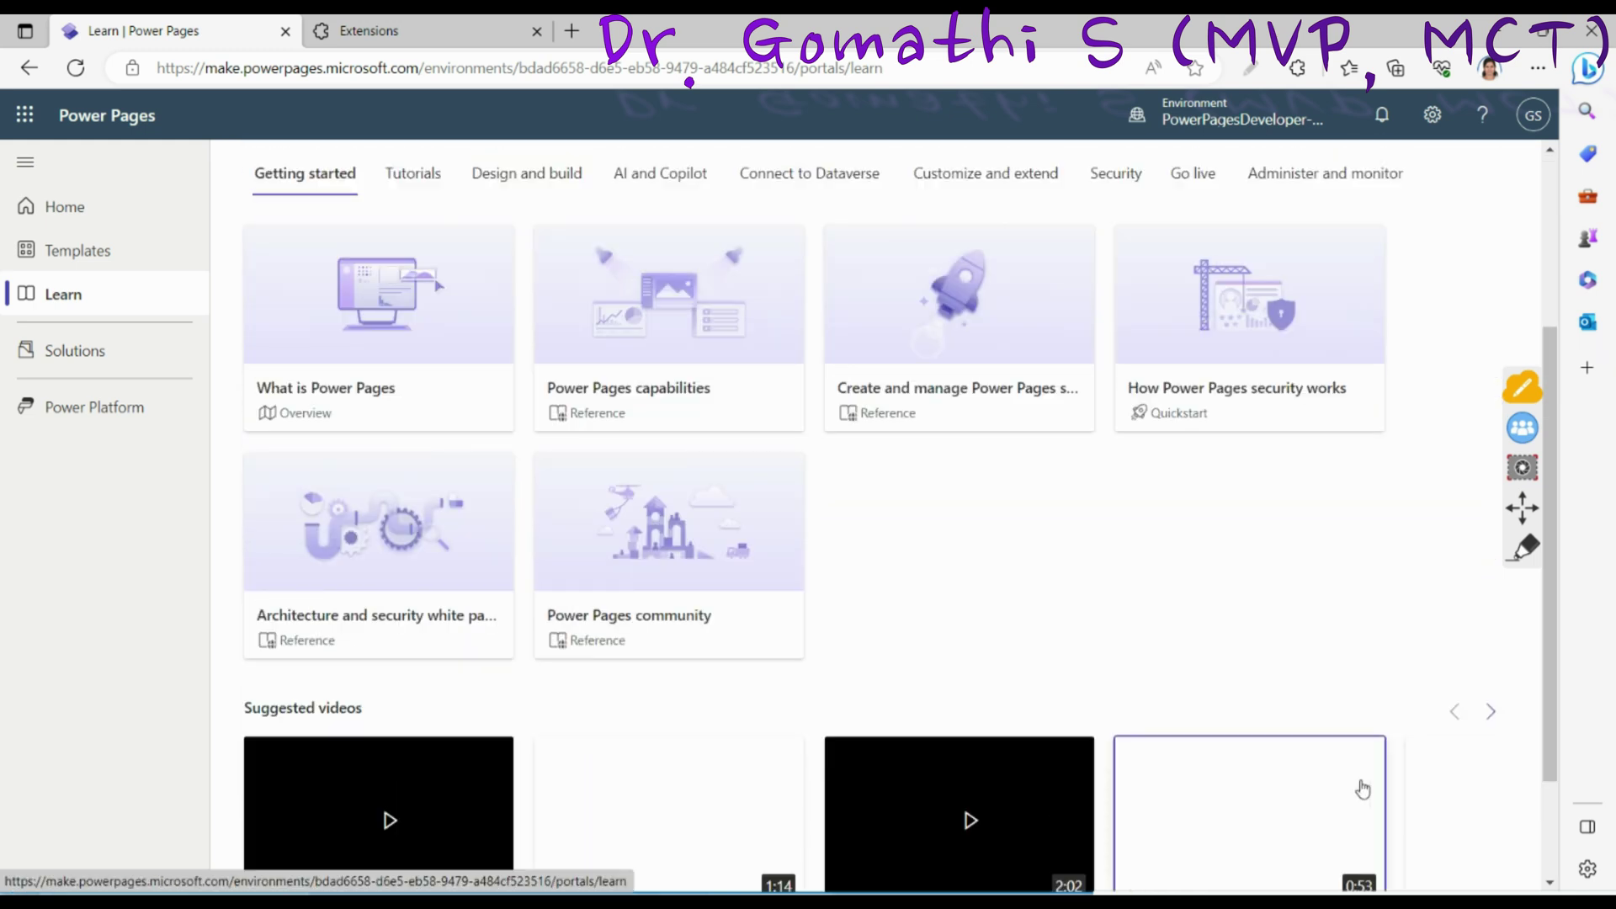
{"action": "scroll", "coordinate": [1360, 787], "scroll_direction": "up", "scroll_amount": 2}
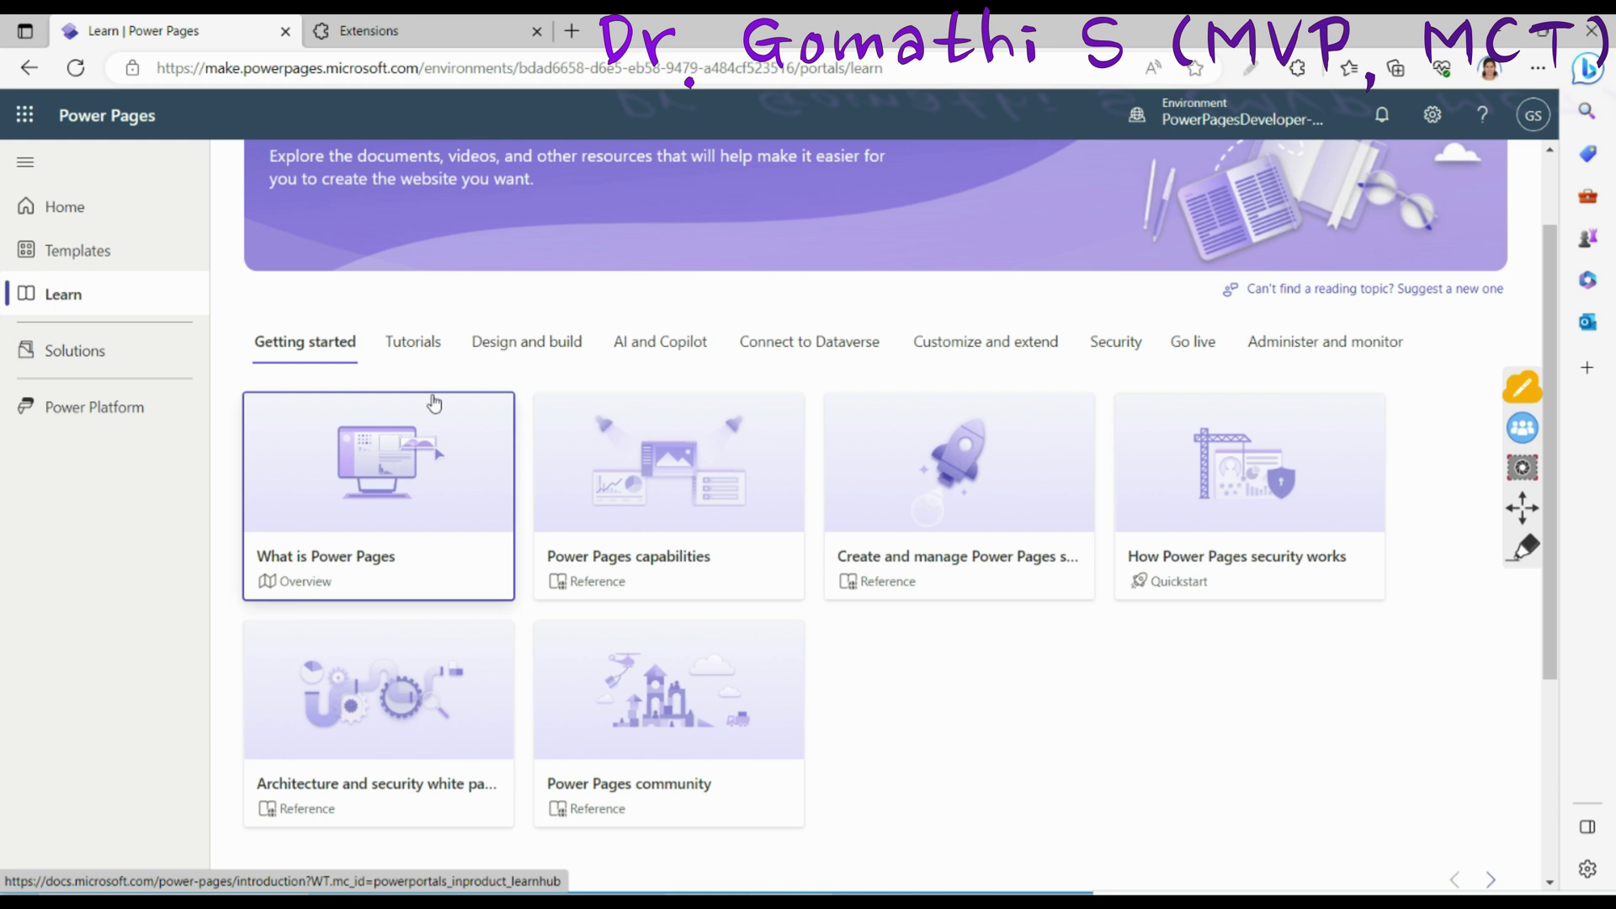
{"action": "left_click", "coordinate": [645, 359]}
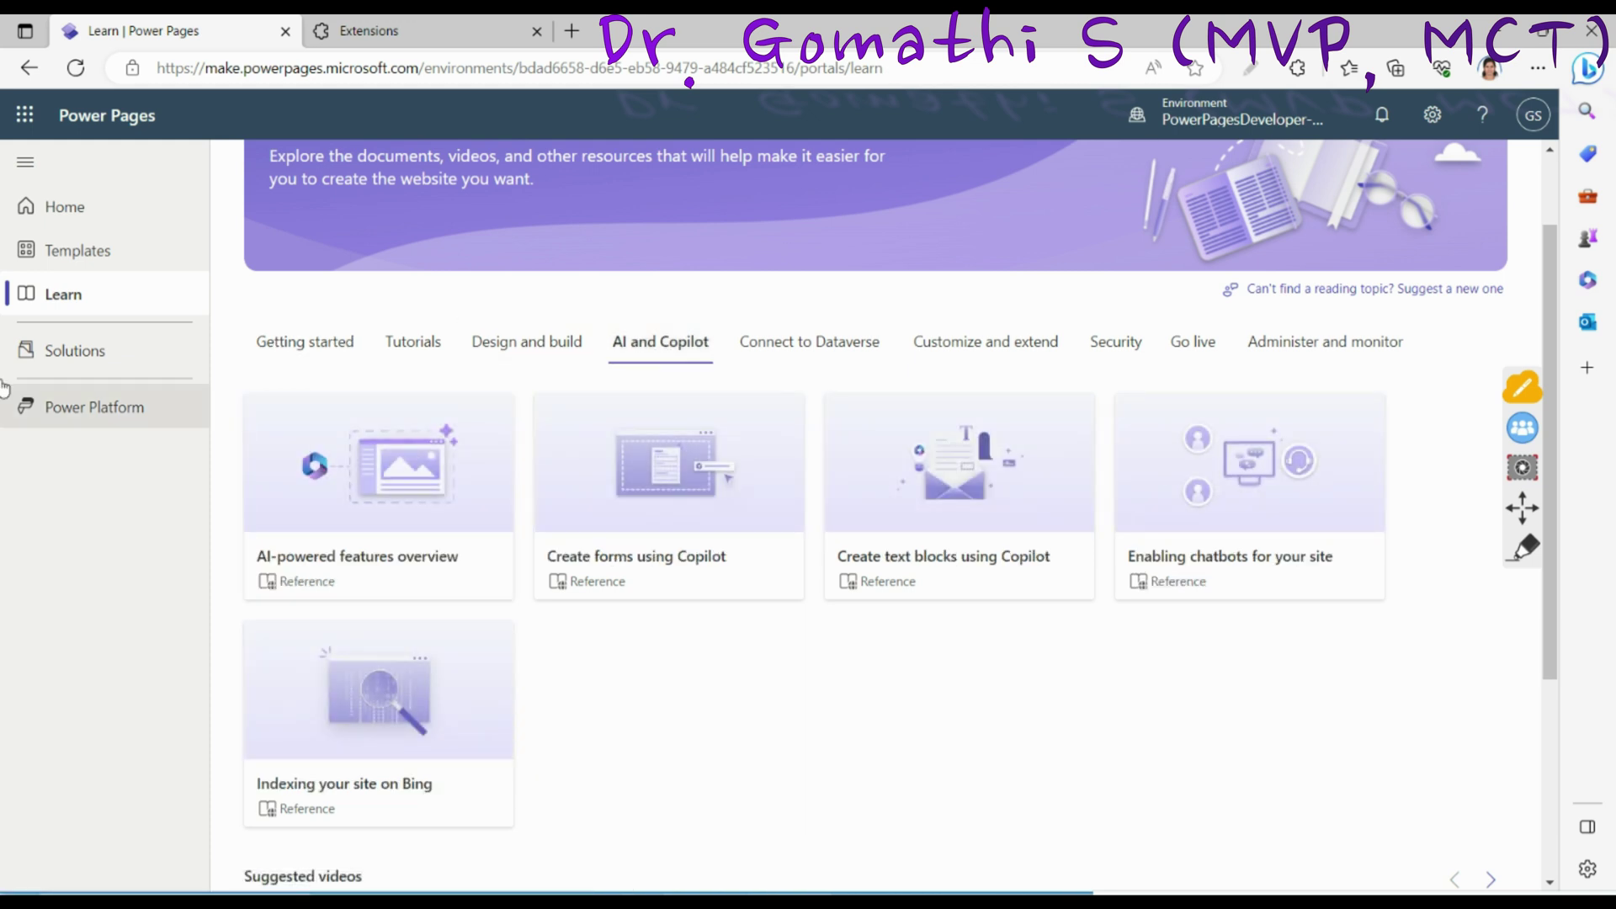
Step: Check the Solutions list and the Explore Power Platform apps, and return to the Home page
{"action": "left_click", "coordinate": [77, 350]}
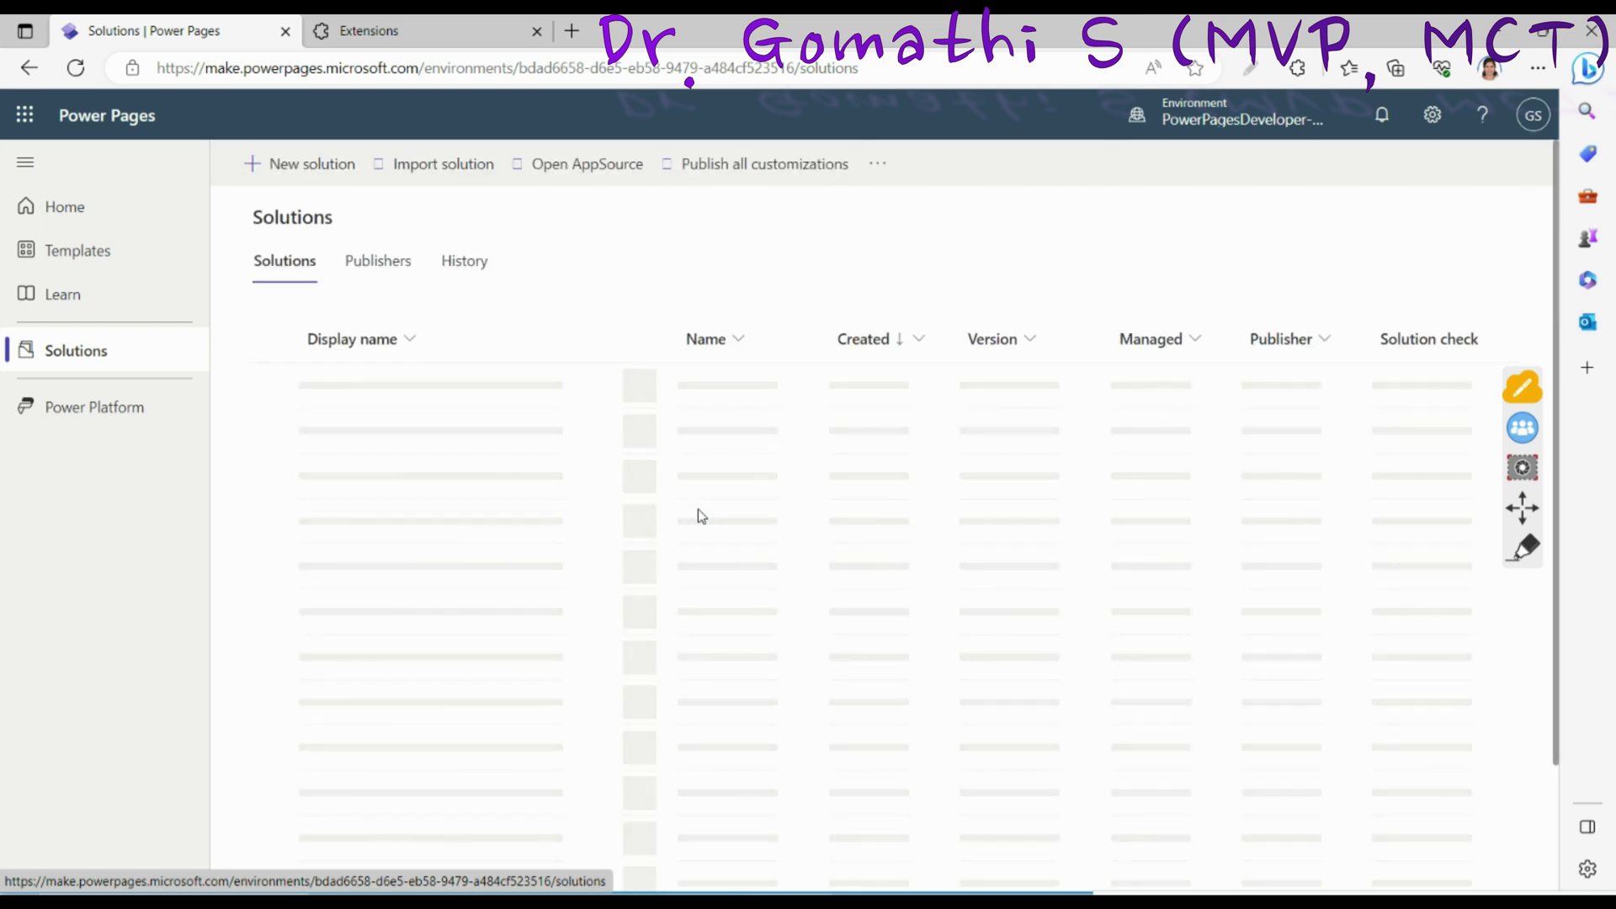
{"action": "left_click", "coordinate": [92, 419]}
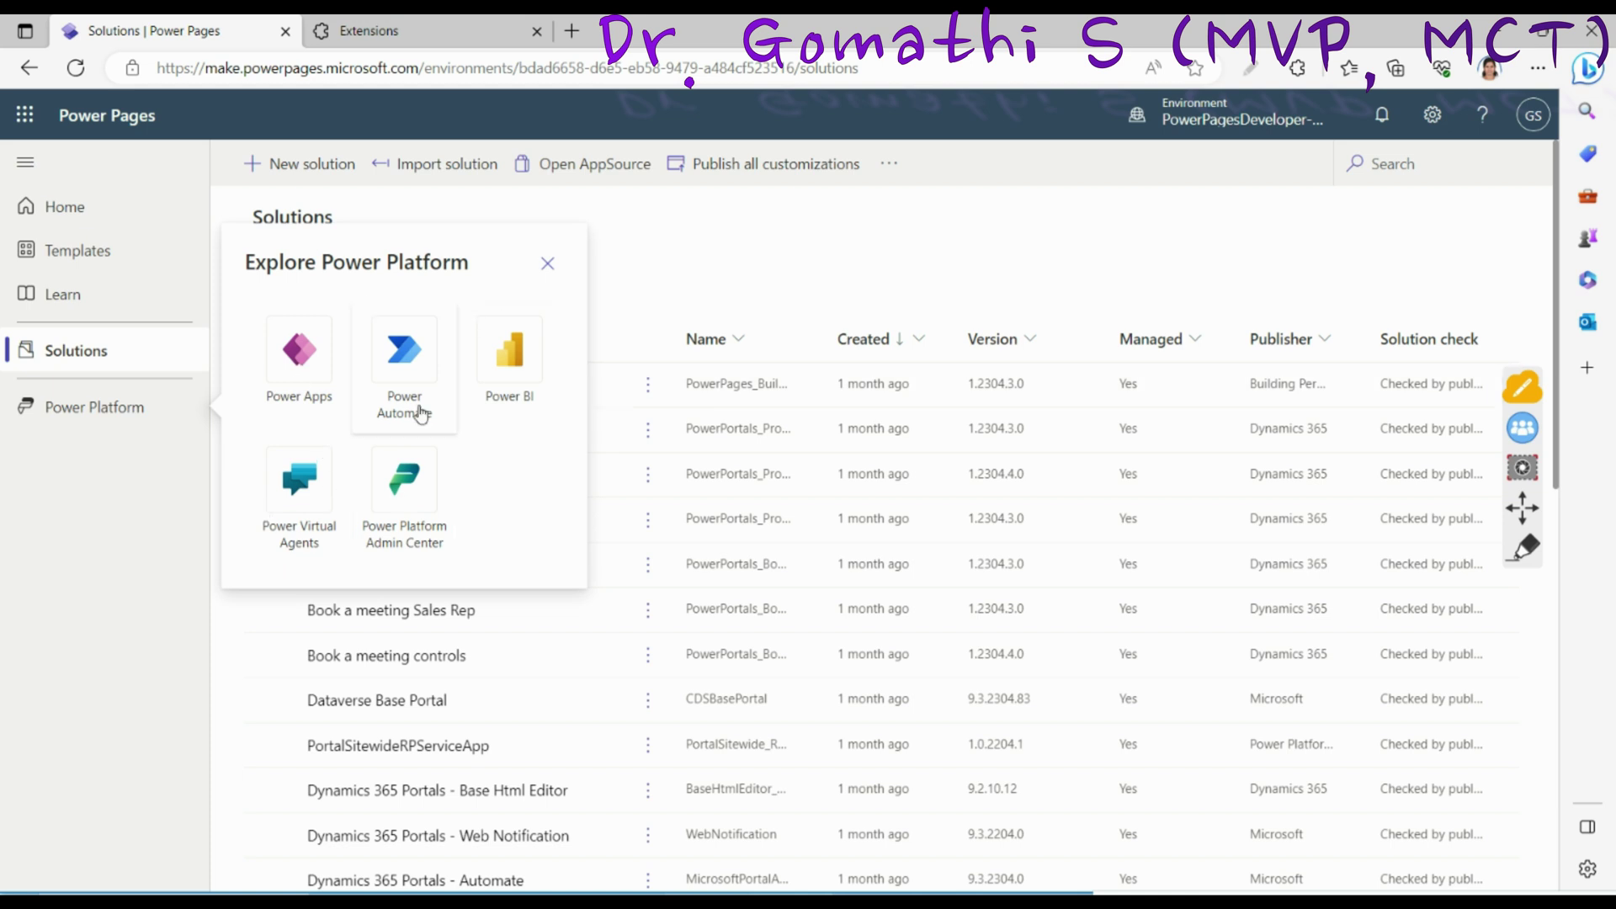
{"action": "left_click", "coordinate": [127, 222]}
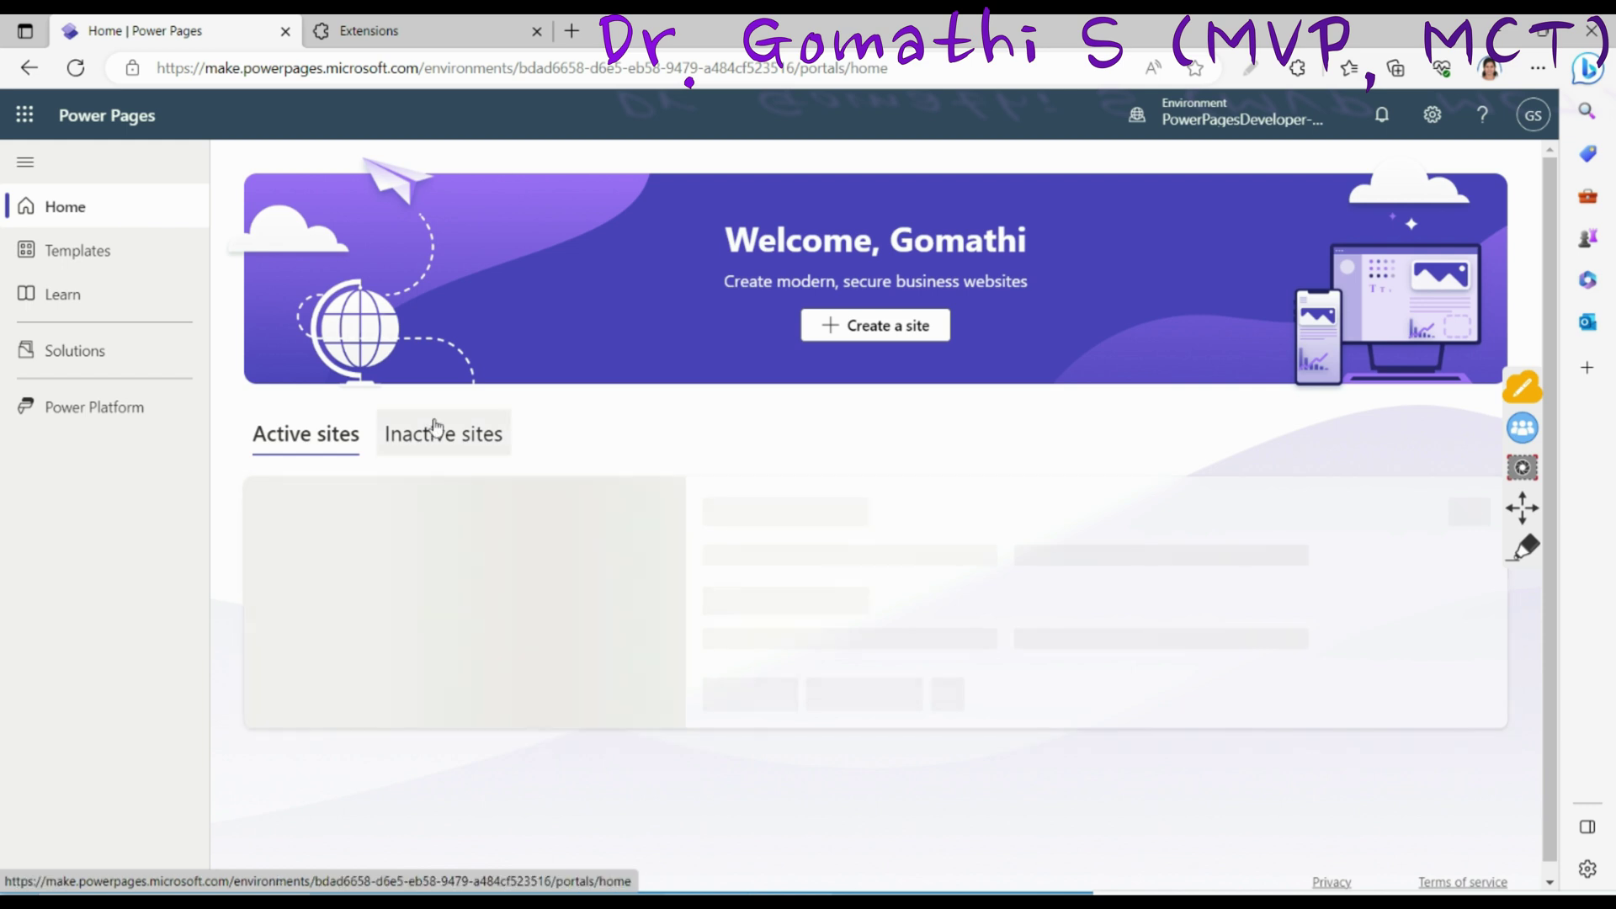
Step: Mark the Create a site option on the Home page in ink, and clear the annotation
{"action": "left_click", "coordinate": [1520, 548]}
{"action": "mouse_move", "coordinate": [995, 314]}
{"action": "left_mouse_down"}
{"action": "mouse_move", "coordinate": [848, 299]}
{"action": "mouse_move", "coordinate": [1111, 360]}
{"action": "left_mouse_up"}
{"action": "left_click", "coordinate": [1523, 707]}
{"action": "left_click", "coordinate": [1477, 737]}
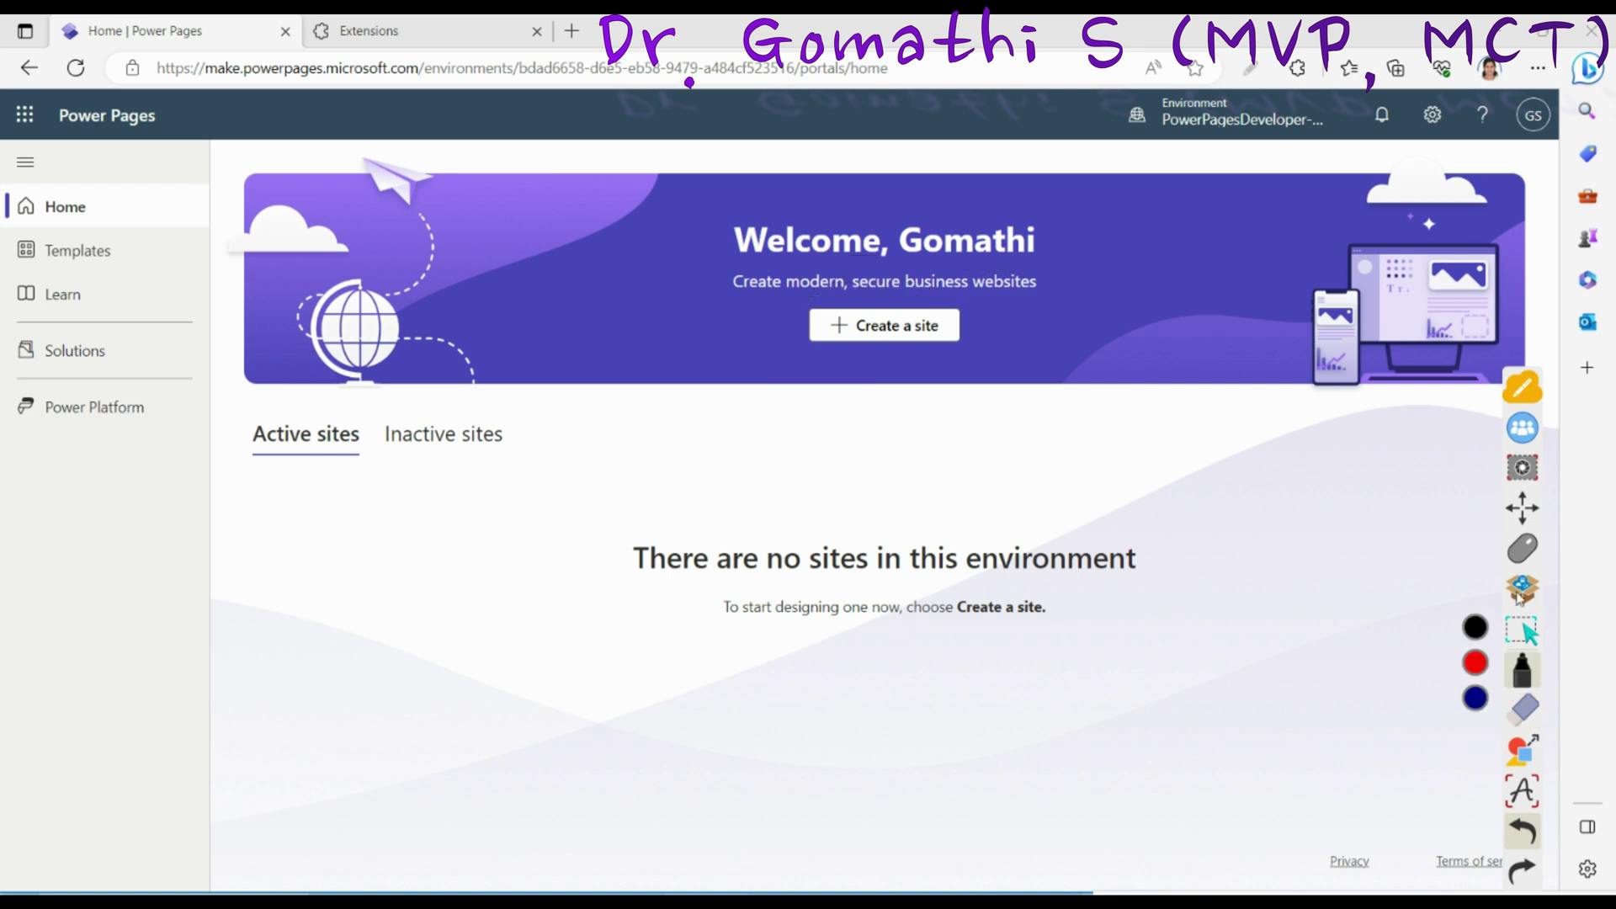
Step: Start creating a site, browse the available templates and choose the Blank page template
{"action": "left_click", "coordinate": [898, 327]}
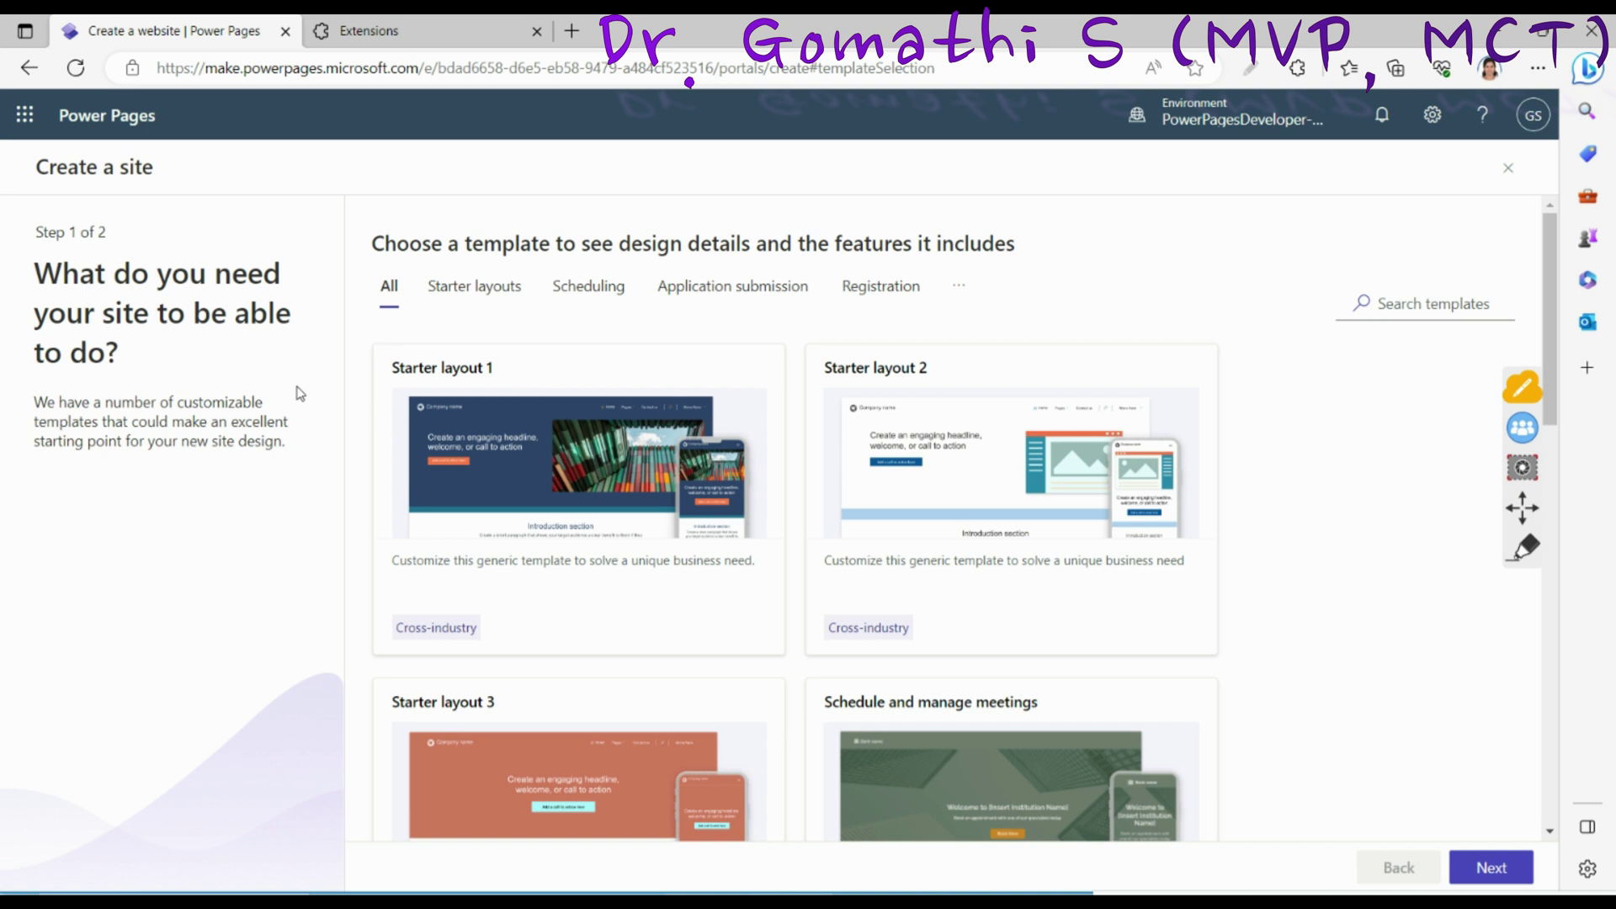
{"action": "scroll", "coordinate": [1357, 495], "scroll_direction": "down", "scroll_amount": 15}
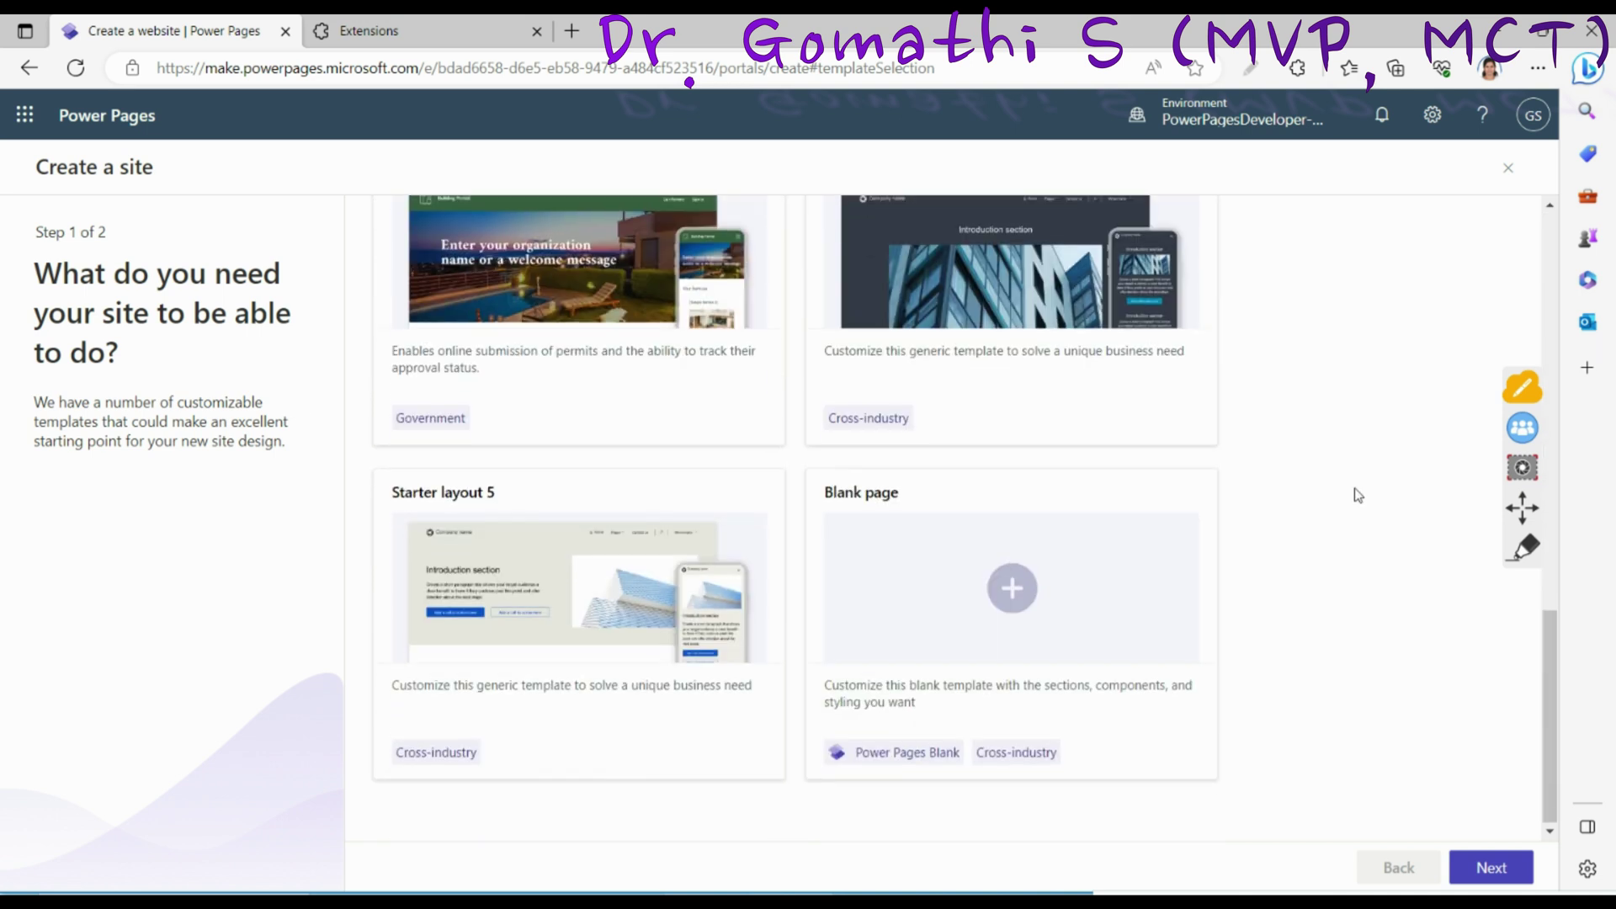
{"action": "scroll", "coordinate": [968, 614], "scroll_direction": "up", "scroll_amount": 15}
{"action": "scroll", "coordinate": [978, 598], "scroll_direction": "down", "scroll_amount": 13}
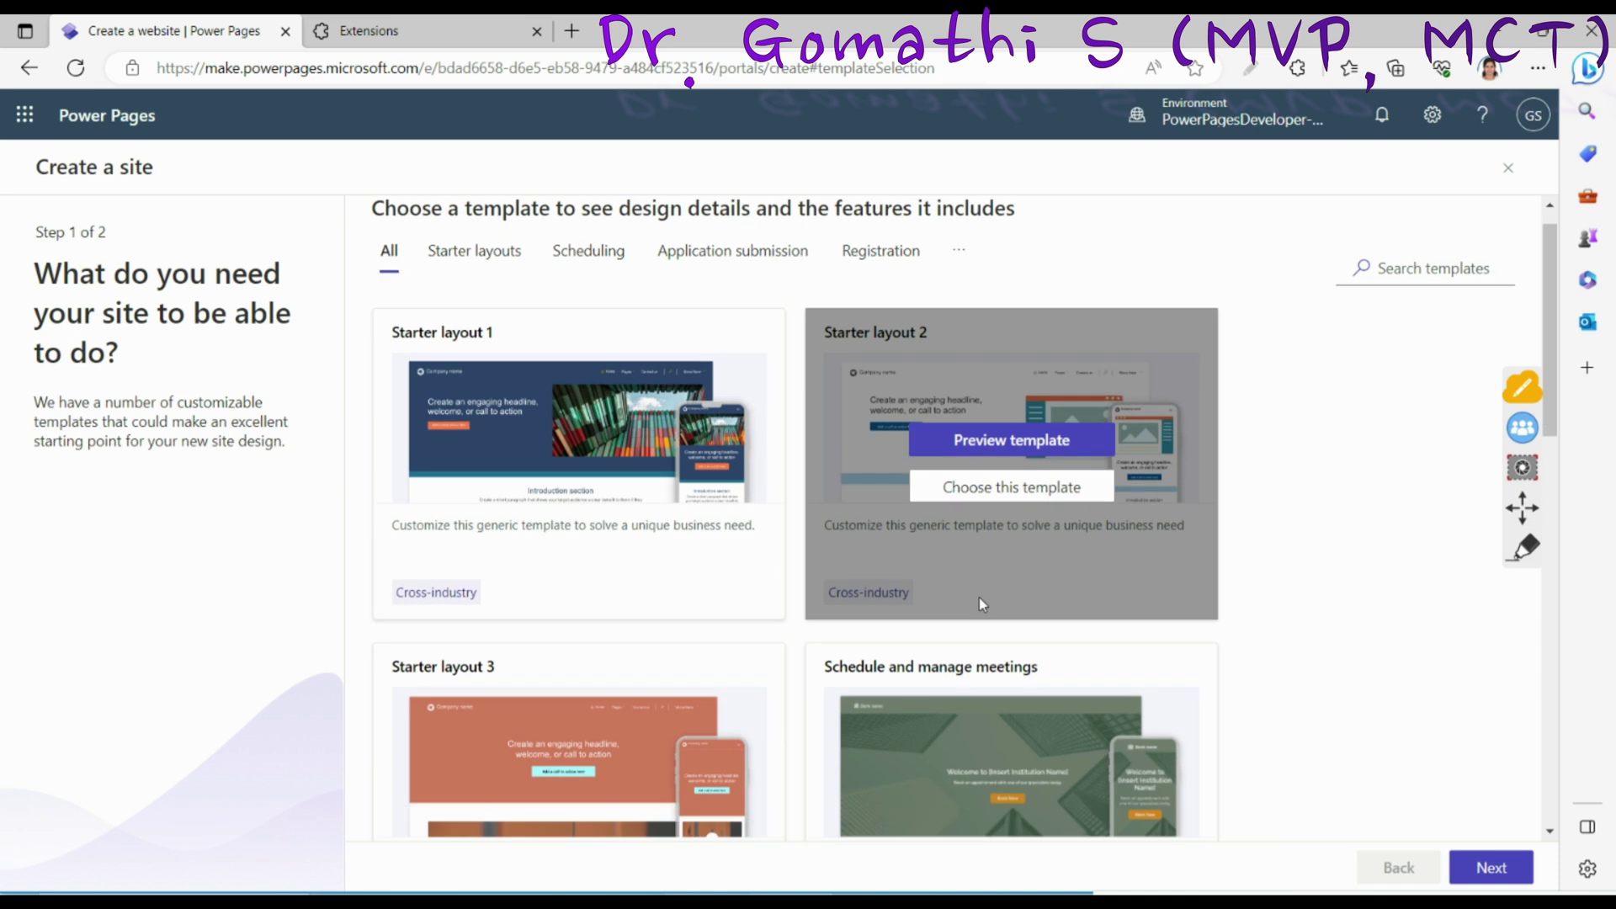
{"action": "scroll", "coordinate": [982, 605], "scroll_direction": "down", "scroll_amount": 1}
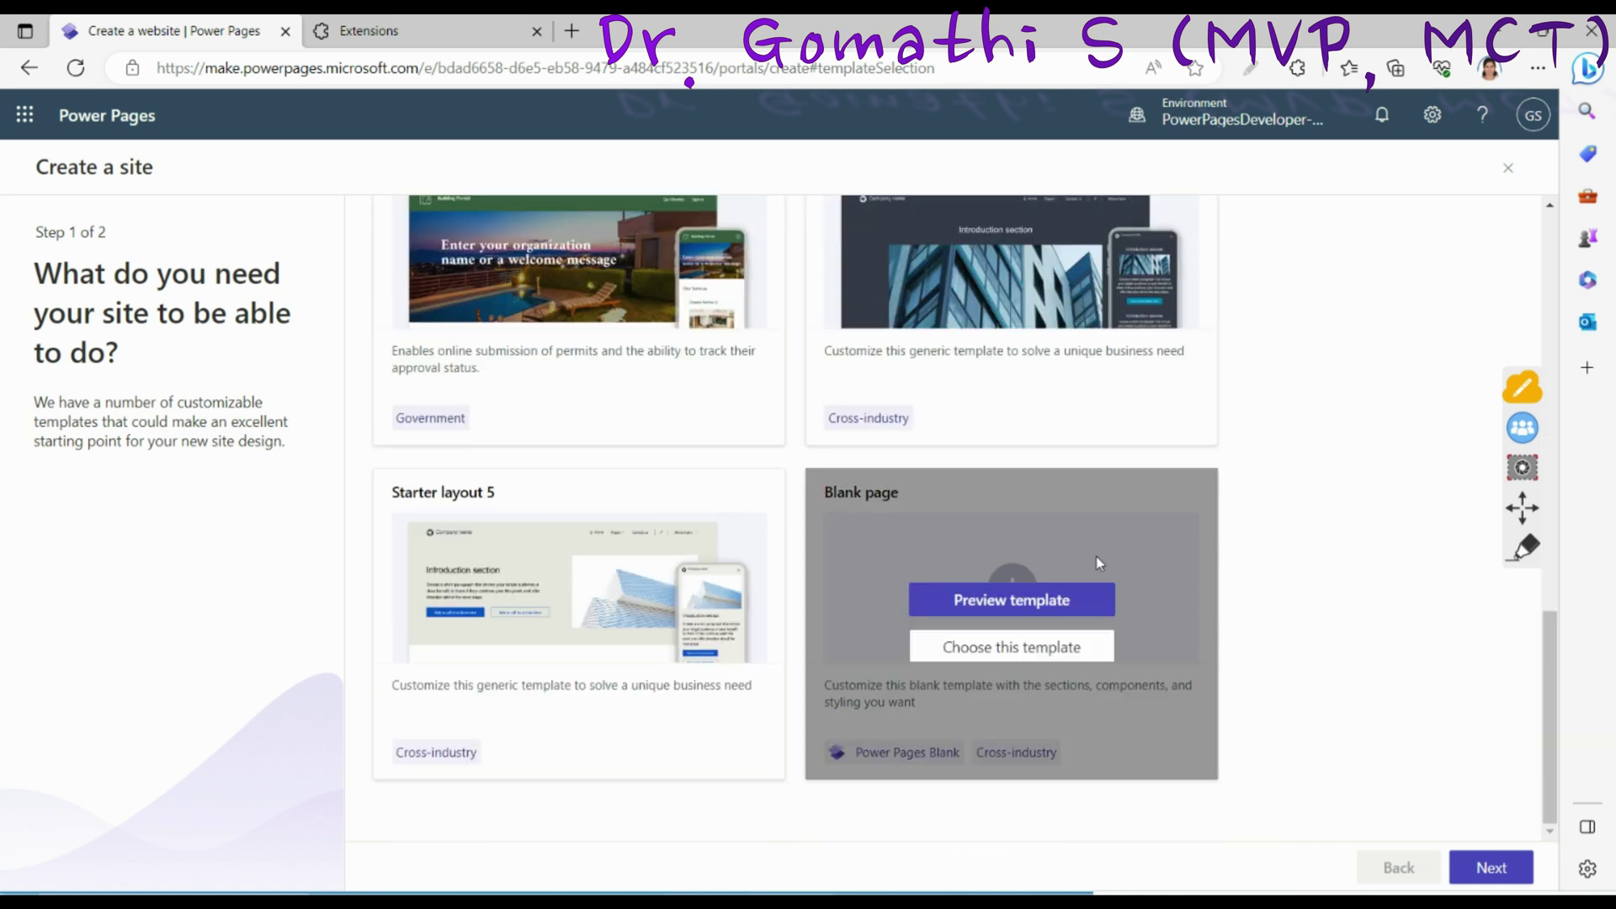
{"action": "left_click", "coordinate": [1017, 647]}
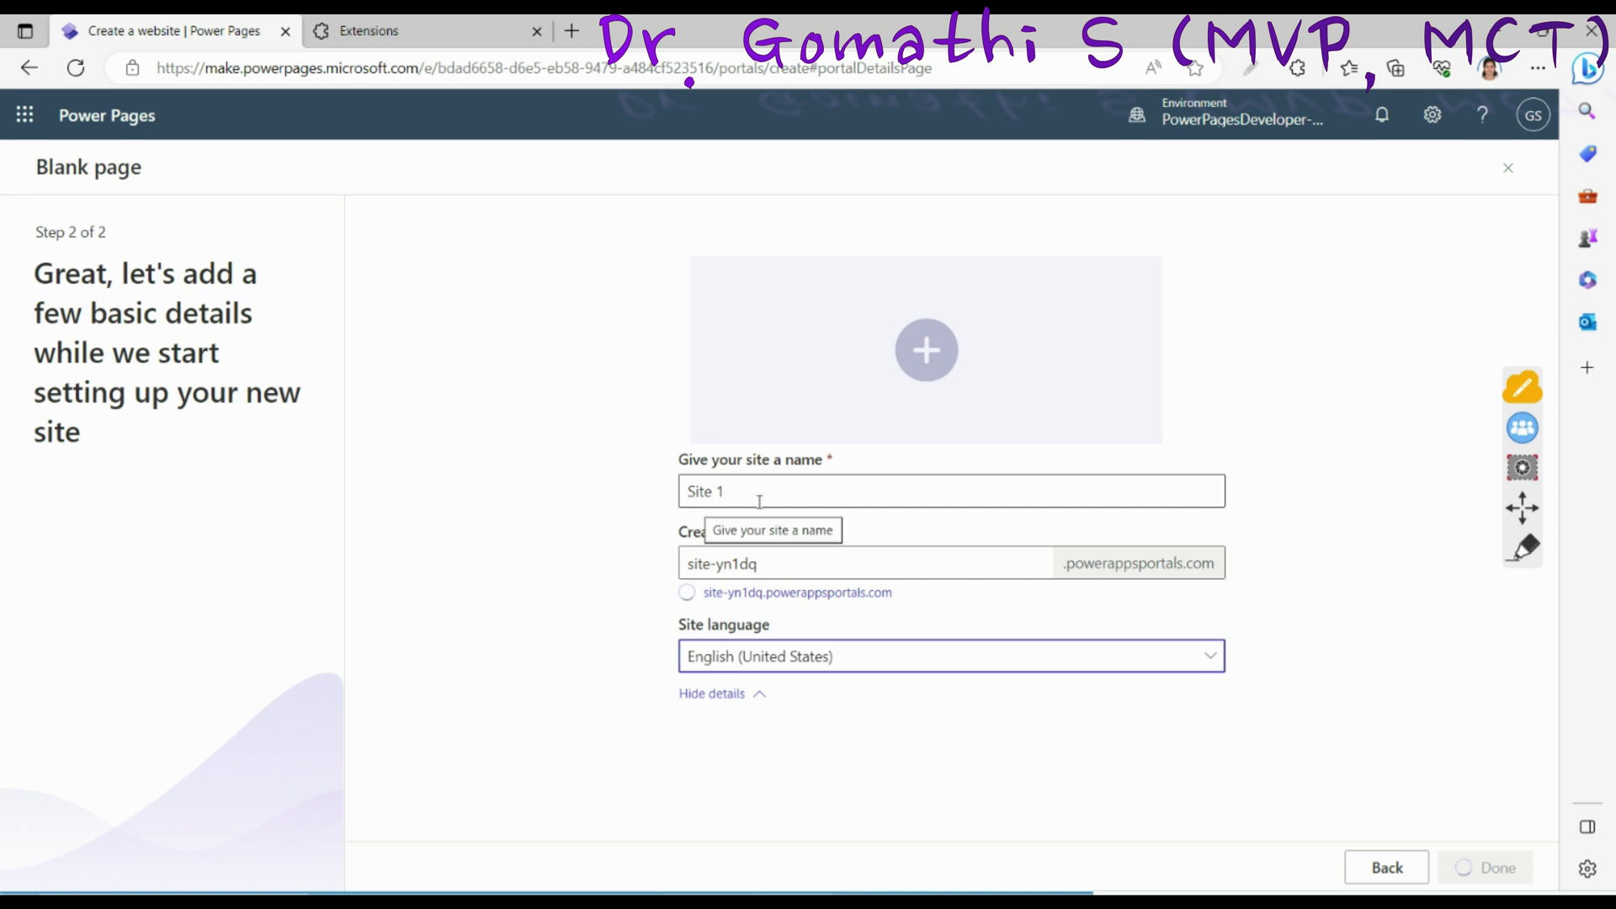
Step: Name the site Learnwithgoms, use Learnwithgoms as its web address, keep English (United States) as the site language, and create it
{"action": "type", "text": "Learnwithgoms"}
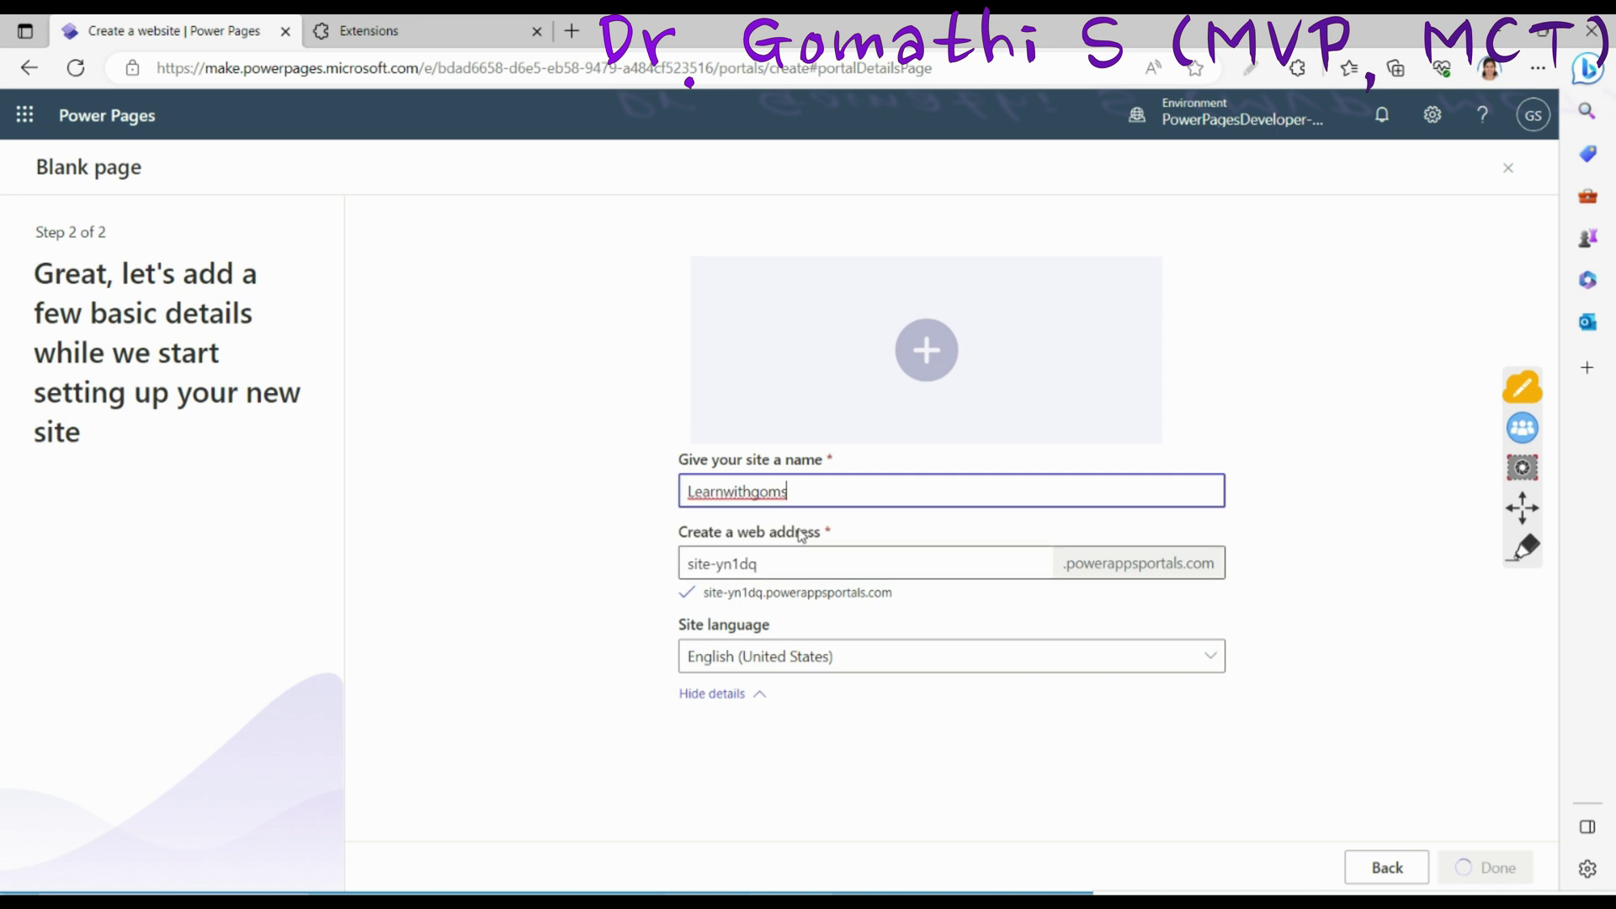
{"action": "key", "text": "ctrl+a"}
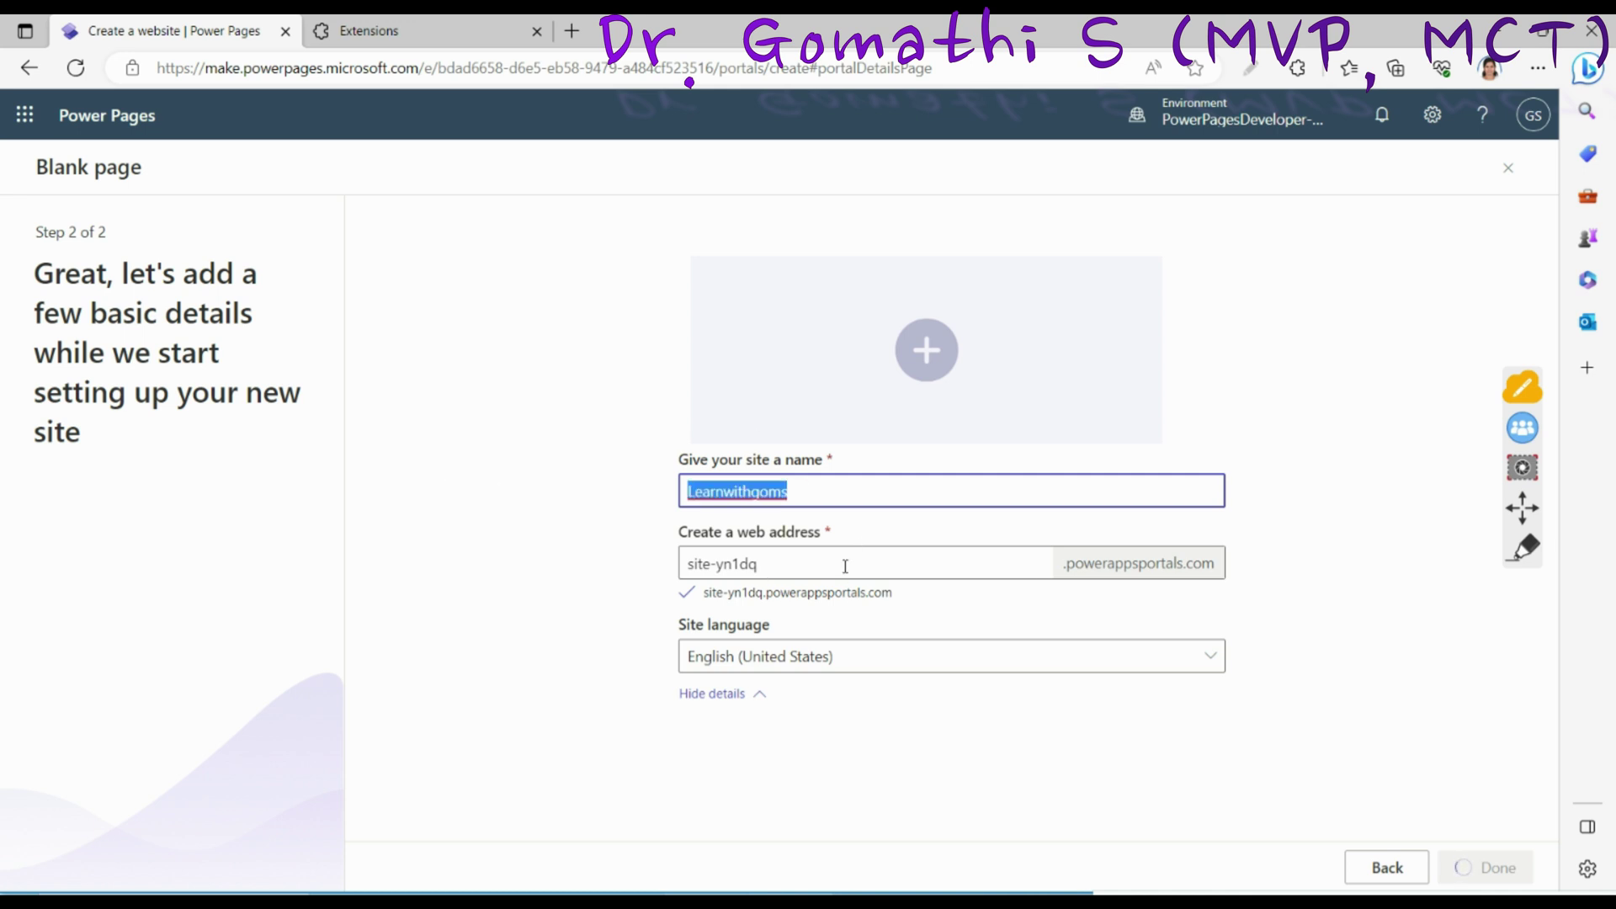
{"action": "key", "text": "Tab"}
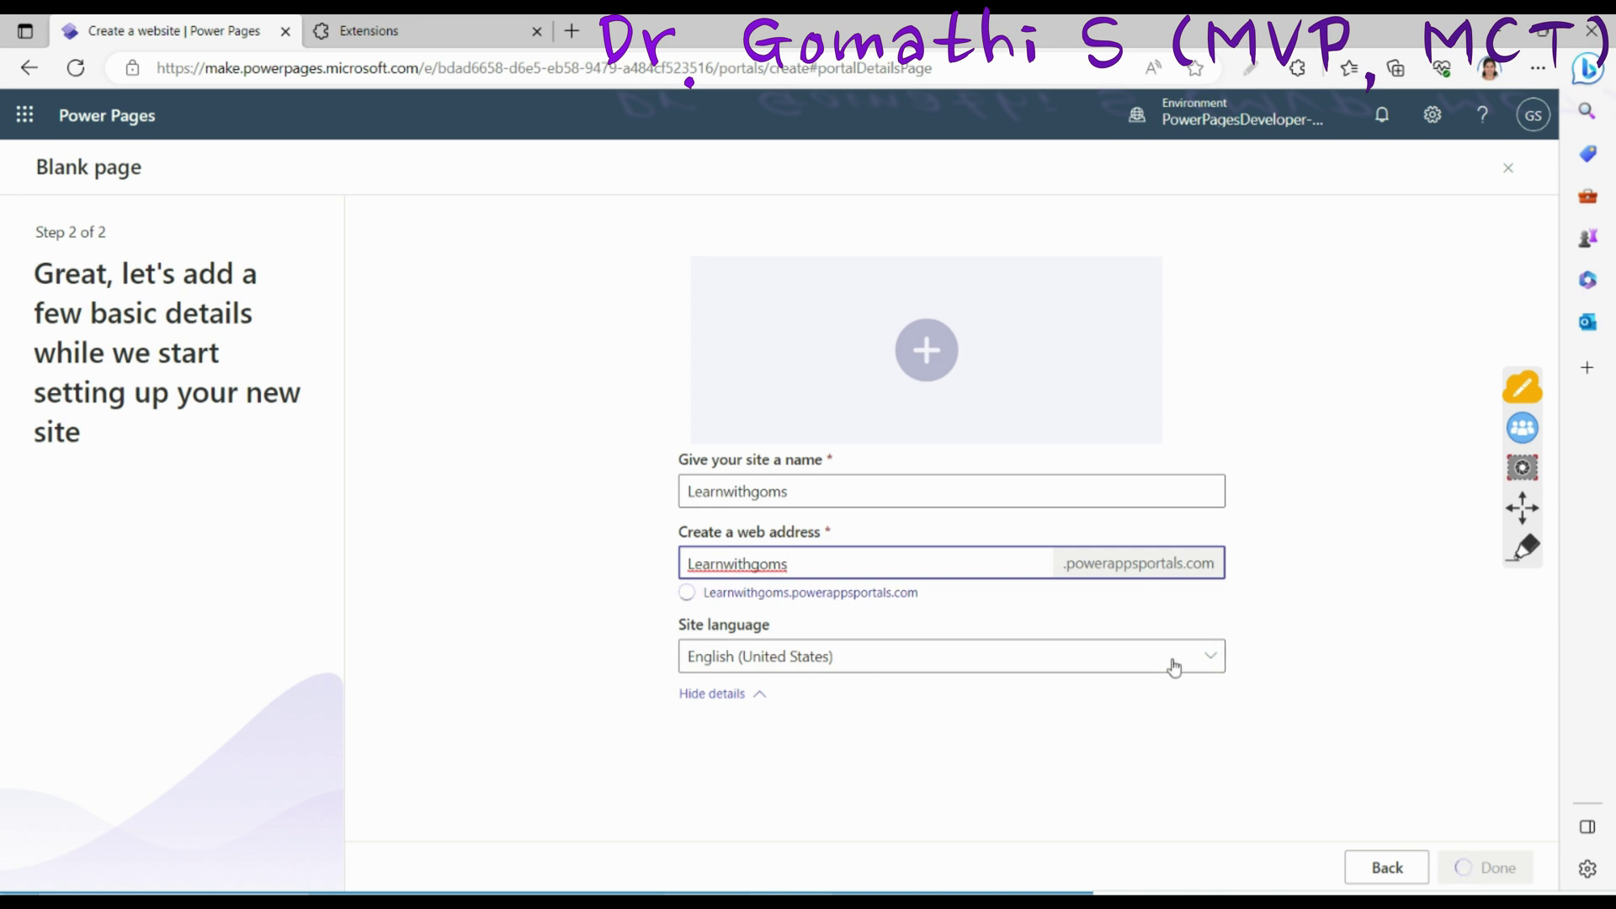
{"action": "left_click", "coordinate": [912, 659]}
{"action": "left_click", "coordinate": [800, 689]}
{"action": "left_click", "coordinate": [1506, 875]}
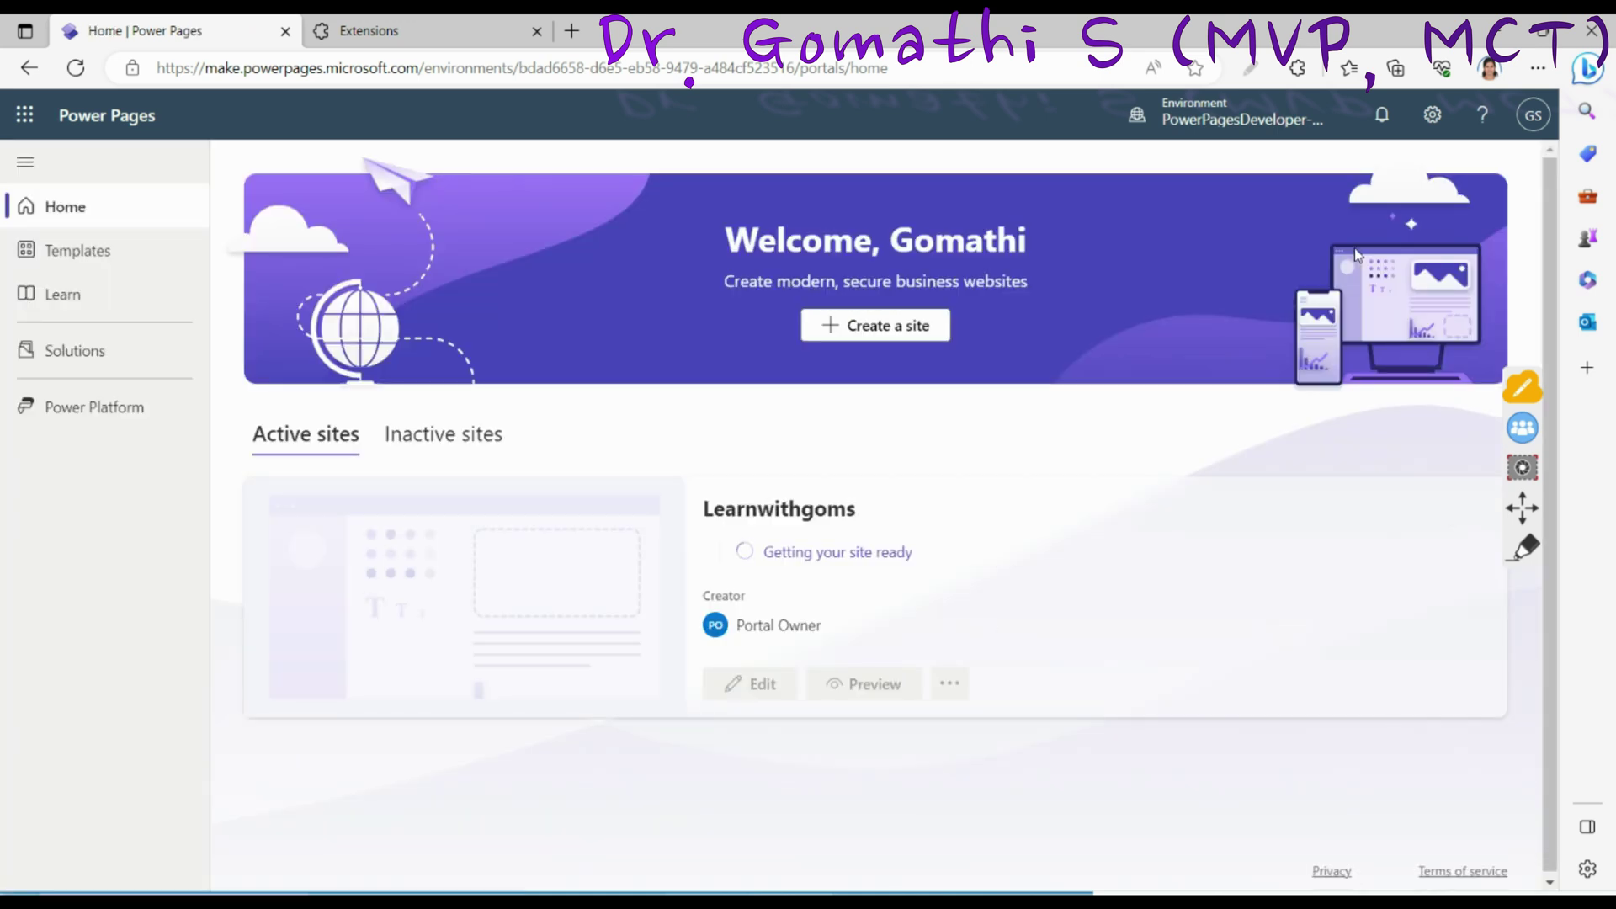
Step: Check the new Learnwithgoms site's name, preparation status and web address among the active sites
{"action": "left_click_drag", "start_coordinate": [714, 508], "coordinate": [883, 526]}
{"action": "left_click_drag", "start_coordinate": [763, 552], "coordinate": [920, 562]}
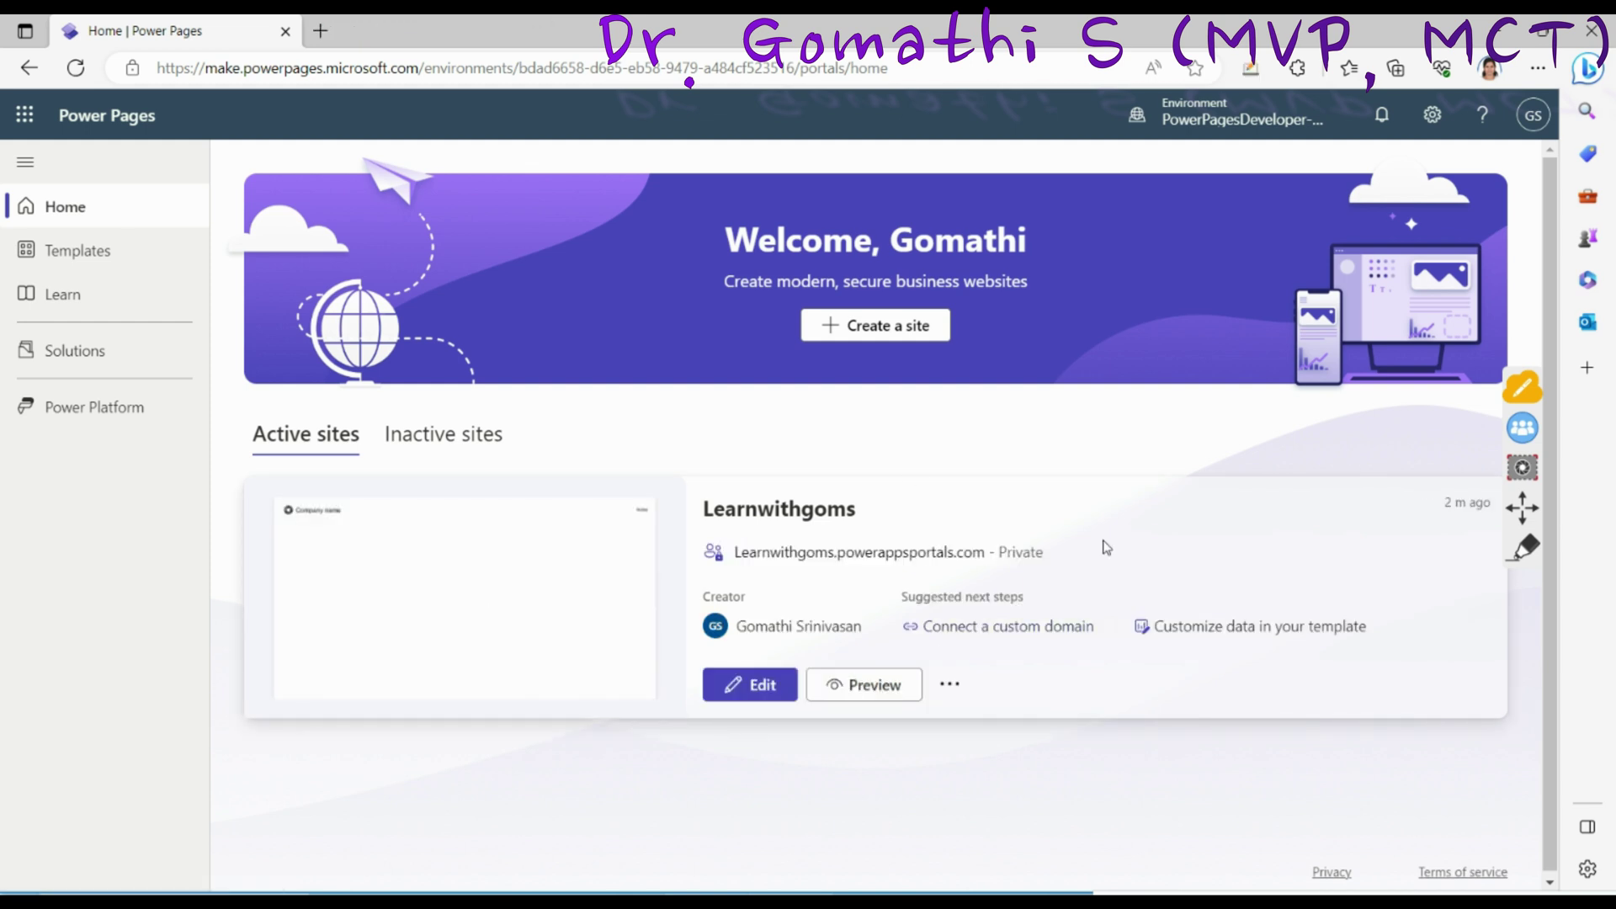
{"action": "left_click_drag", "start_coordinate": [737, 570], "coordinate": [993, 569]}
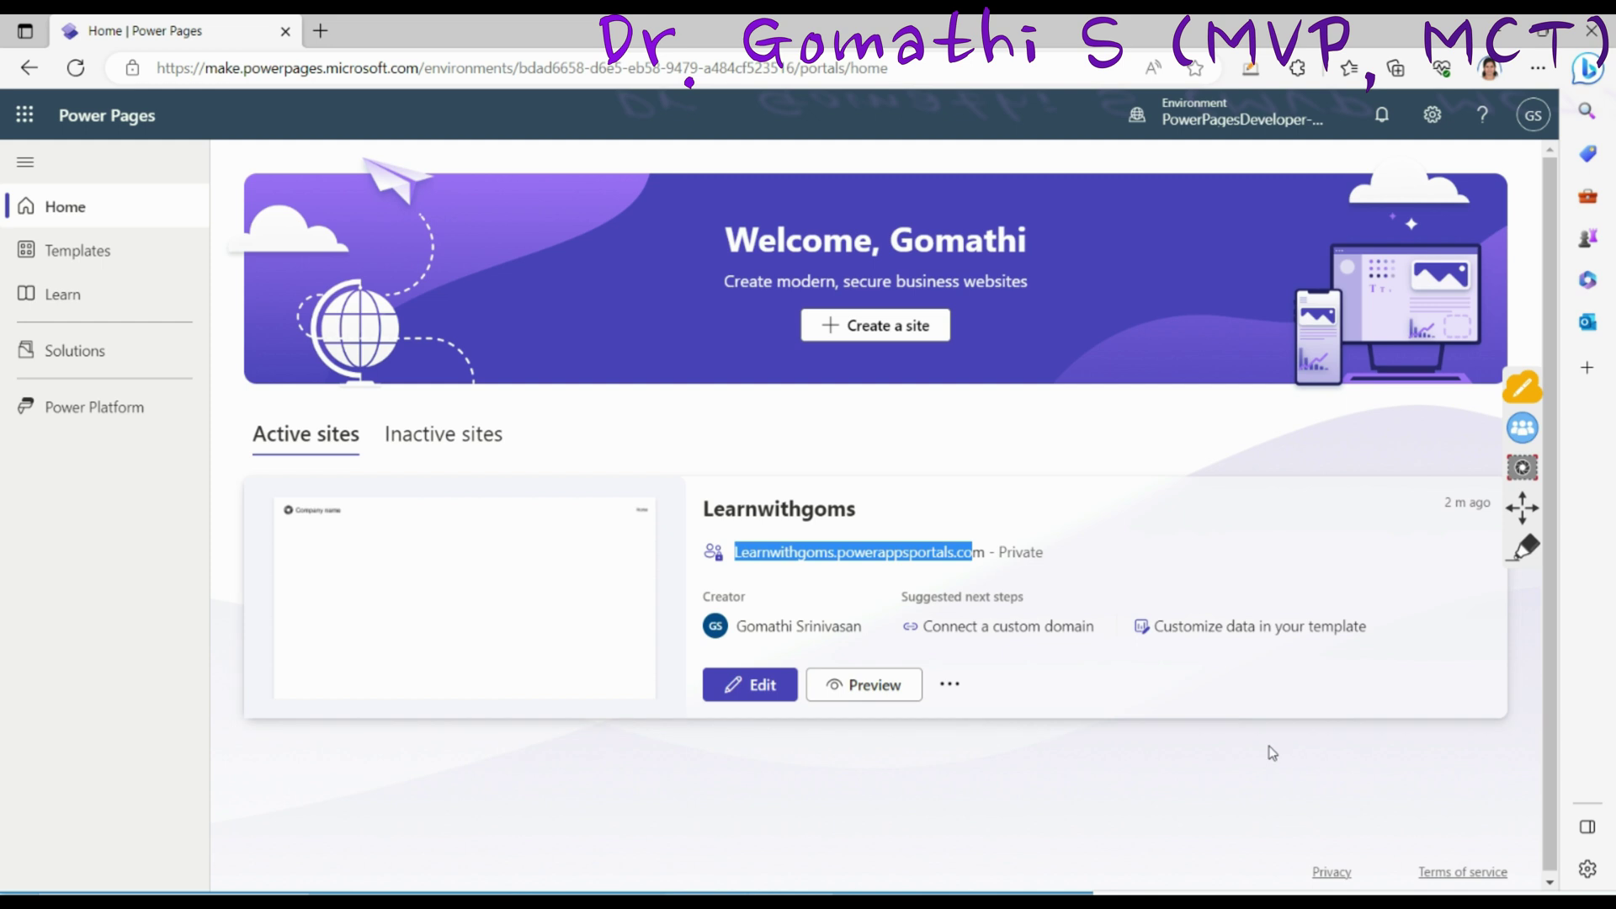
{"action": "left_click", "coordinate": [1100, 729]}
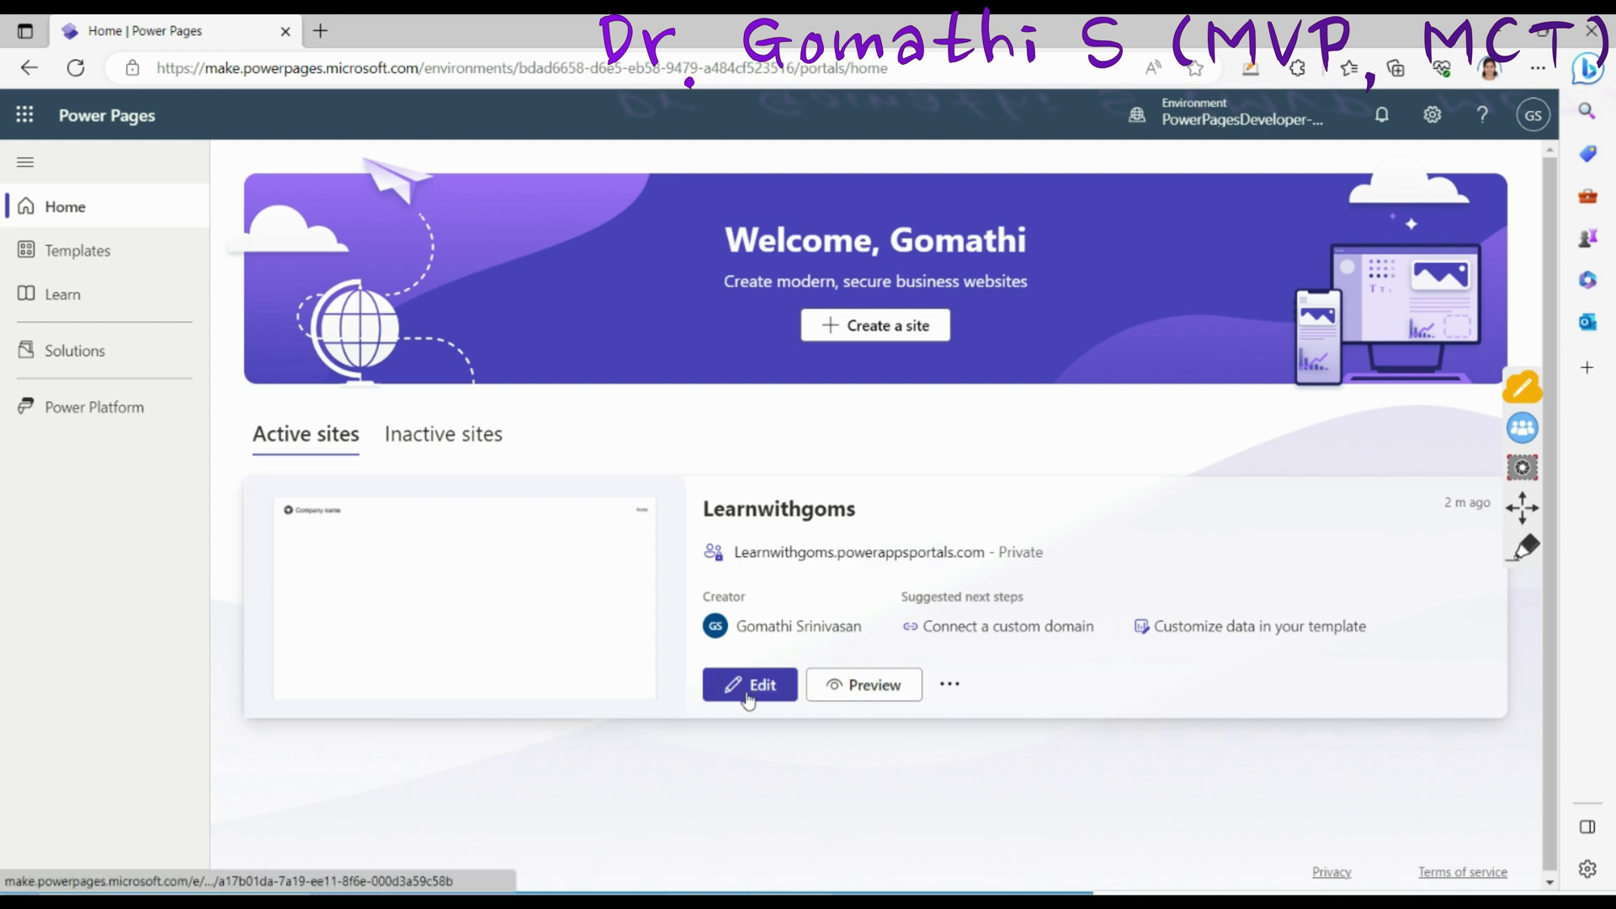
Step: Mark the action options on the Learnwithgoms site card in ink, and clear the annotations
{"action": "key", "text": "ctrl+shift+p"}
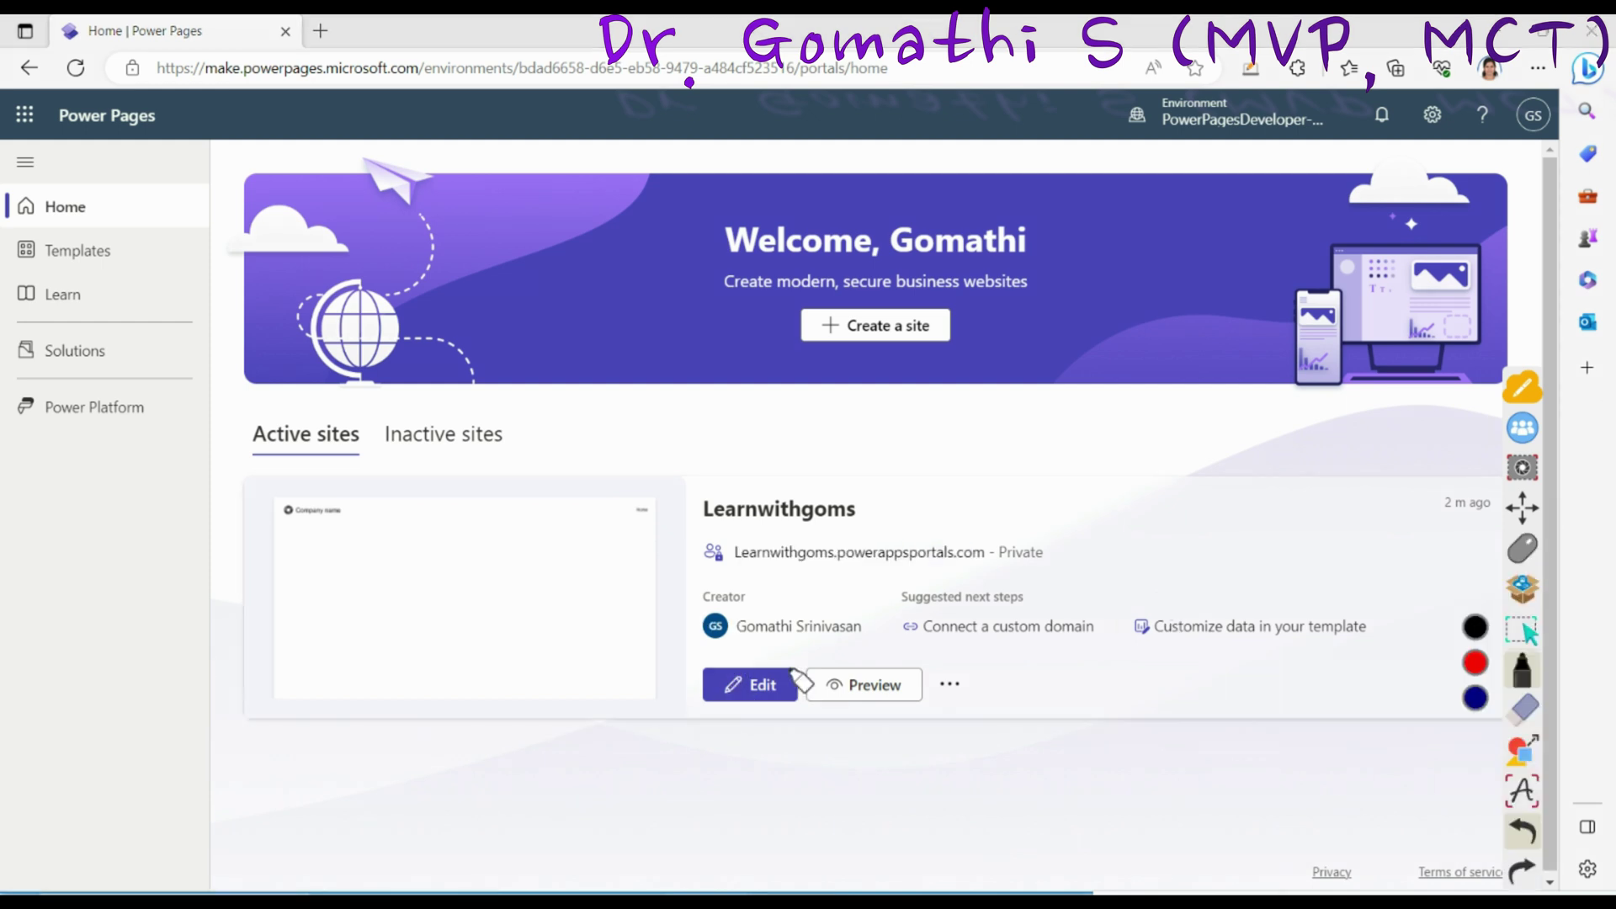
{"action": "mouse_move", "coordinate": [739, 642]}
{"action": "left_mouse_down"}
{"action": "mouse_move", "coordinate": [1111, 657]}
{"action": "mouse_move", "coordinate": [1128, 620]}
{"action": "mouse_move", "coordinate": [878, 629]}
{"action": "mouse_move", "coordinate": [909, 643]}
{"action": "left_mouse_up"}
{"action": "mouse_move", "coordinate": [1259, 644]}
{"action": "left_mouse_down"}
{"action": "mouse_move", "coordinate": [1195, 669]}
{"action": "mouse_move", "coordinate": [1124, 623]}
{"action": "mouse_move", "coordinate": [1210, 552]}
{"action": "mouse_move", "coordinate": [1401, 631]}
{"action": "mouse_move", "coordinate": [1292, 686]}
{"action": "left_mouse_up"}
{"action": "left_click", "coordinate": [1525, 708]}
{"action": "left_click", "coordinate": [1522, 629]}
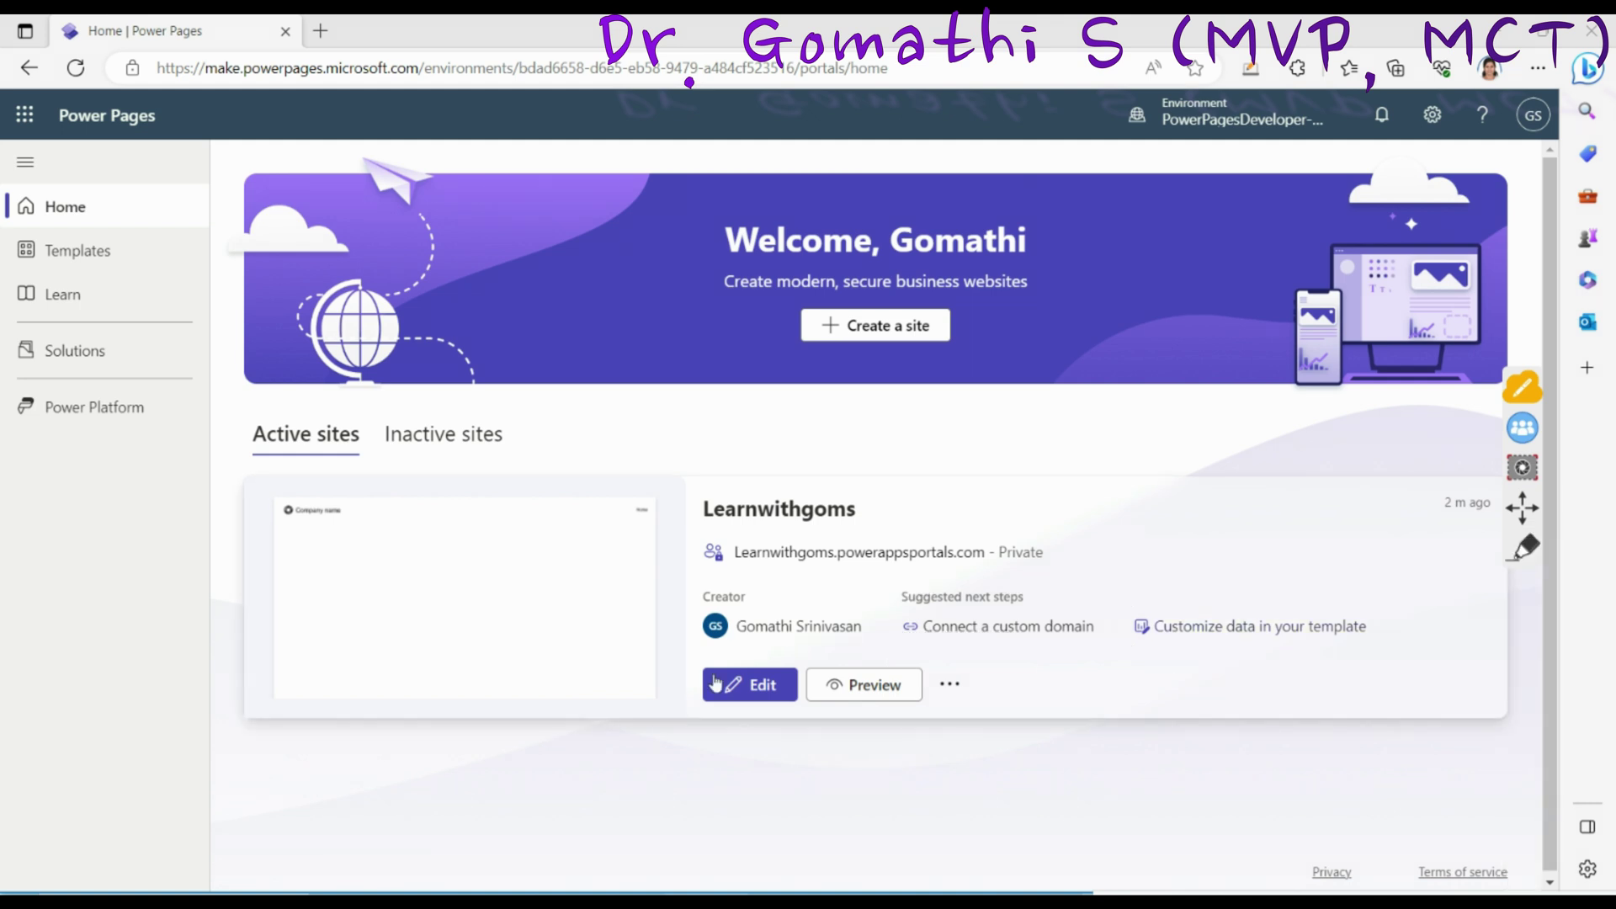
Step: Open the Learnwithgoms site for editing, add a form component to the Home page's empty section, and dismiss the form setup dialog
{"action": "left_click", "coordinate": [763, 685]}
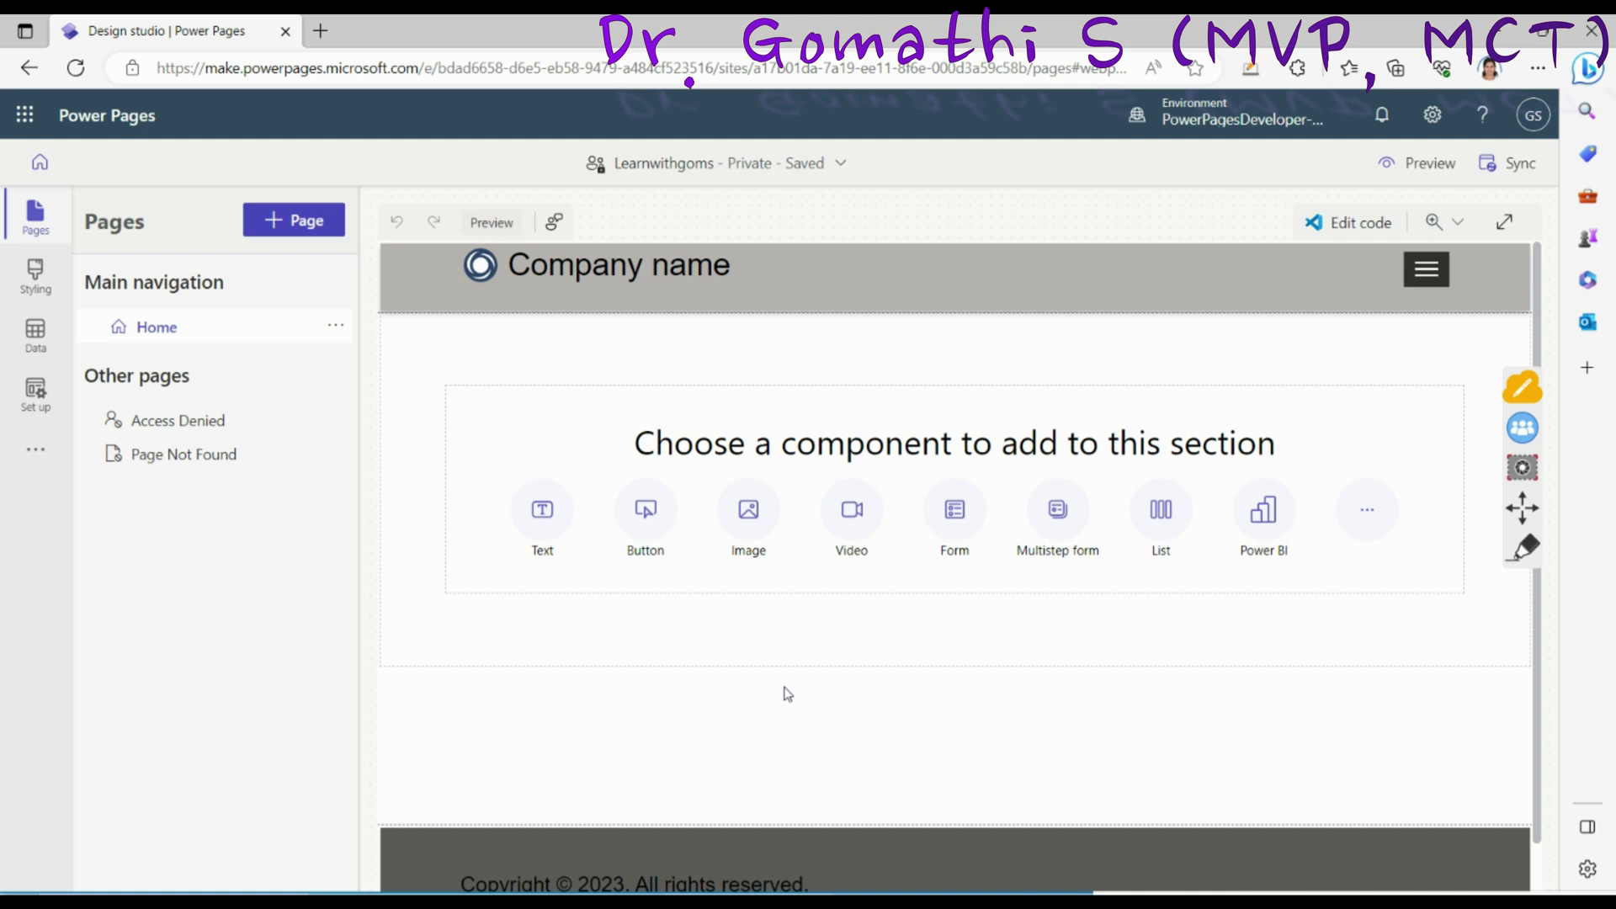
{"action": "left_click", "coordinate": [956, 511]}
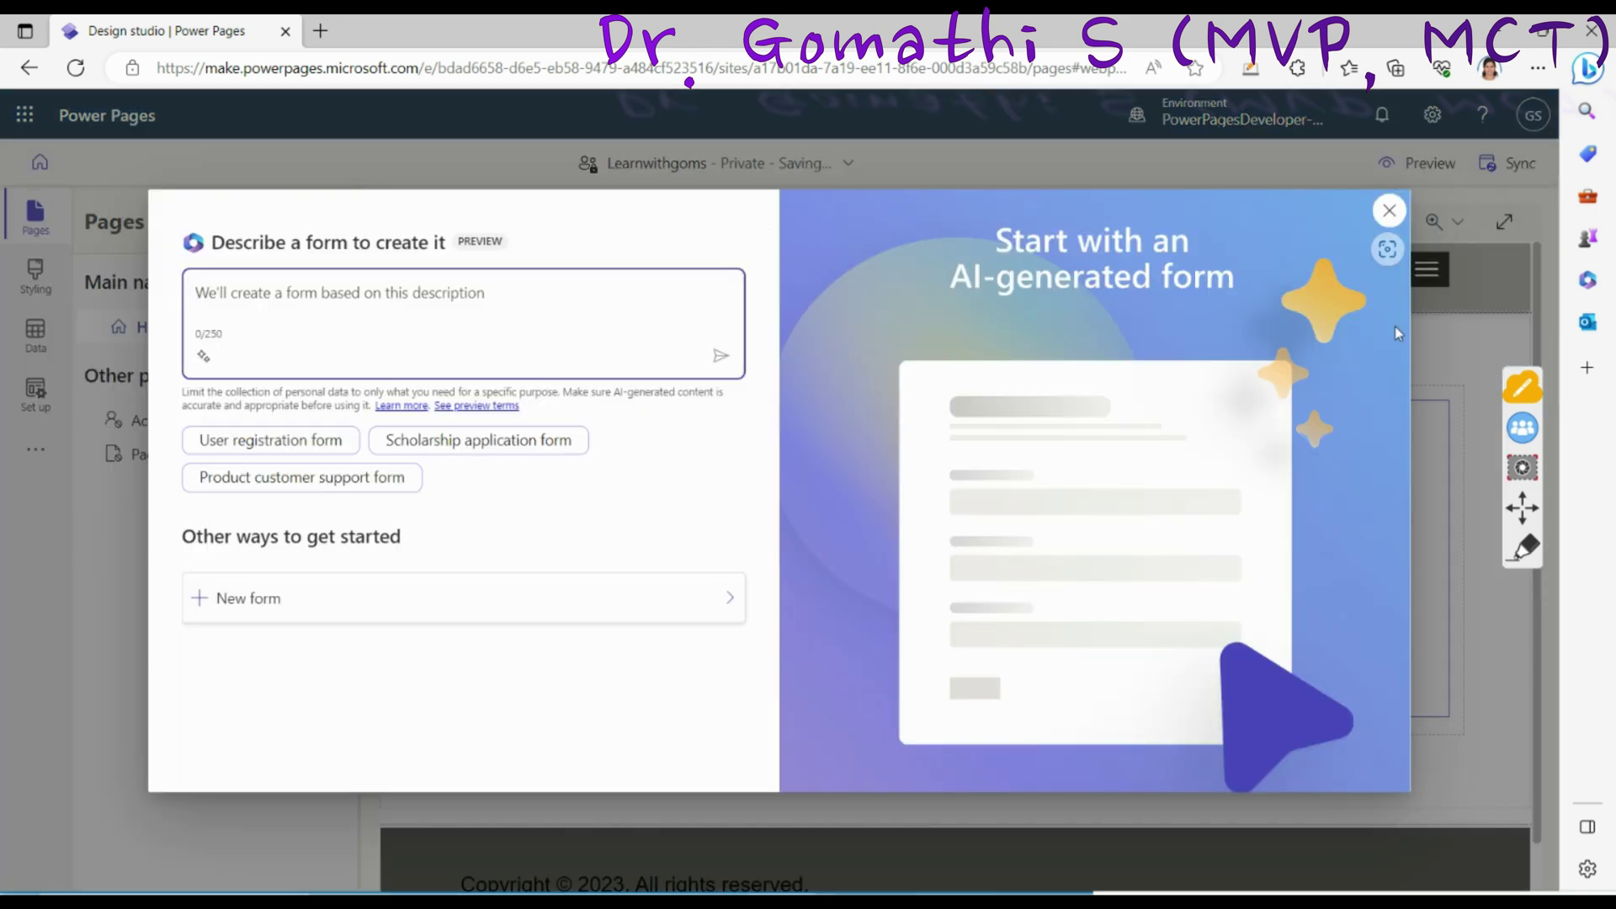
{"action": "left_click", "coordinate": [1389, 210]}
Step: Circle the Edit form option of the placed form component in ink, and clear the annotation
{"action": "left_click", "coordinate": [1523, 547]}
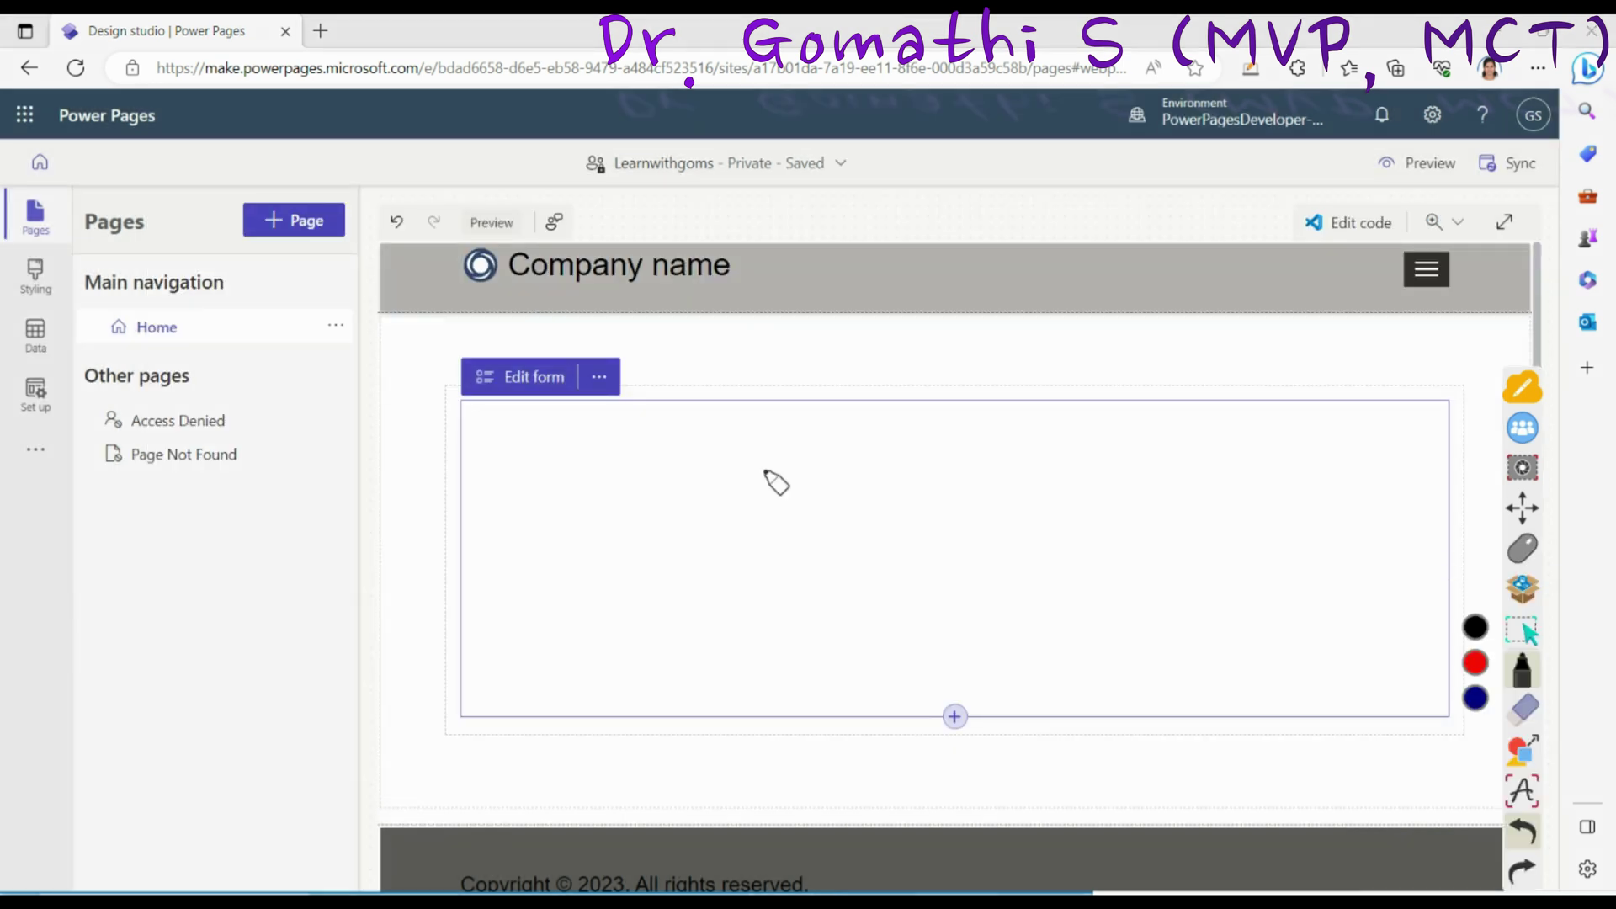
{"action": "left_click_drag", "start_coordinate": [562, 358], "coordinate": [472, 353]}
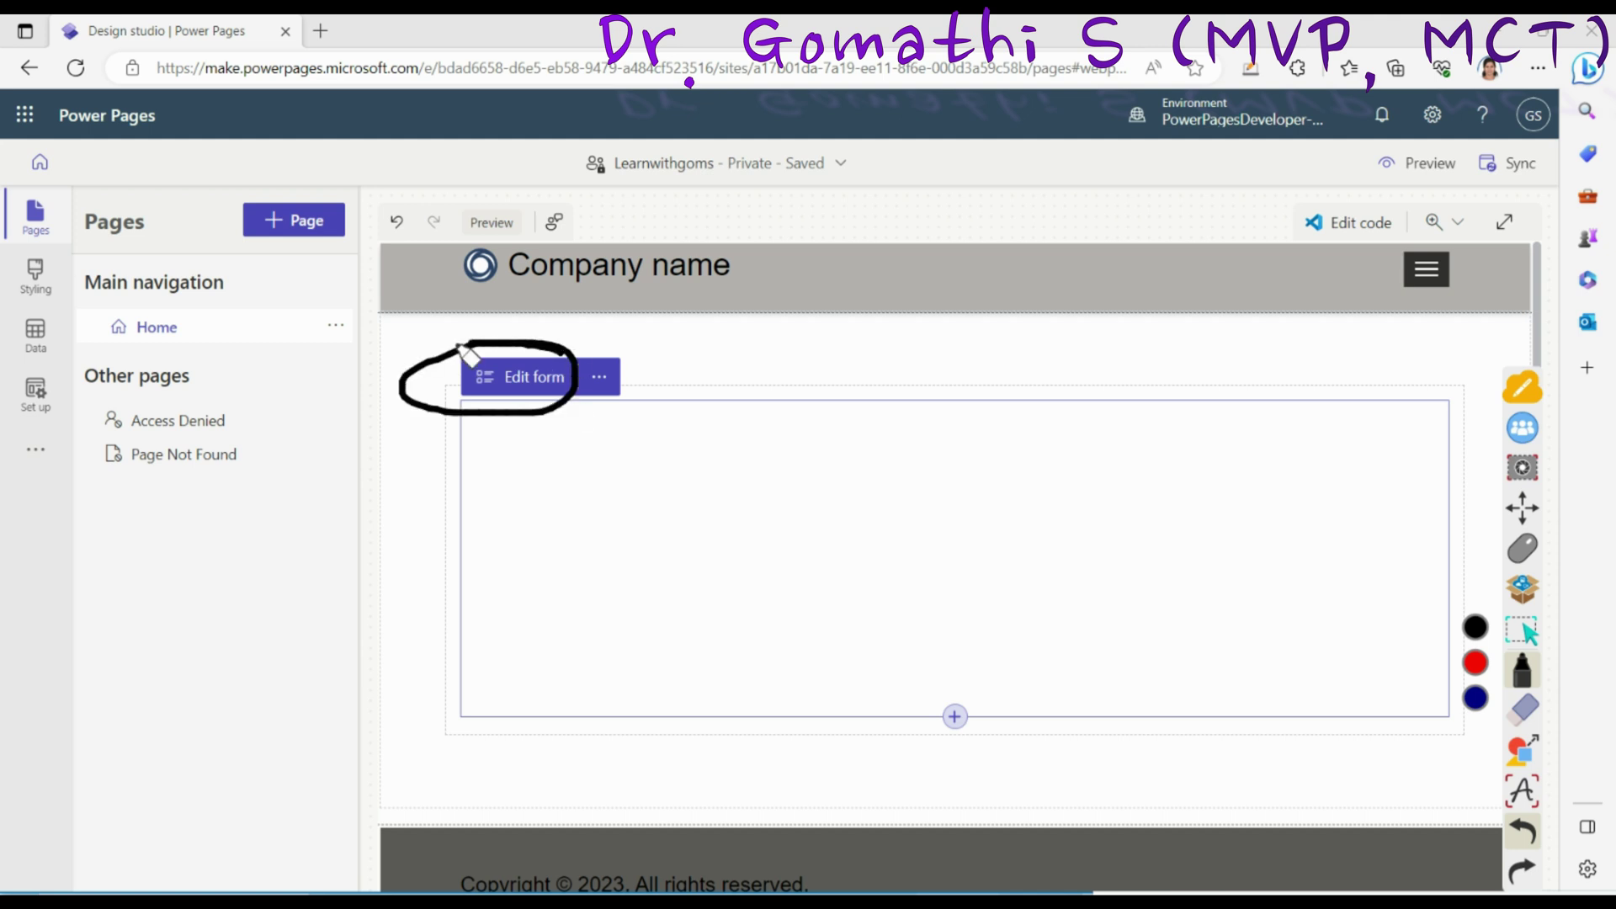
{"action": "left_click", "coordinate": [1525, 633]}
Step: Add another section below the form on the Home page and insert a form component in it
{"action": "left_click", "coordinate": [955, 716]}
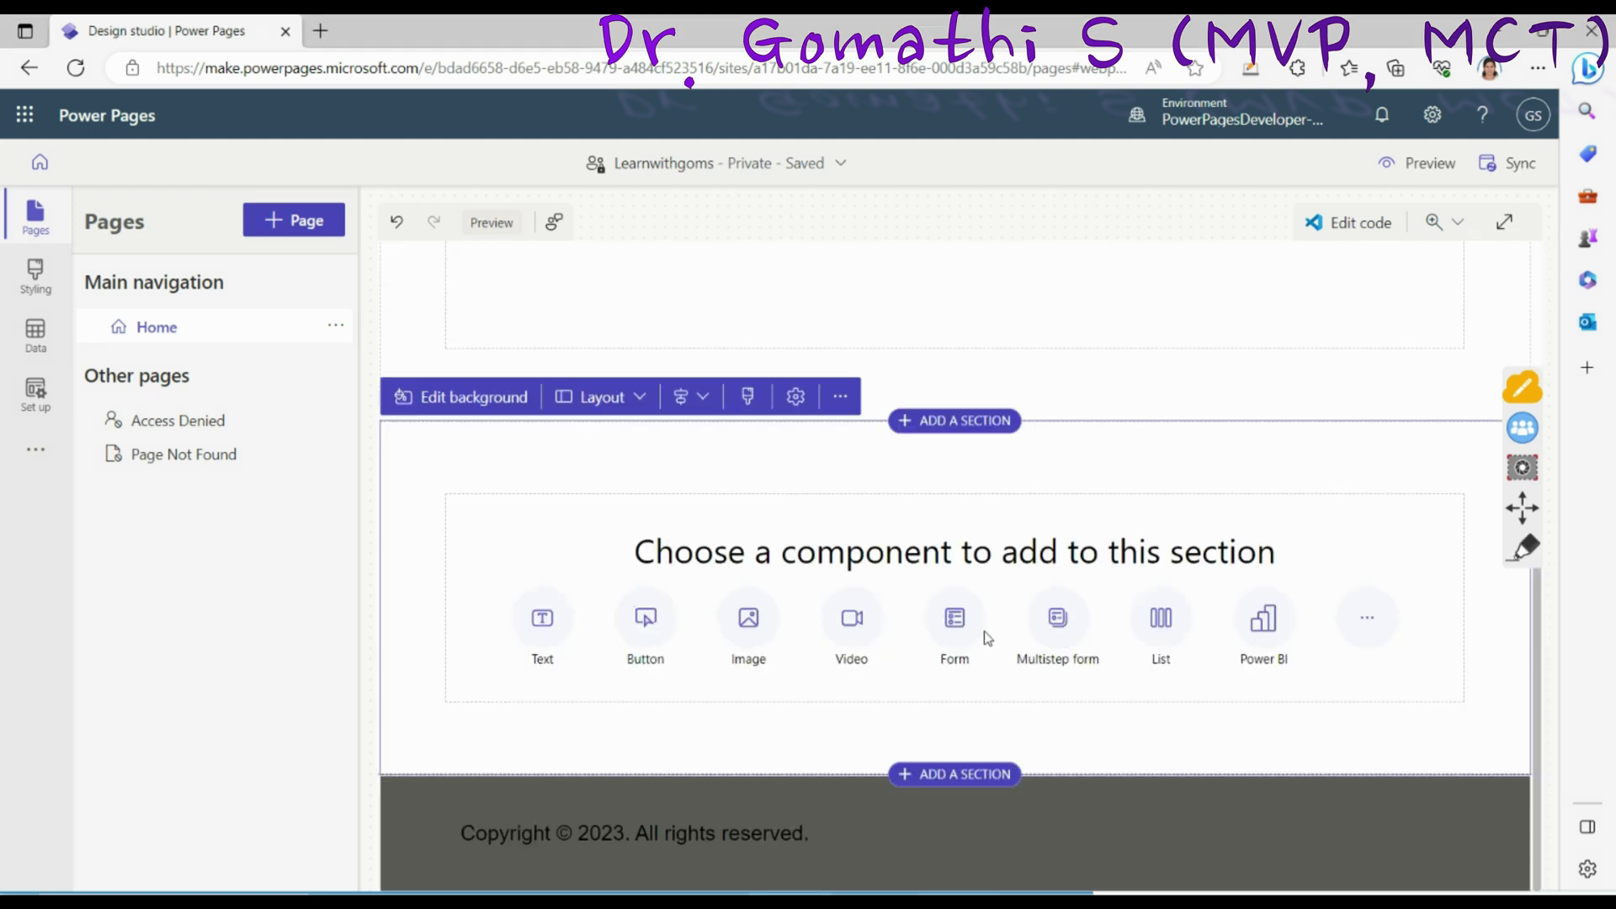
{"action": "left_click", "coordinate": [958, 637]}
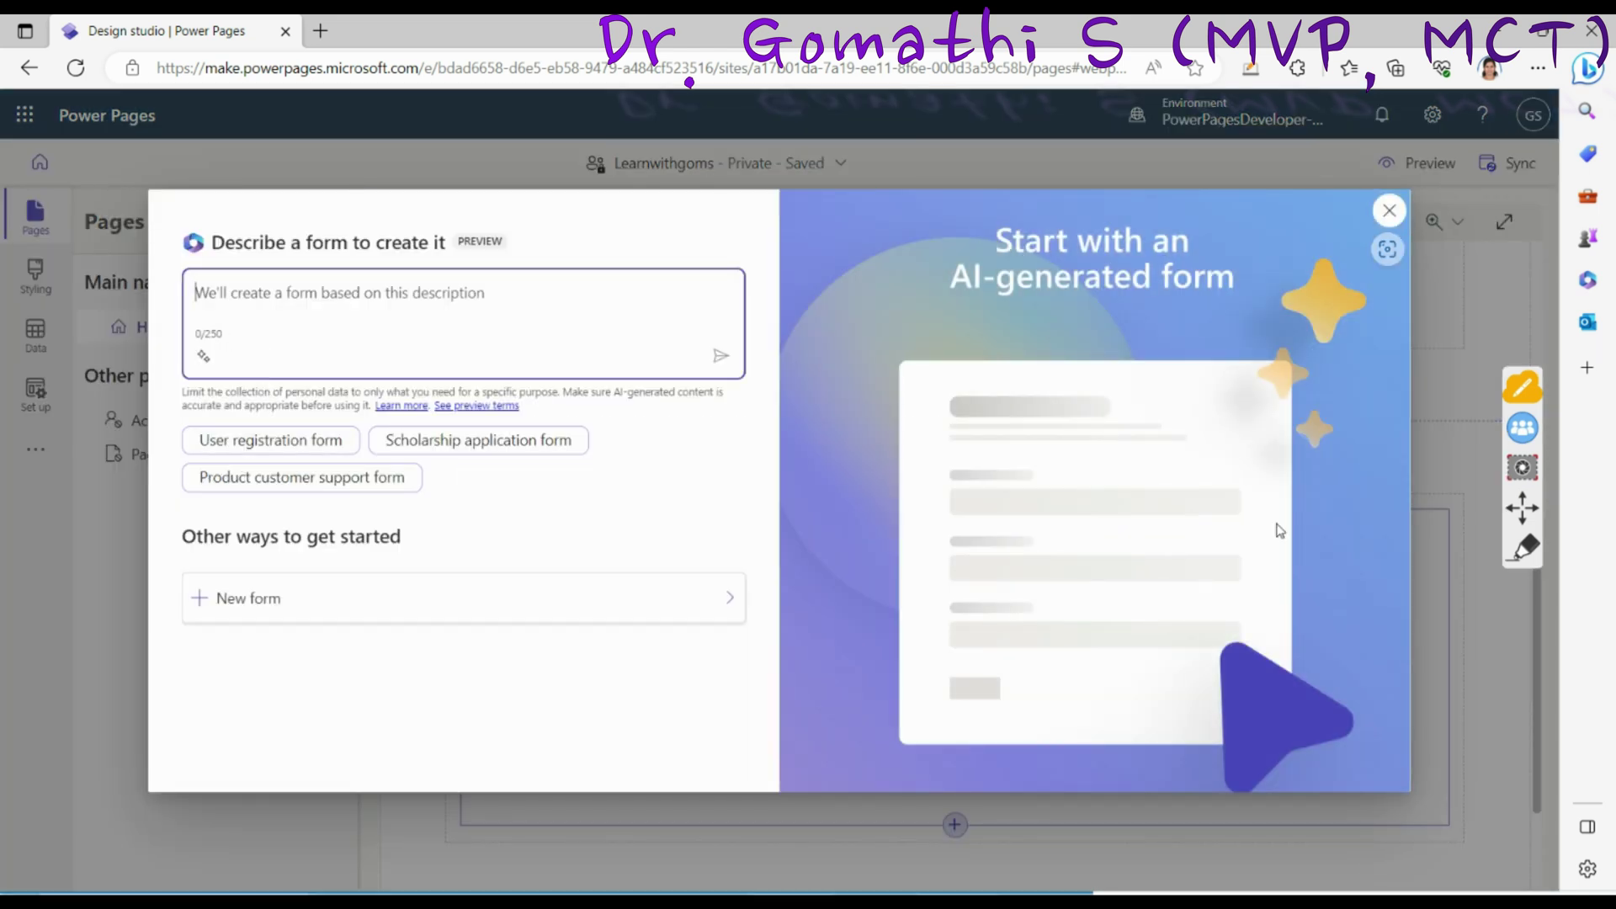
Step: Circle the "Start with an AI-generated form" heading in ink, and clear the annotation
{"action": "left_click", "coordinate": [1524, 548]}
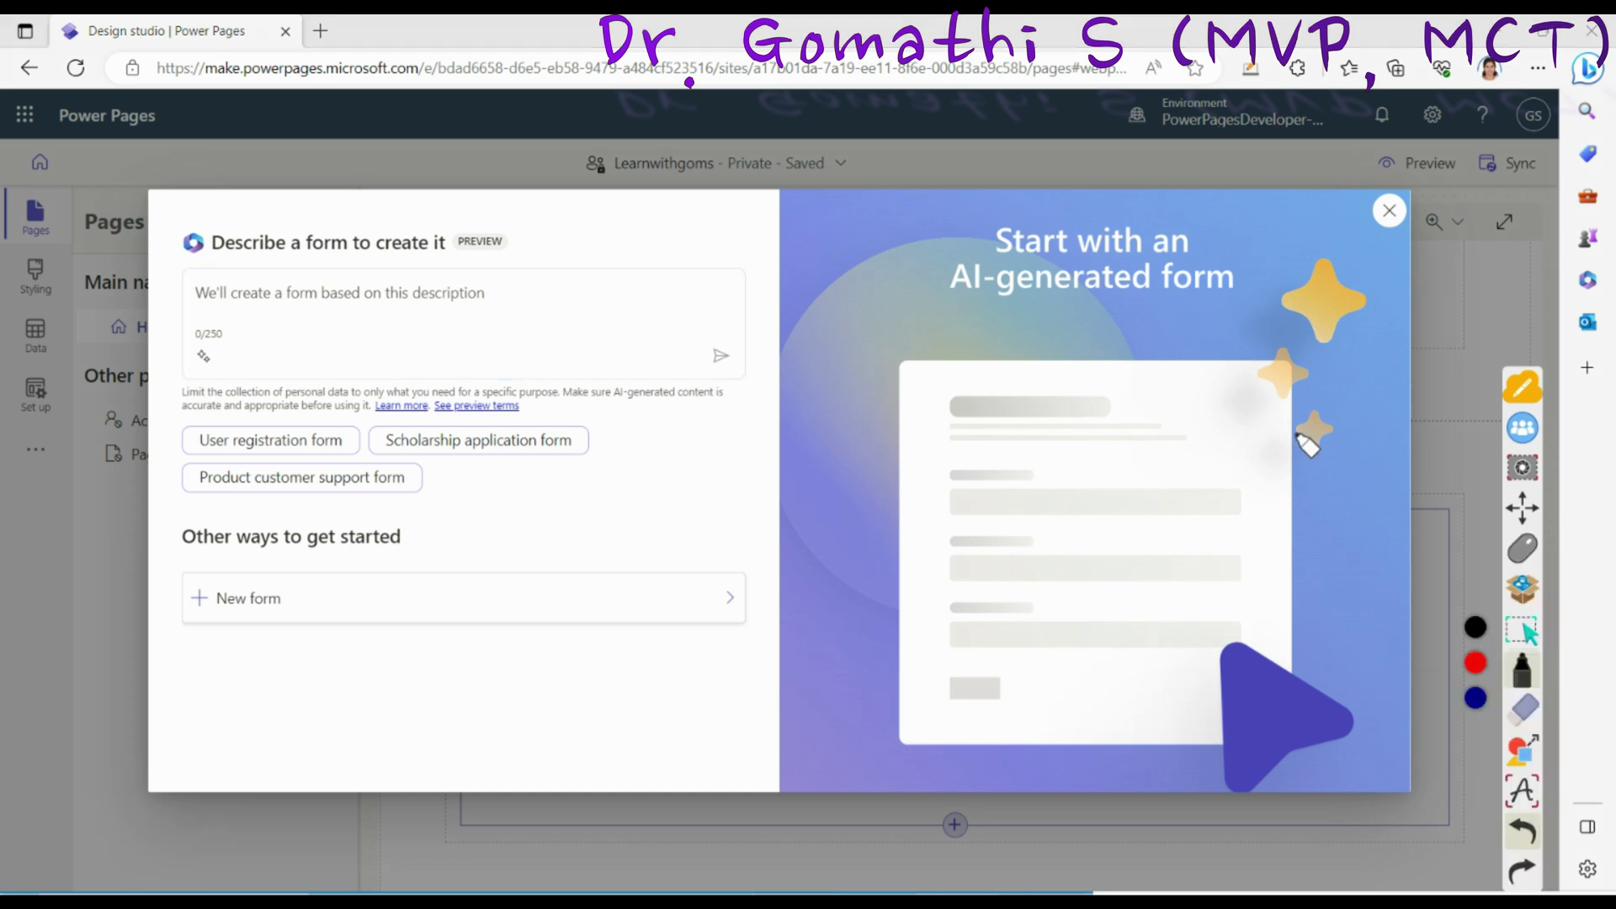
{"action": "mouse_move", "coordinate": [1178, 178]}
{"action": "left_mouse_down"}
{"action": "mouse_move", "coordinate": [1250, 360]}
{"action": "mouse_move", "coordinate": [926, 138]}
{"action": "left_mouse_up"}
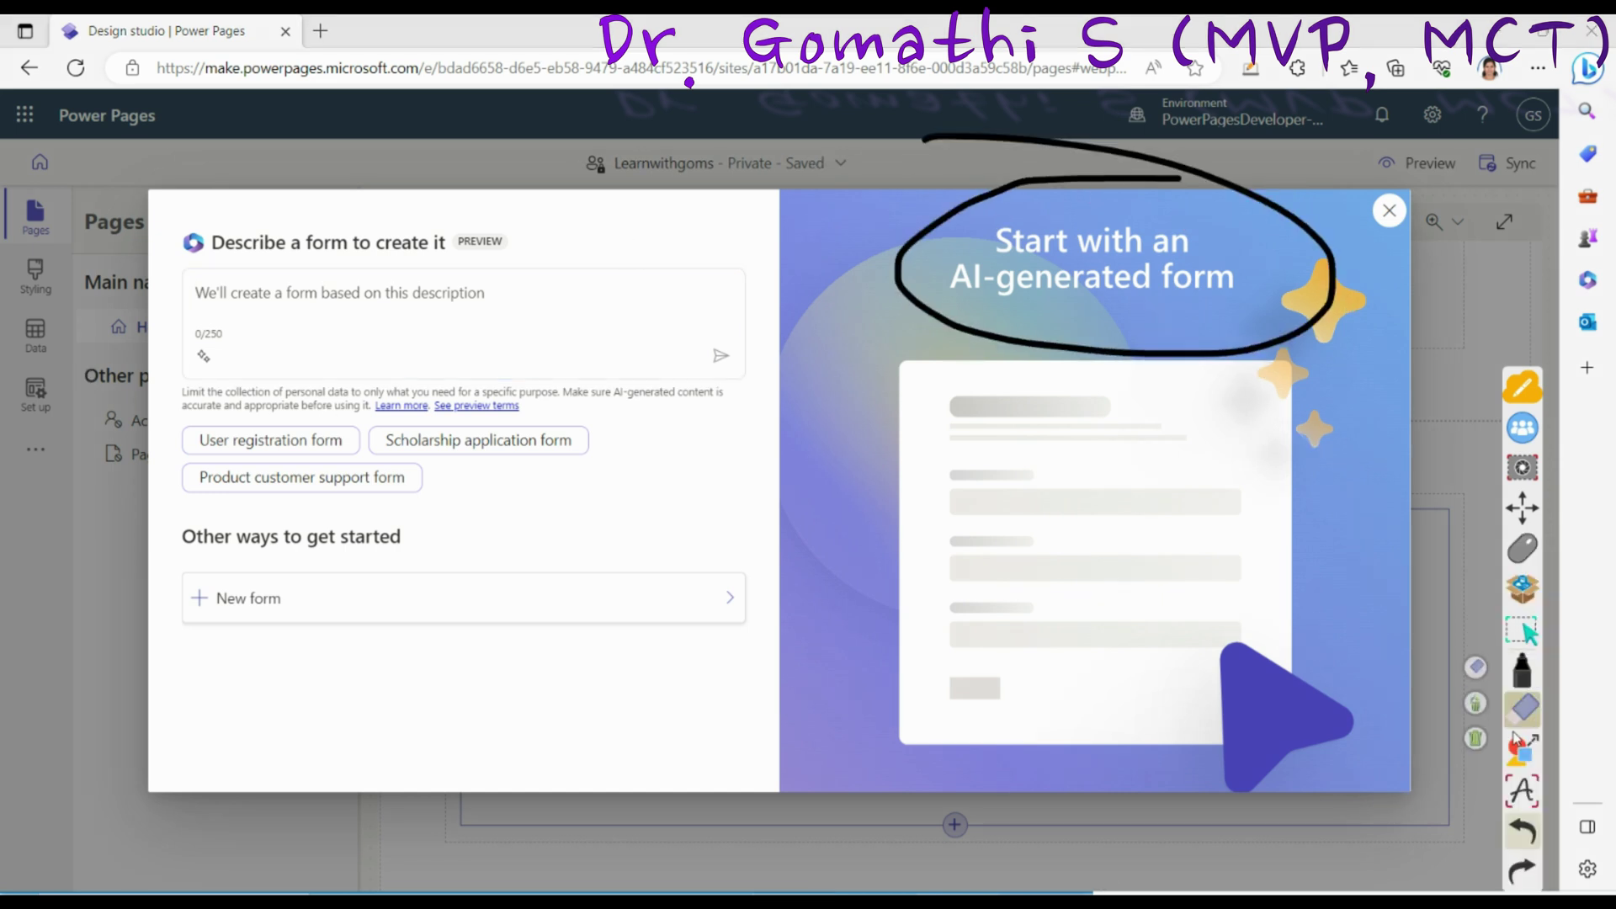
{"action": "left_click", "coordinate": [1523, 709]}
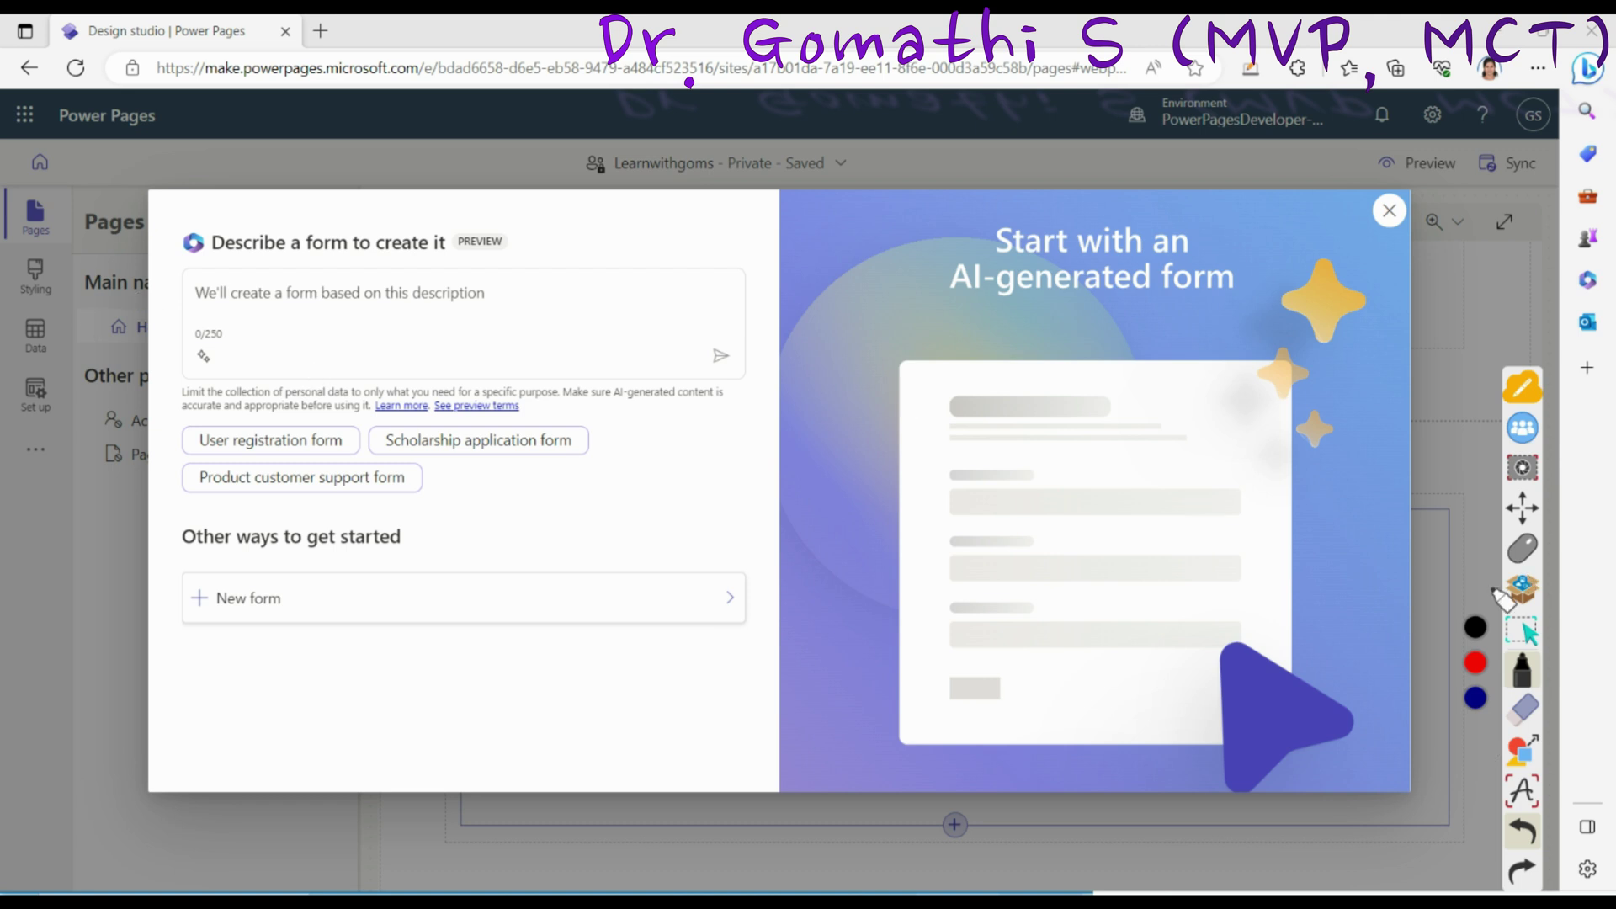
{"action": "left_click", "coordinate": [1523, 548]}
Step: Enter "Training Feedback form" as the description of the form to create
{"action": "left_click", "coordinate": [411, 291]}
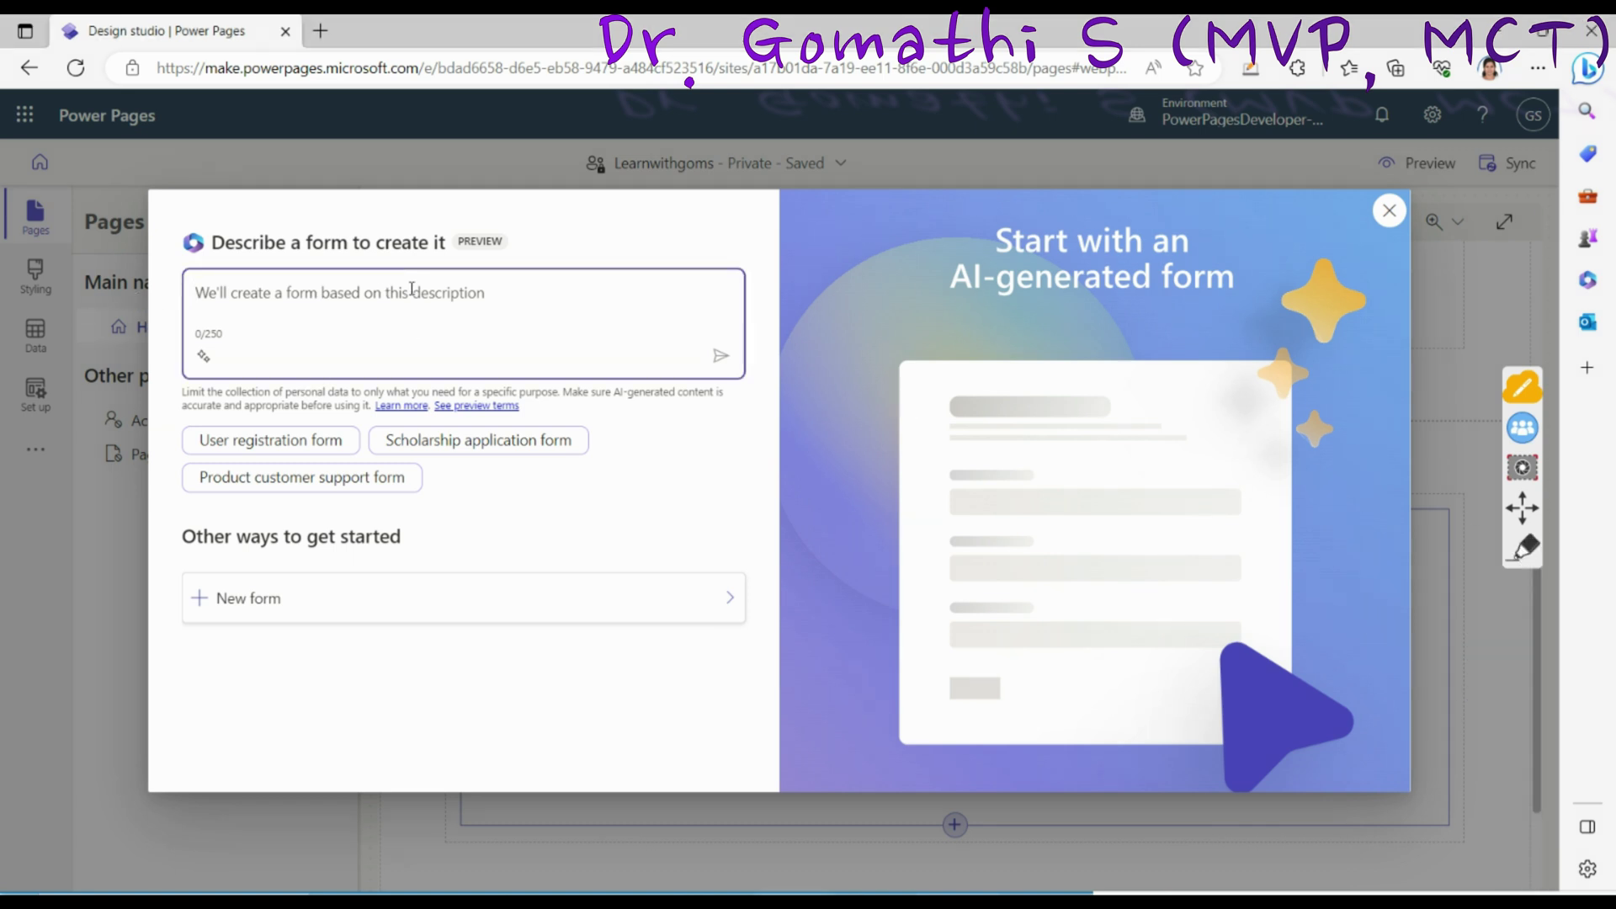
{"action": "type", "text": "Traiing"}
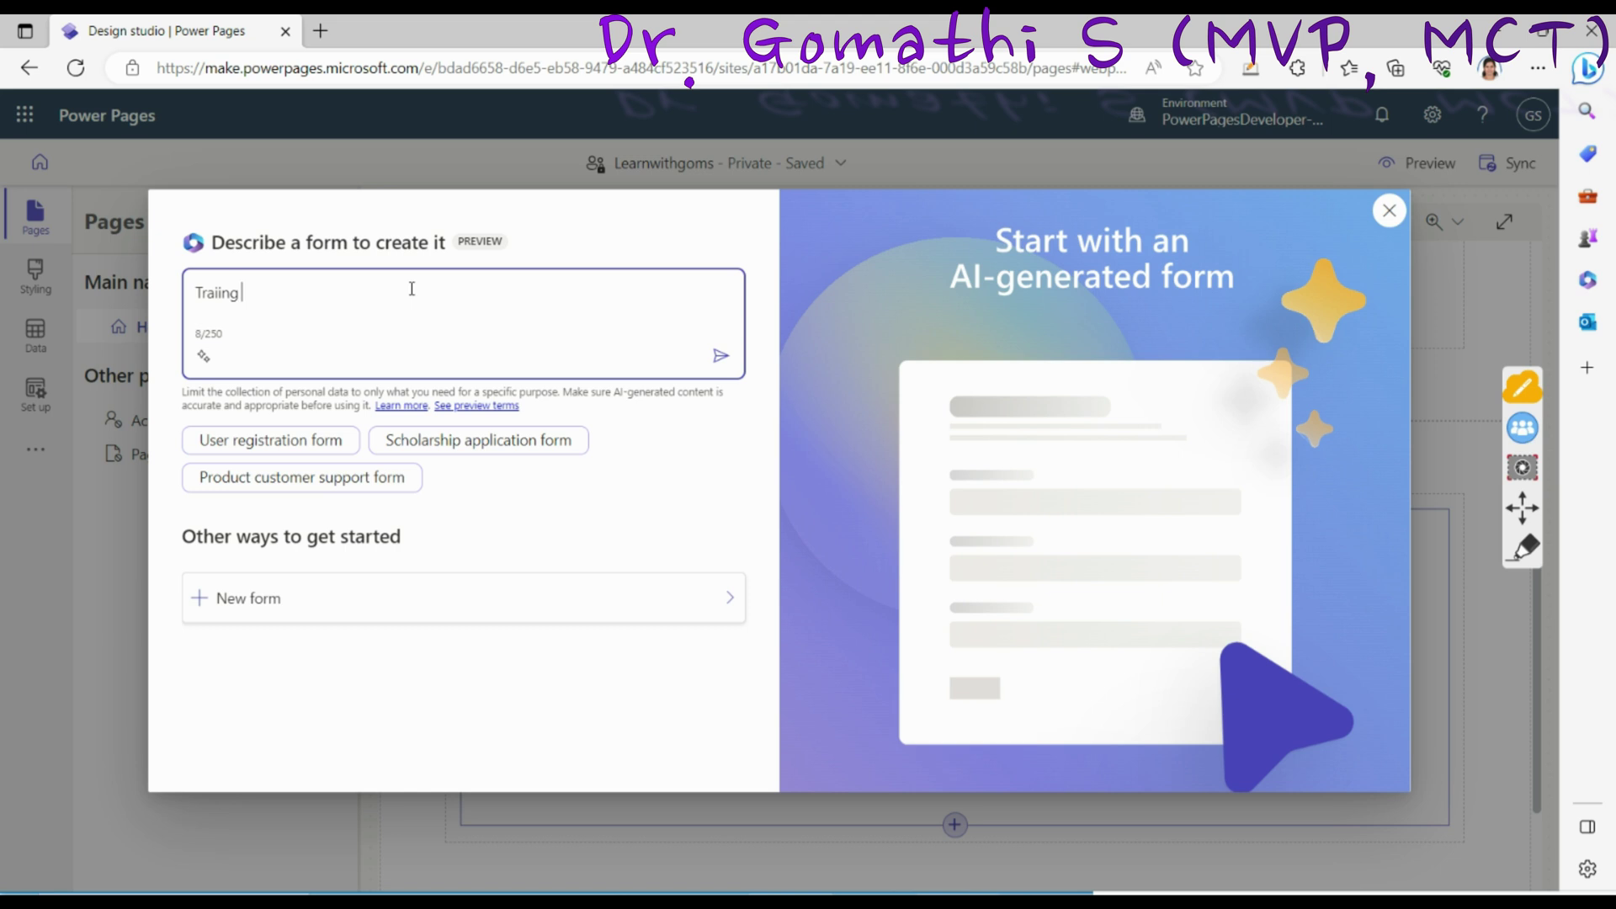
{"action": "key", "text": "BackSpace"}
{"action": "key", "text": "BackSpace"}
{"action": "key", "text": "BackSpace"}
{"action": "key", "text": "BackSpace"}
{"action": "type", "text": "ning Feedback form"}
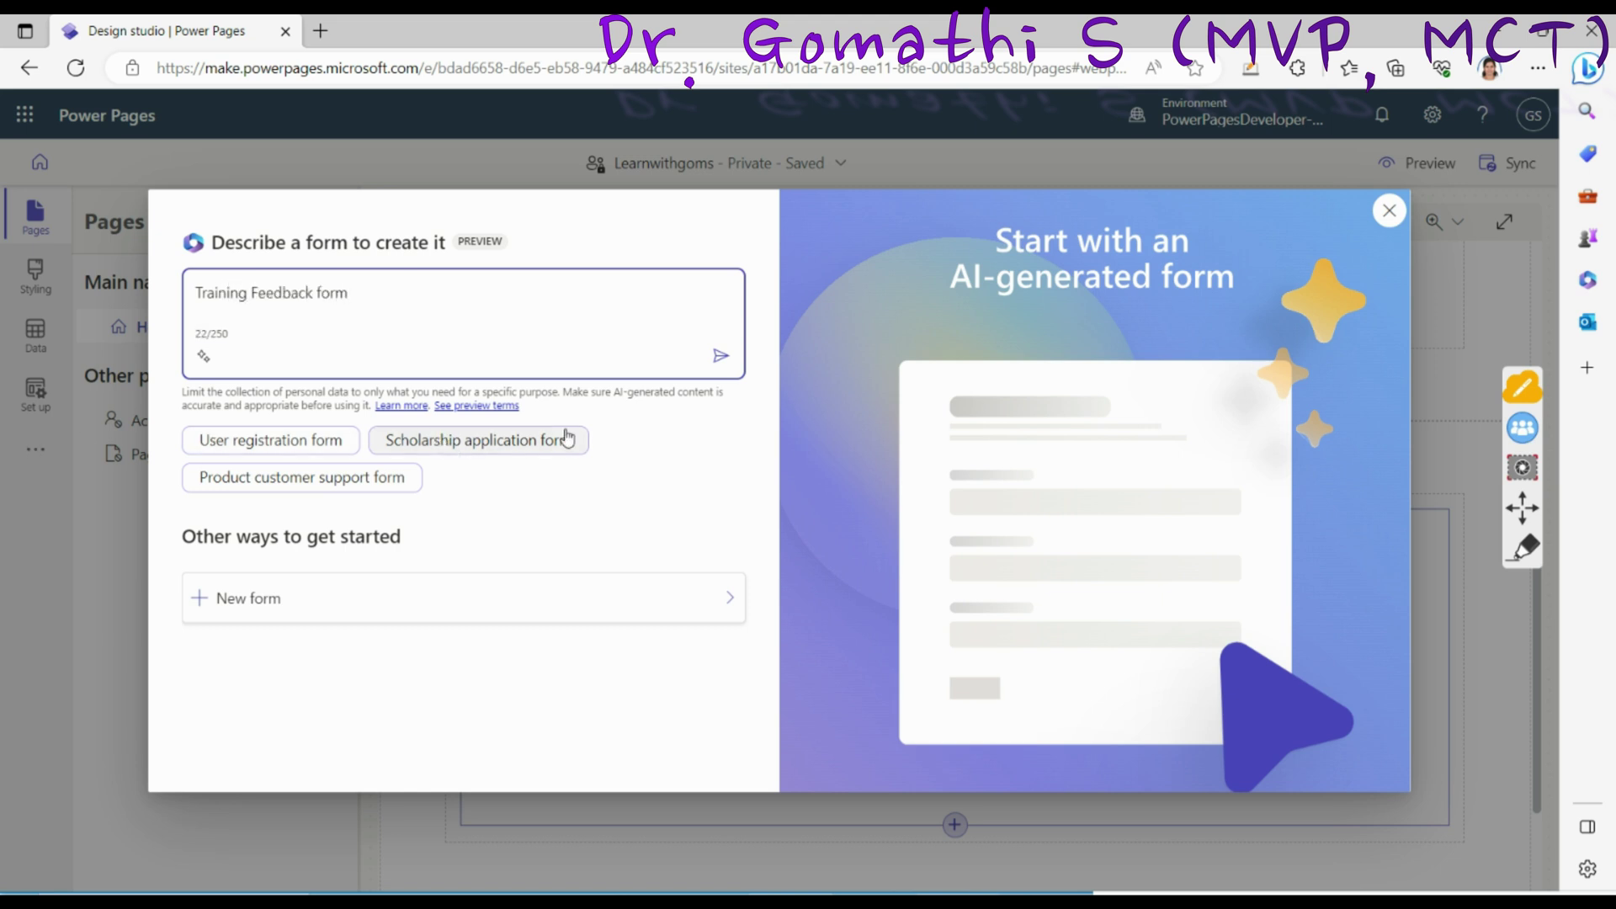
Step: Circle the user registration, scholarship application and product customer support form suggestions in ink, and clear the annotations
{"action": "left_click", "coordinate": [1524, 548]}
{"action": "mouse_move", "coordinate": [259, 418]}
{"action": "left_mouse_down"}
{"action": "mouse_move", "coordinate": [174, 415]}
{"action": "mouse_move", "coordinate": [199, 458]}
{"action": "mouse_move", "coordinate": [311, 469]}
{"action": "mouse_move", "coordinate": [366, 425]}
{"action": "mouse_move", "coordinate": [253, 416]}
{"action": "left_mouse_up"}
{"action": "mouse_move", "coordinate": [526, 414]}
{"action": "left_mouse_down"}
{"action": "mouse_move", "coordinate": [408, 421]}
{"action": "mouse_move", "coordinate": [501, 461]}
{"action": "mouse_move", "coordinate": [517, 392]}
{"action": "left_mouse_up"}
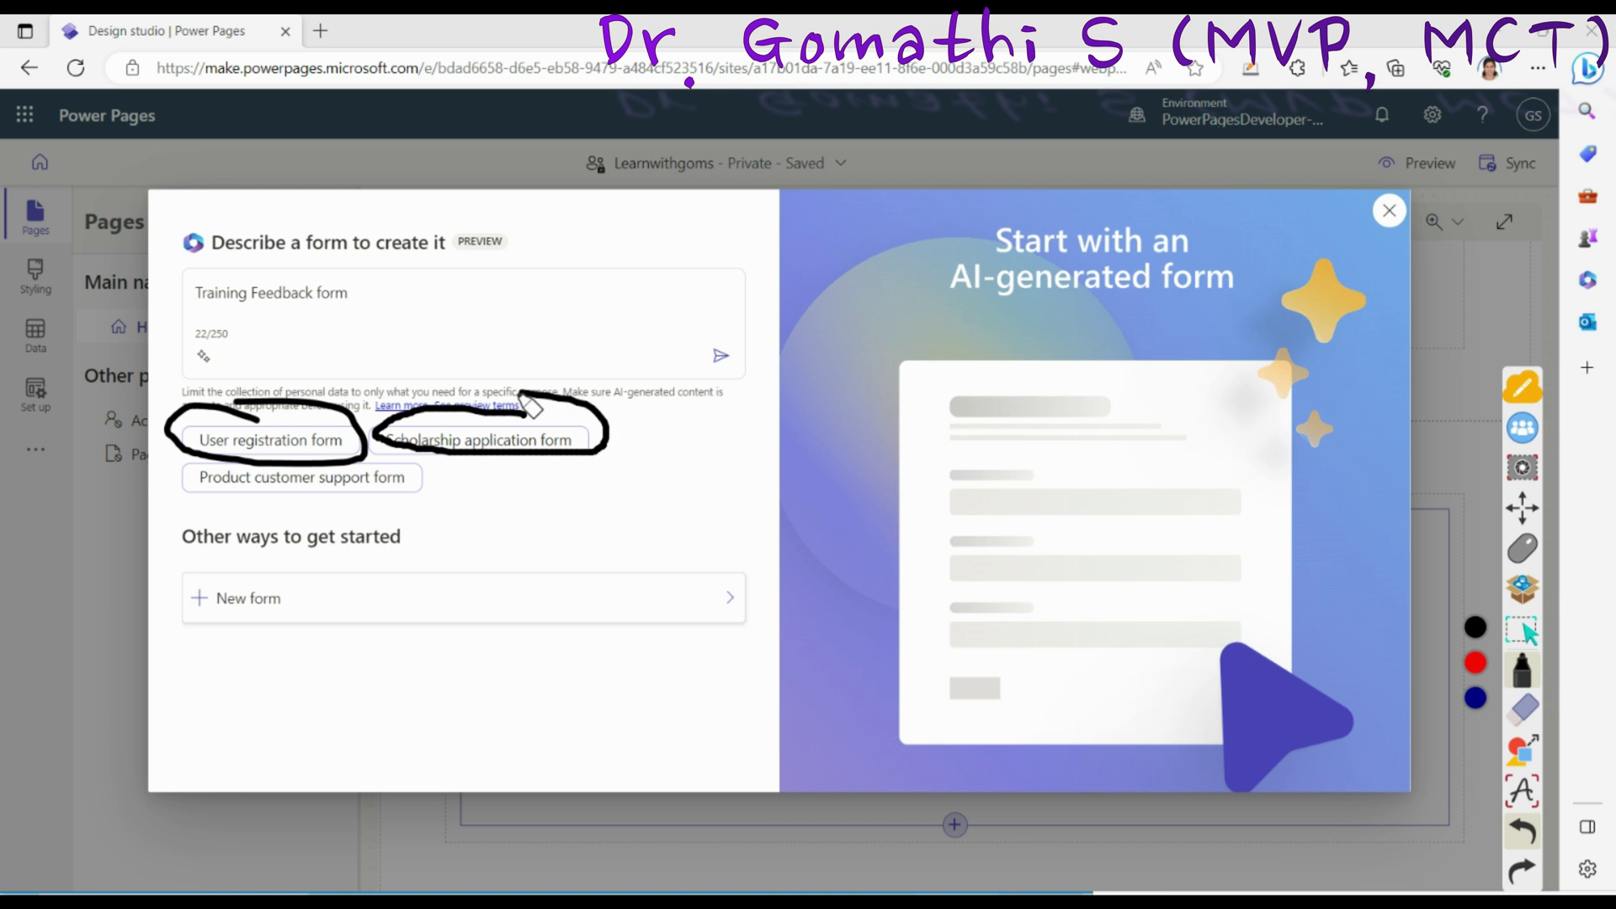
{"action": "mouse_move", "coordinate": [367, 461]}
{"action": "left_mouse_down"}
{"action": "mouse_move", "coordinate": [215, 518]}
{"action": "mouse_move", "coordinate": [341, 442]}
{"action": "mouse_move", "coordinate": [224, 452]}
{"action": "left_mouse_up"}
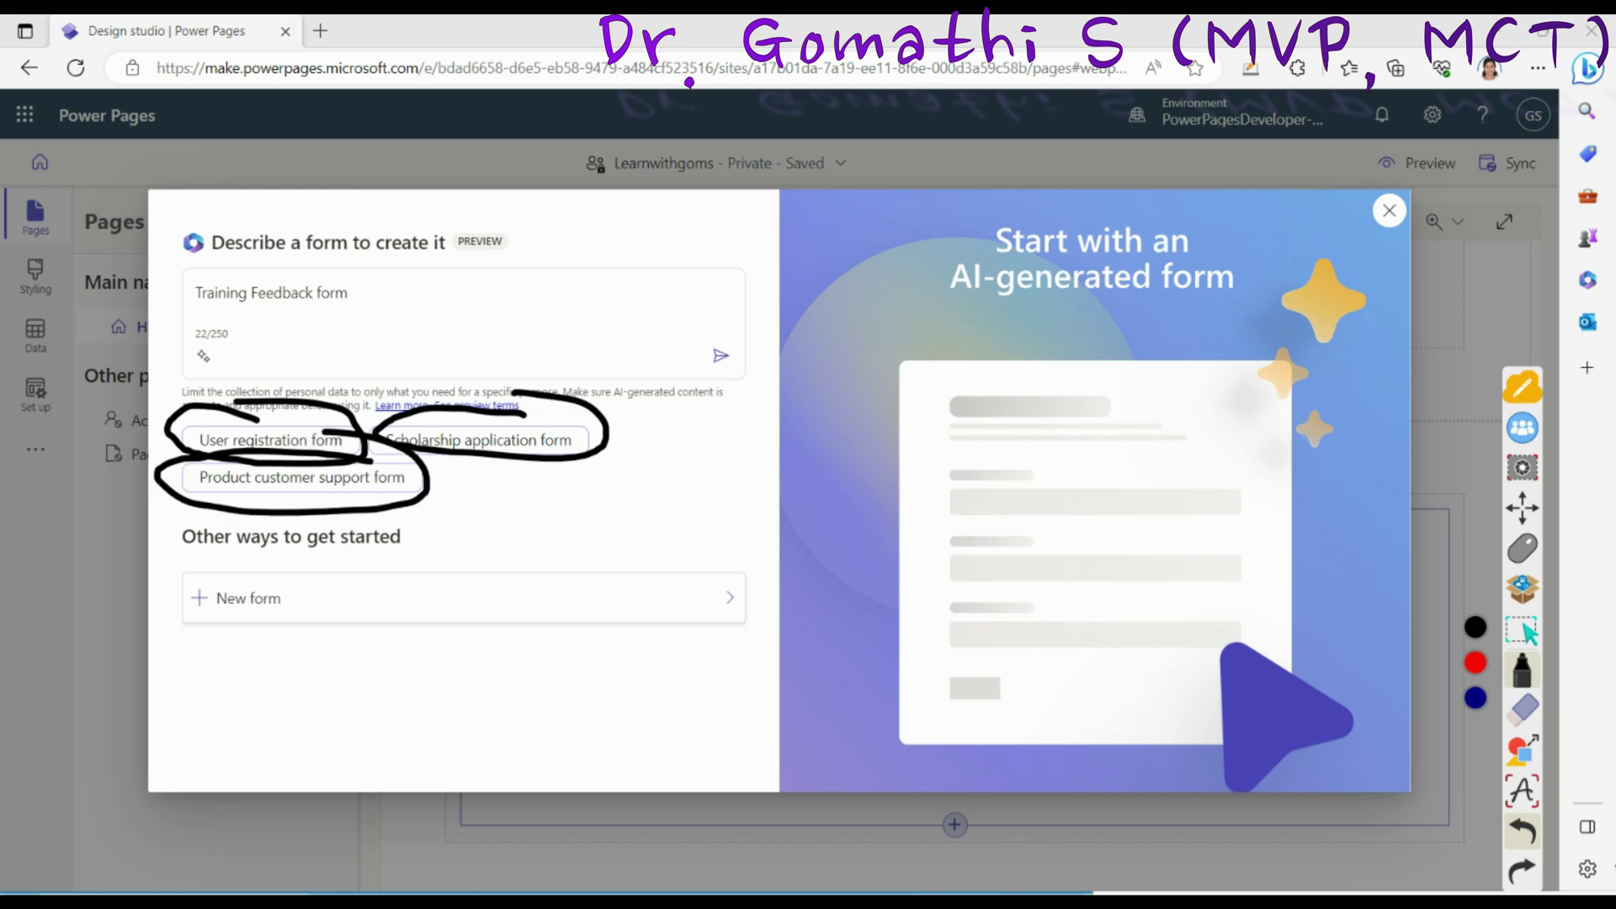
{"action": "left_click", "coordinate": [1523, 709]}
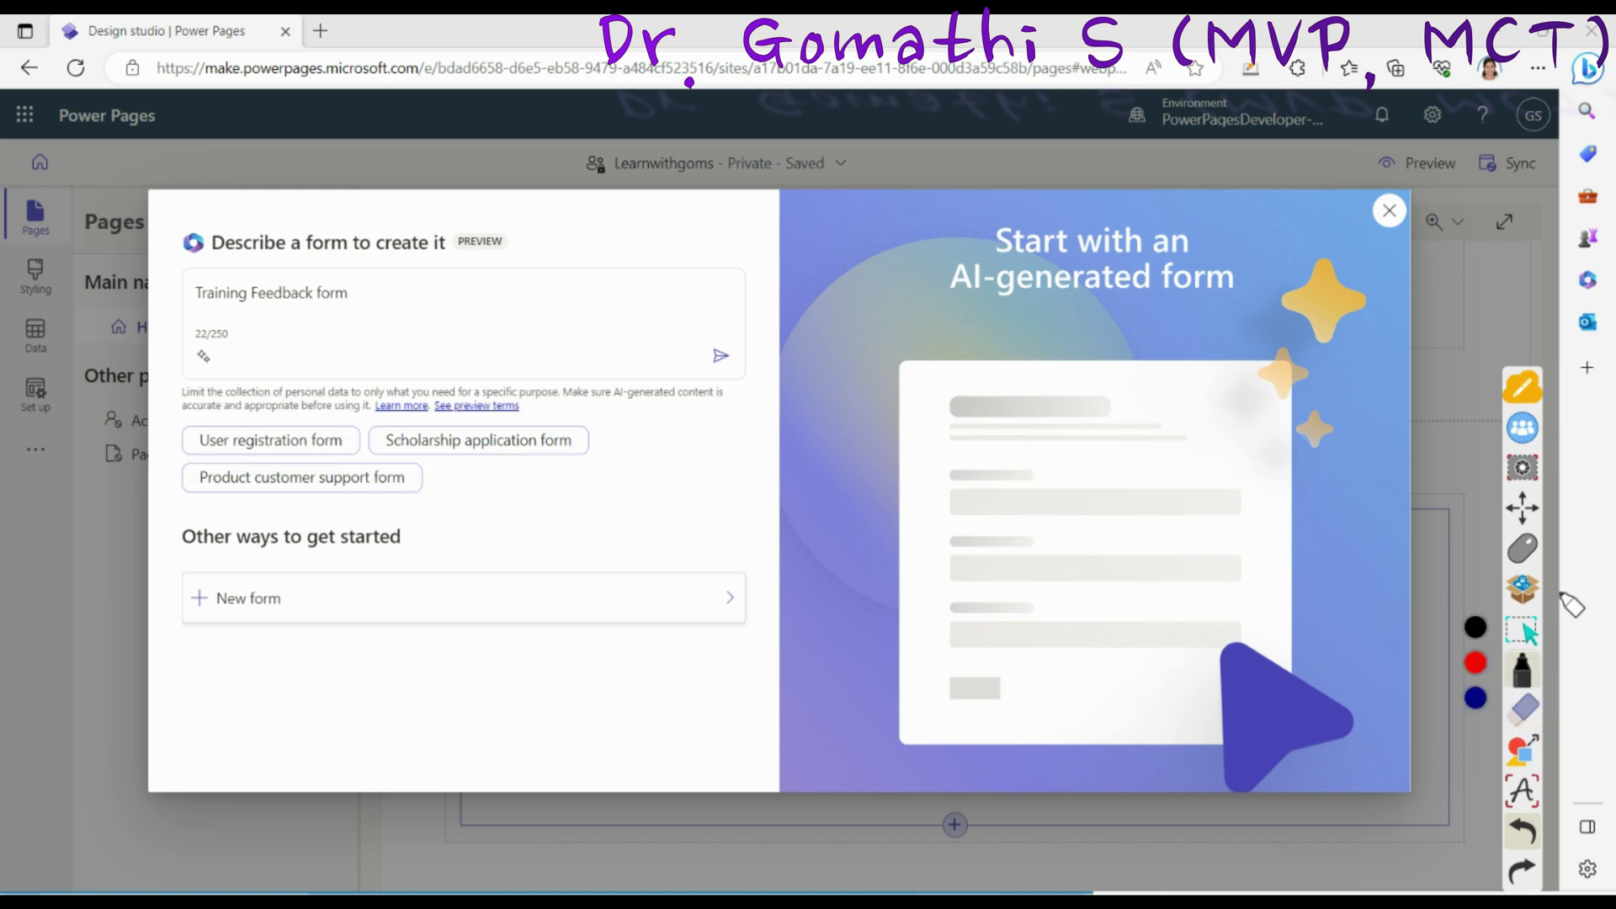
Step: Check the description and its character limit, and submit it to generate the training feedback form
{"action": "left_click", "coordinate": [393, 292]}
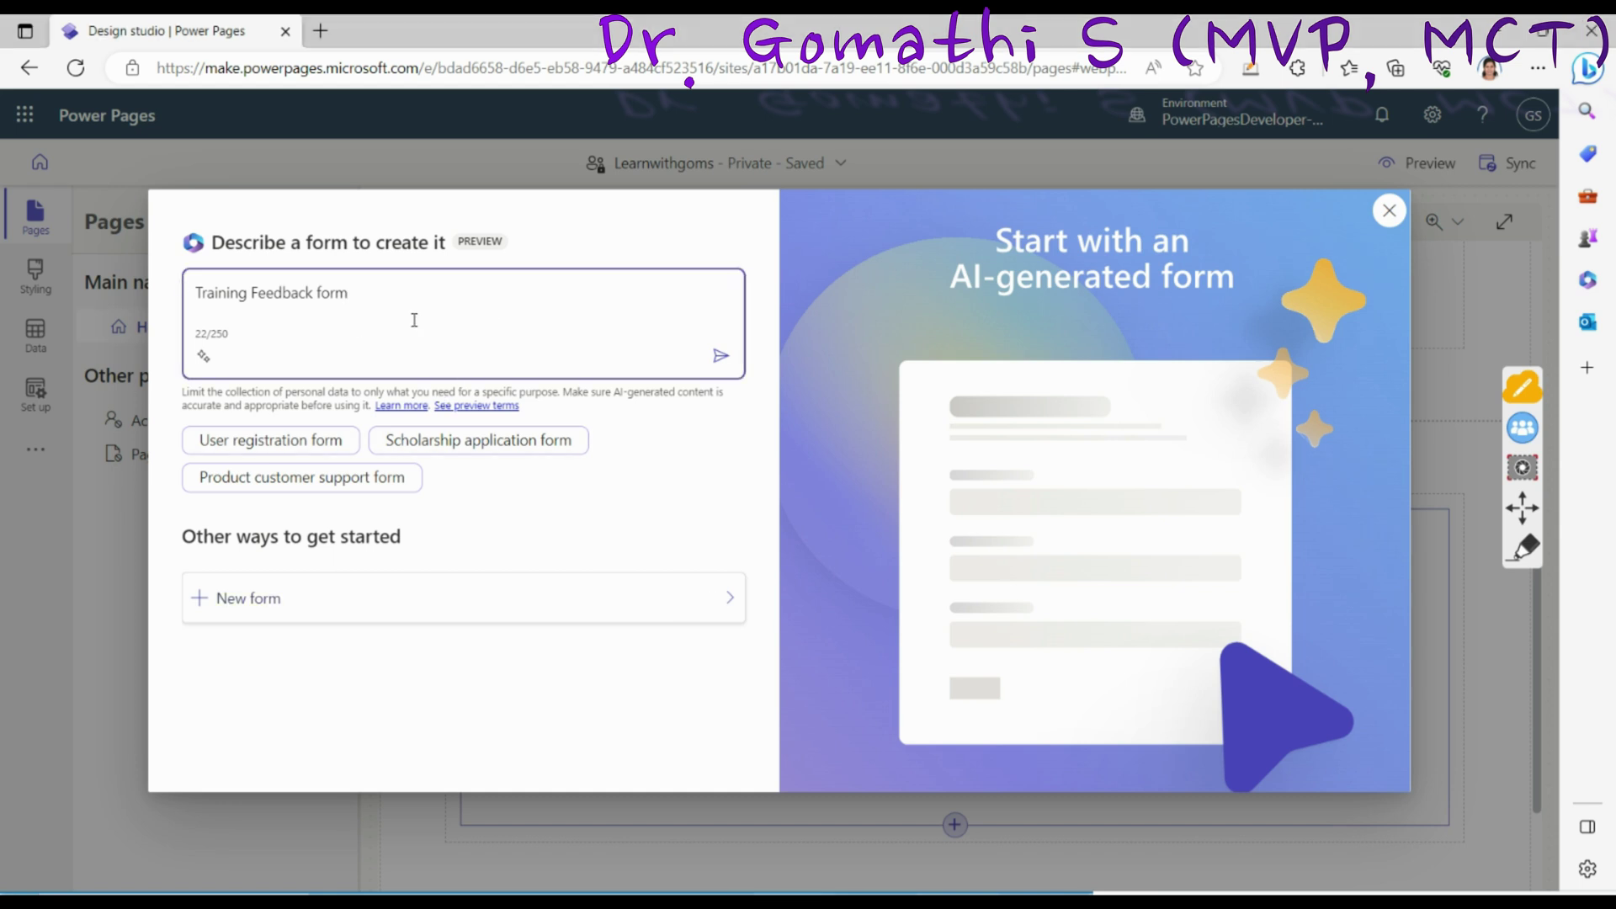
{"action": "left_click", "coordinate": [225, 335]}
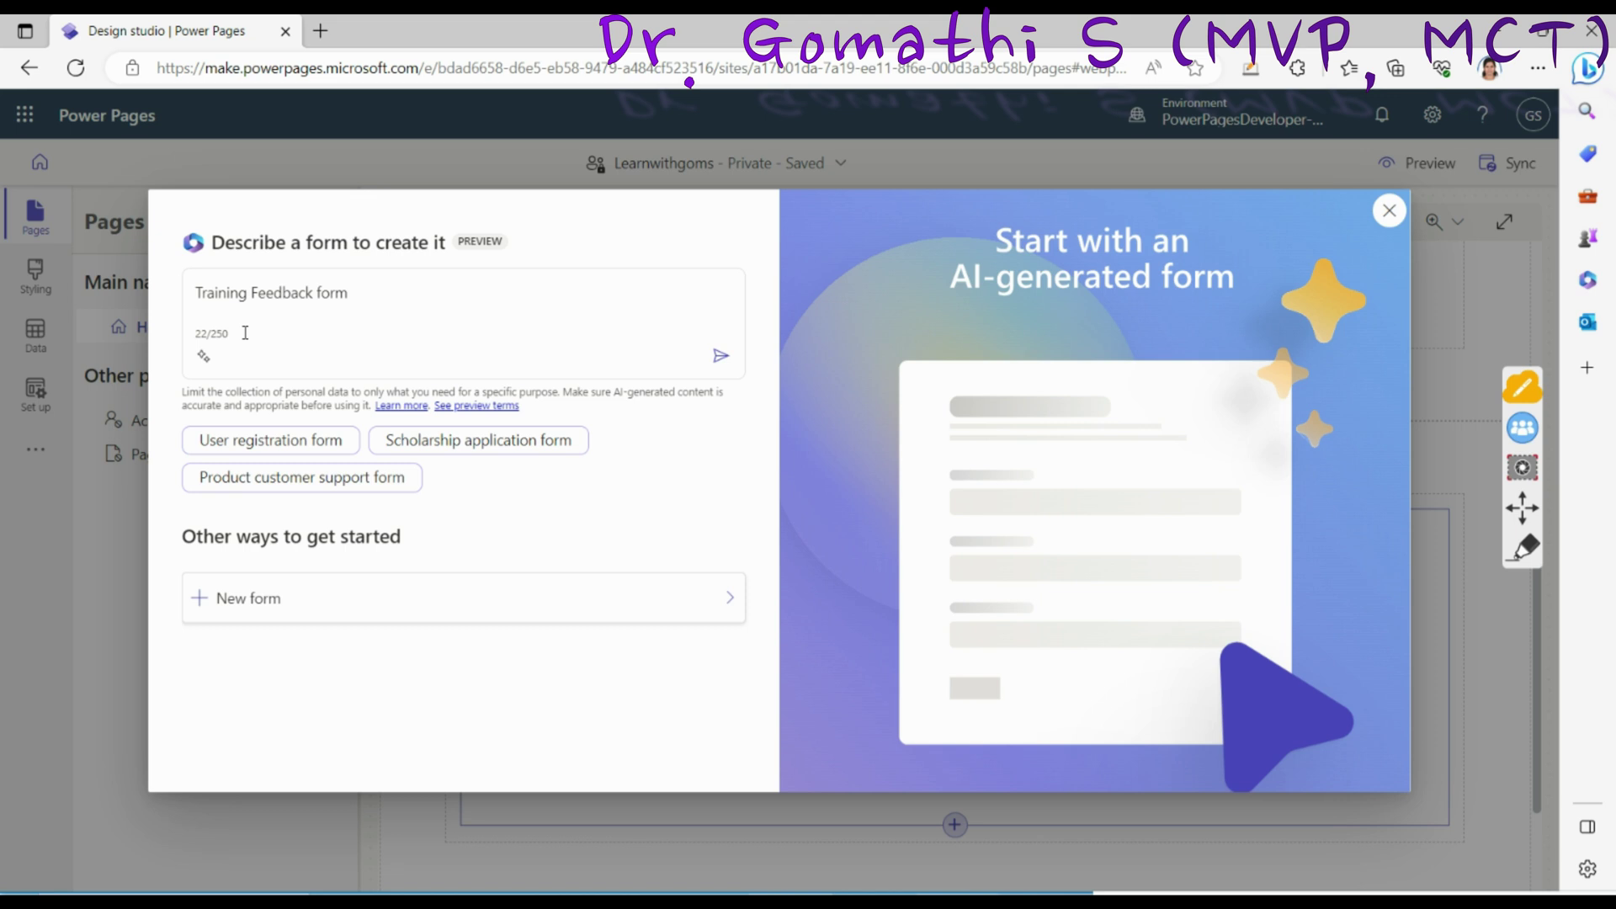
{"action": "left_click", "coordinate": [720, 356]}
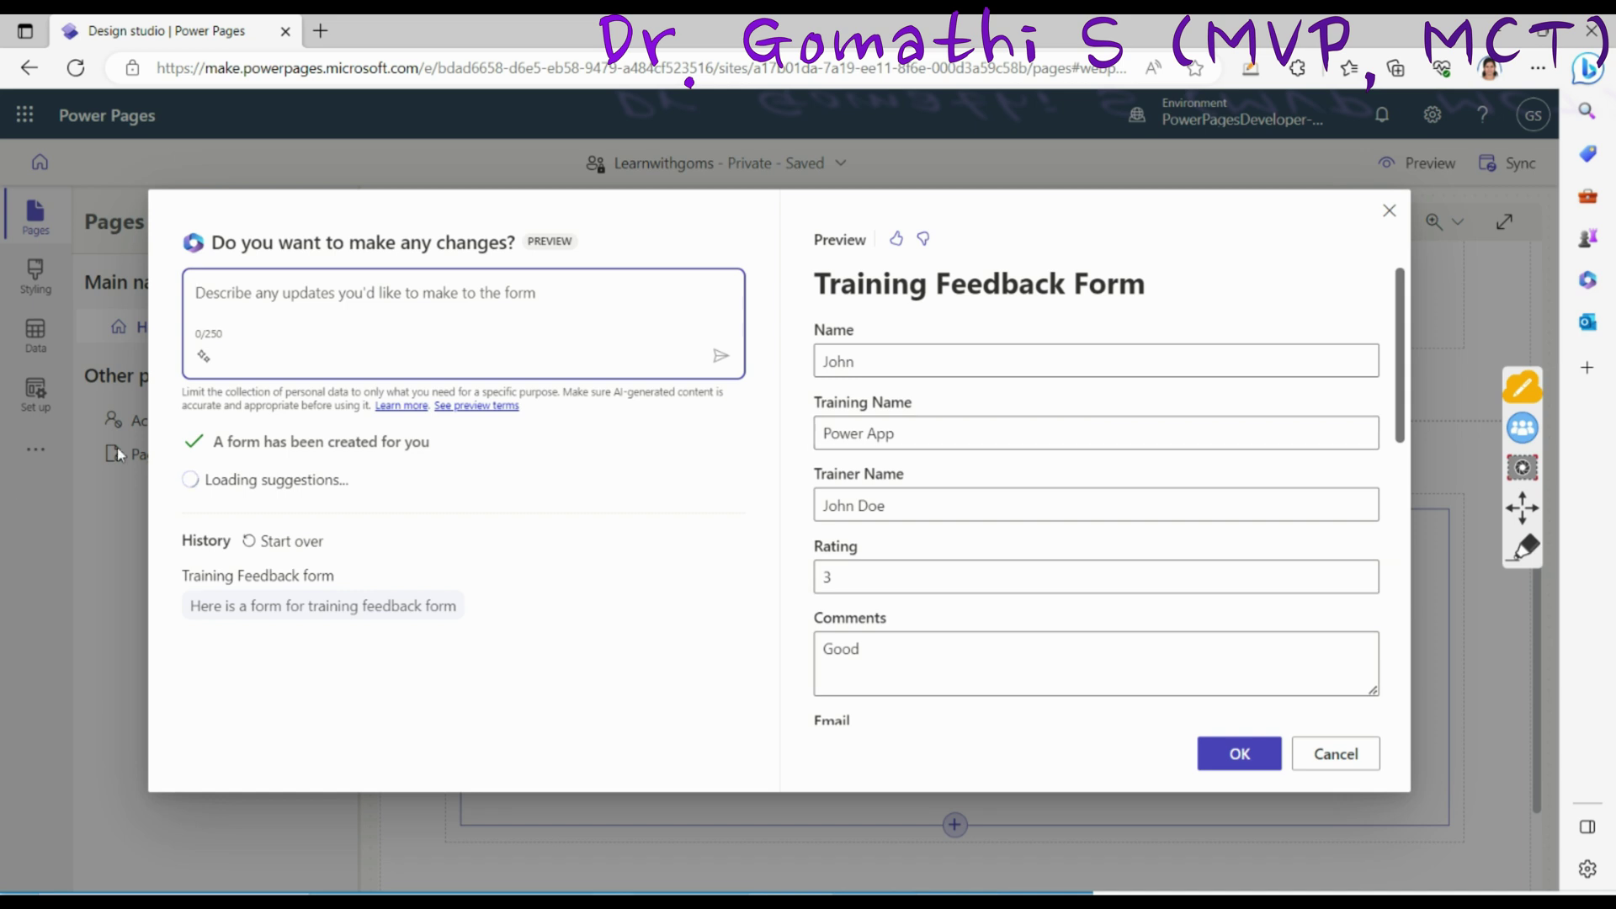
Step: Examine the Name, Training Name, Trainer Name and Rating fields in the generated form preview
{"action": "left_click", "coordinate": [820, 337]}
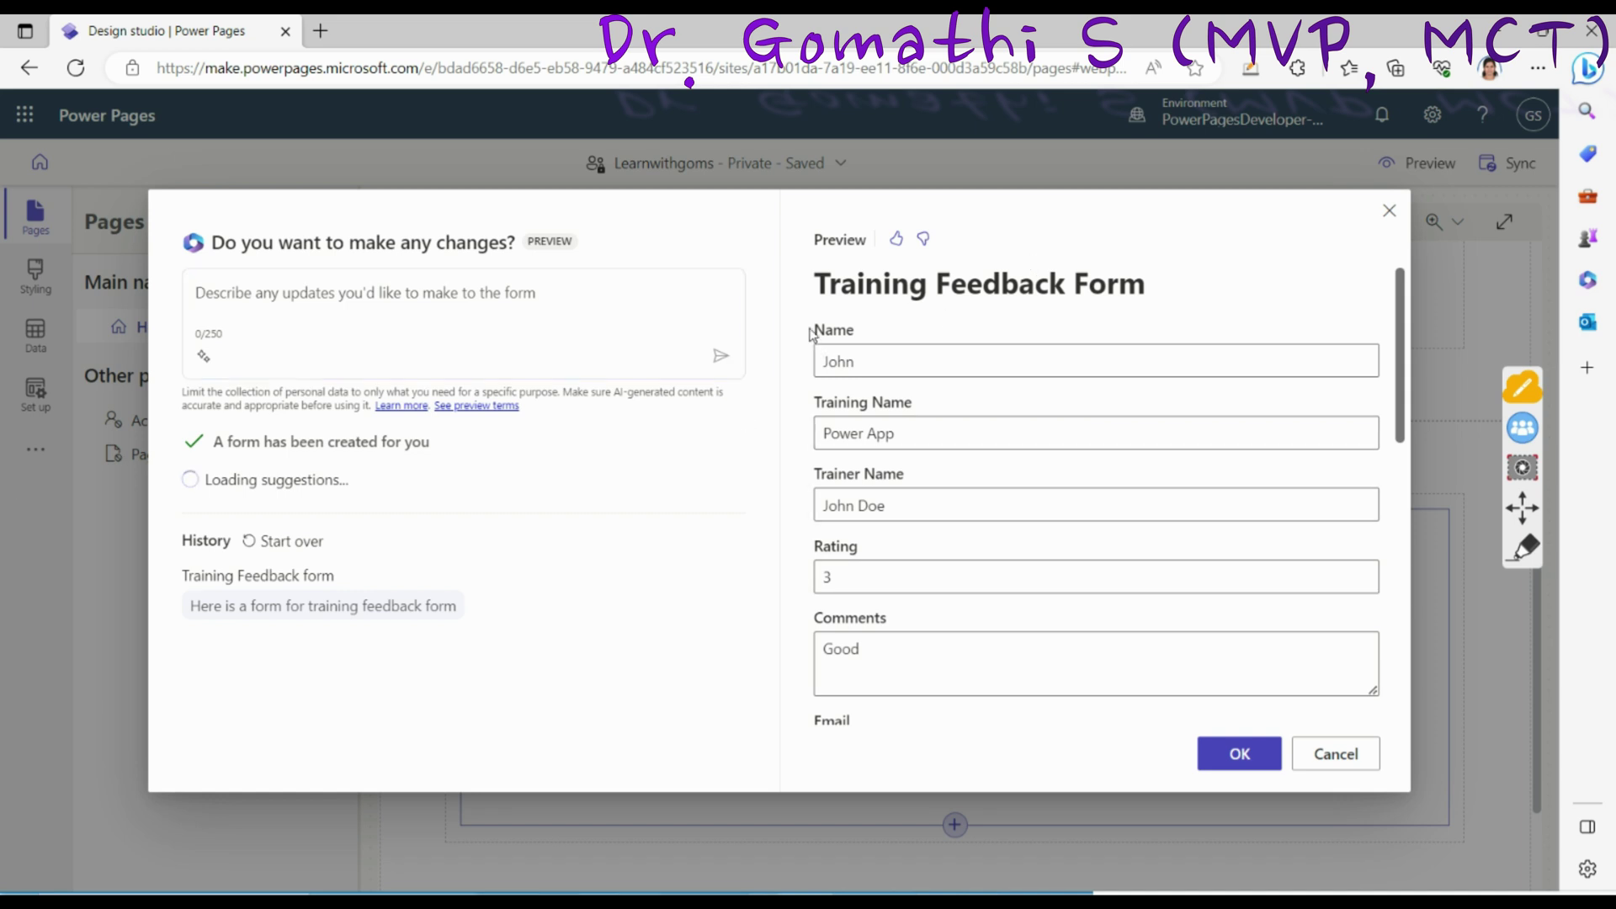
{"action": "left_click_drag", "start_coordinate": [816, 408], "coordinate": [934, 408]}
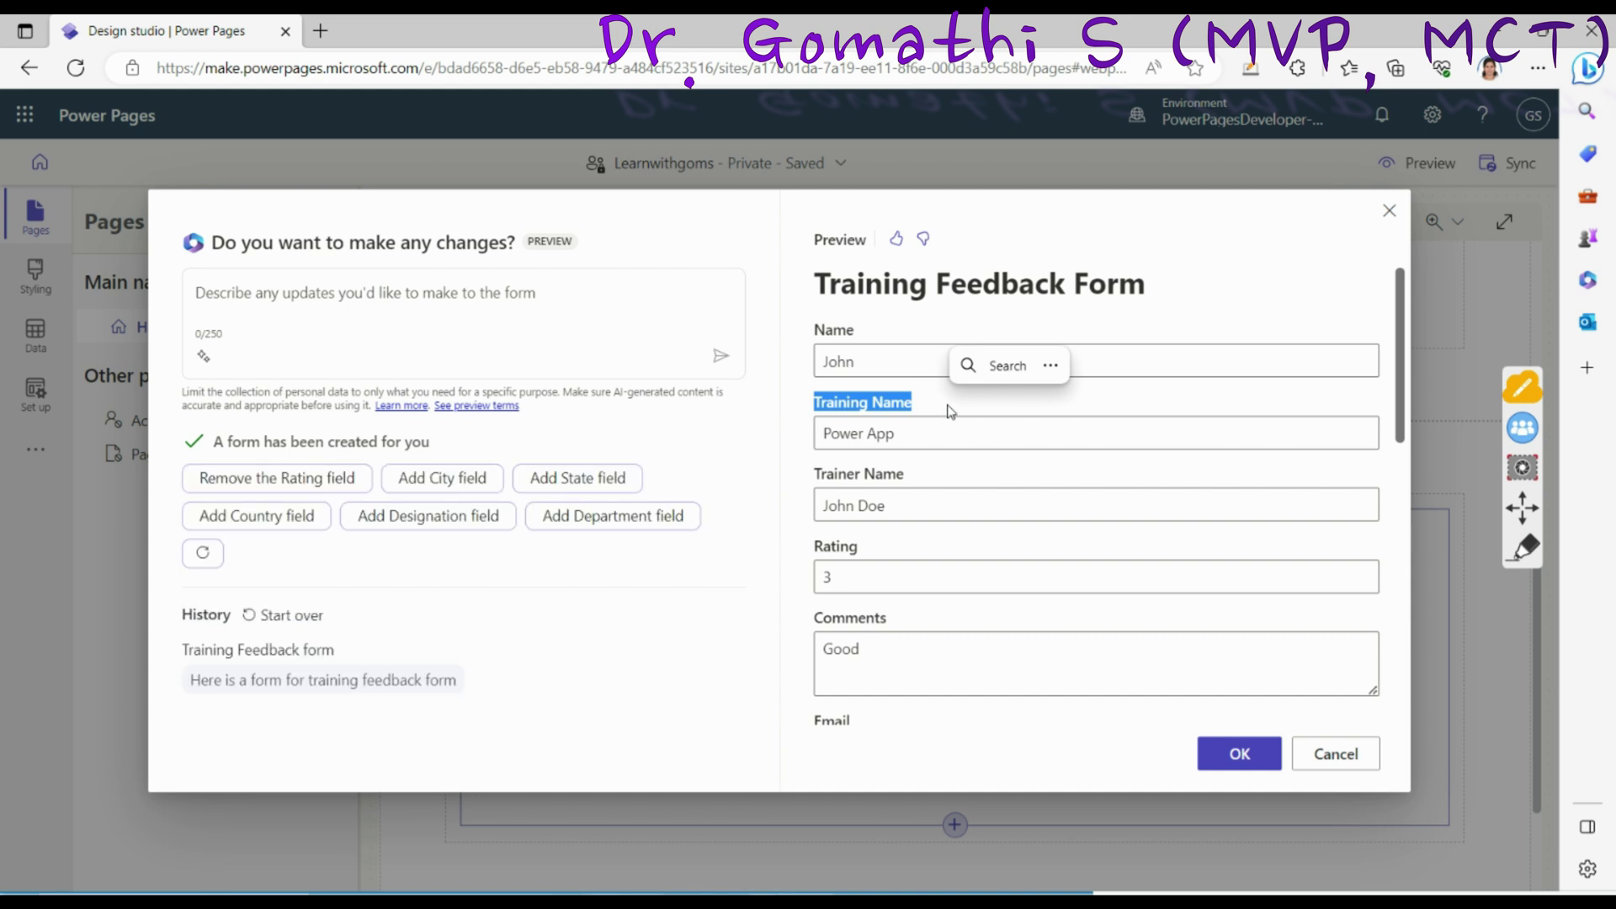
{"action": "left_click_drag", "start_coordinate": [814, 475], "coordinate": [896, 475]}
{"action": "scroll", "coordinate": [984, 481], "scroll_direction": "down", "scroll_amount": 2}
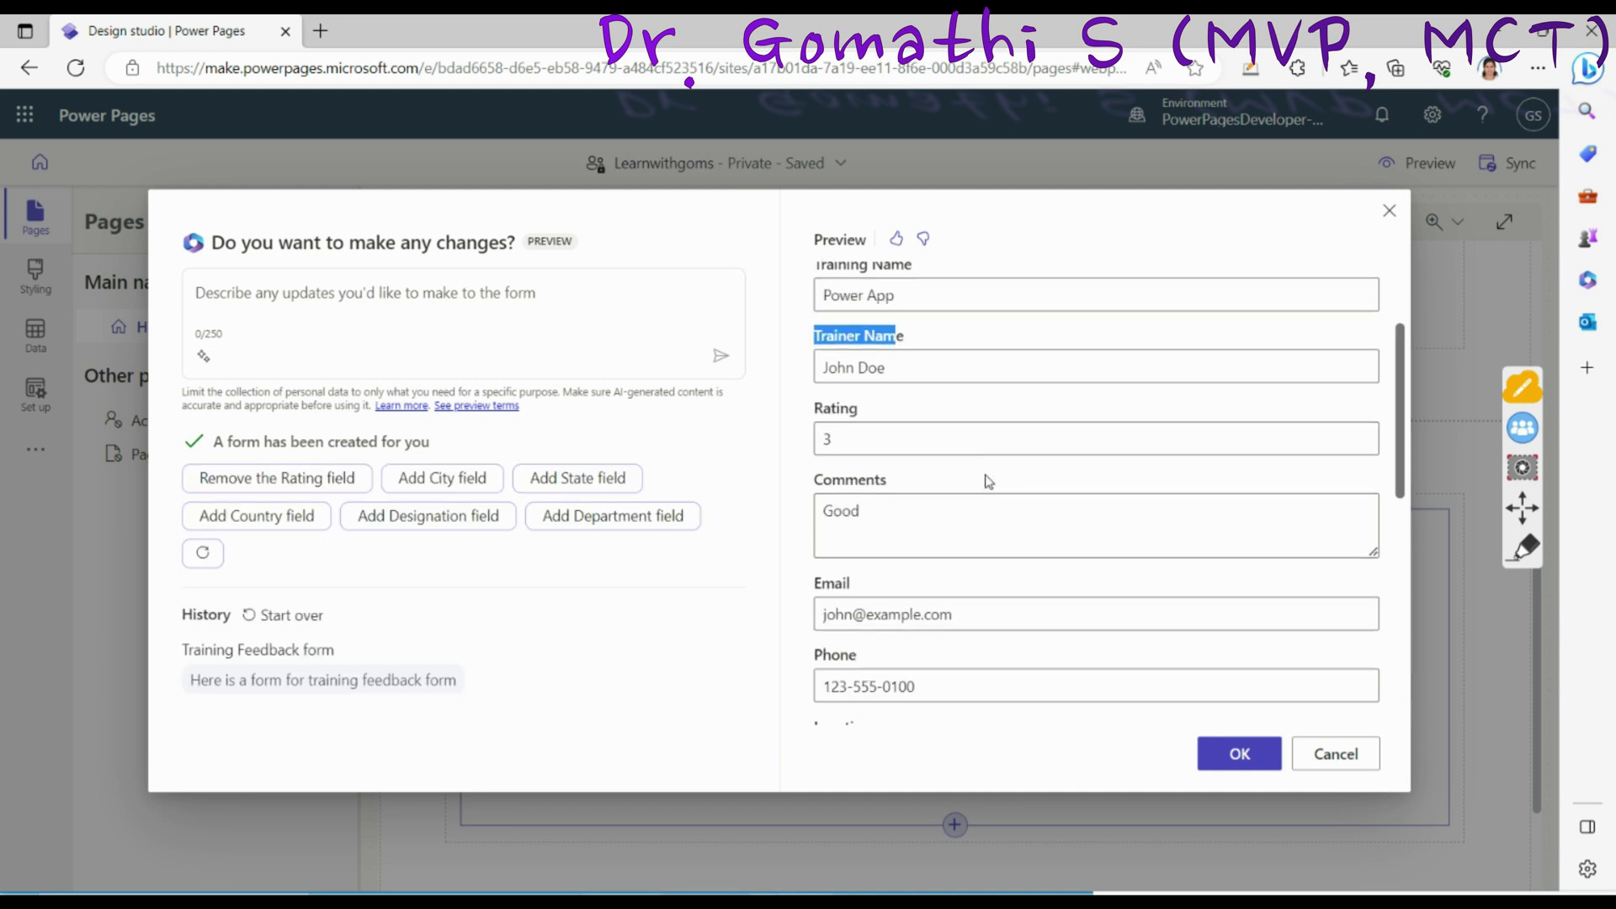
{"action": "left_click_drag", "start_coordinate": [814, 407], "coordinate": [879, 418]}
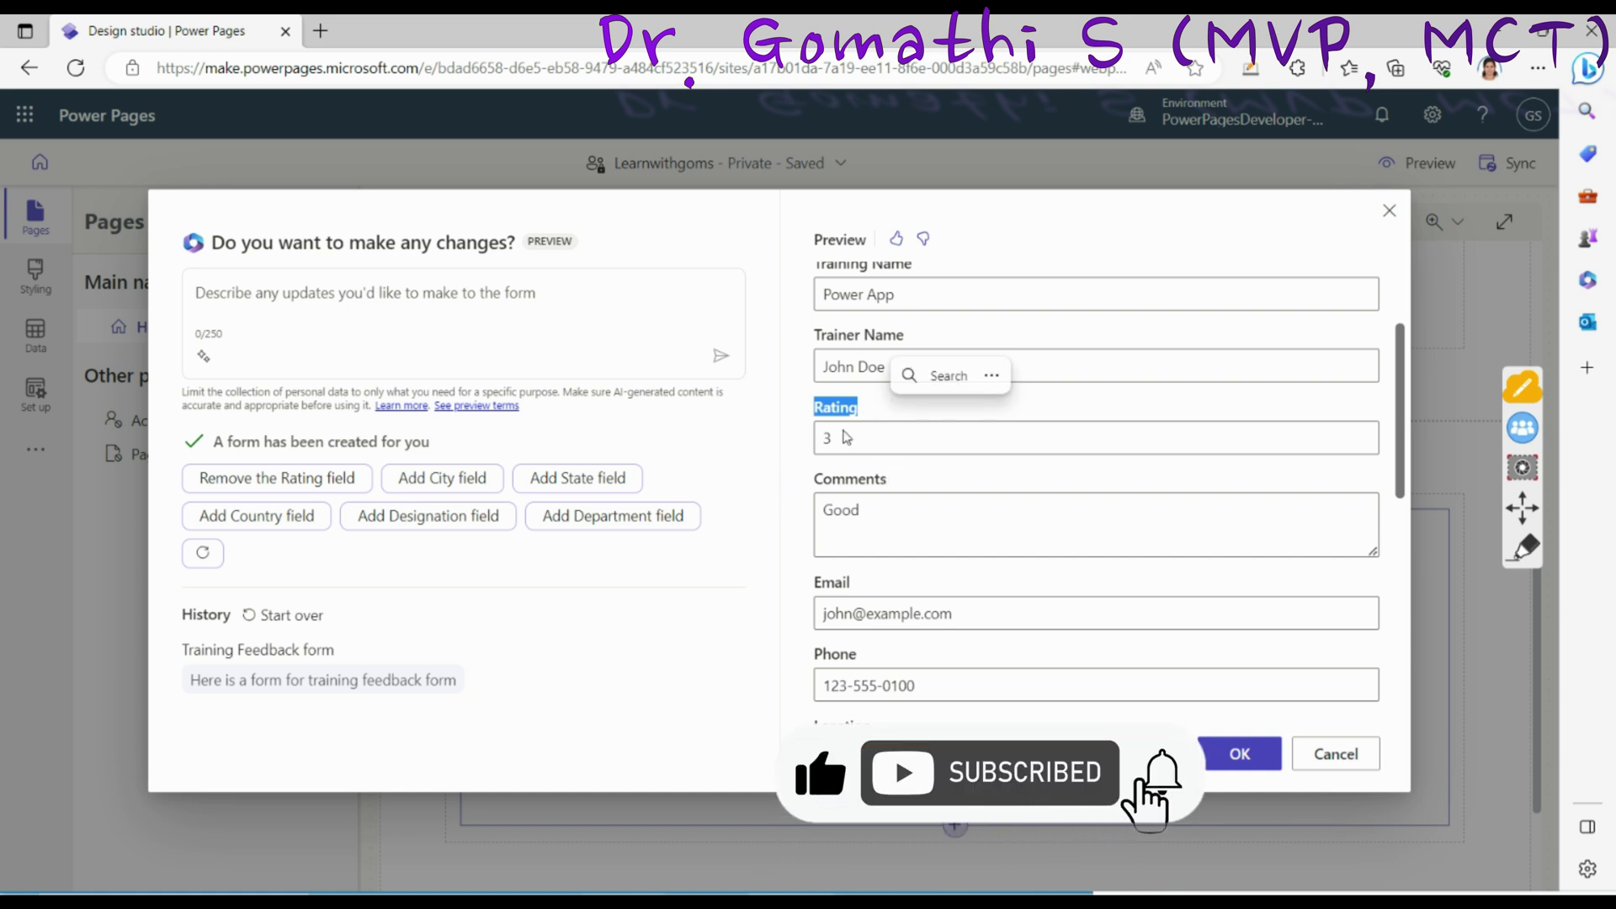
{"action": "double_click", "coordinate": [846, 437]}
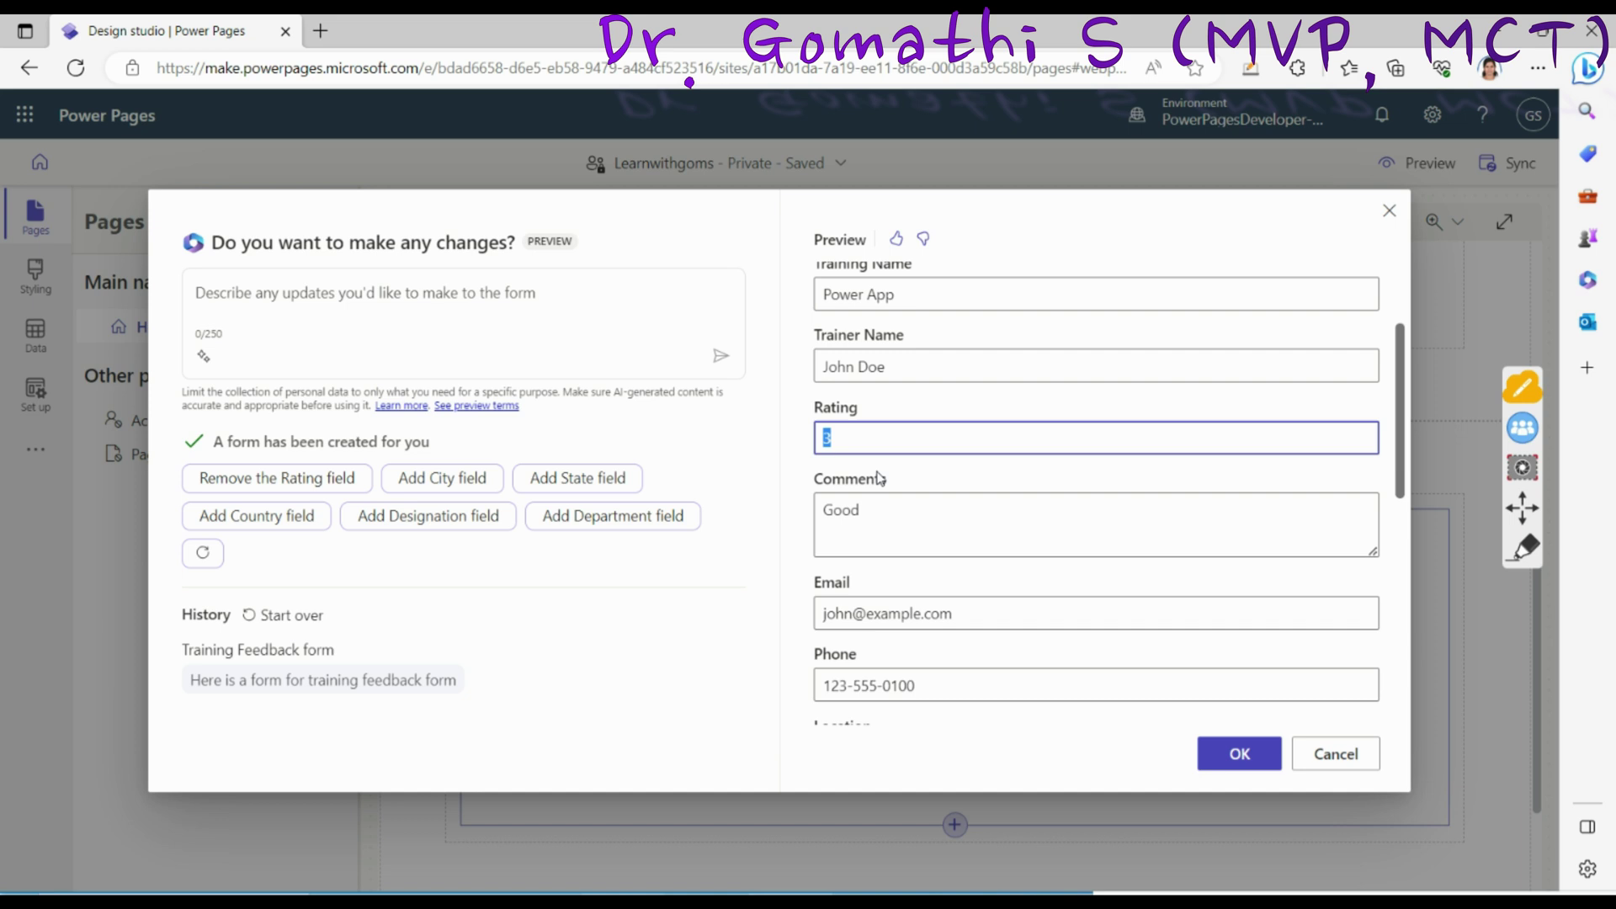
Step: Examine the remaining fields of the form preview, from Comments, Email and Phone through URL, Status and Type
{"action": "double_click", "coordinate": [892, 566]}
{"action": "scroll", "coordinate": [926, 568], "scroll_direction": "down", "scroll_amount": 2}
{"action": "double_click", "coordinate": [882, 497]}
{"action": "double_click", "coordinate": [884, 527]}
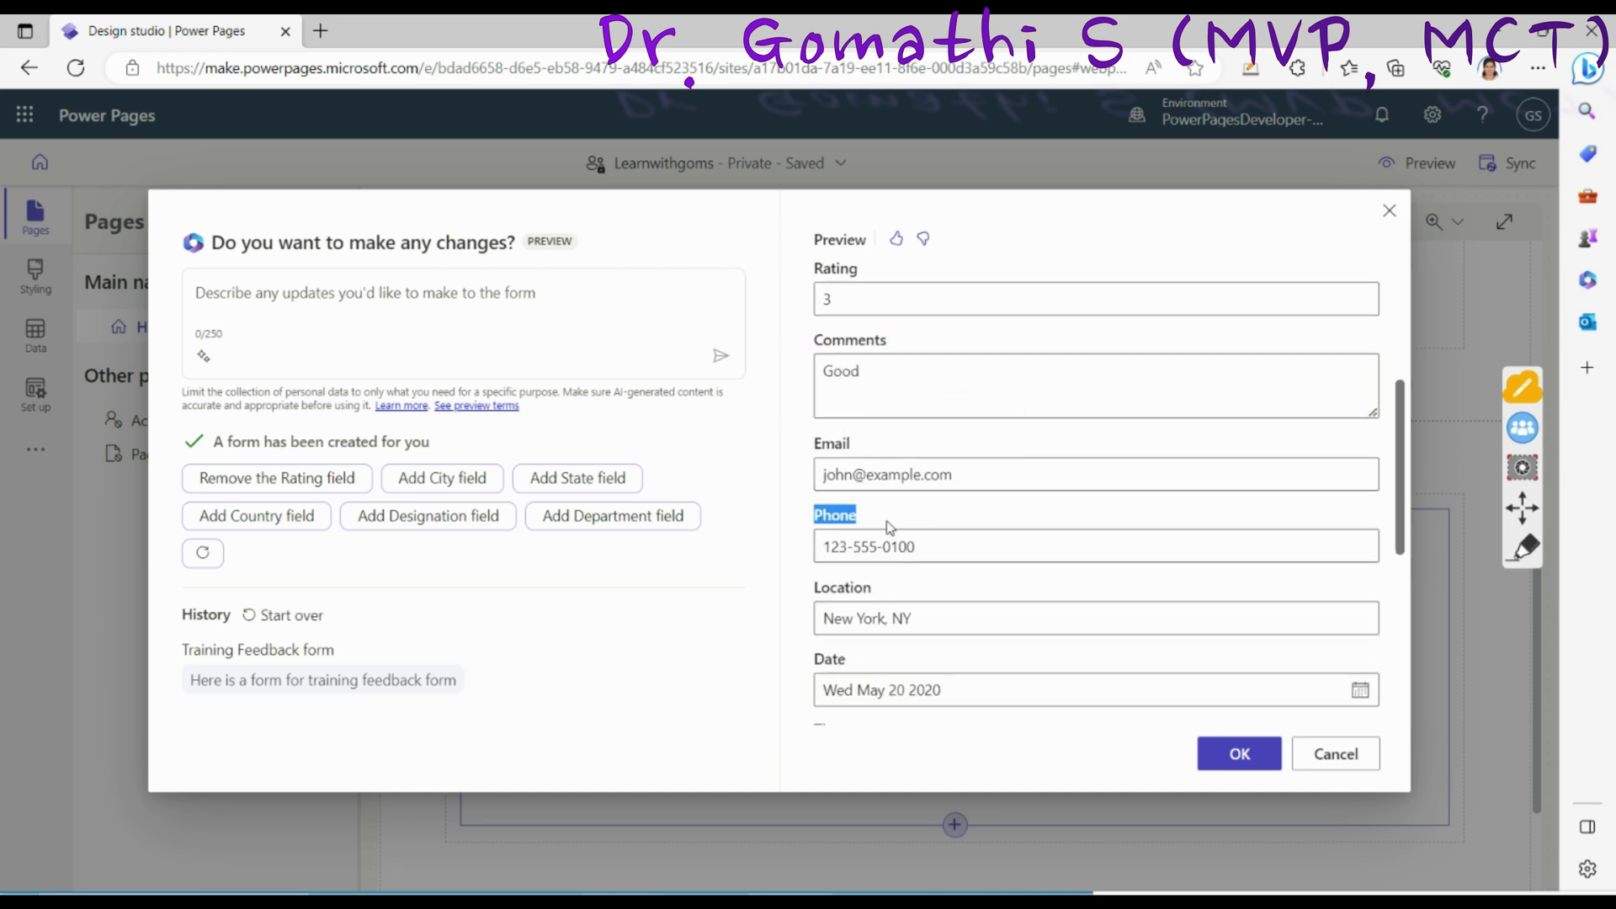
{"action": "double_click", "coordinate": [882, 560]}
{"action": "scroll", "coordinate": [880, 539], "scroll_direction": "down", "scroll_amount": 2}
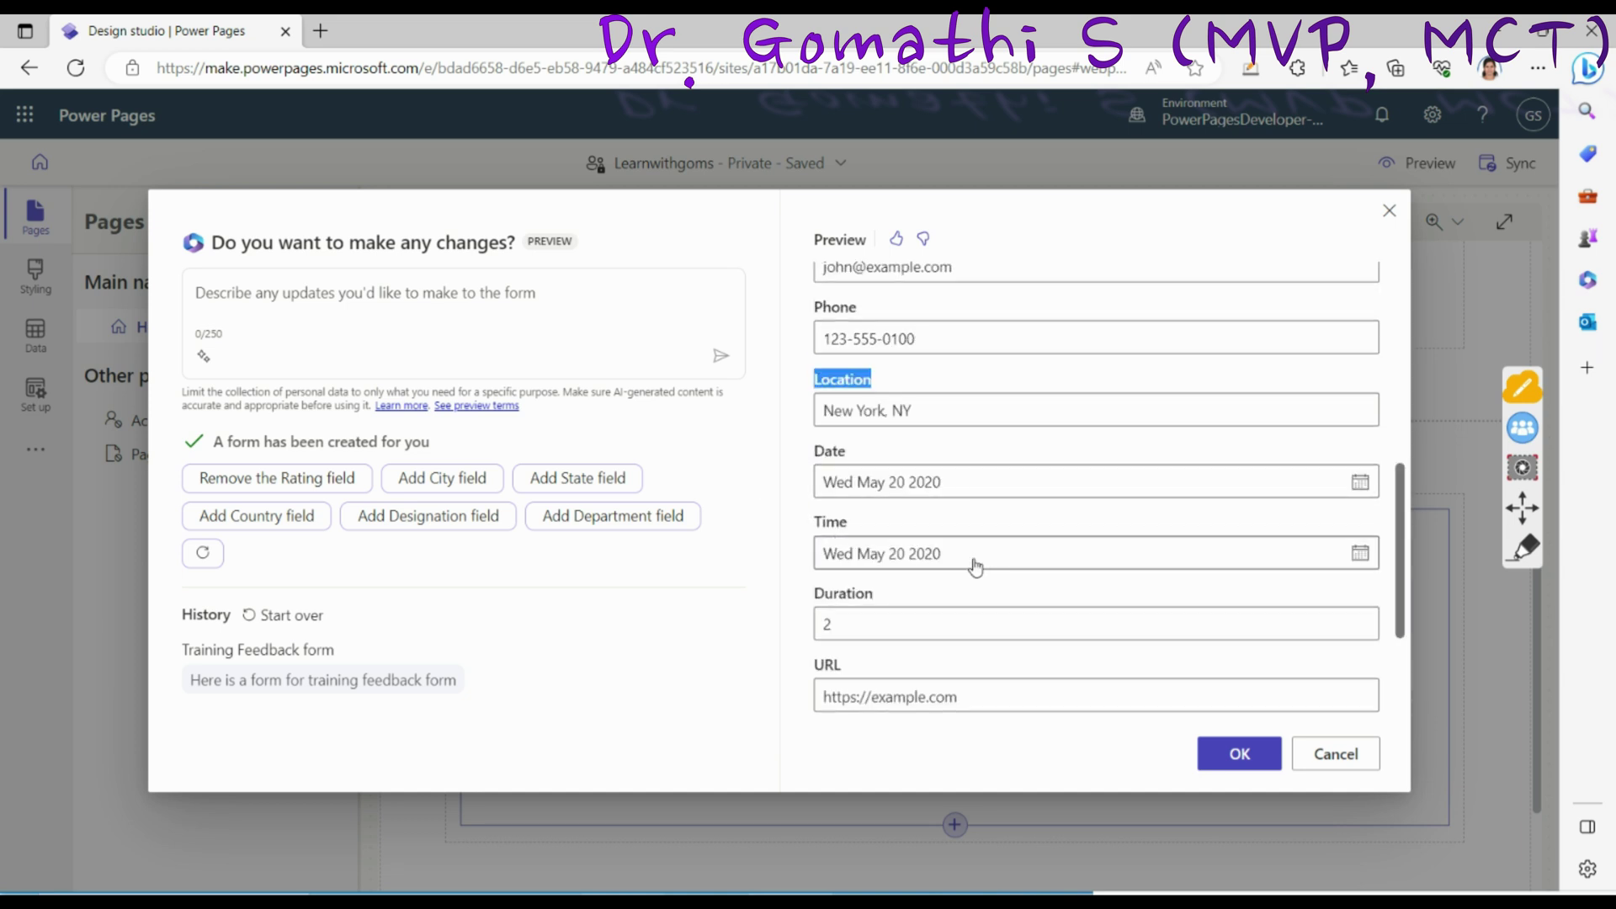
{"action": "scroll", "coordinate": [970, 567], "scroll_direction": "down", "scroll_amount": 2}
{"action": "double_click", "coordinate": [973, 527]}
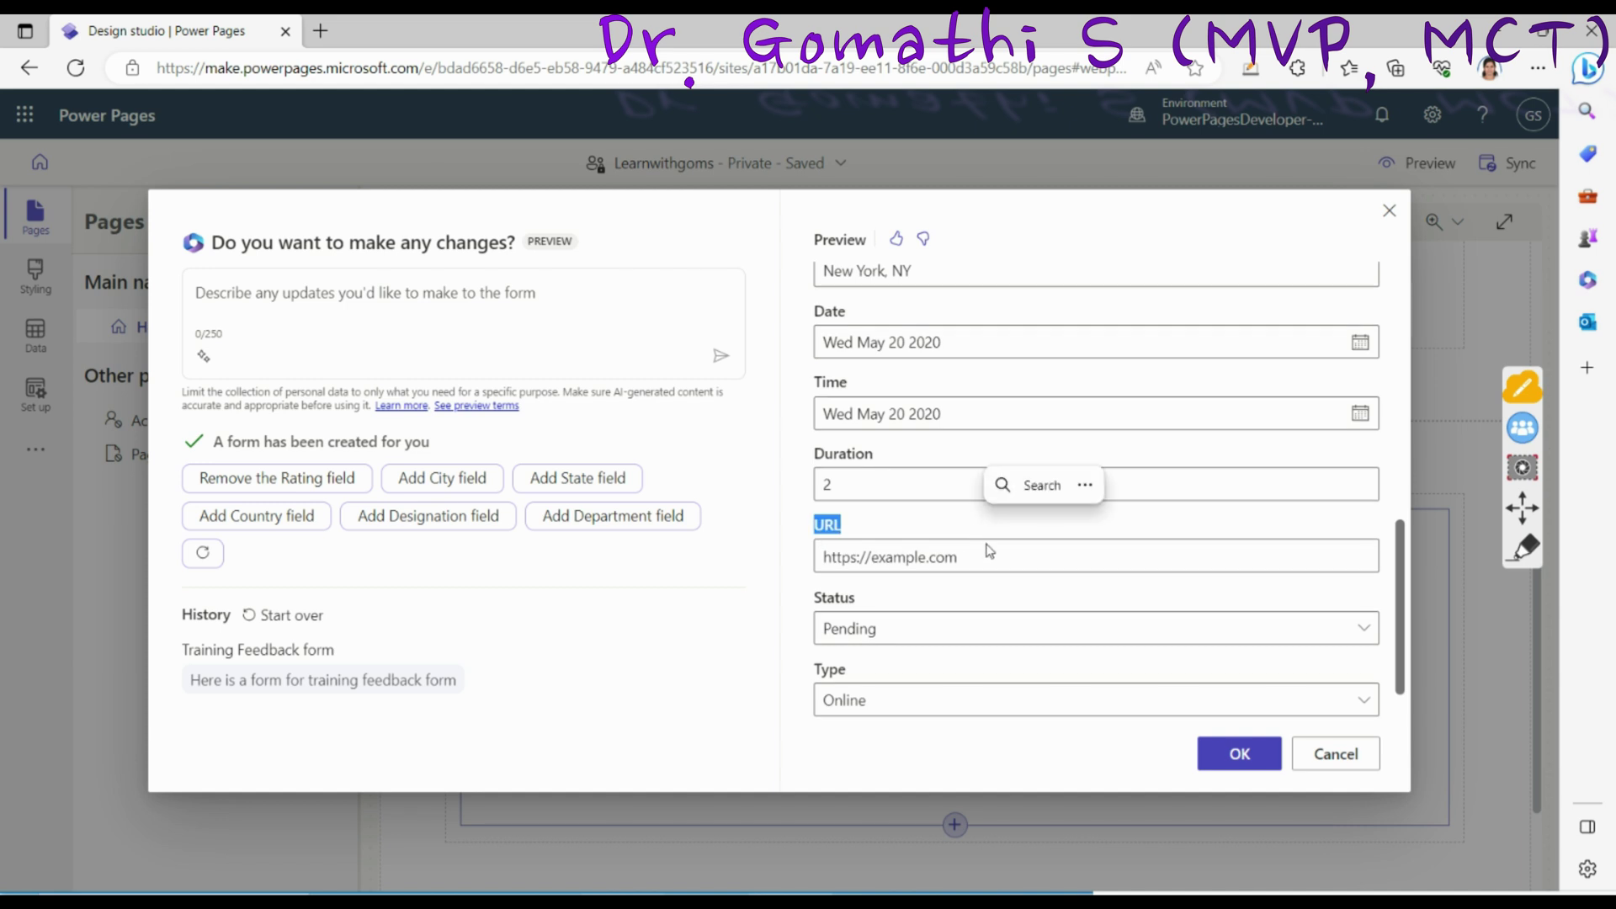
{"action": "double_click", "coordinate": [976, 592]}
{"action": "scroll", "coordinate": [876, 593], "scroll_direction": "down", "scroll_amount": 2}
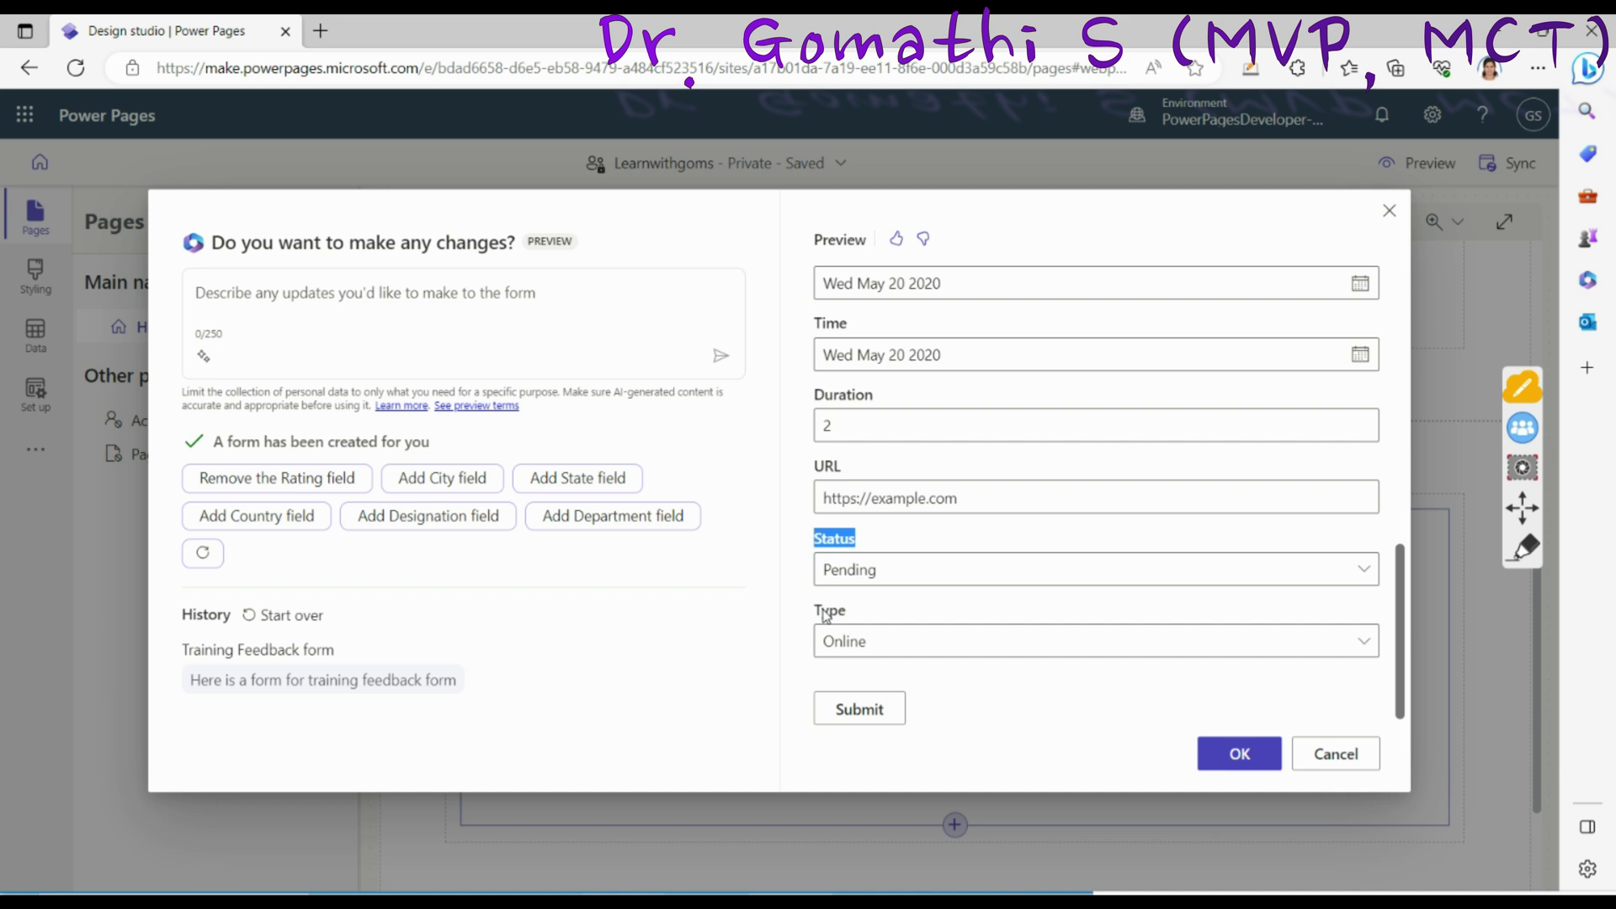
{"action": "scroll", "coordinate": [1006, 468], "scroll_direction": "up", "scroll_amount": 10}
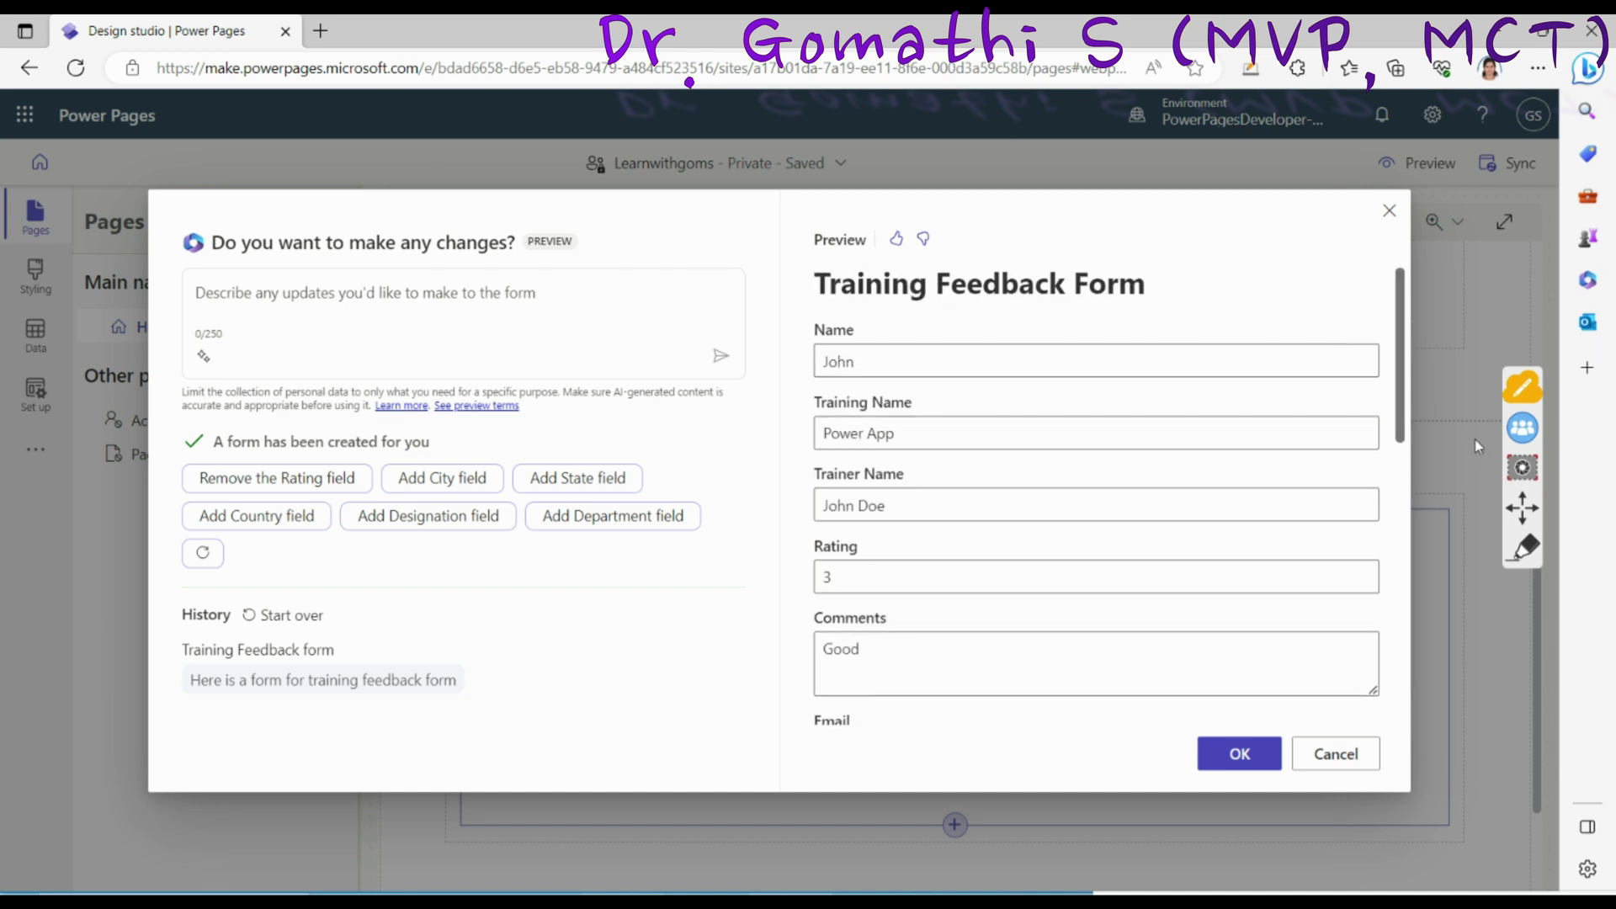
Step: Circle the calendar icons of the Date and Time fields in ink, and clear the annotations
{"action": "scroll", "coordinate": [1226, 570], "scroll_direction": "down", "scroll_amount": 3}
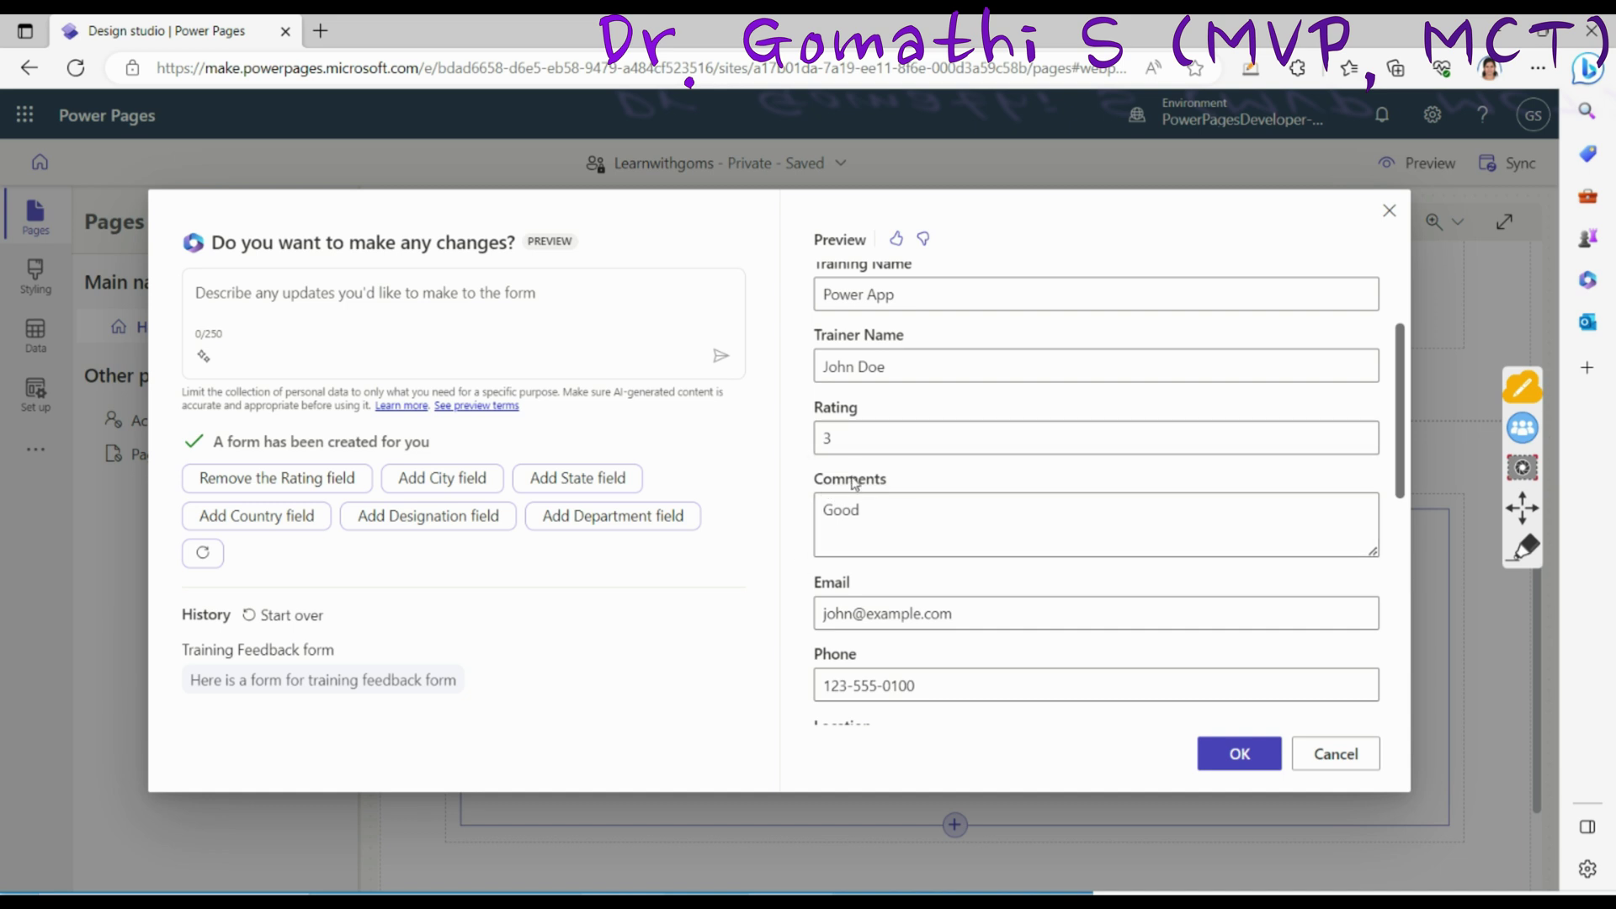
{"action": "scroll", "coordinate": [1319, 519], "scroll_direction": "down", "scroll_amount": 4}
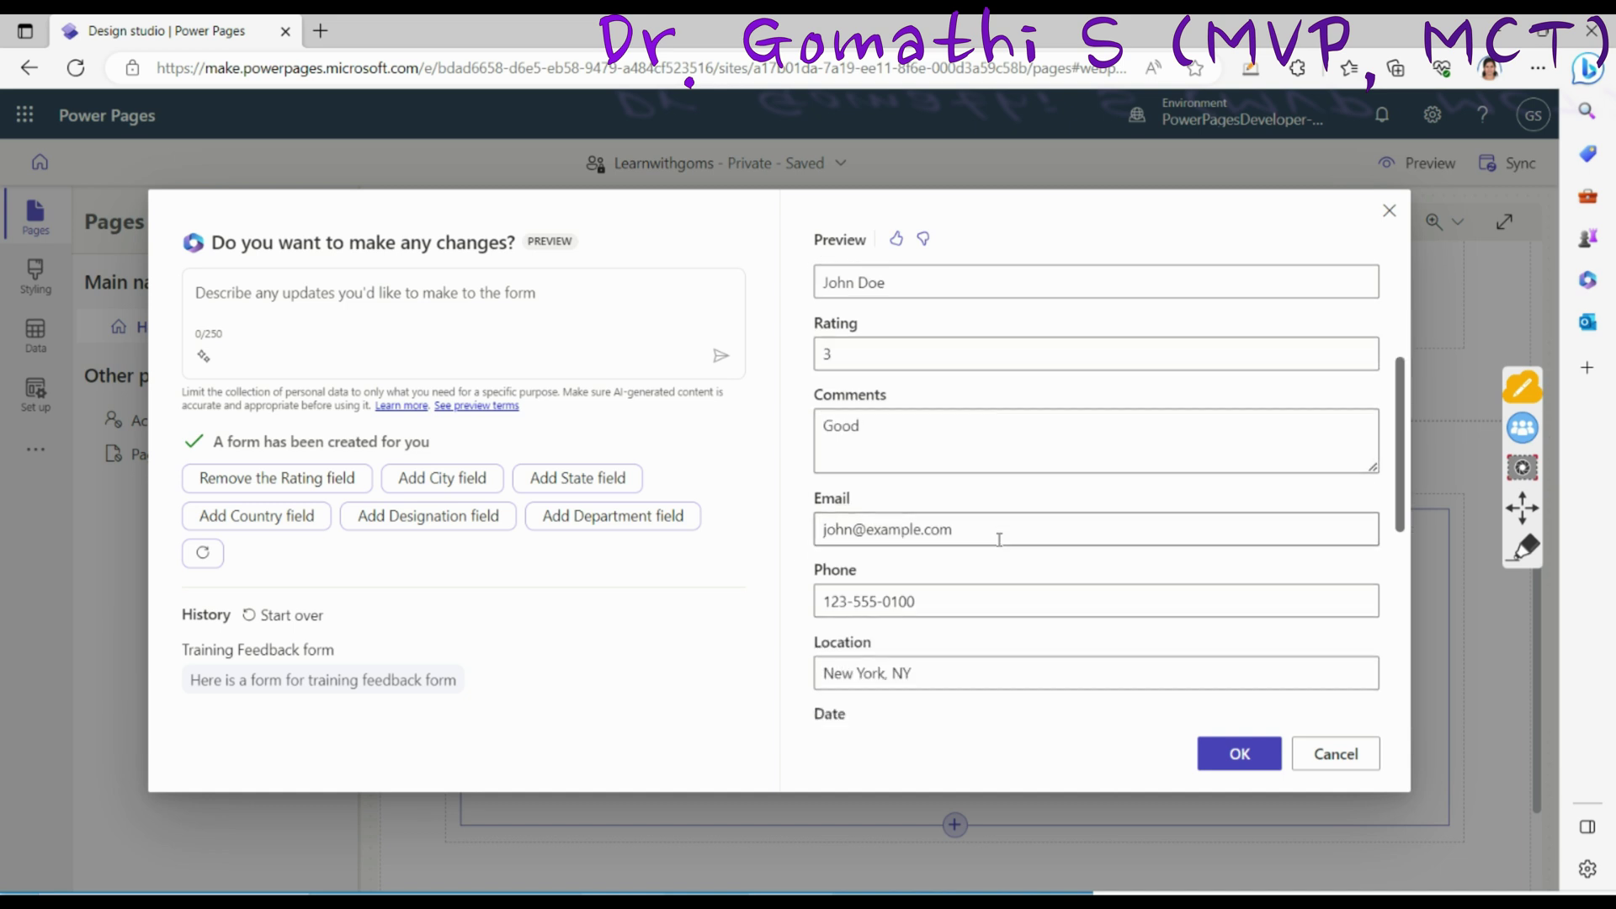
{"action": "left_click", "coordinate": [1530, 558]}
{"action": "mouse_move", "coordinate": [1368, 534]}
{"action": "left_mouse_down"}
{"action": "mouse_move", "coordinate": [1338, 572]}
{"action": "mouse_move", "coordinate": [1378, 540]}
{"action": "left_mouse_up"}
{"action": "mouse_move", "coordinate": [1385, 599]}
{"action": "left_mouse_down"}
{"action": "mouse_move", "coordinate": [1346, 621]}
{"action": "mouse_move", "coordinate": [1376, 651]}
{"action": "left_mouse_up"}
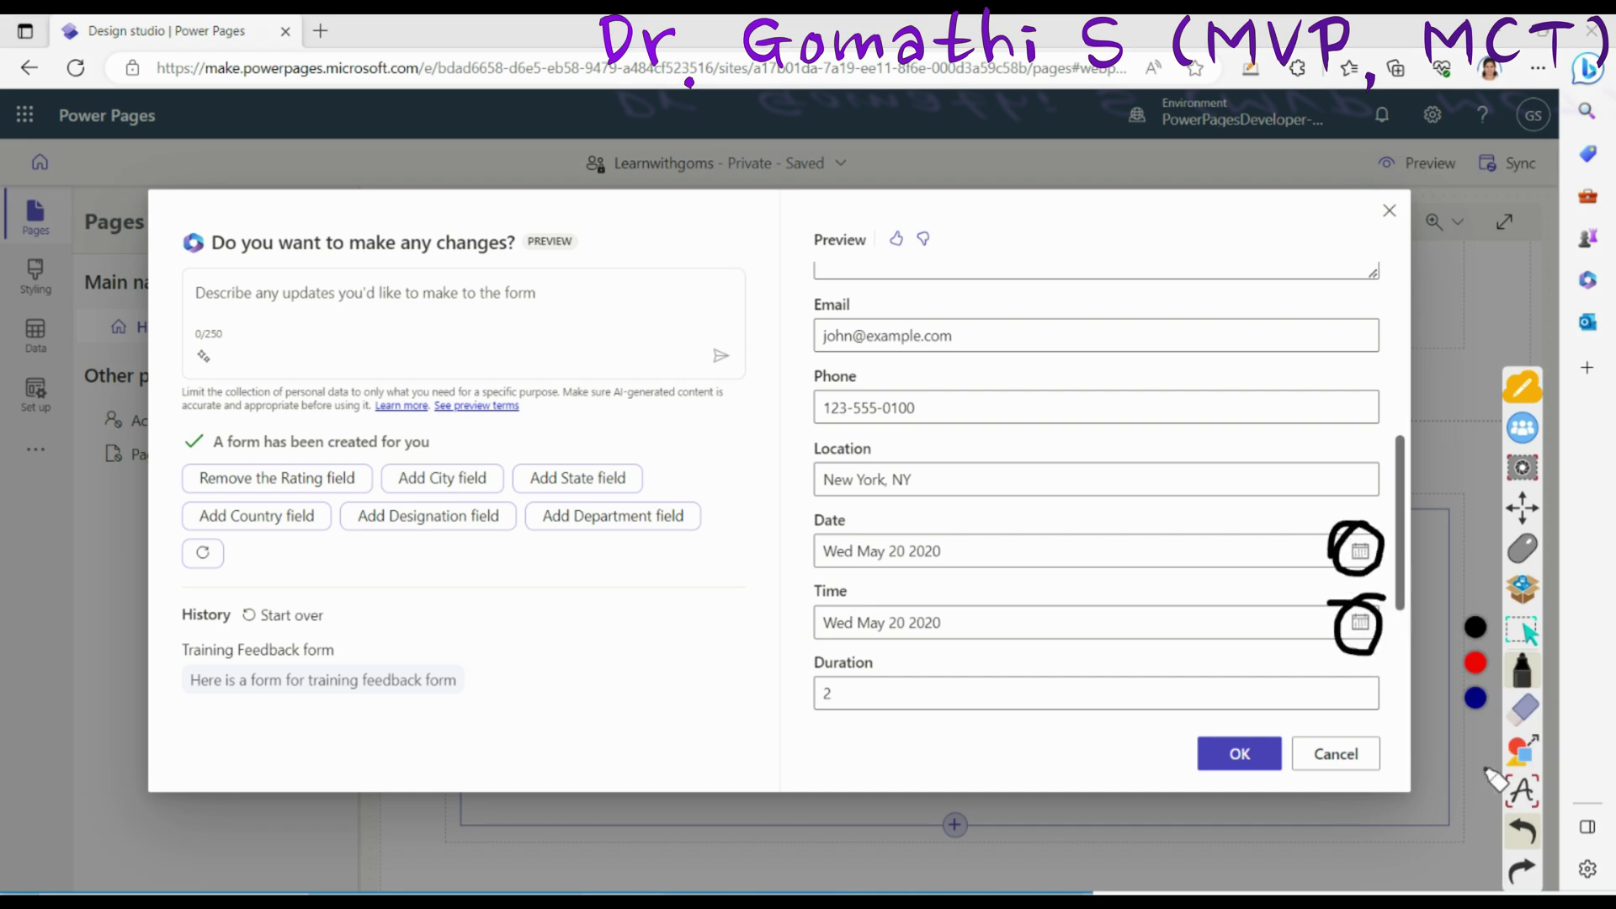
{"action": "key", "text": "ctrl+shift+c"}
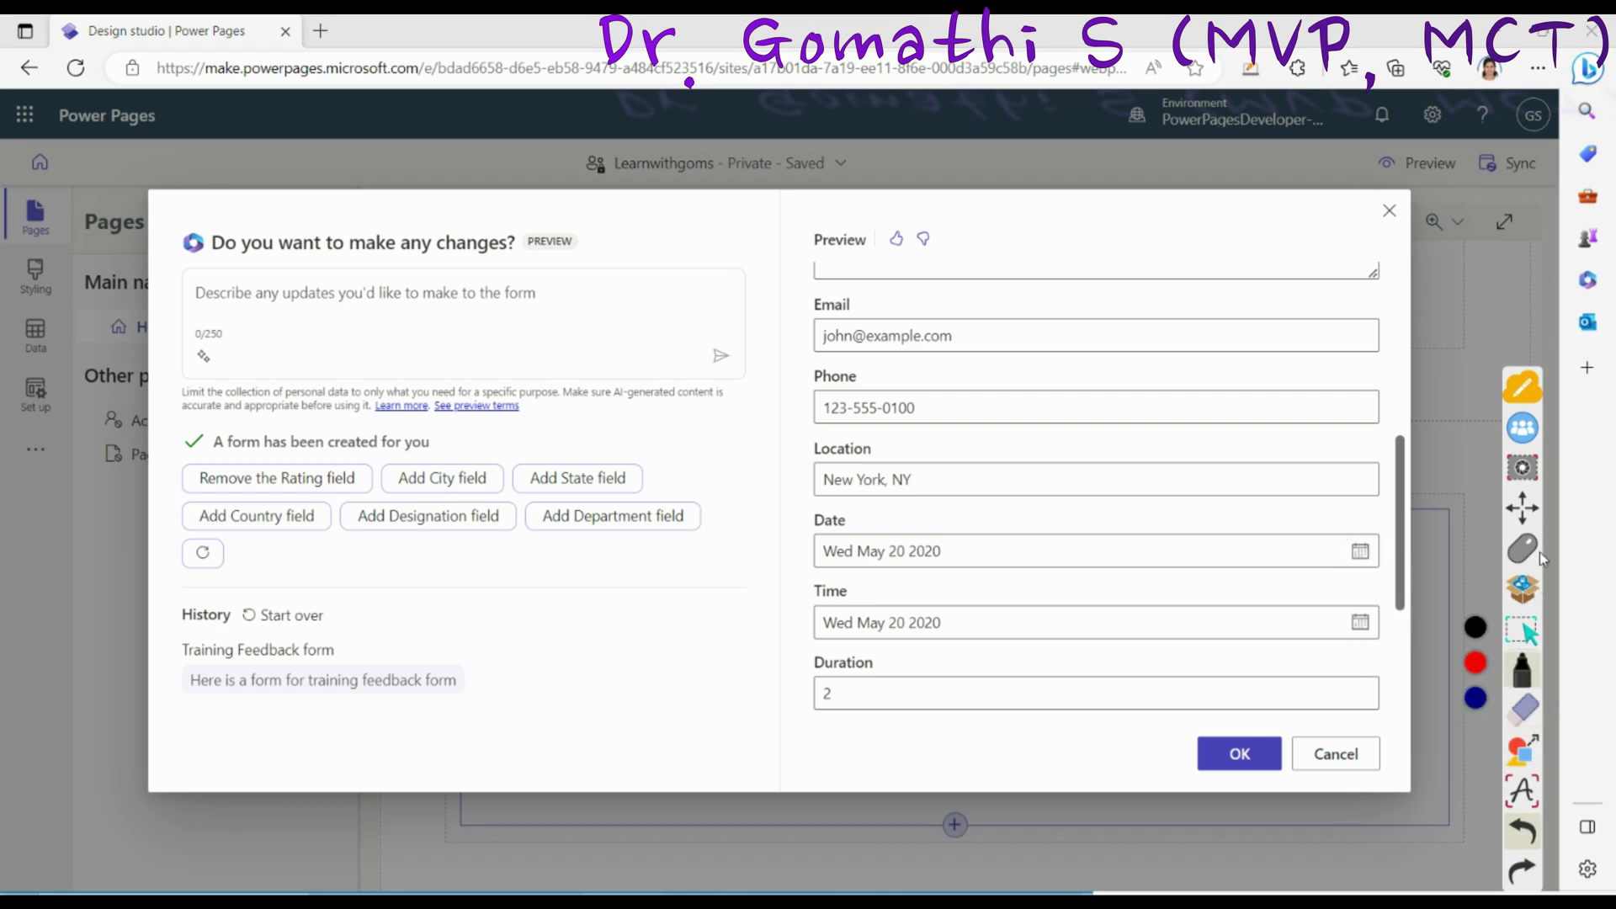
{"action": "left_click", "coordinate": [1525, 551]}
Step: Check the Status and Type choice fields near the end of the form preview
{"action": "scroll", "coordinate": [1267, 517], "scroll_direction": "down", "scroll_amount": 3}
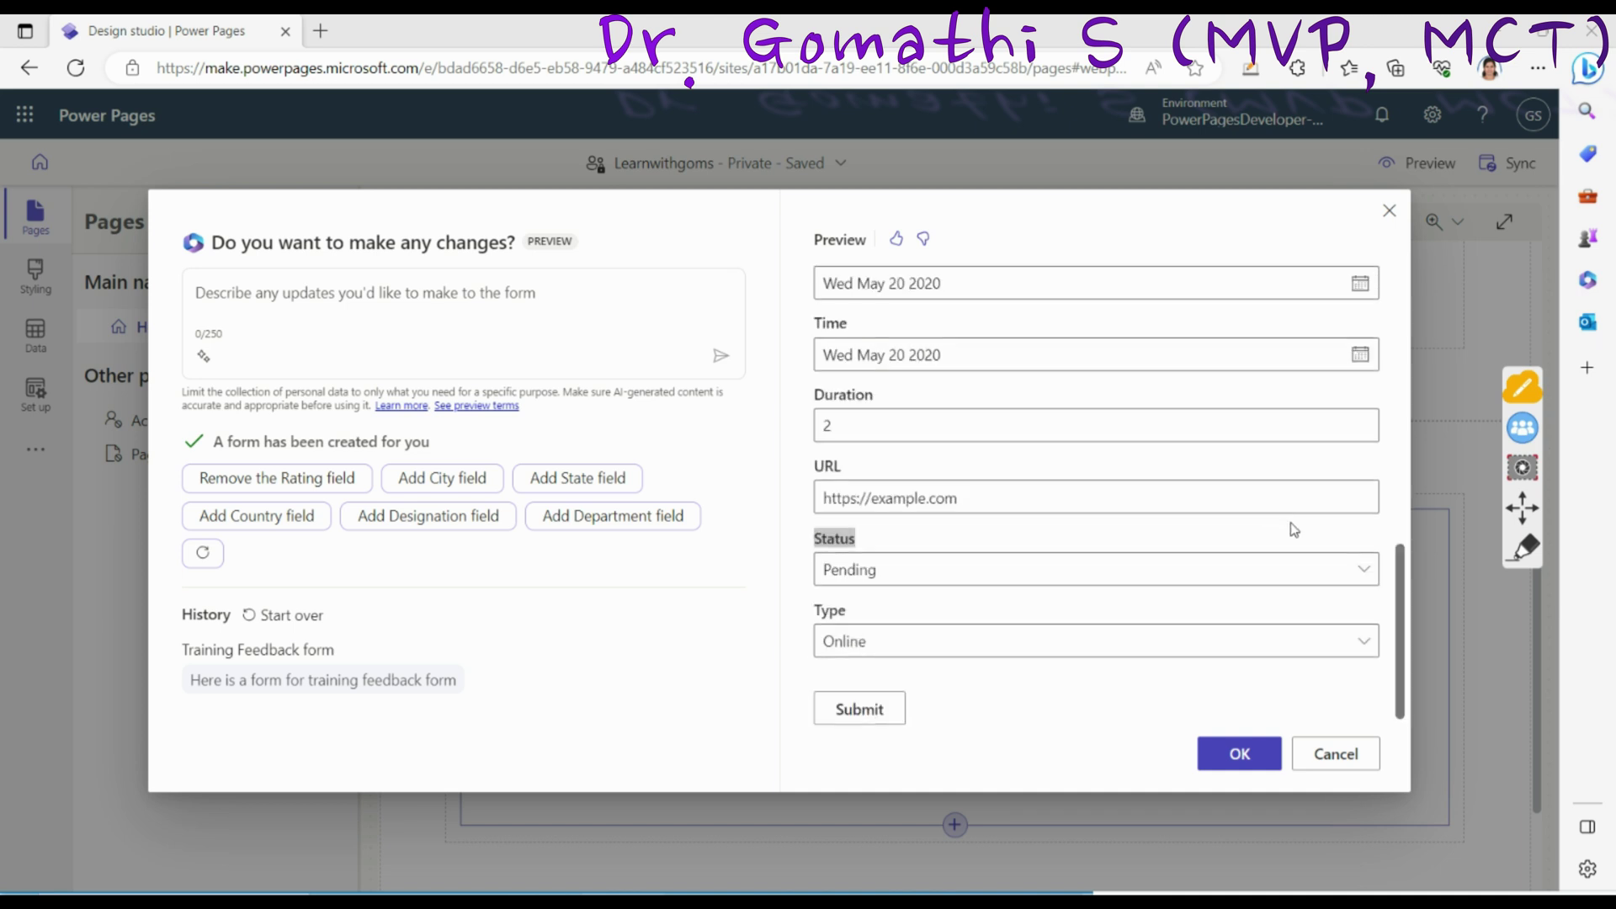
{"action": "scroll", "coordinate": [1179, 588], "scroll_direction": "up", "scroll_amount": 3}
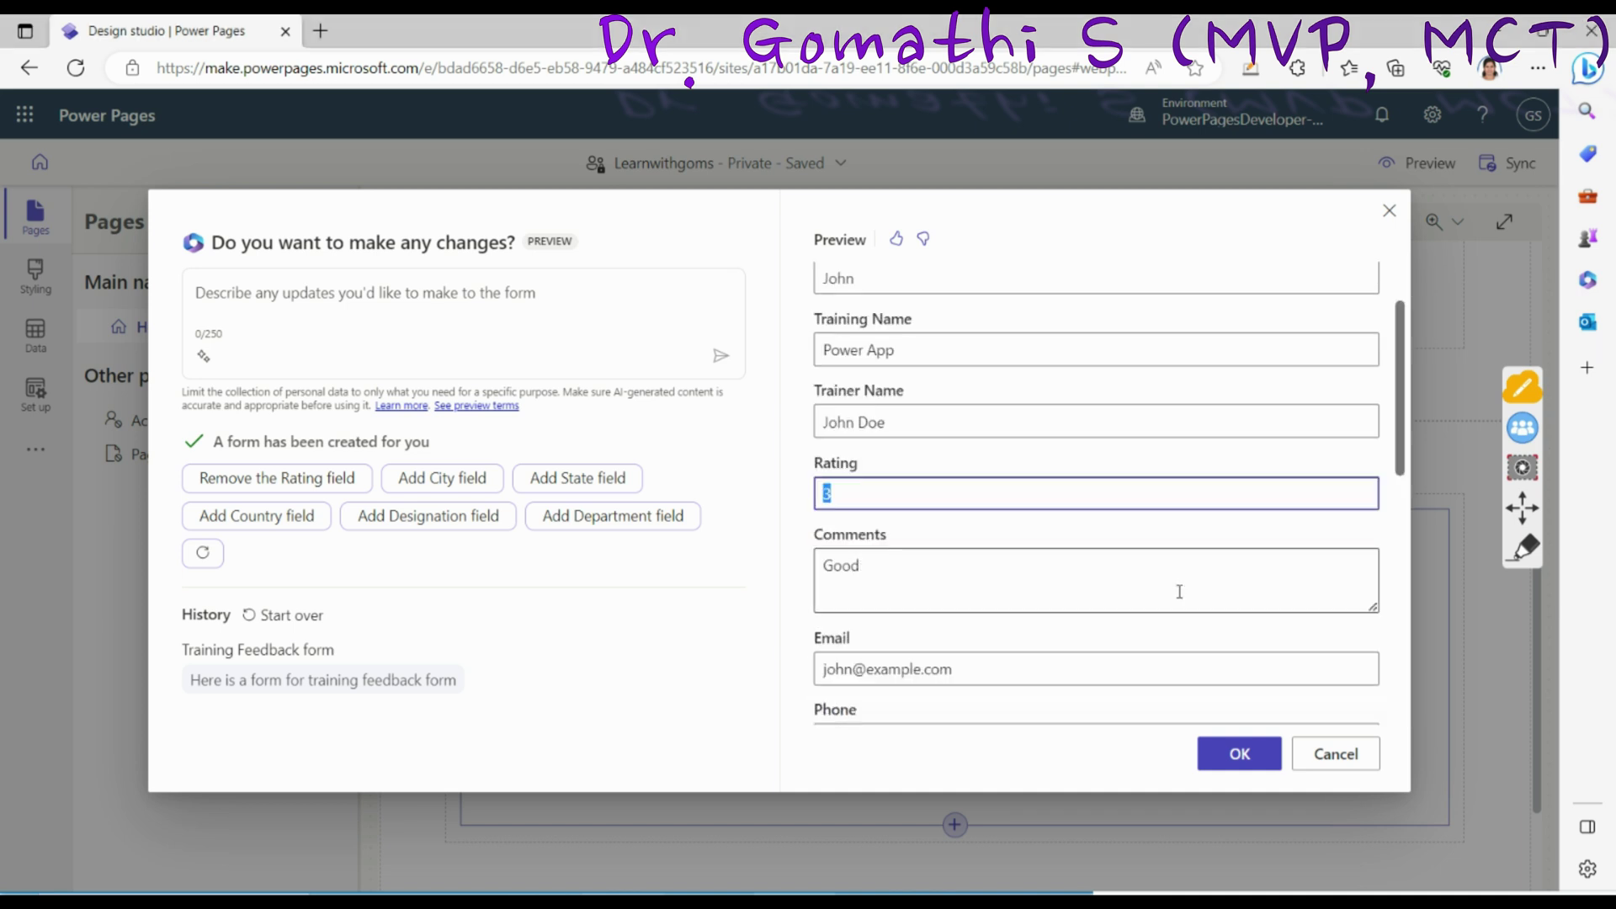
{"action": "scroll", "coordinate": [1116, 595], "scroll_direction": "down", "scroll_amount": 5}
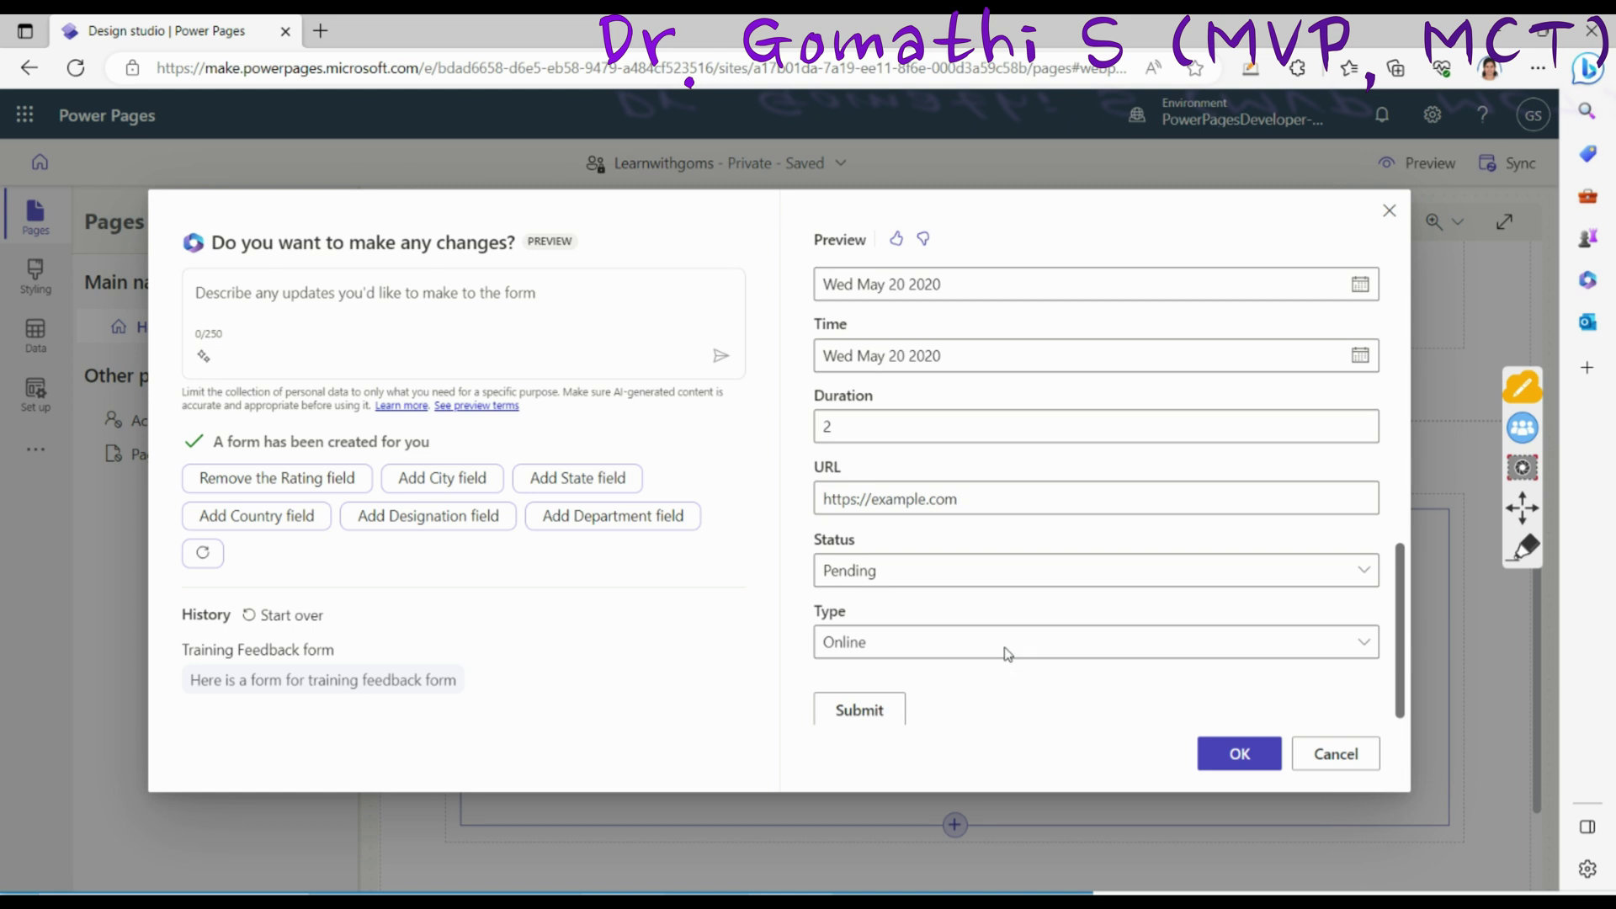
{"action": "left_click", "coordinate": [981, 572]}
{"action": "left_click", "coordinate": [982, 572]}
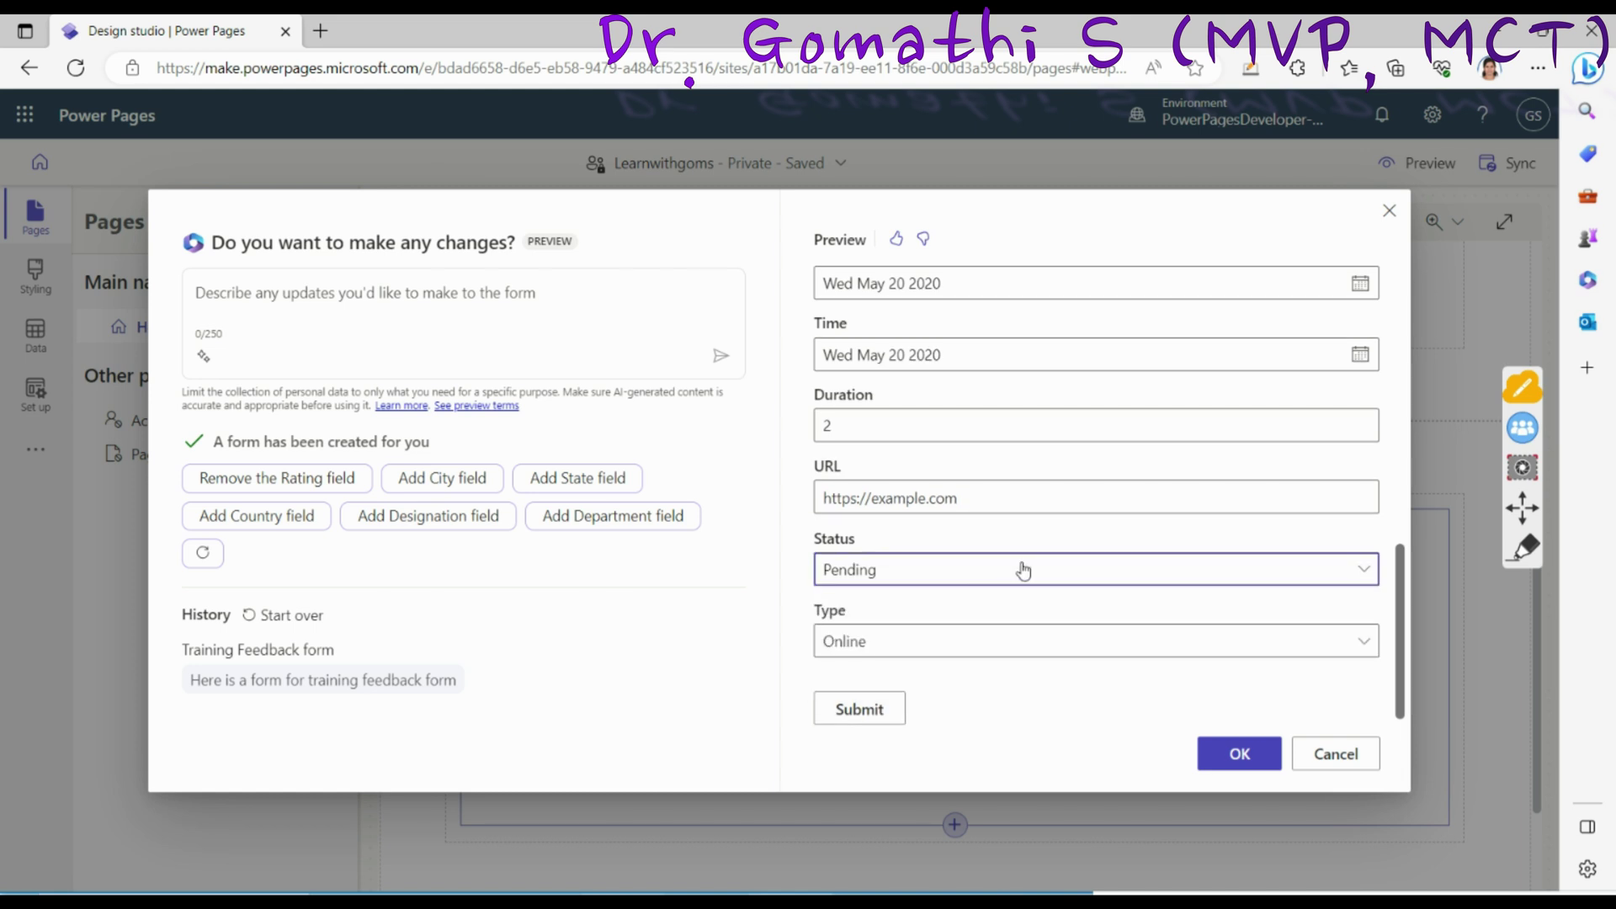
{"action": "left_click", "coordinate": [986, 640]}
{"action": "left_click", "coordinate": [989, 638]}
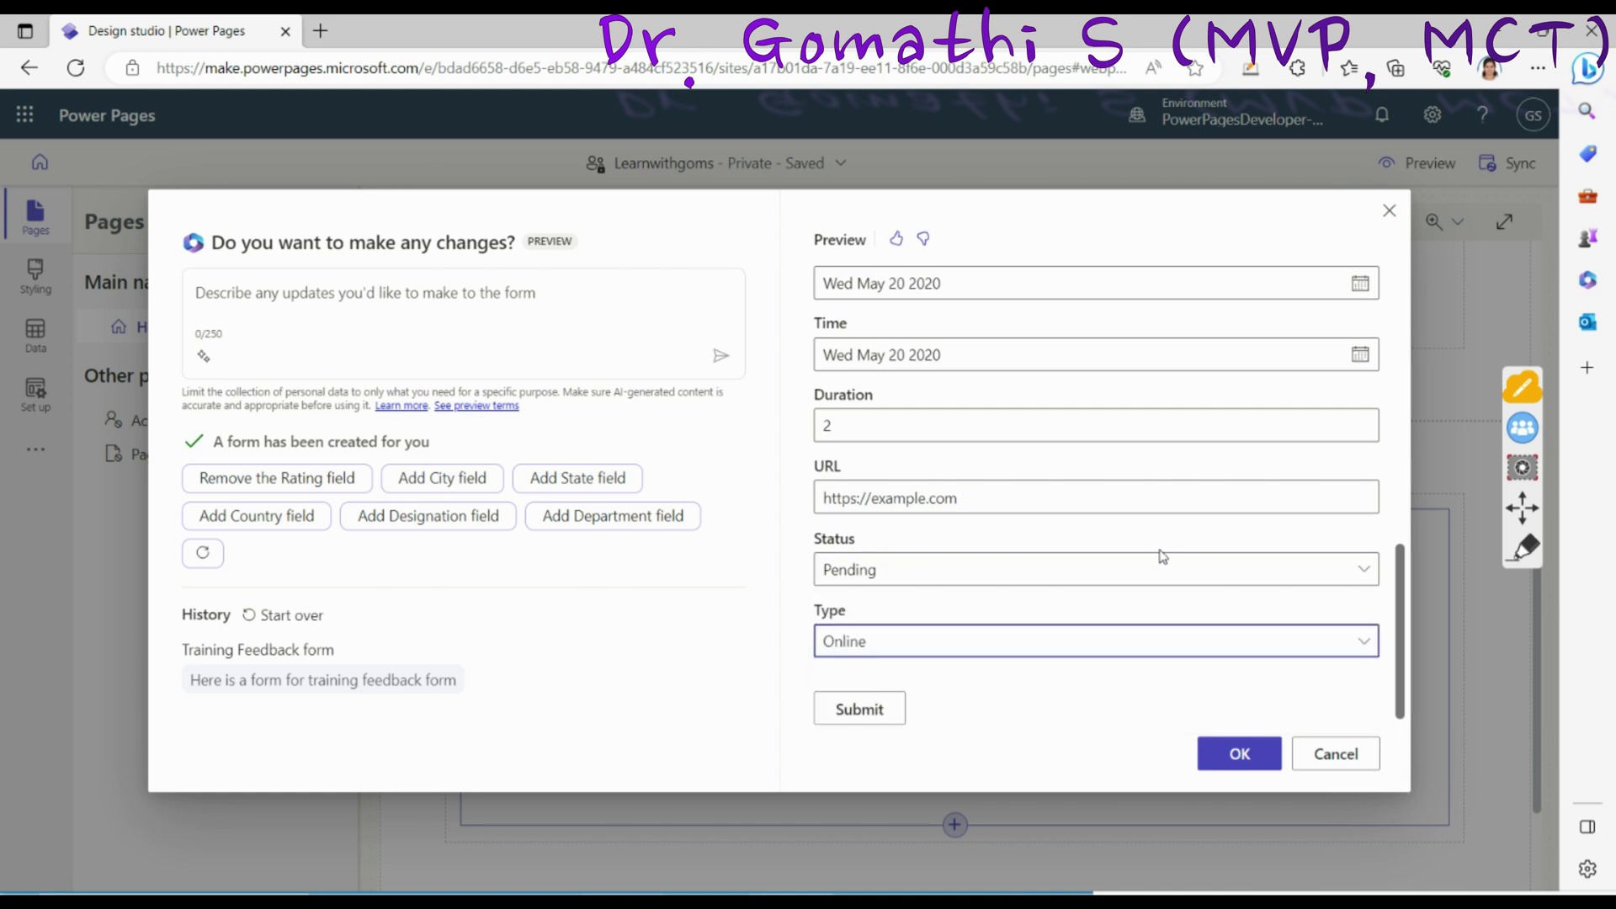
Step: Circle the group of suggested form changes in ink, mark each suggestion, and clear the annotations
{"action": "left_click", "coordinate": [1523, 548]}
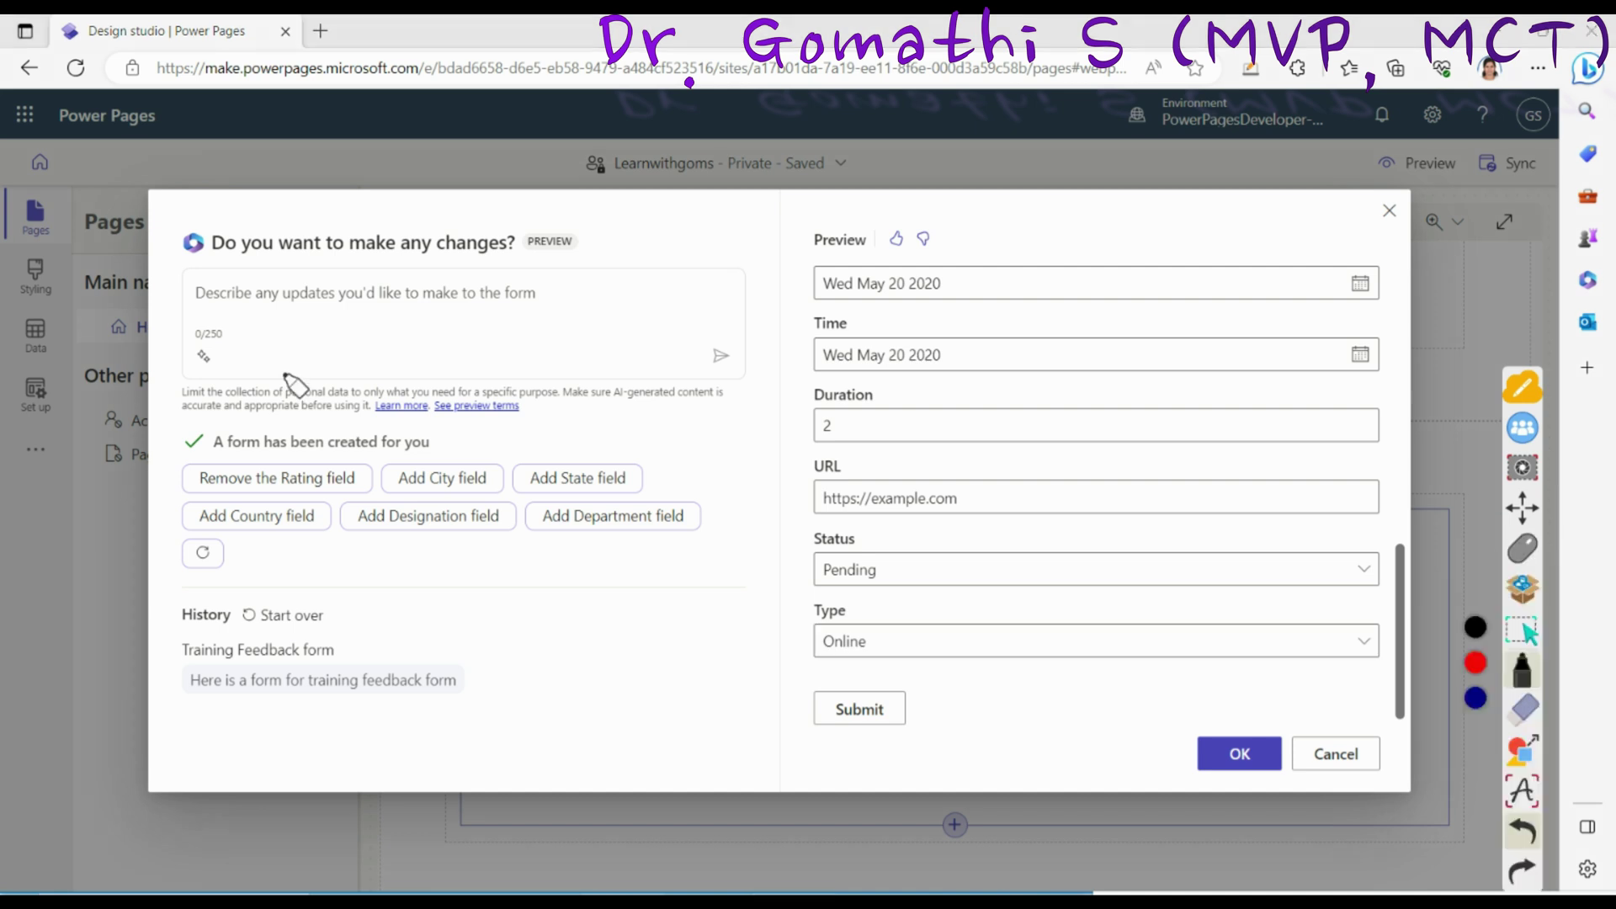
{"action": "mouse_move", "coordinate": [393, 422]}
{"action": "left_mouse_down"}
{"action": "mouse_move", "coordinate": [282, 412]}
{"action": "mouse_move", "coordinate": [157, 481]}
{"action": "mouse_move", "coordinate": [221, 621]}
{"action": "mouse_move", "coordinate": [670, 623]}
{"action": "mouse_move", "coordinate": [644, 433]}
{"action": "mouse_move", "coordinate": [362, 412]}
{"action": "left_mouse_up"}
{"action": "left_click_drag", "start_coordinate": [278, 468], "coordinate": [370, 434]}
{"action": "mouse_move", "coordinate": [451, 470]}
{"action": "left_mouse_down"}
{"action": "mouse_move", "coordinate": [505, 438]}
{"action": "mouse_move", "coordinate": [655, 450]}
{"action": "left_mouse_up"}
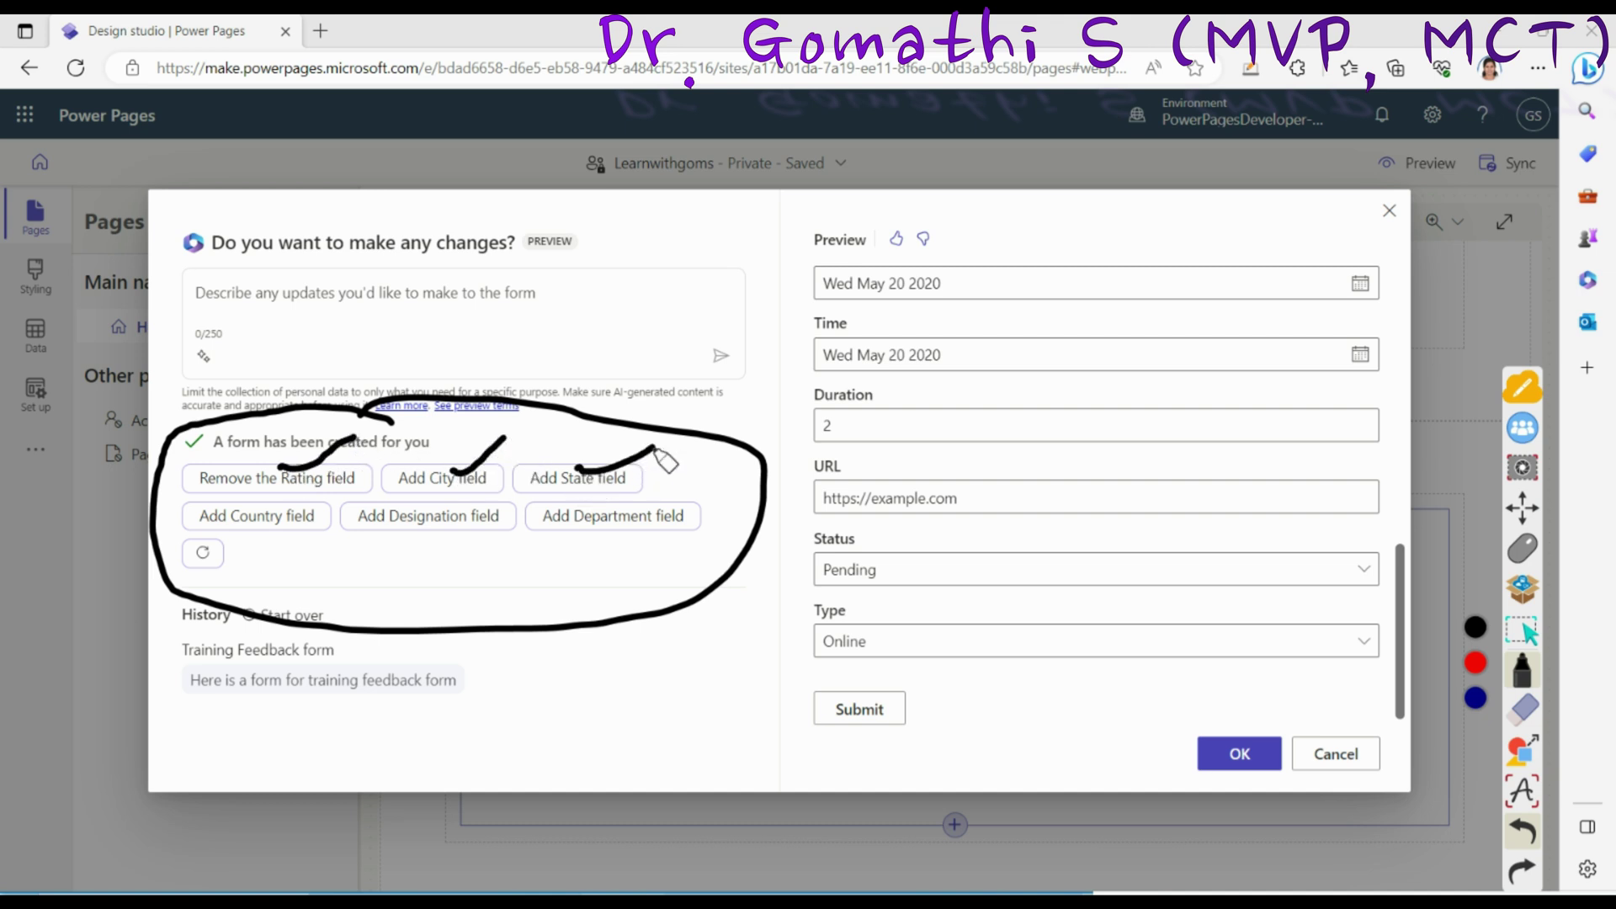
{"action": "left_click_drag", "start_coordinate": [236, 519], "coordinate": [274, 570]}
{"action": "left_click_drag", "start_coordinate": [434, 517], "coordinate": [463, 567]}
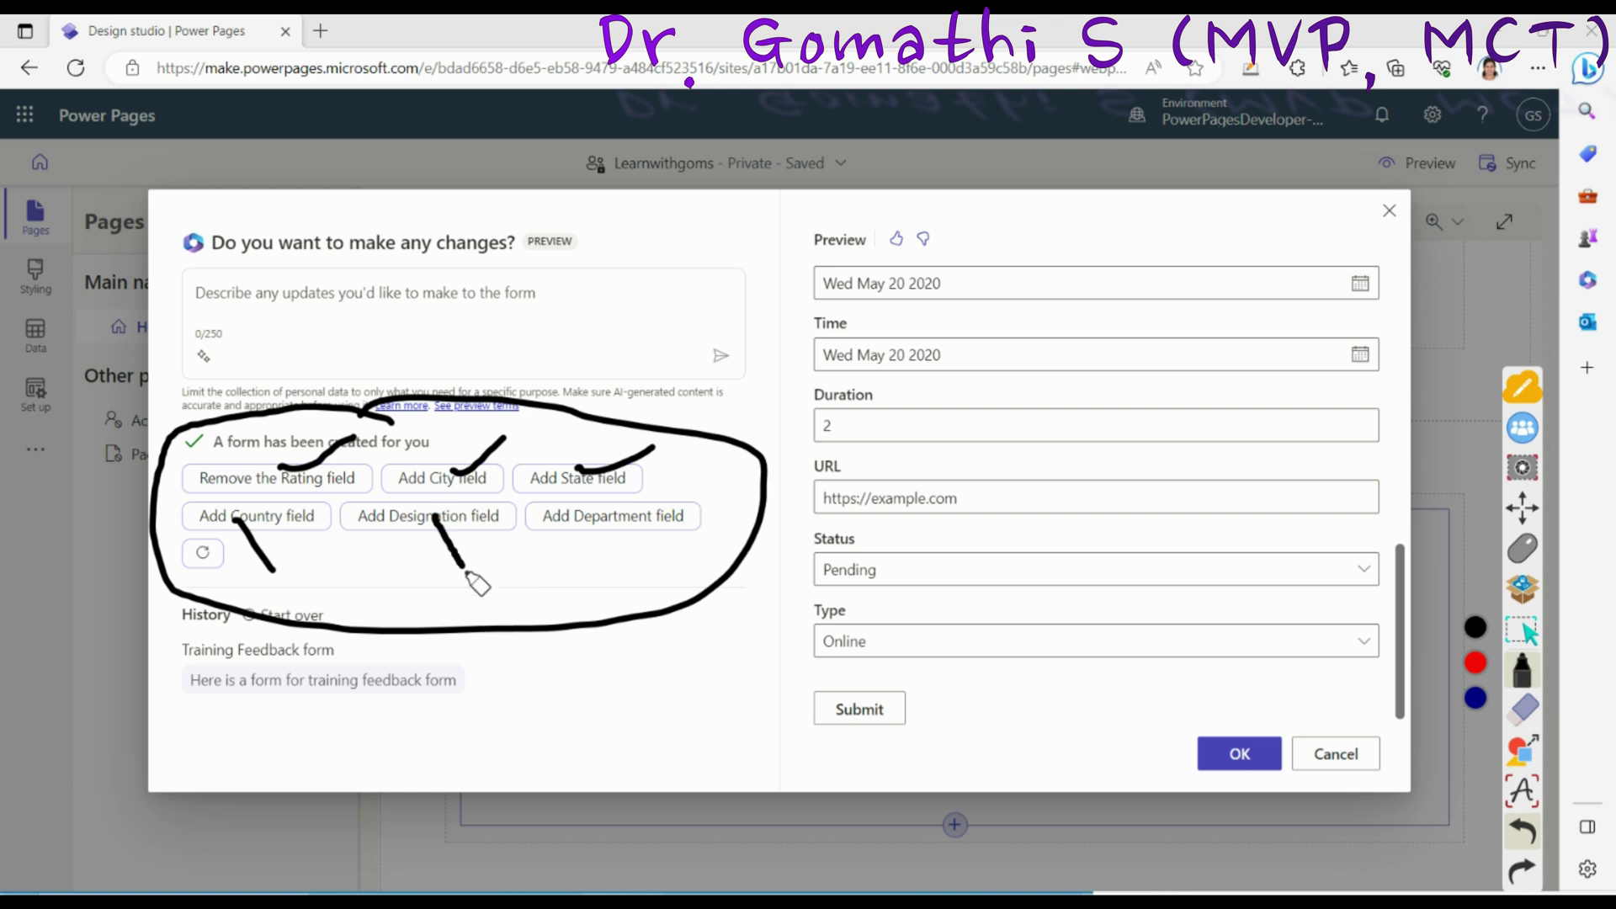
{"action": "left_click_drag", "start_coordinate": [594, 505], "coordinate": [599, 530]}
{"action": "left_click", "coordinate": [1523, 707]}
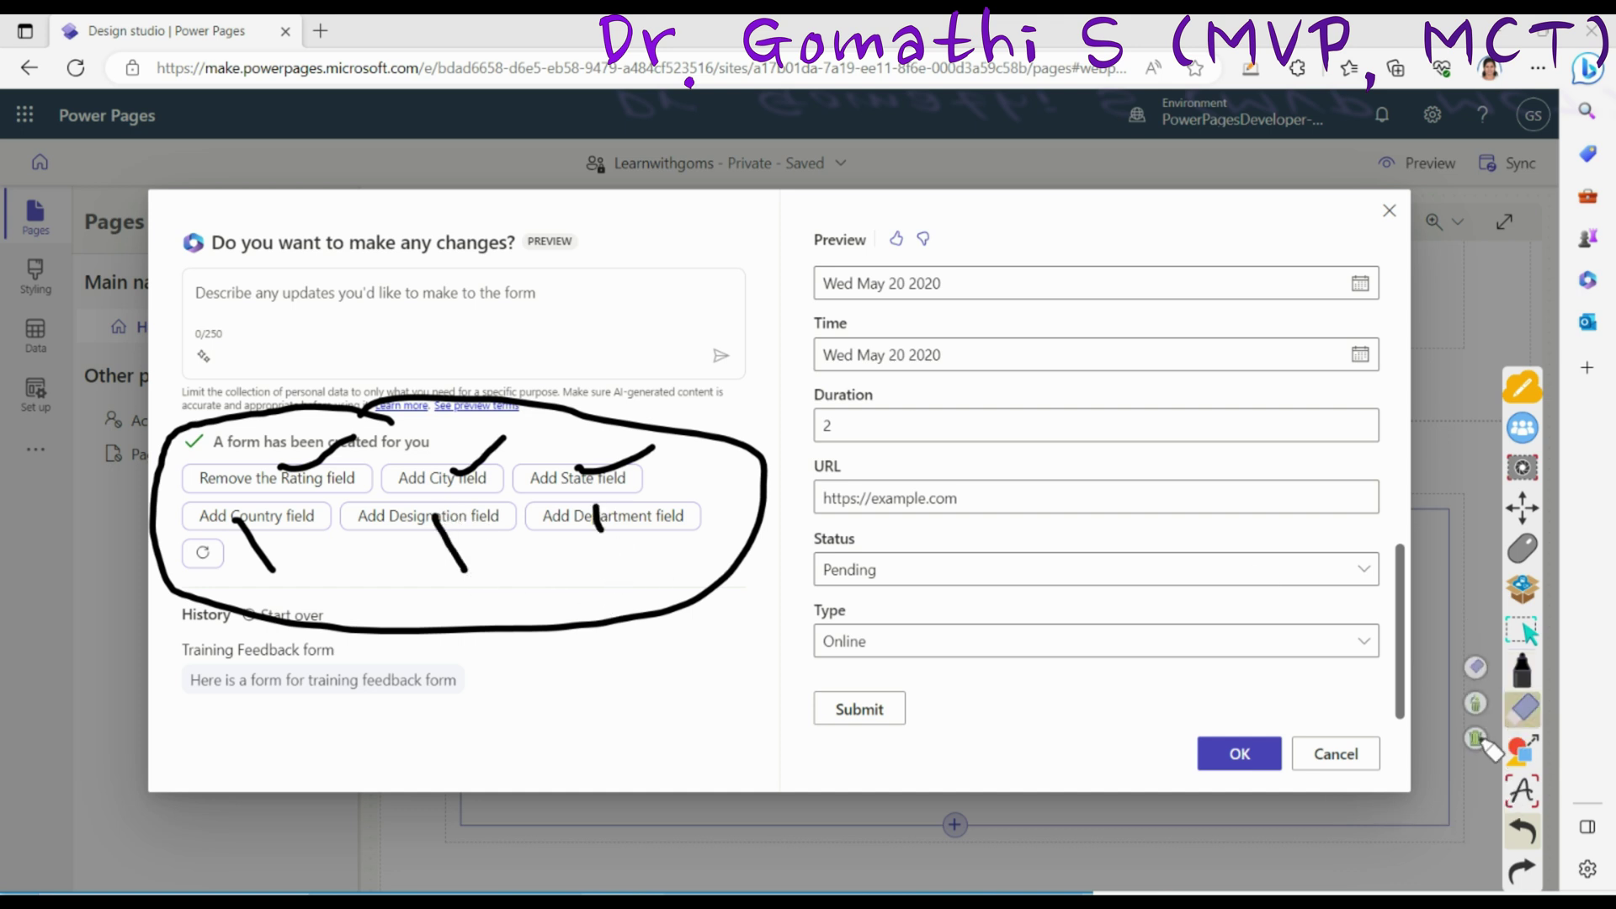
{"action": "left_click", "coordinate": [1477, 739]}
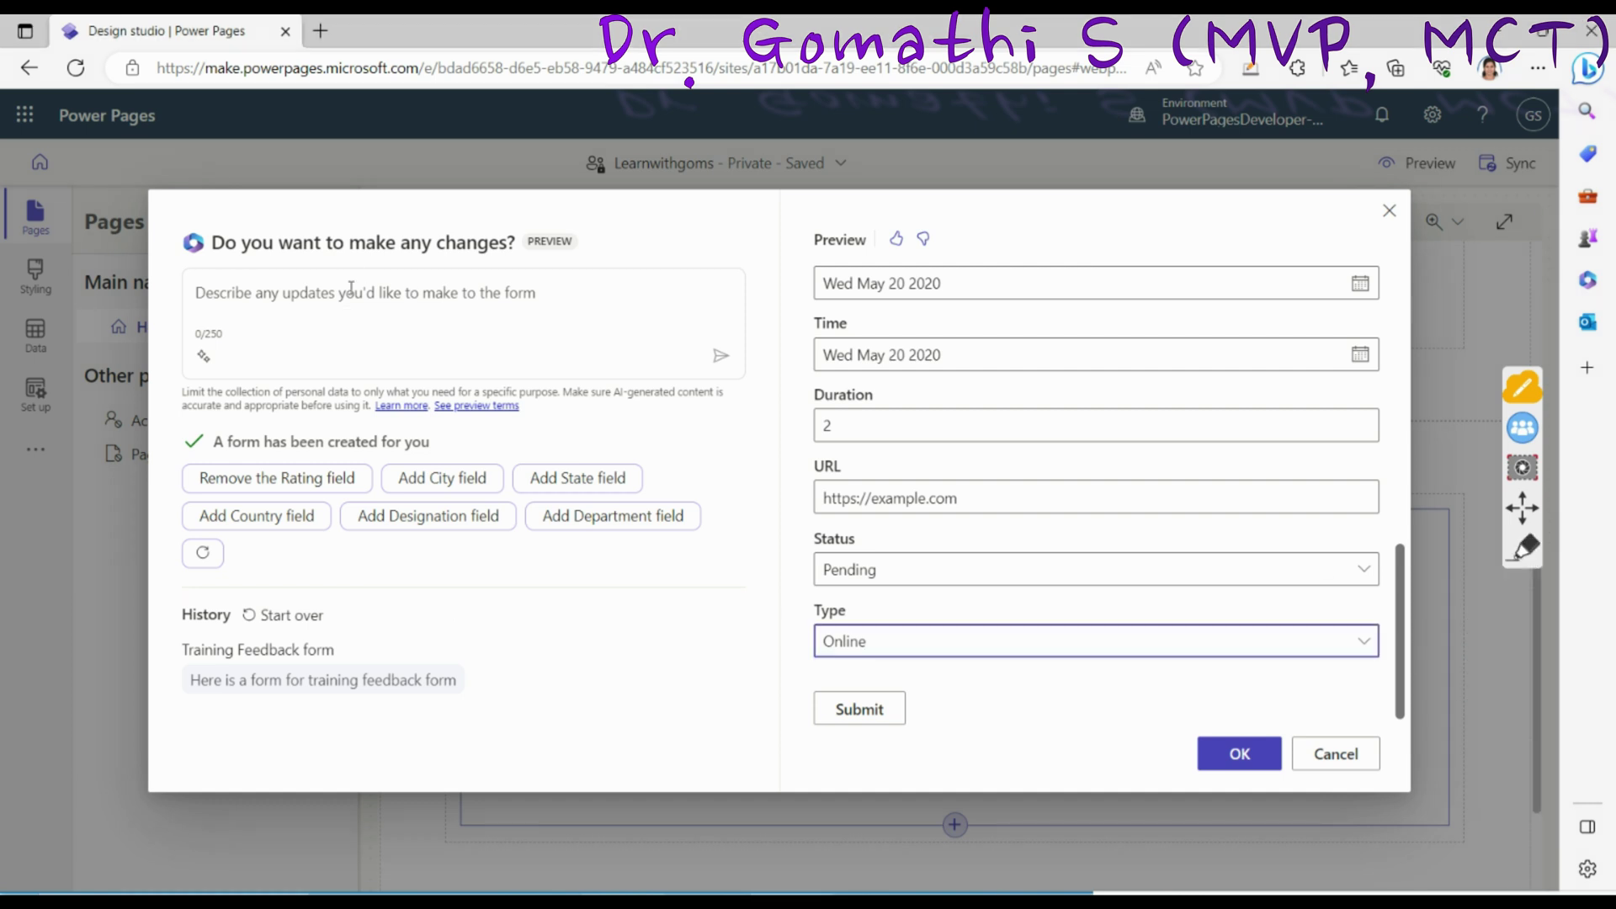
Step: Enter "Update Rating field as CheckBox" as the change request for the form
{"action": "left_click", "coordinate": [351, 287]}
{"action": "type", "text": "Update"}
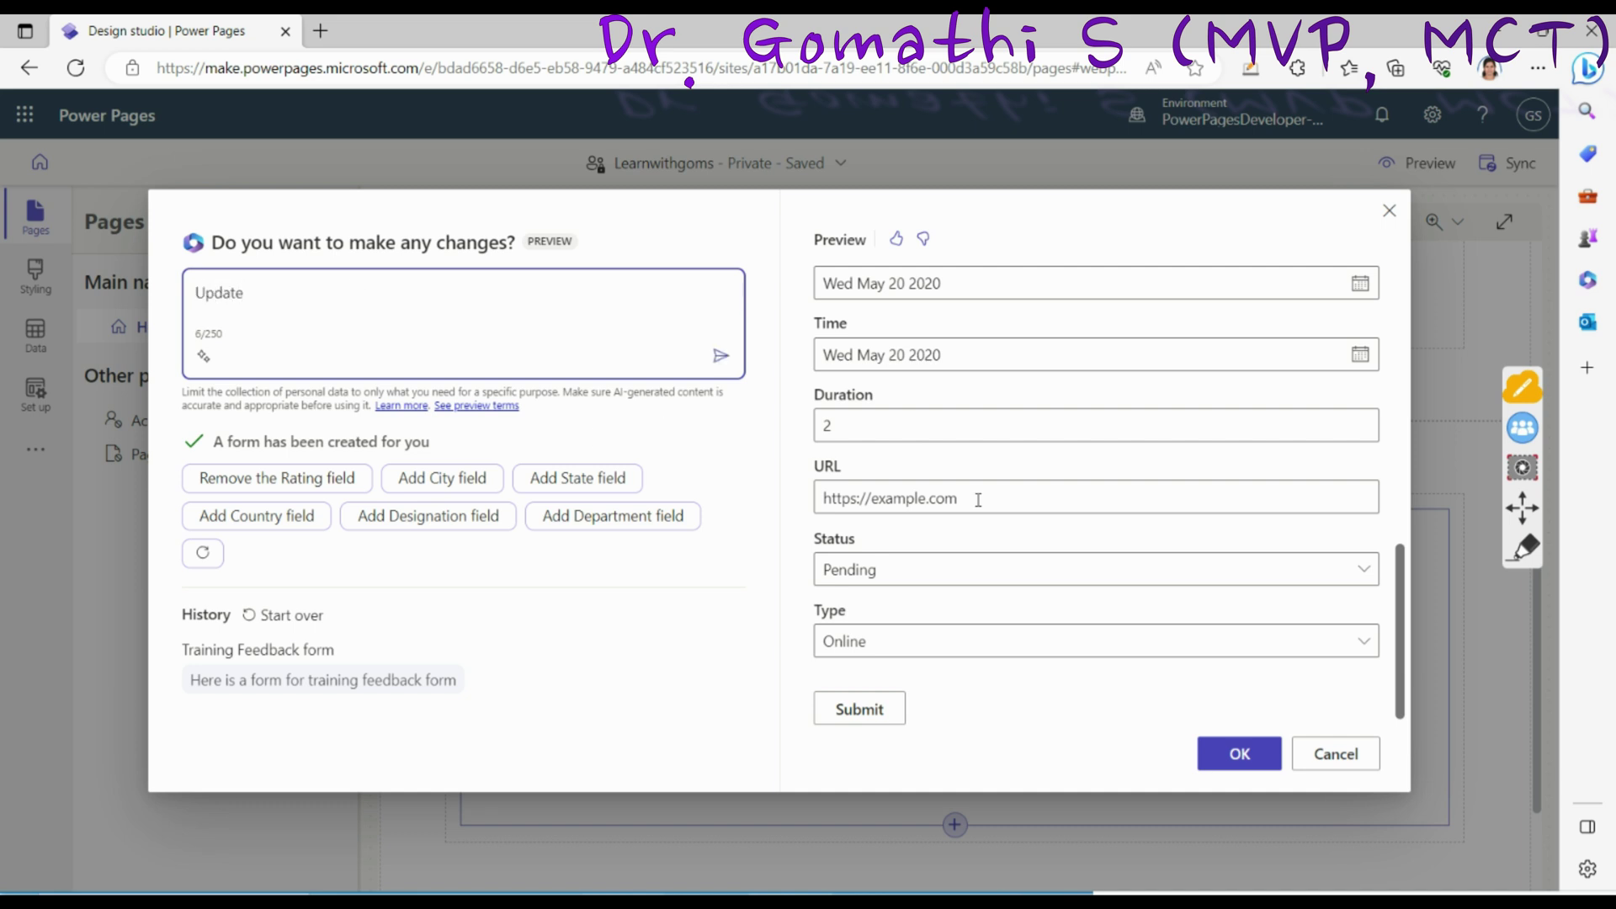
{"action": "scroll", "coordinate": [980, 498], "scroll_direction": "up", "scroll_amount": 5}
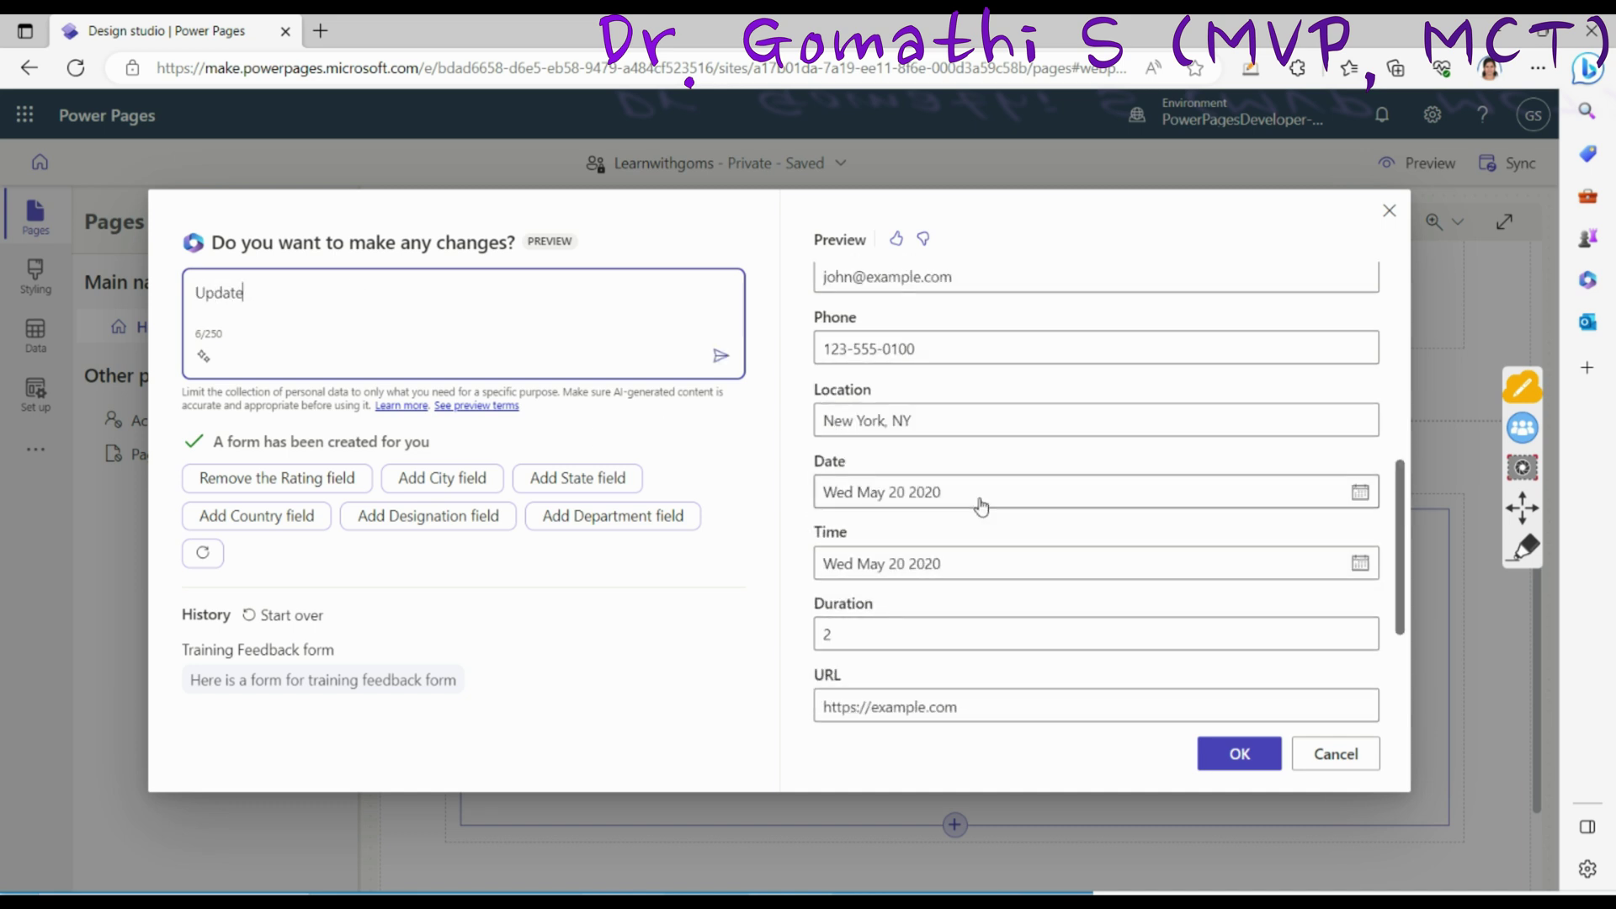
{"action": "scroll", "coordinate": [981, 498], "scroll_direction": "up", "scroll_amount": 5}
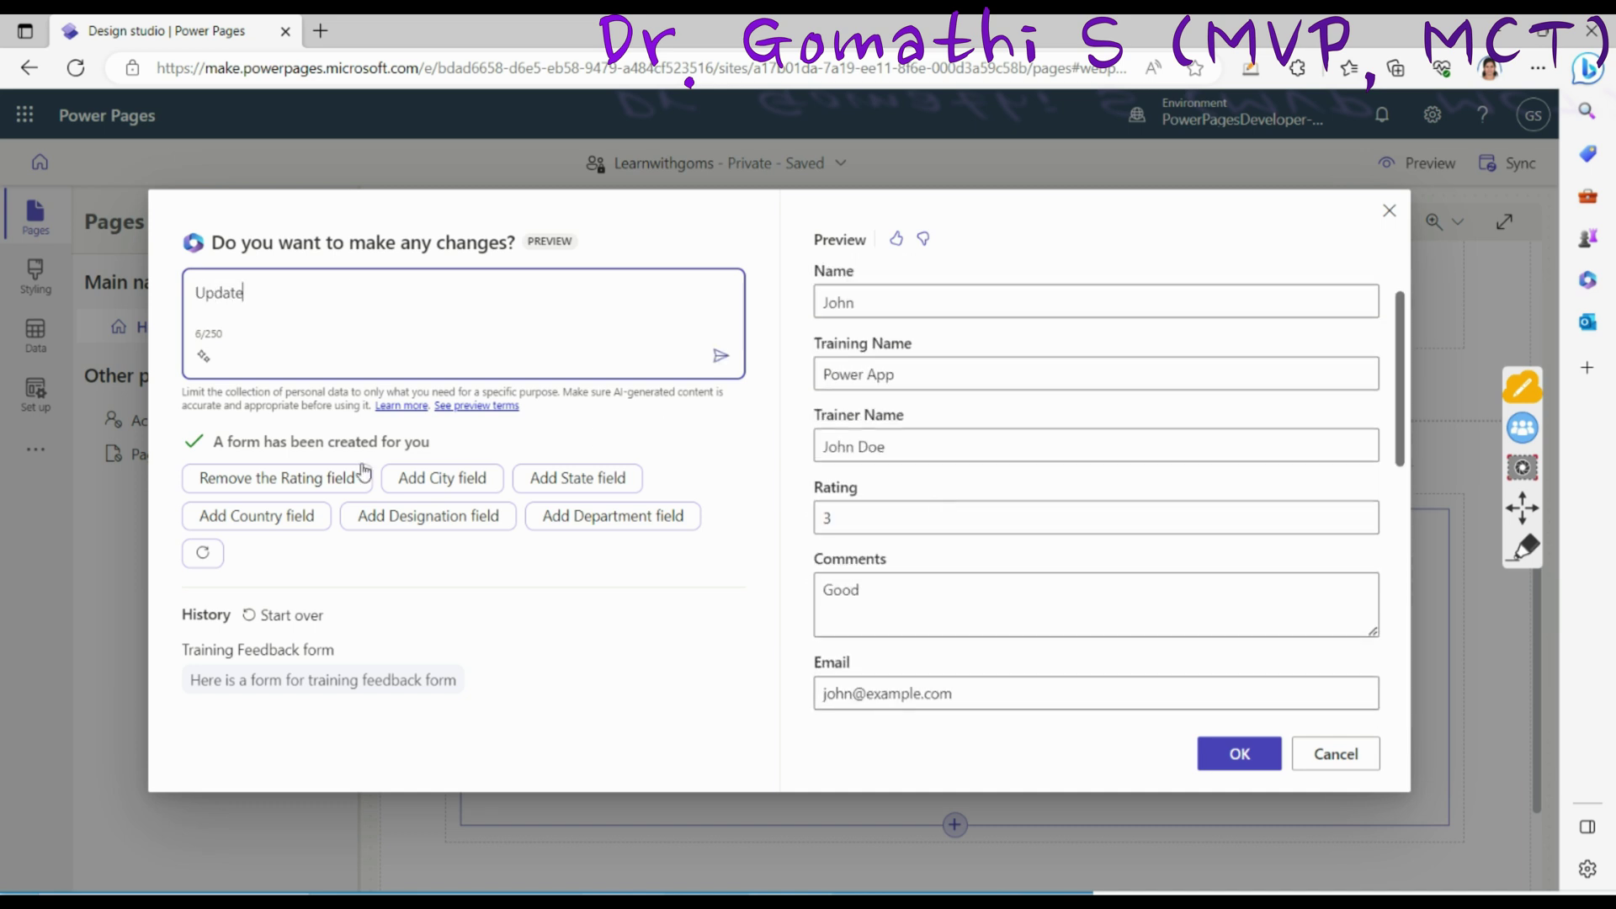
{"action": "type", "text": "e Rarting"}
{"action": "key", "text": "BackSpace"}
{"action": "type", "text": "ti"}
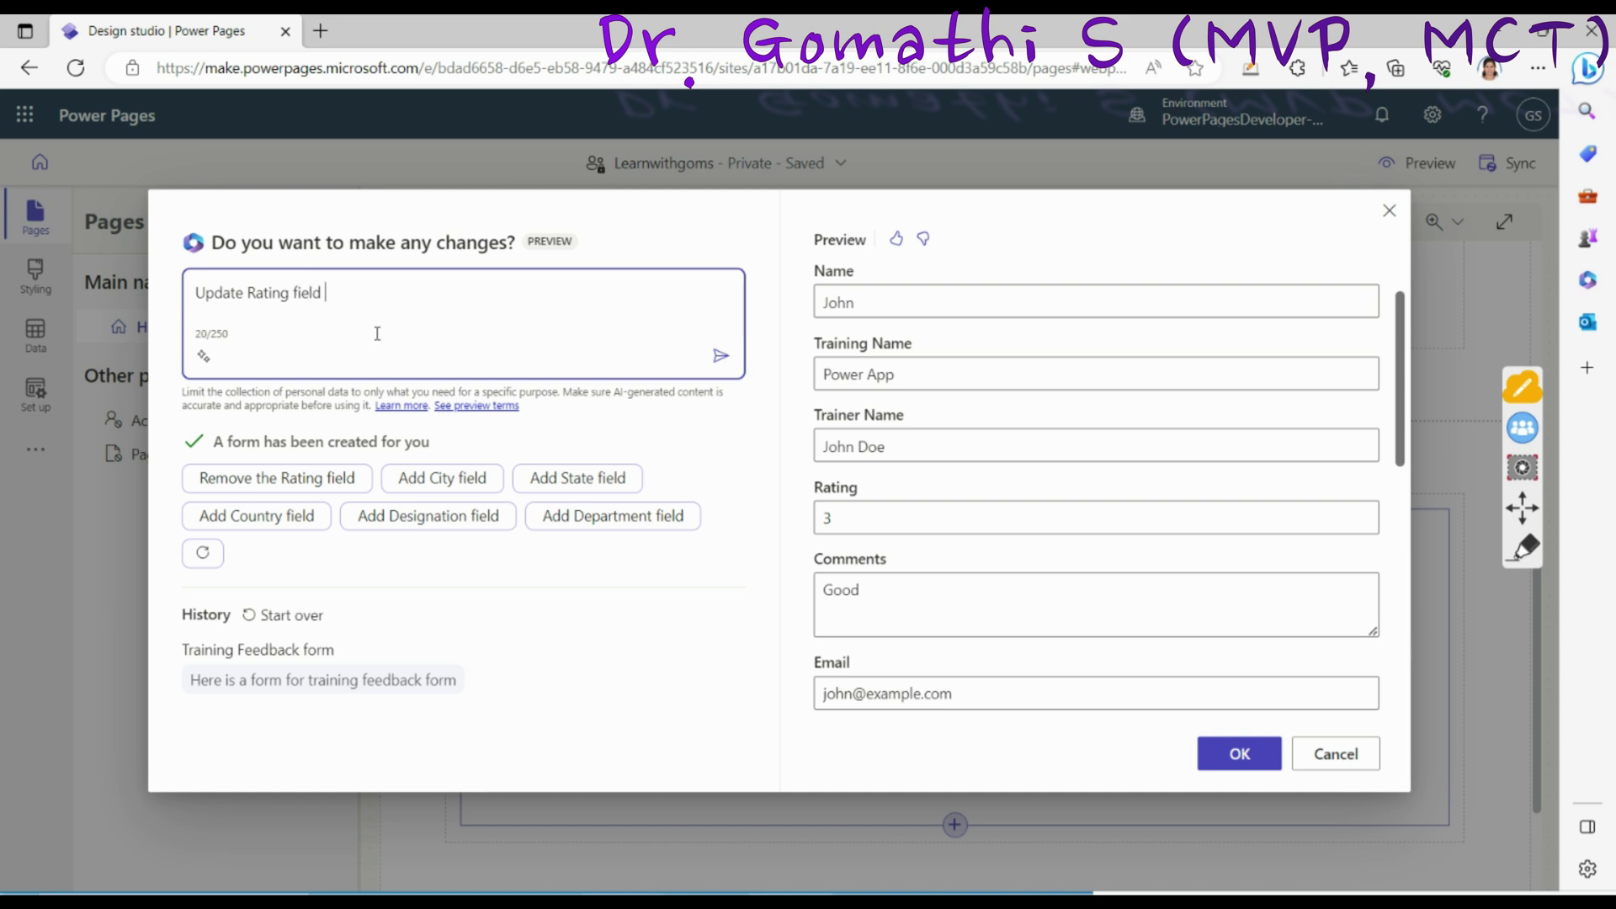
{"action": "type", "text": "CheckBox"}
{"action": "left_click_drag", "start_coordinate": [418, 292], "coordinate": [158, 296]}
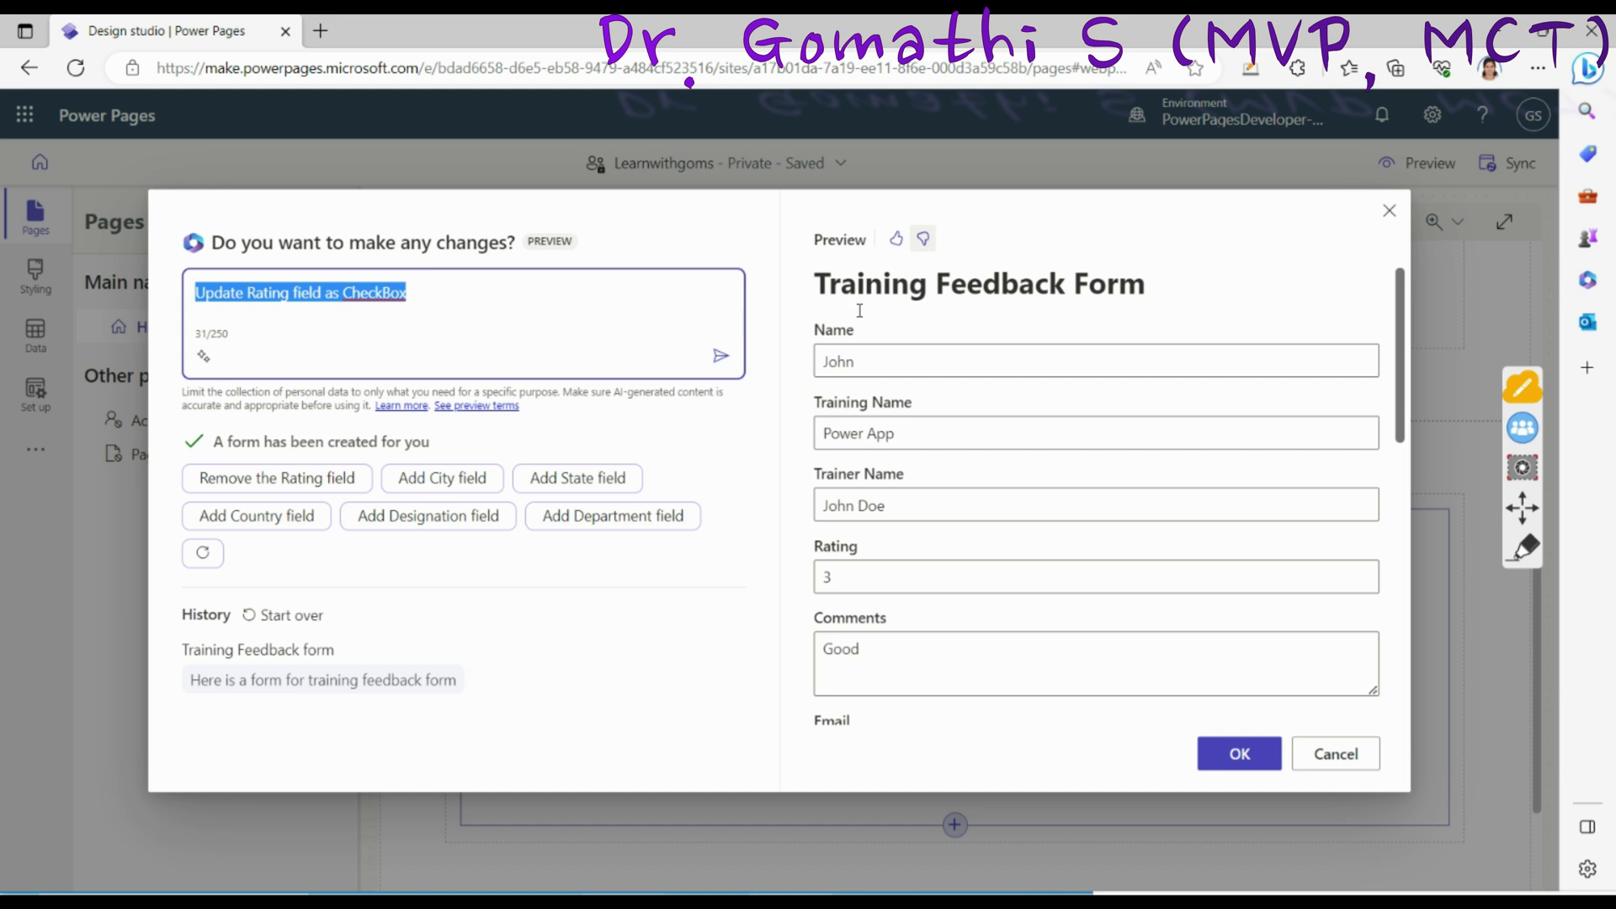
Step: Submit the Rating field change request and check the updated form preview
{"action": "scroll", "coordinate": [1235, 328], "scroll_direction": "down", "scroll_amount": 6}
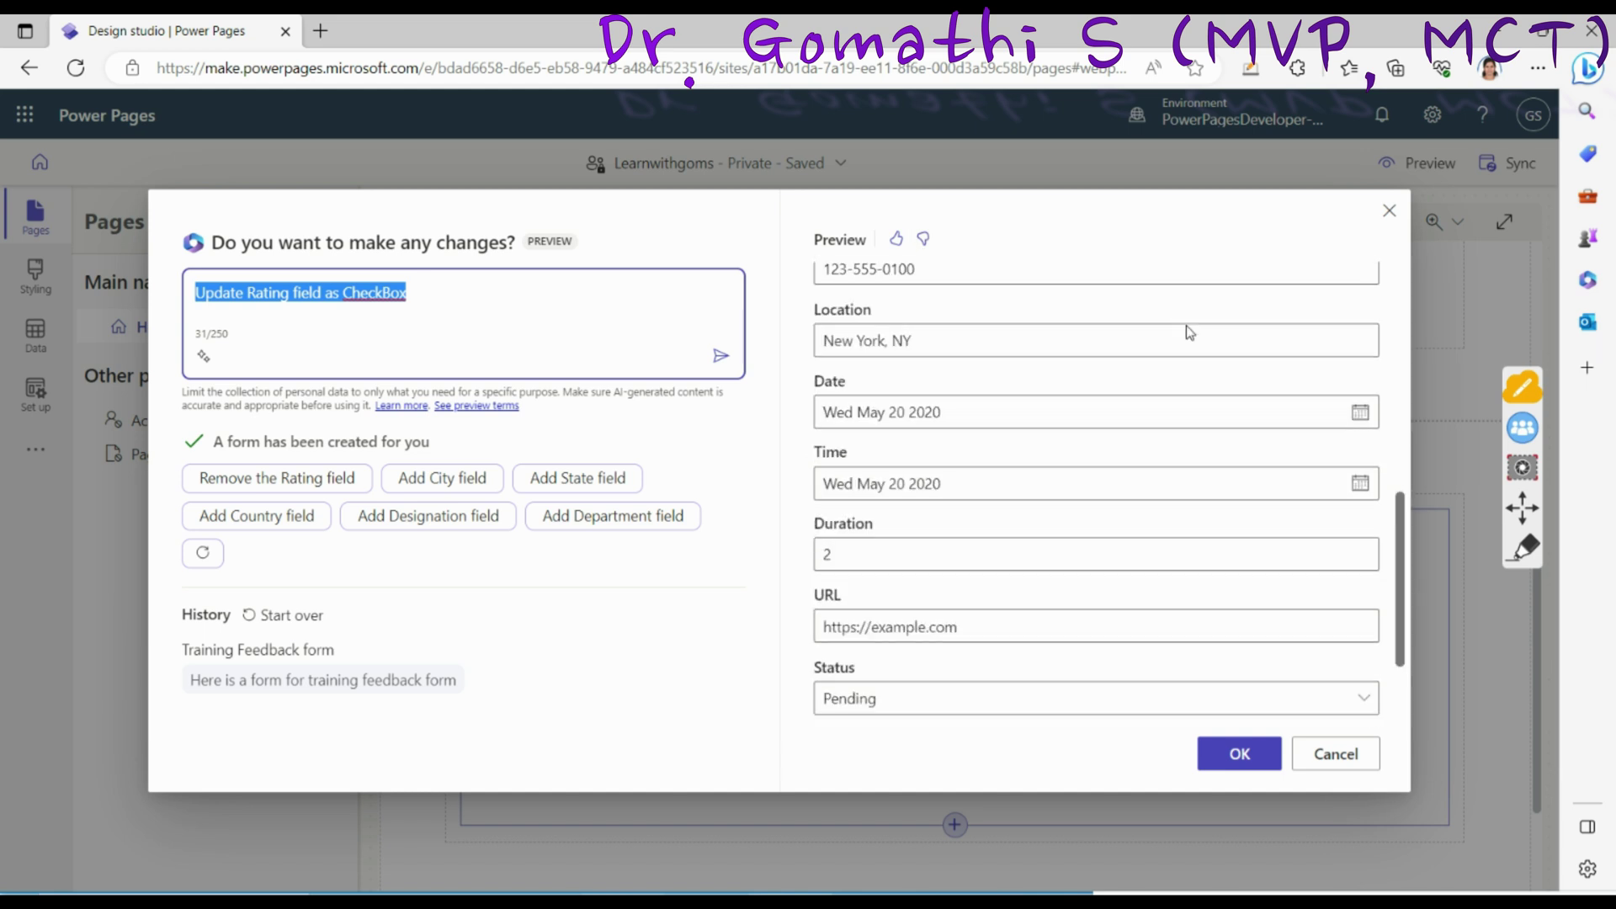
{"action": "scroll", "coordinate": [1189, 332], "scroll_direction": "down", "scroll_amount": 2}
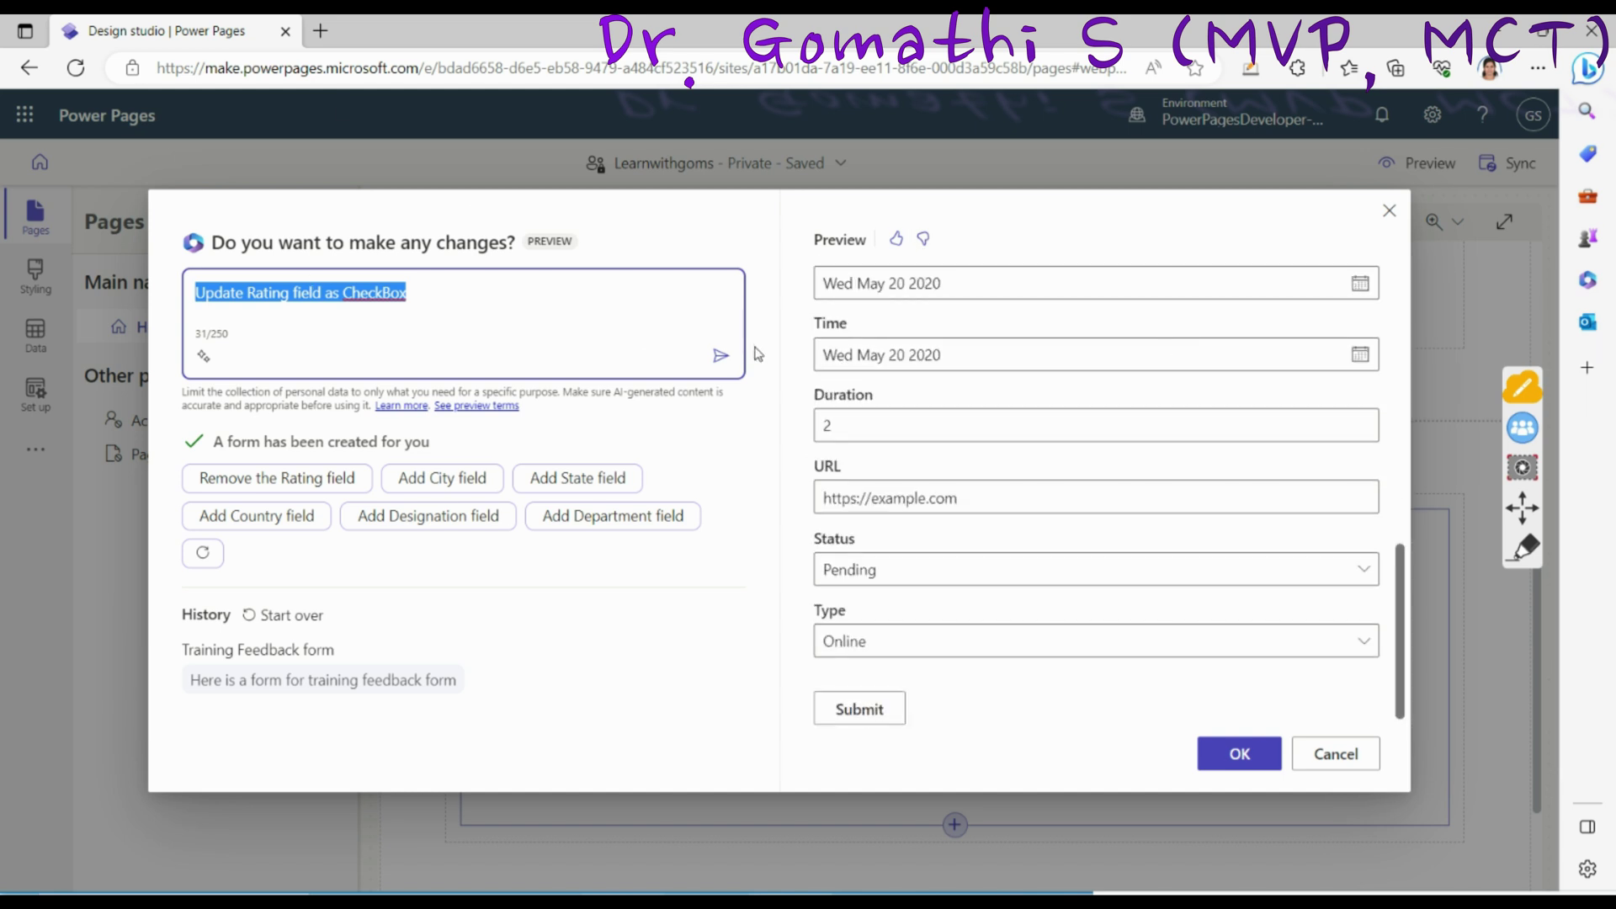
{"action": "left_click", "coordinate": [720, 356]}
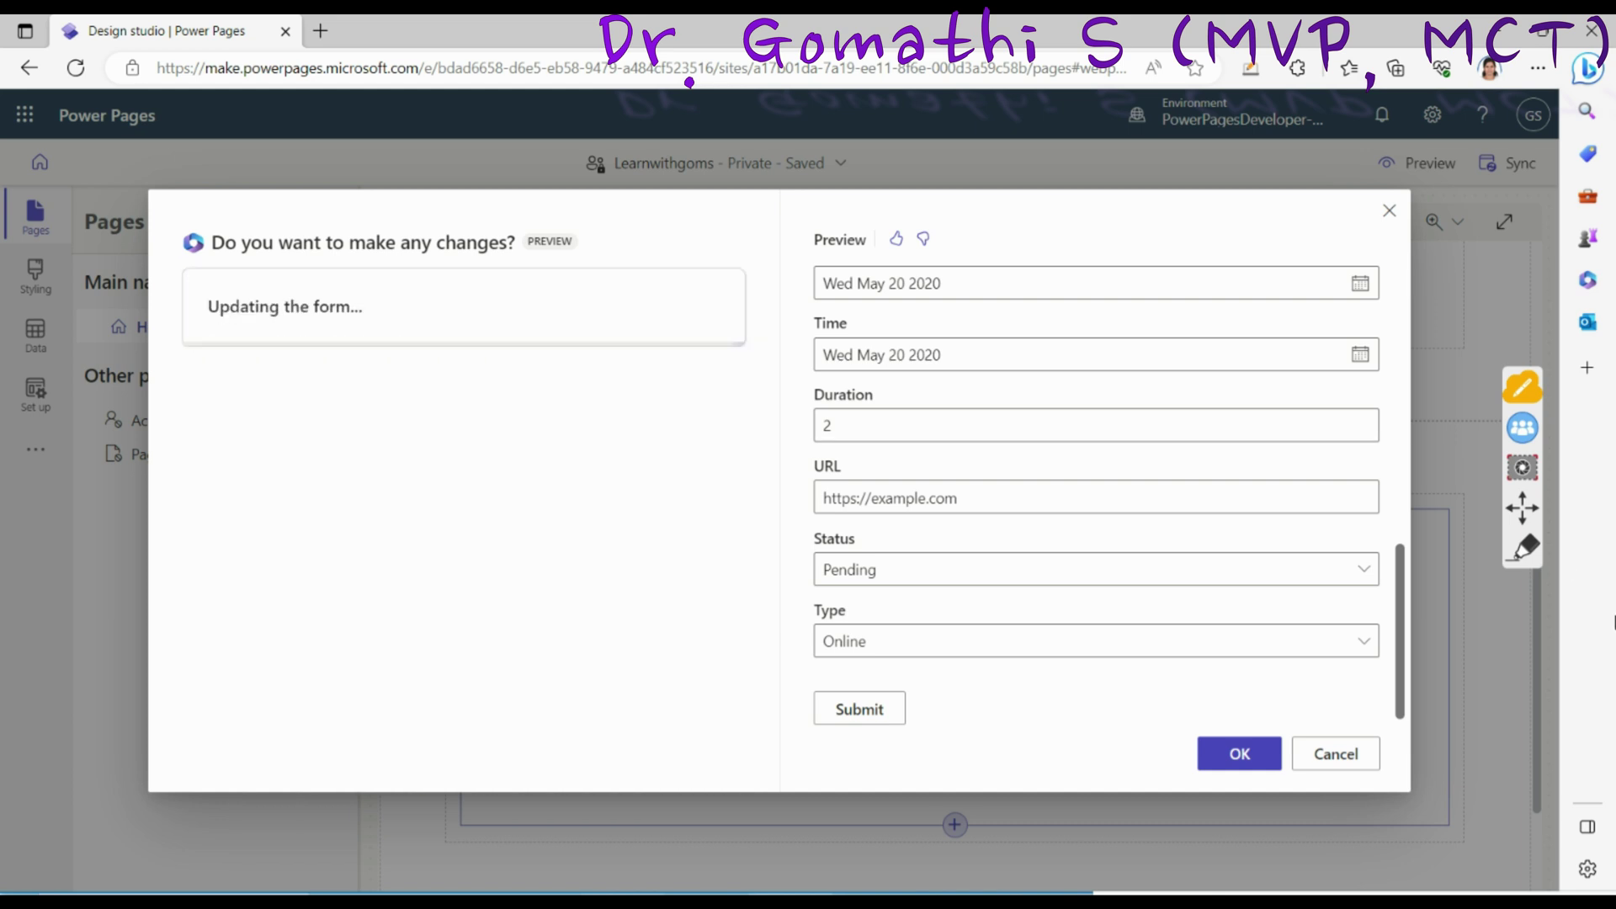
{"action": "scroll", "coordinate": [1255, 541], "scroll_direction": "up", "scroll_amount": 5}
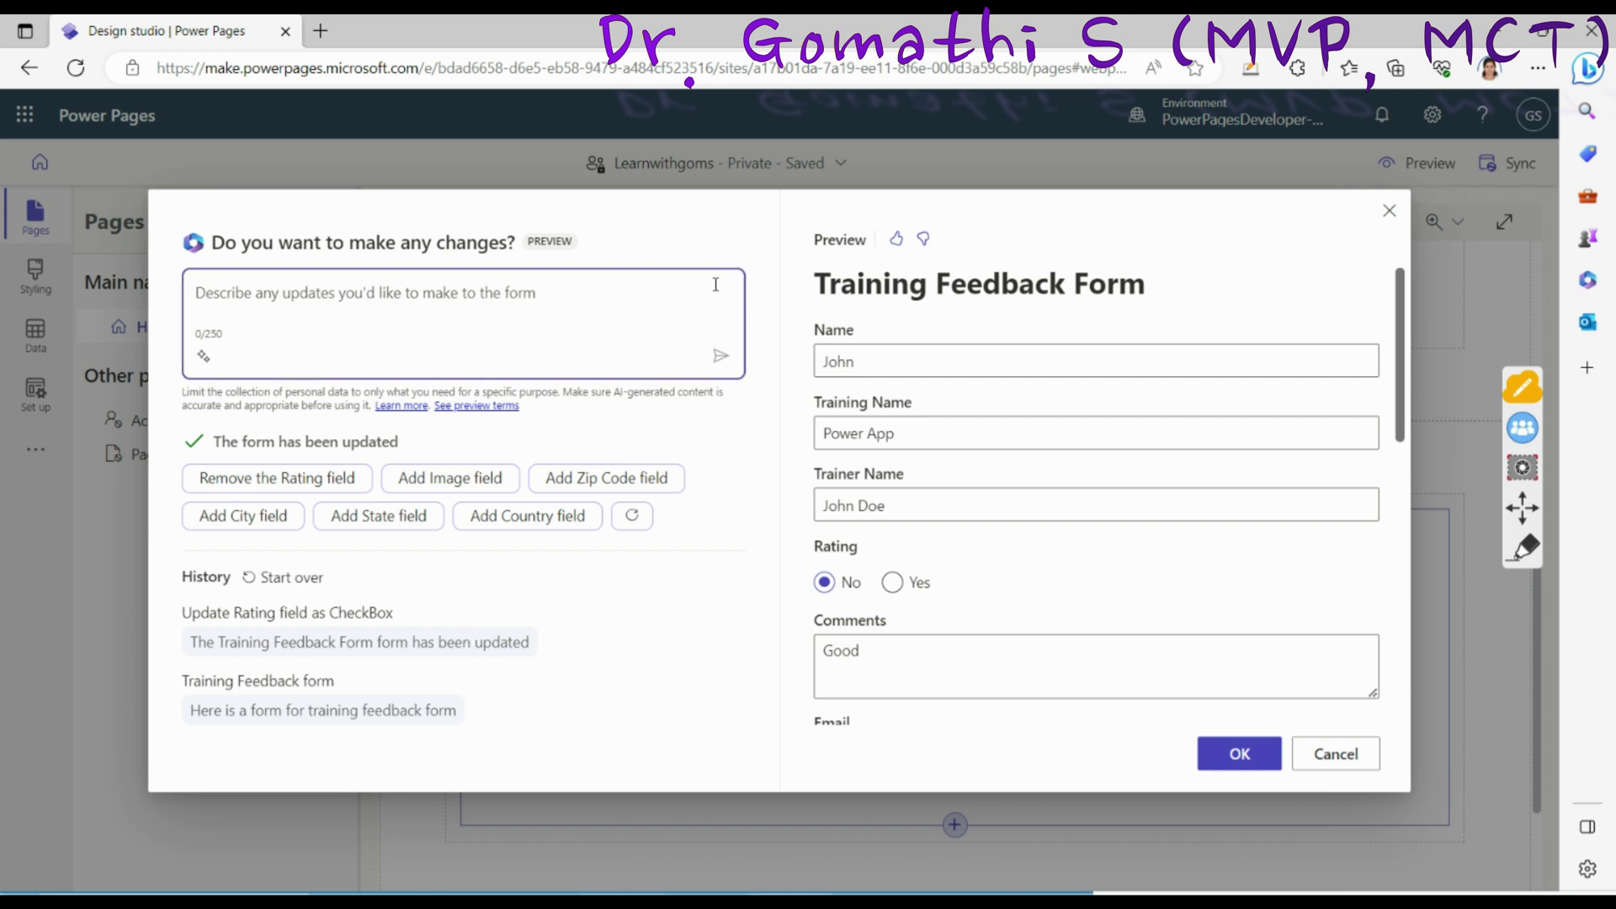
Step: Enter "Remove Rating Field" as the new change request for the form
{"action": "type", "text": "Upda"}
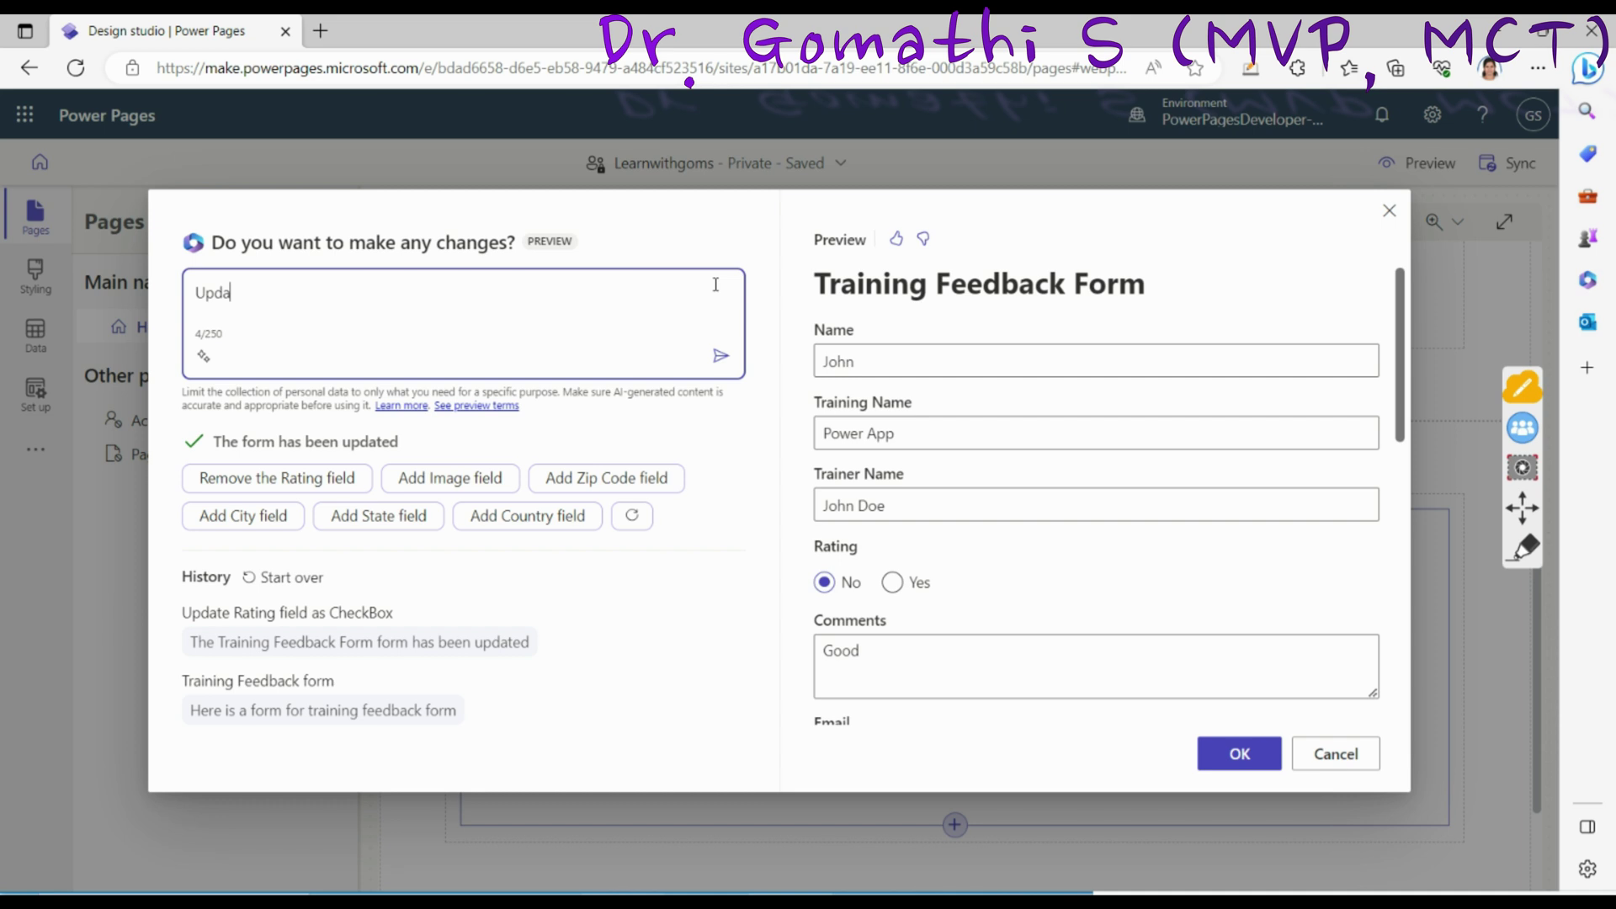
{"action": "key", "text": "BackSpace"}
{"action": "key", "text": "BackSpace"}
{"action": "key", "text": "BackSpace"}
{"action": "type", "text": "Remove Rating Field"}
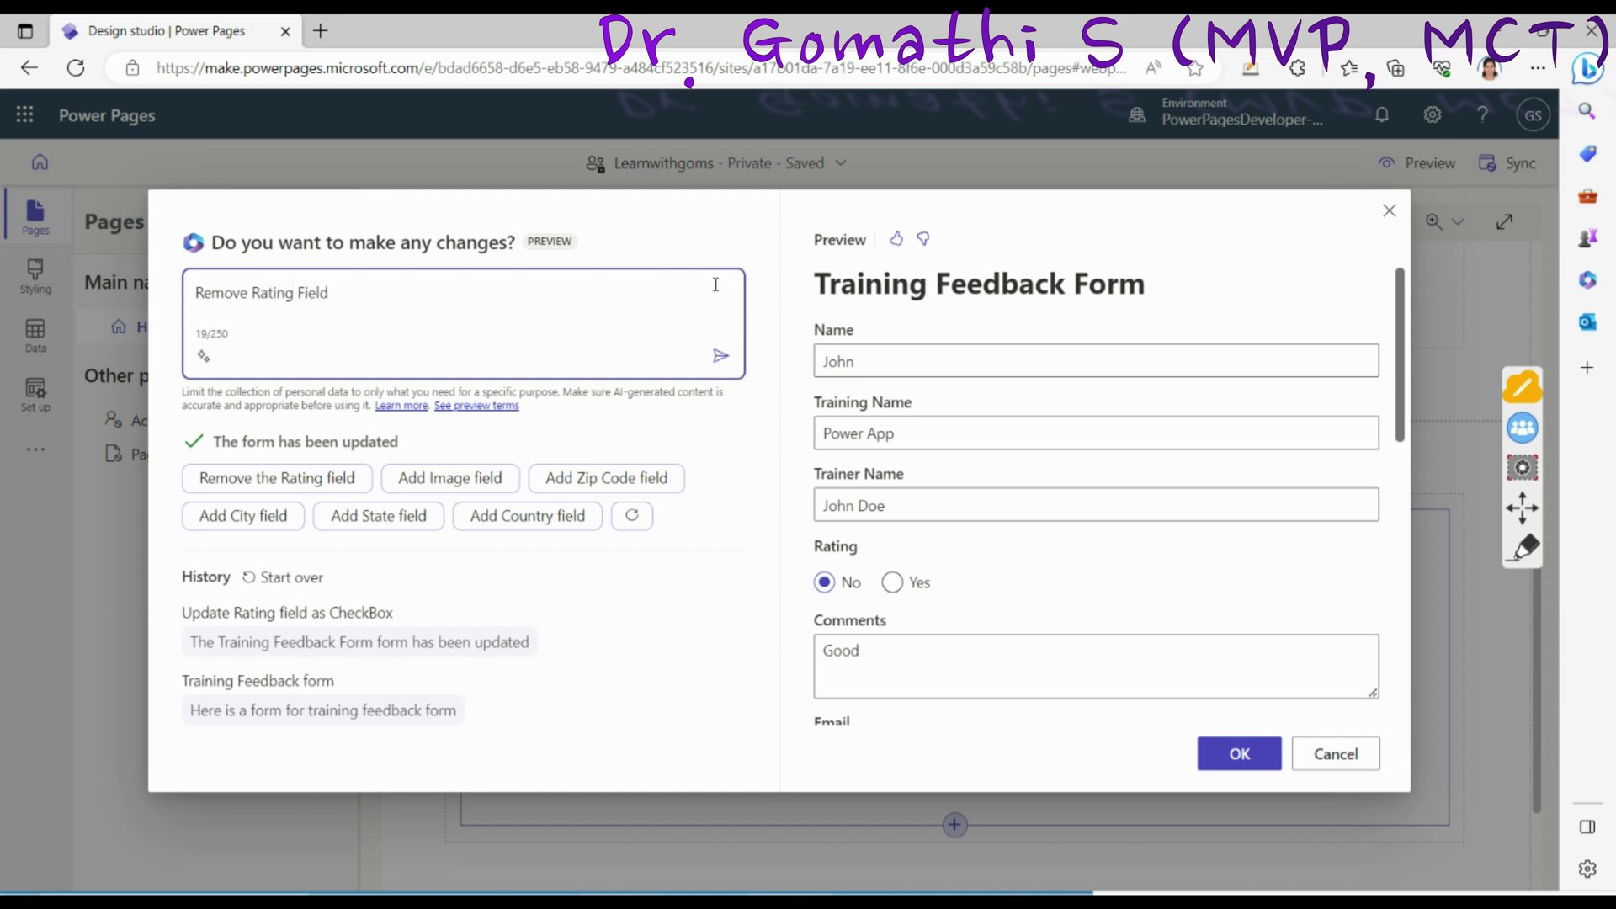
Step: Submit the Remove Rating Field request and review the fields in the updated form preview
{"action": "left_click", "coordinate": [721, 355]}
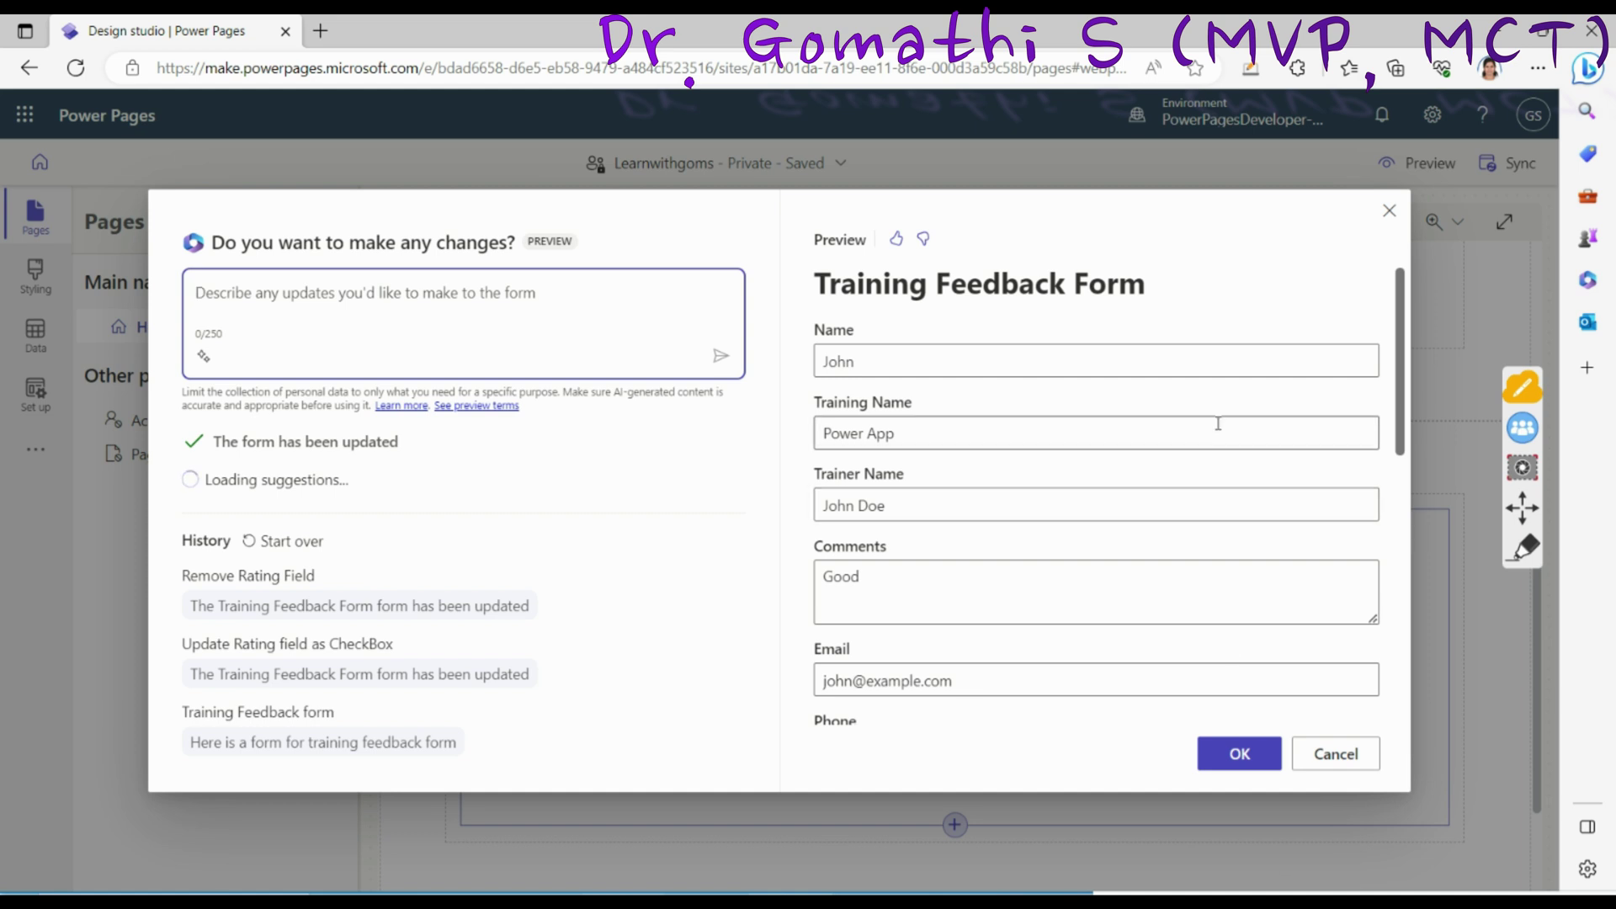
{"action": "scroll", "coordinate": [1224, 644], "scroll_direction": "down", "scroll_amount": 7}
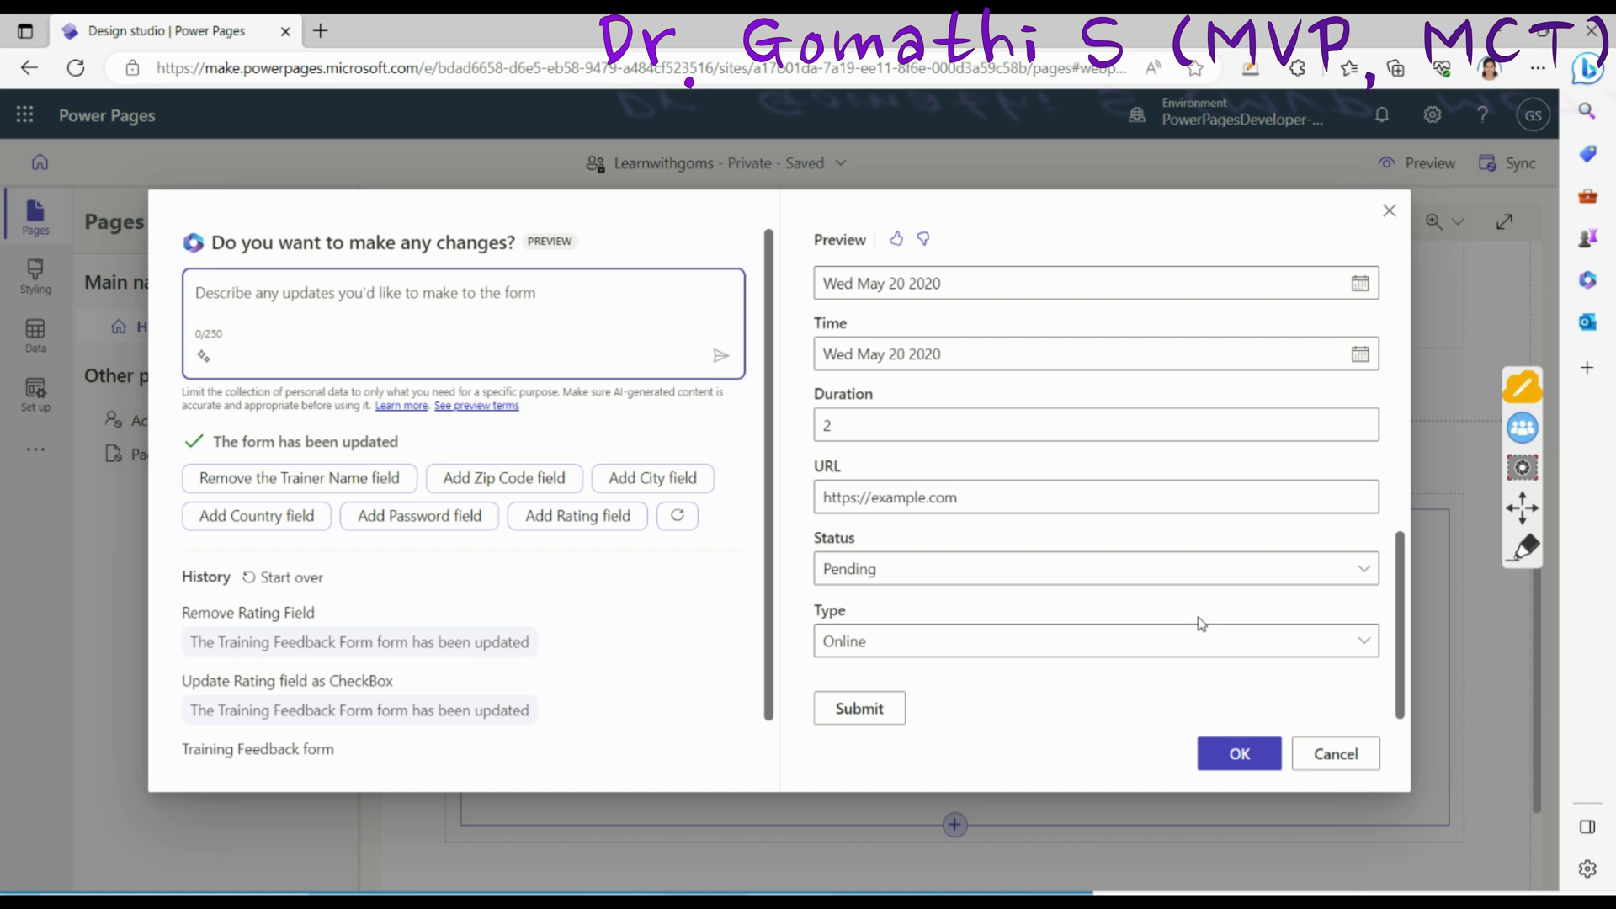
{"action": "scroll", "coordinate": [1201, 624], "scroll_direction": "up", "scroll_amount": 8}
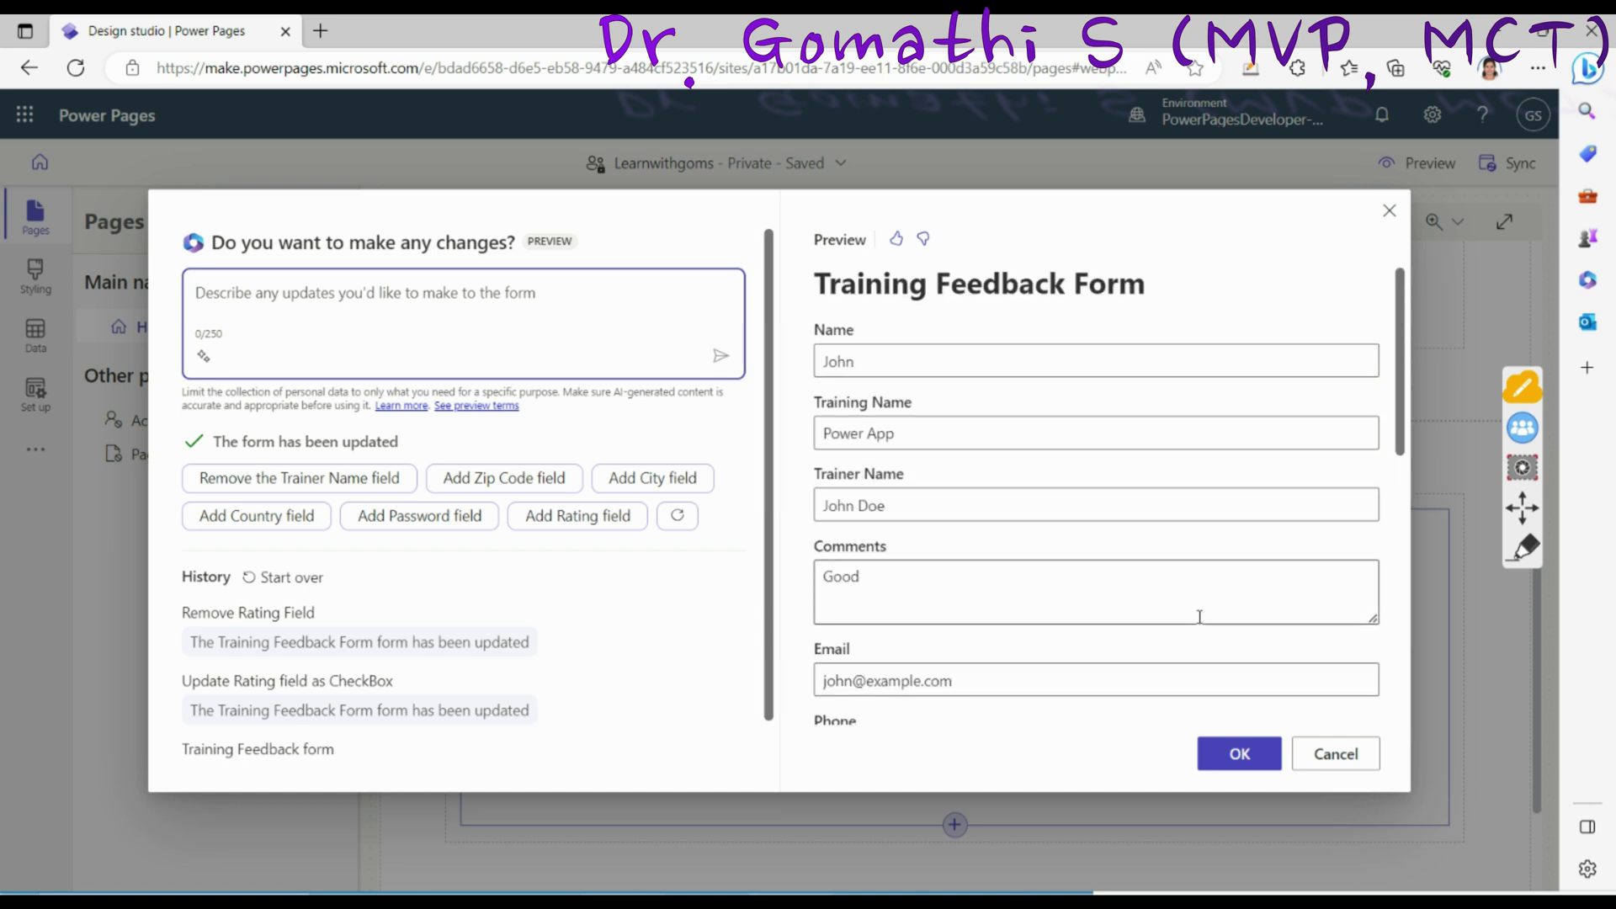
{"action": "scroll", "coordinate": [1199, 616], "scroll_direction": "down", "scroll_amount": 5}
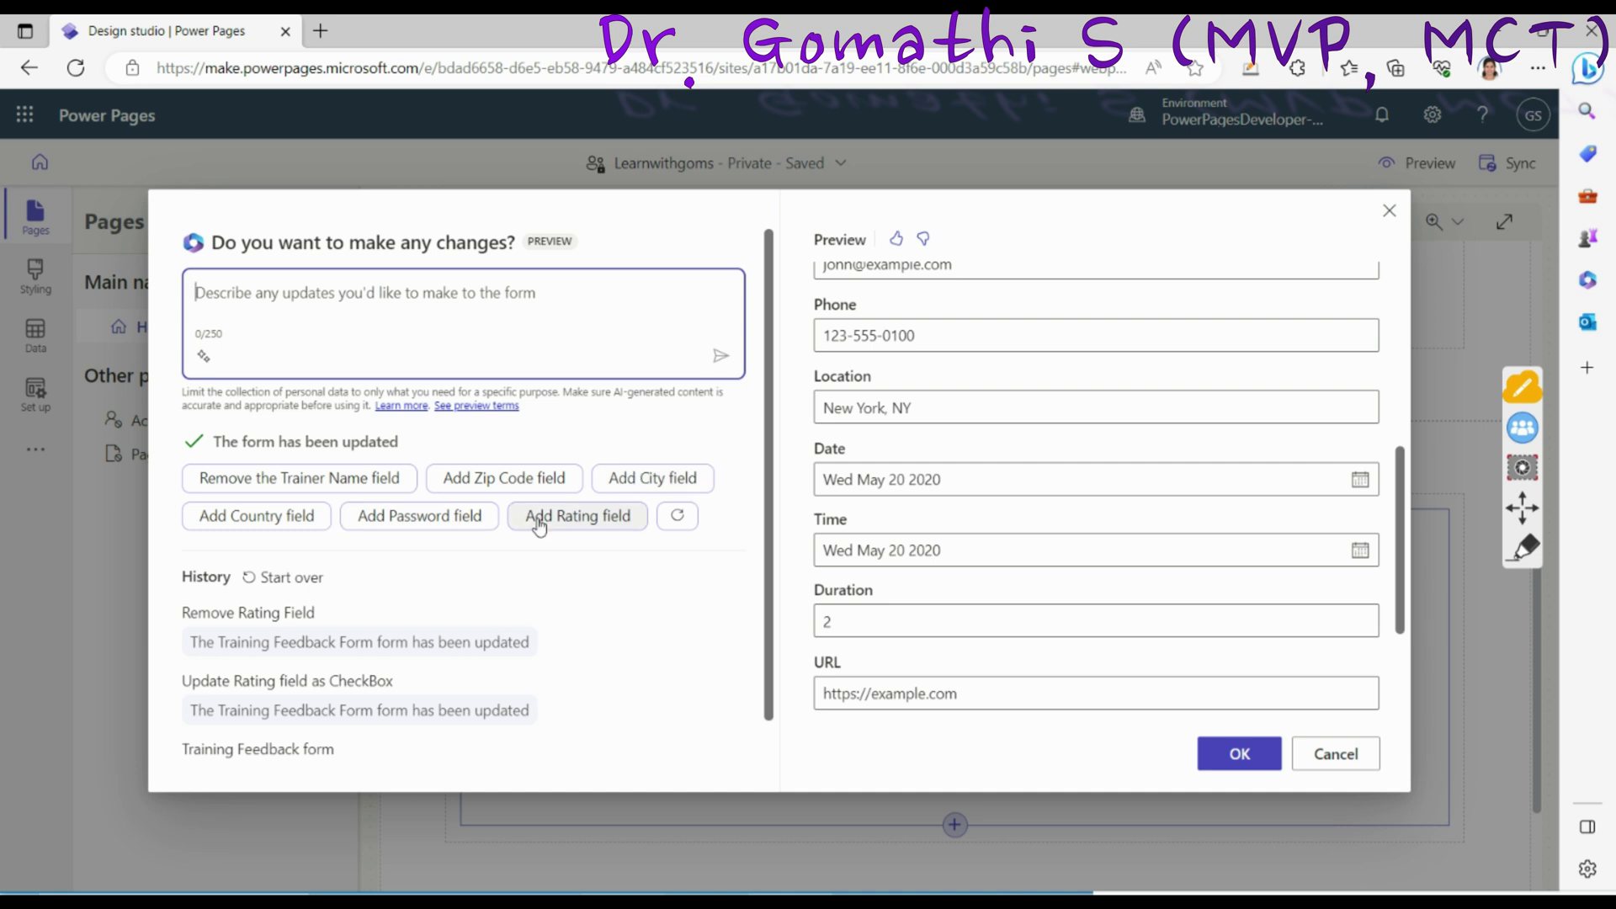
{"action": "scroll", "coordinate": [1313, 526], "scroll_direction": "down", "scroll_amount": 3}
{"action": "scroll", "coordinate": [1314, 530], "scroll_direction": "up", "scroll_amount": 3}
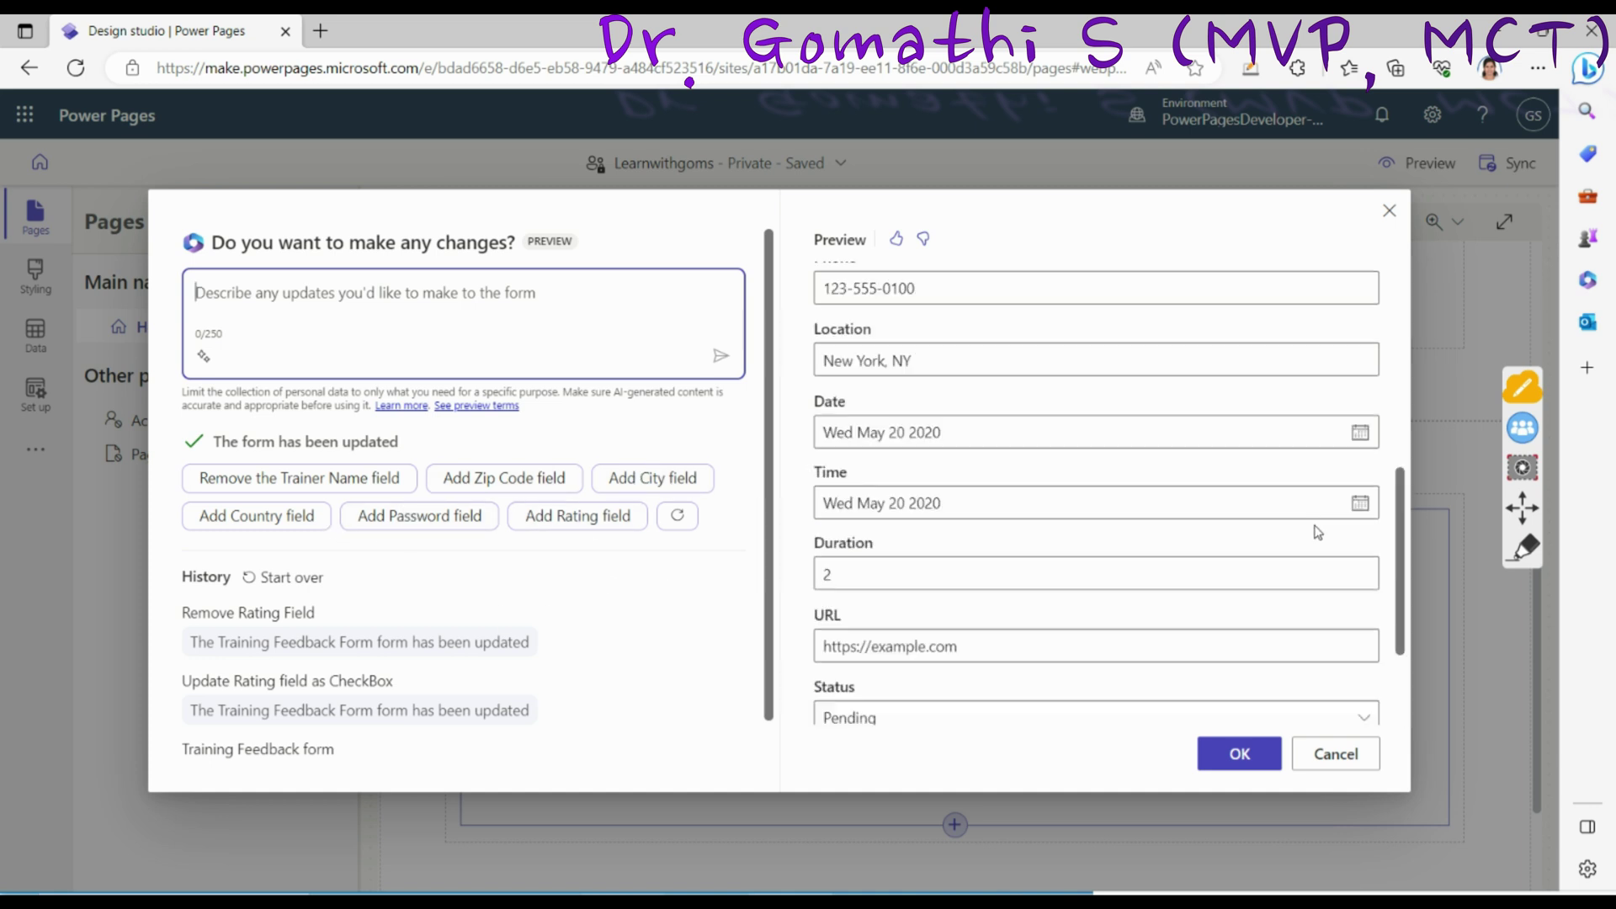
{"action": "scroll", "coordinate": [1316, 531], "scroll_direction": "down", "scroll_amount": 3}
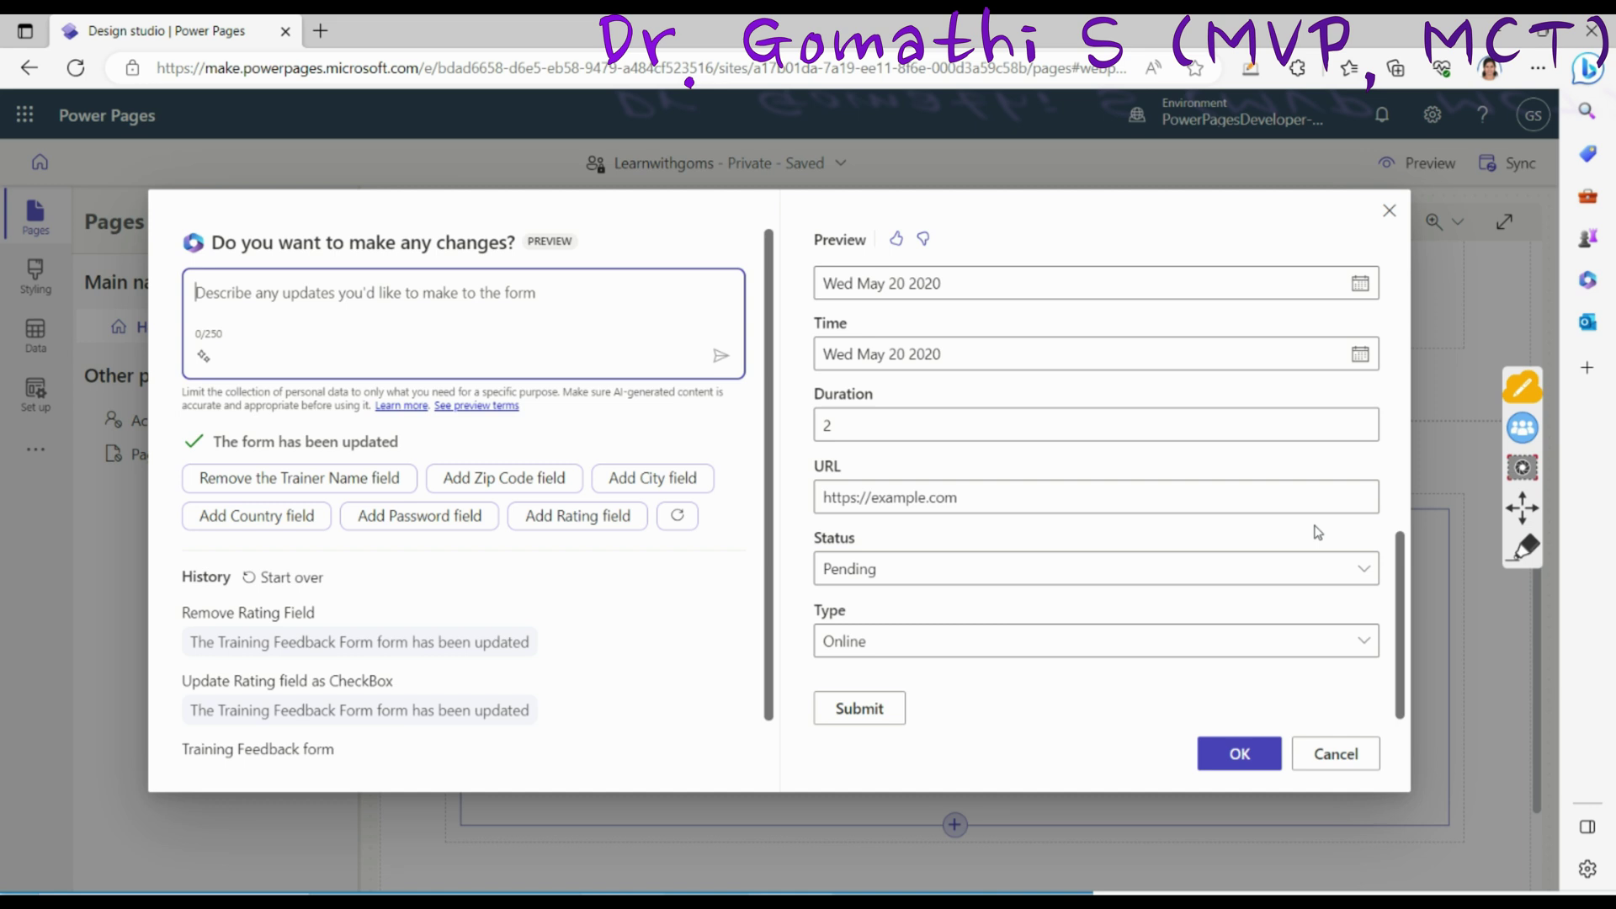
{"action": "scroll", "coordinate": [1317, 532], "scroll_direction": "up", "scroll_amount": 8}
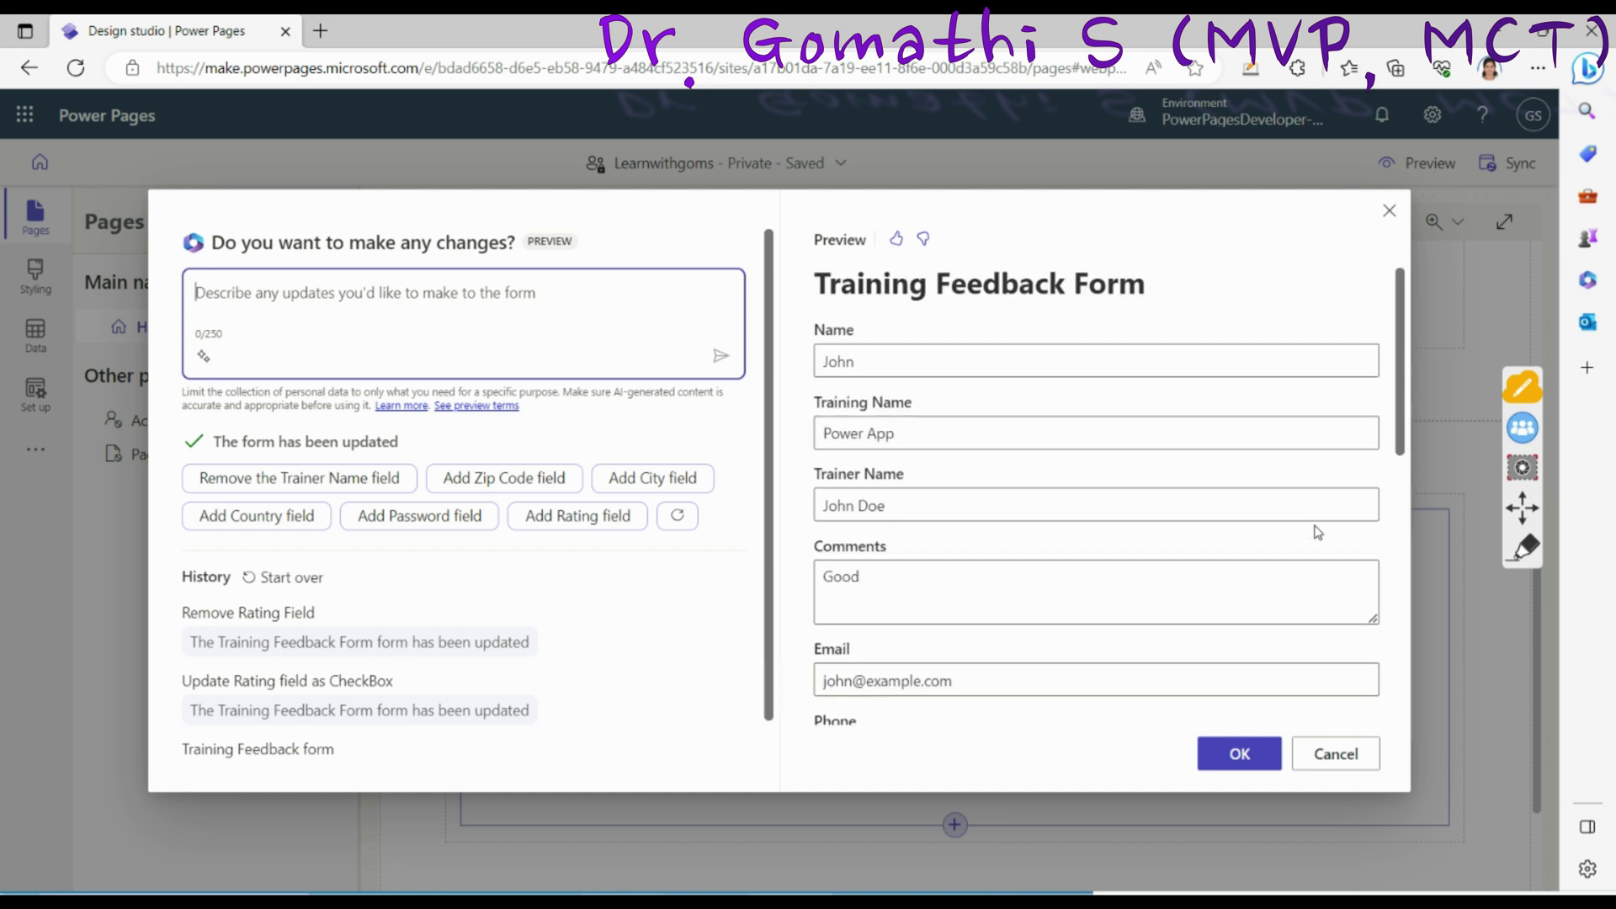
Step: Request "Add Gender field as check box." for the form and check the end of the updated preview
{"action": "type", "text": "Add "}
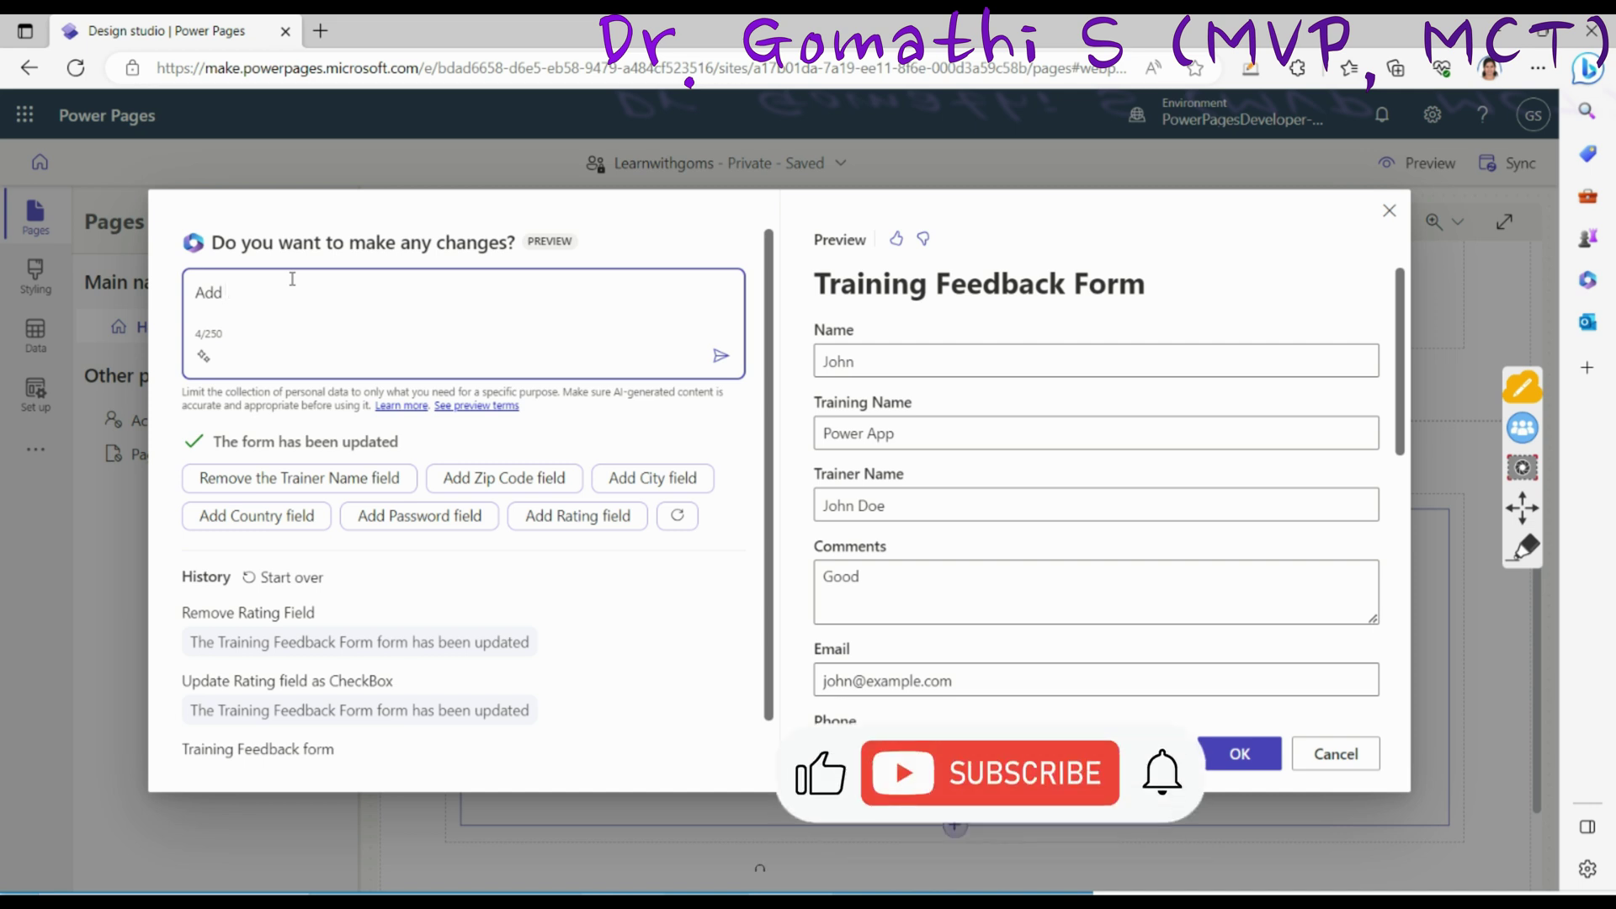
{"action": "type", "text": "Gender "}
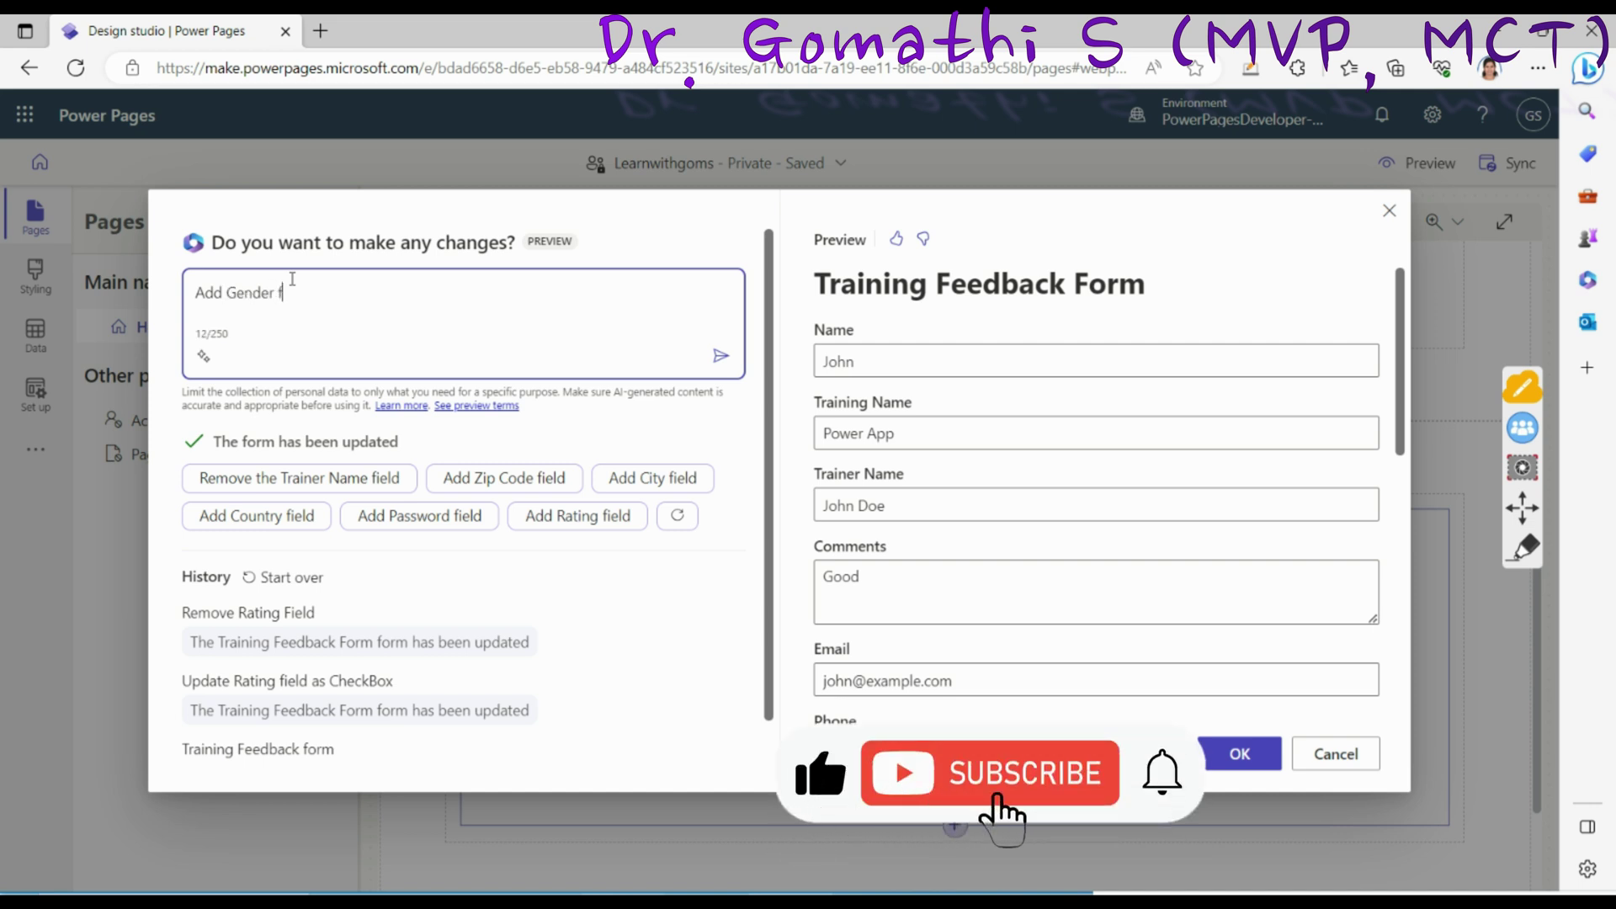
{"action": "type", "text": "field as check"}
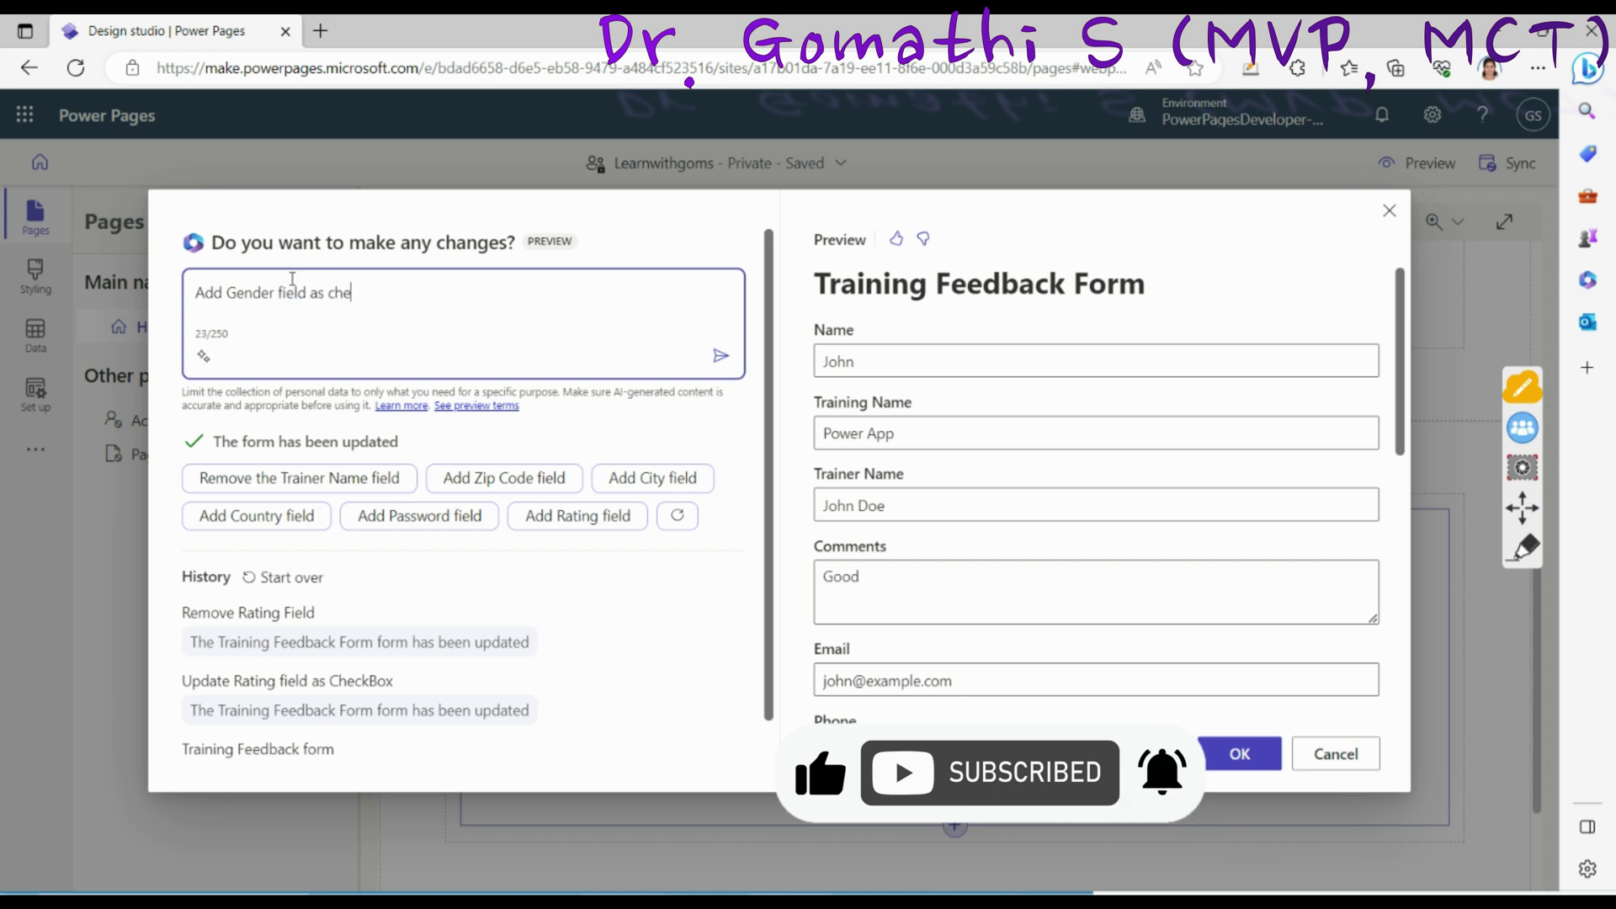
{"action": "left_click", "coordinate": [386, 295]}
{"action": "left_click", "coordinate": [391, 374]}
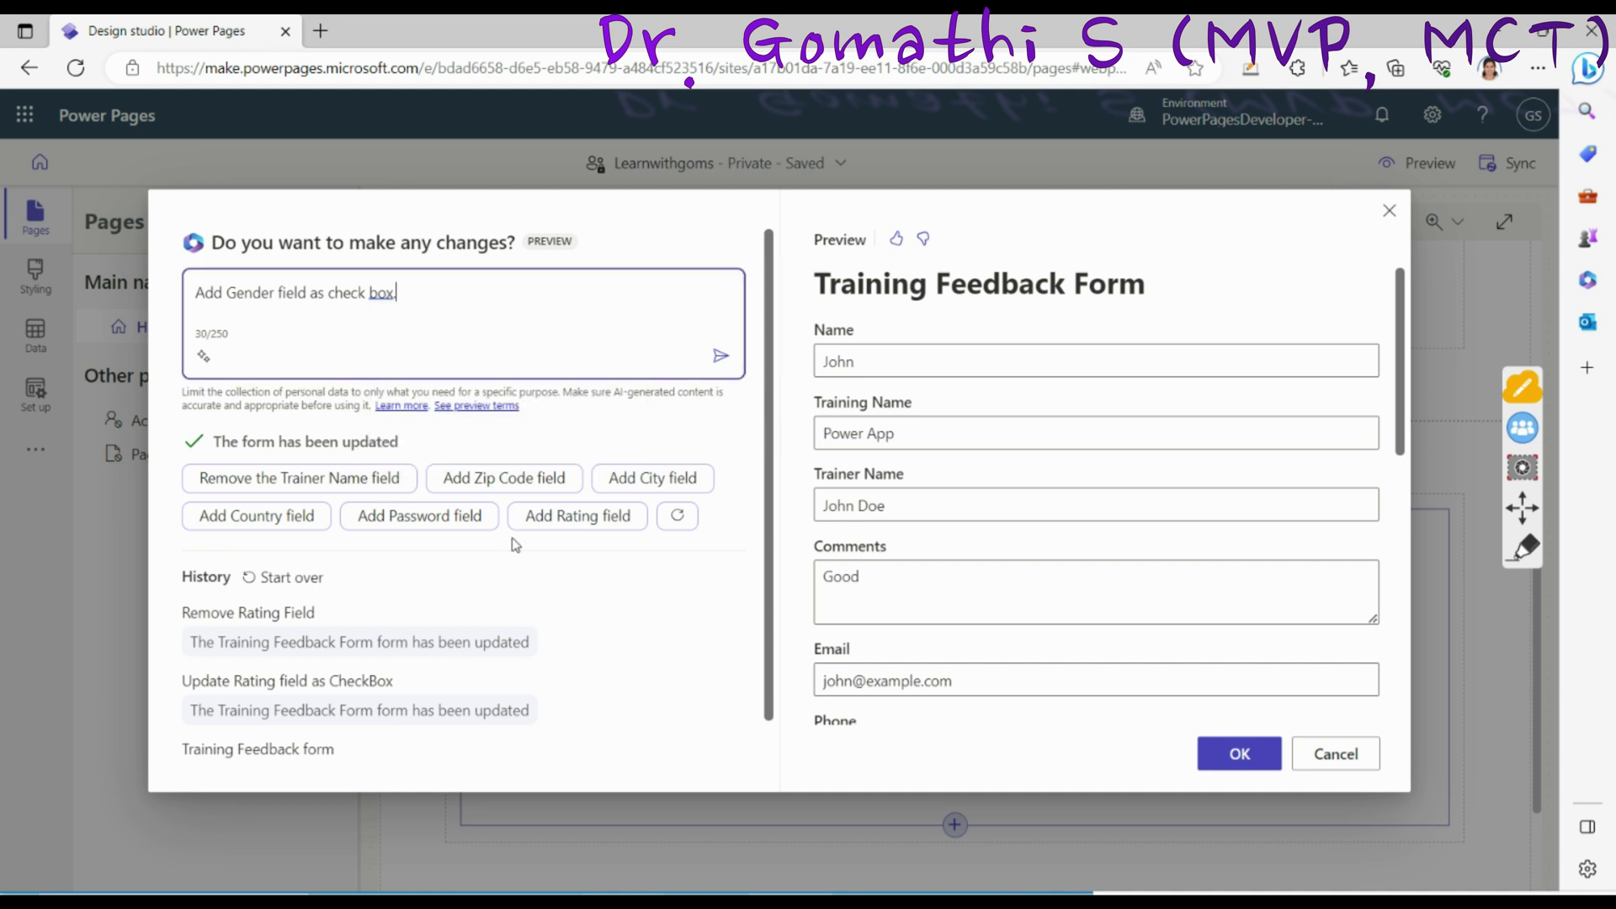
{"action": "left_click", "coordinate": [722, 359]}
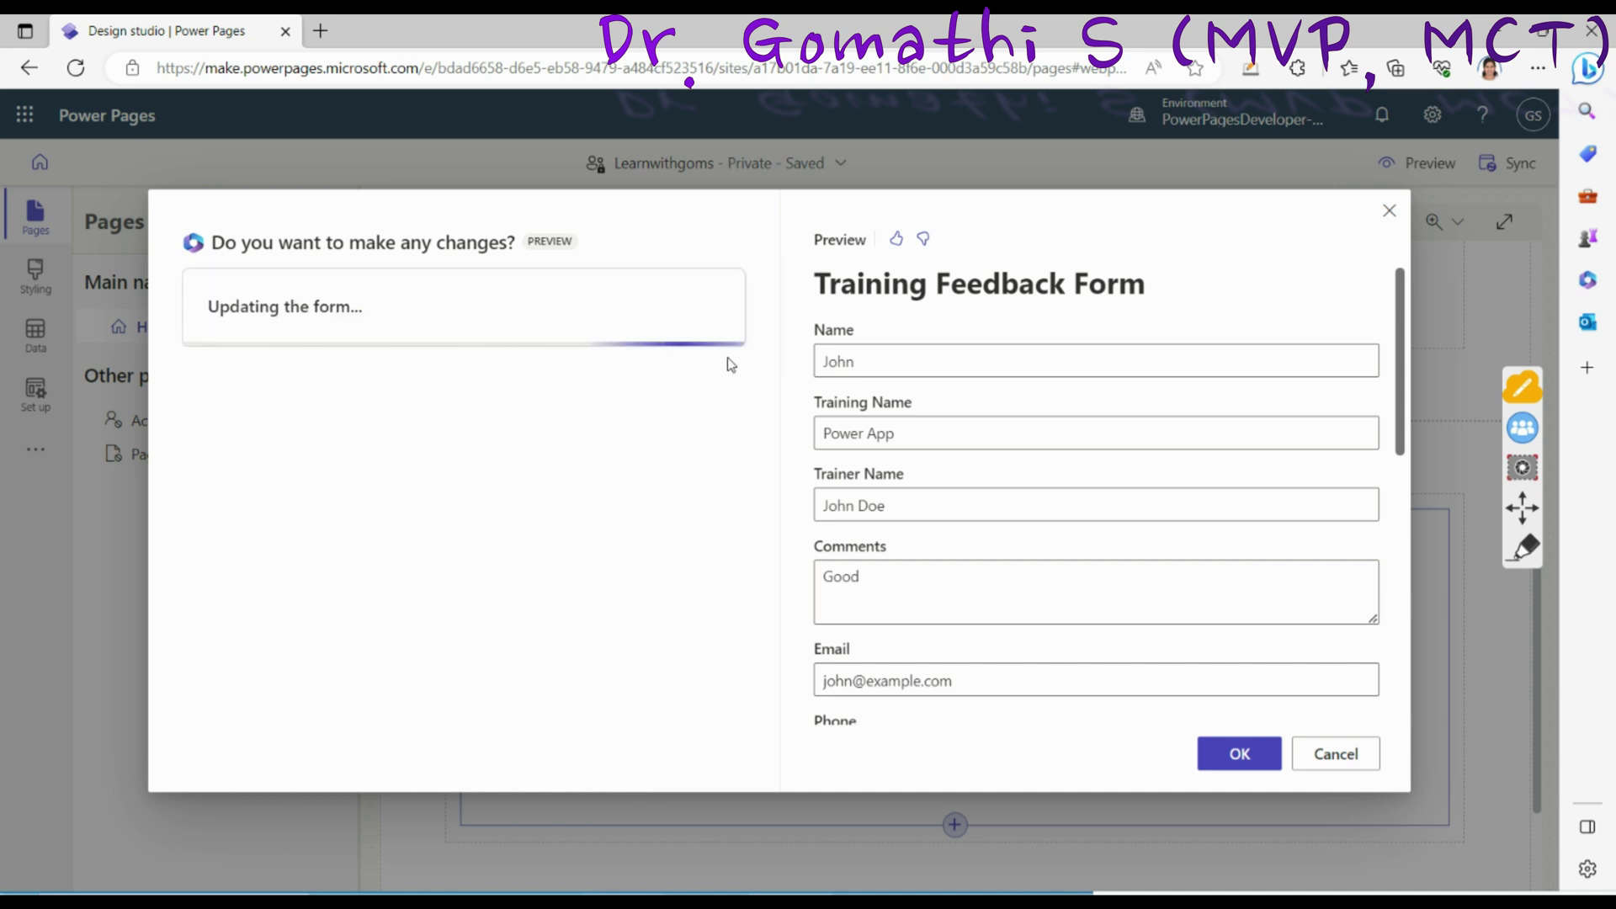
{"action": "scroll", "coordinate": [899, 589], "scroll_direction": "down", "scroll_amount": 2}
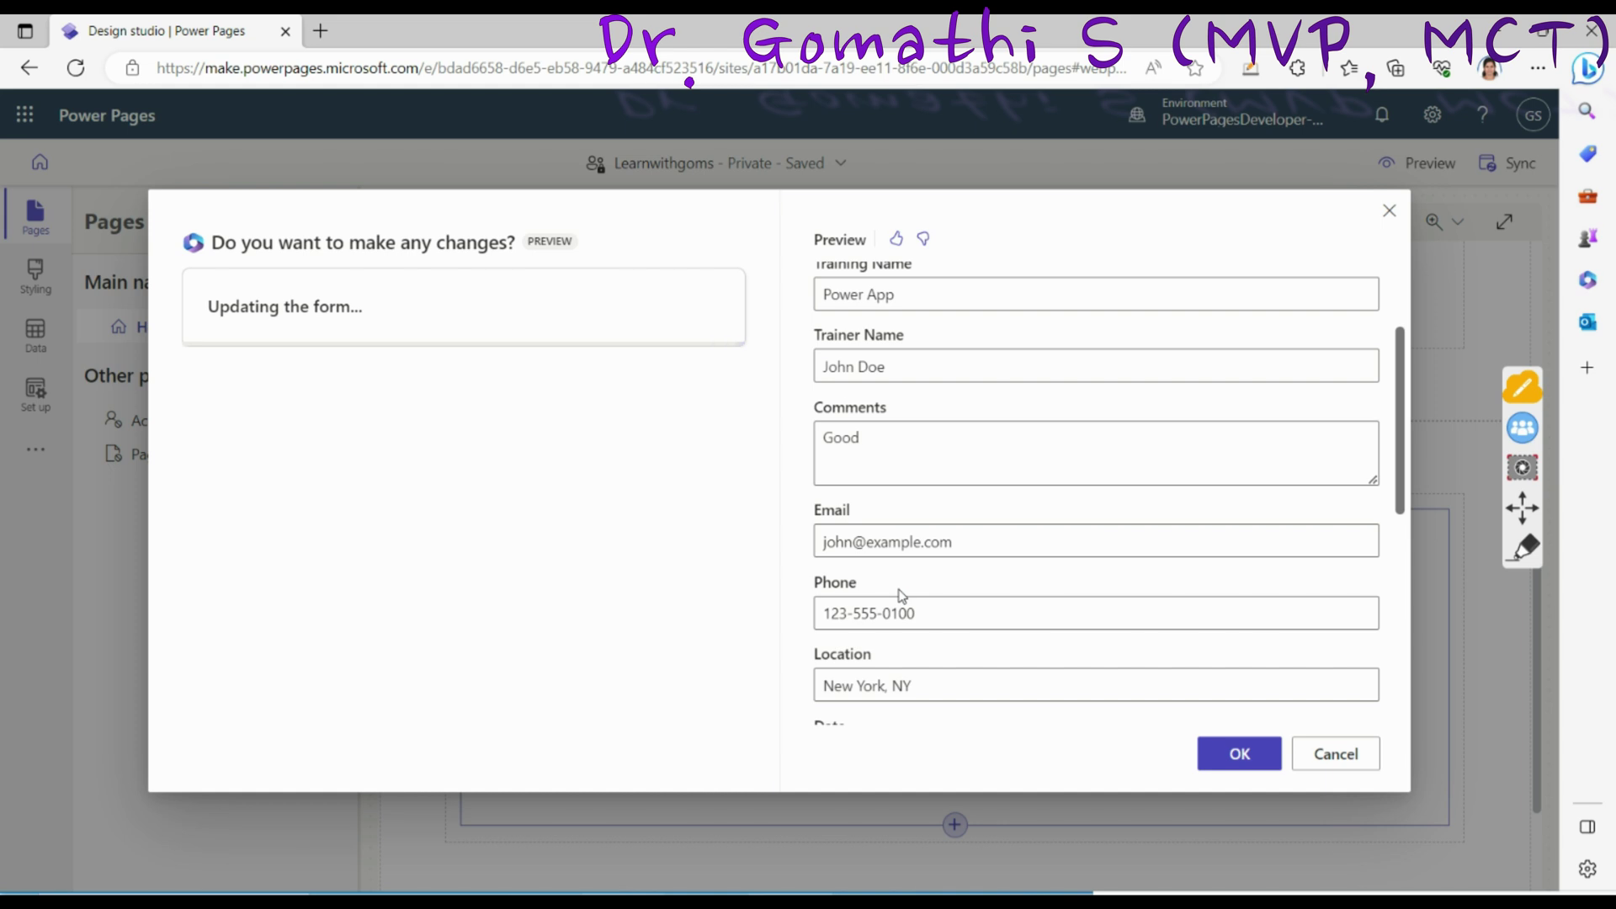
{"action": "scroll", "coordinate": [934, 505], "scroll_direction": "down", "scroll_amount": 6}
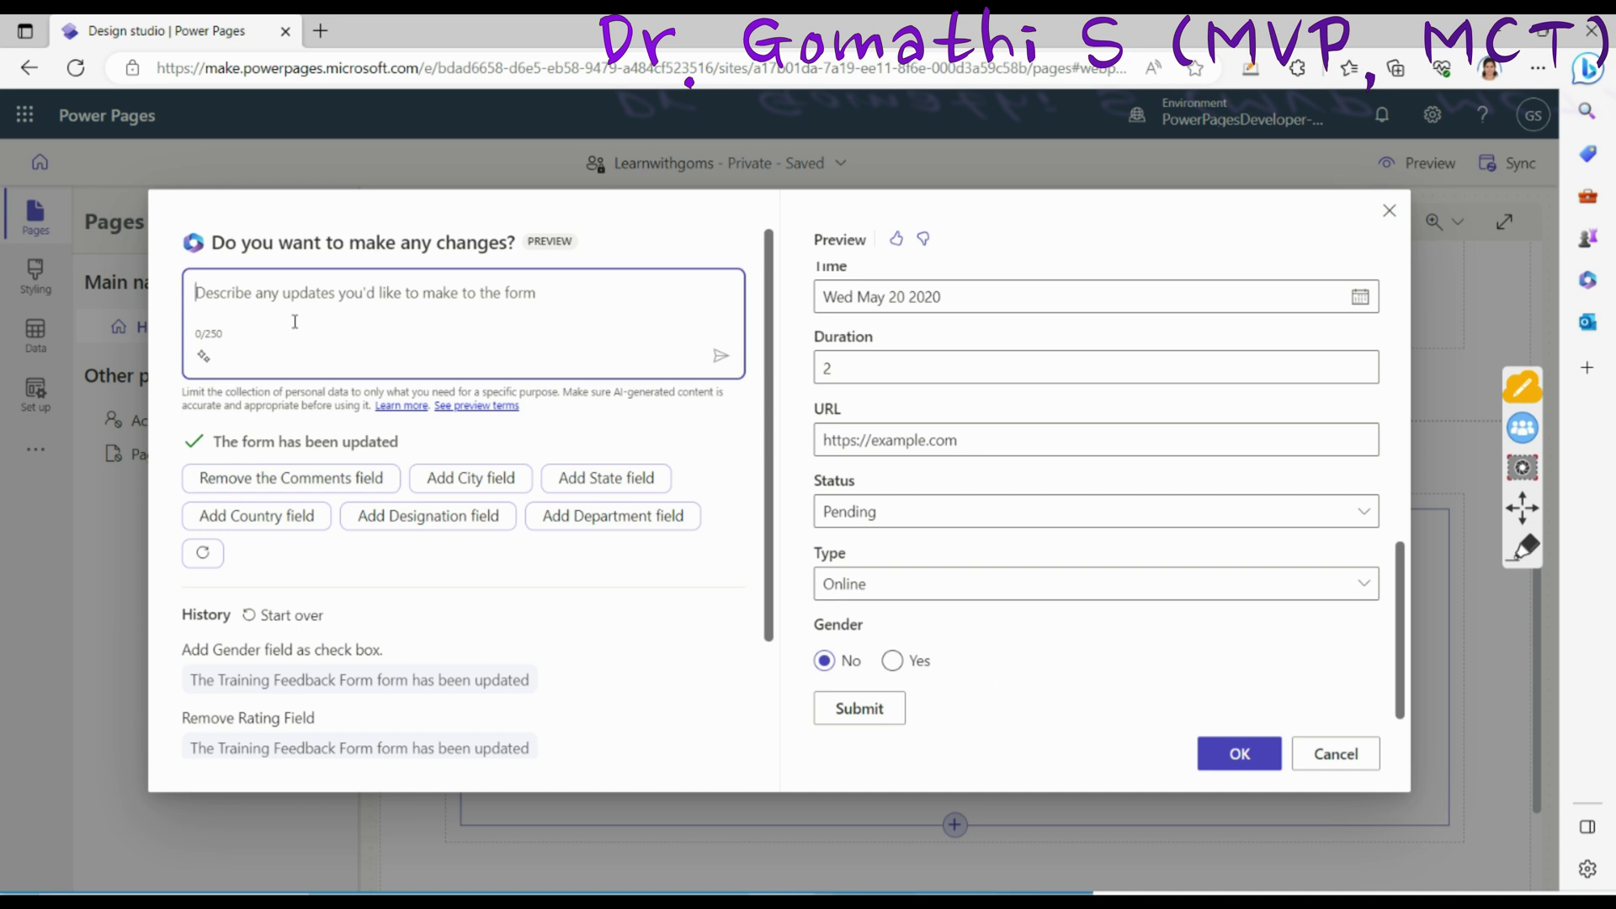
Step: Submit the change request "Update Gender field with option Male, Female, prefer not to say"
{"action": "type", "text": "Gender"}
{"action": "key", "text": "BackSpace"}
{"action": "key", "text": "BackSpace"}
{"action": "key", "text": "BackSpace"}
{"action": "key", "text": "BackSpace"}
{"action": "key", "text": "BackSpace"}
{"action": "key", "text": "BackSpace"}
{"action": "type", "text": "Add"}
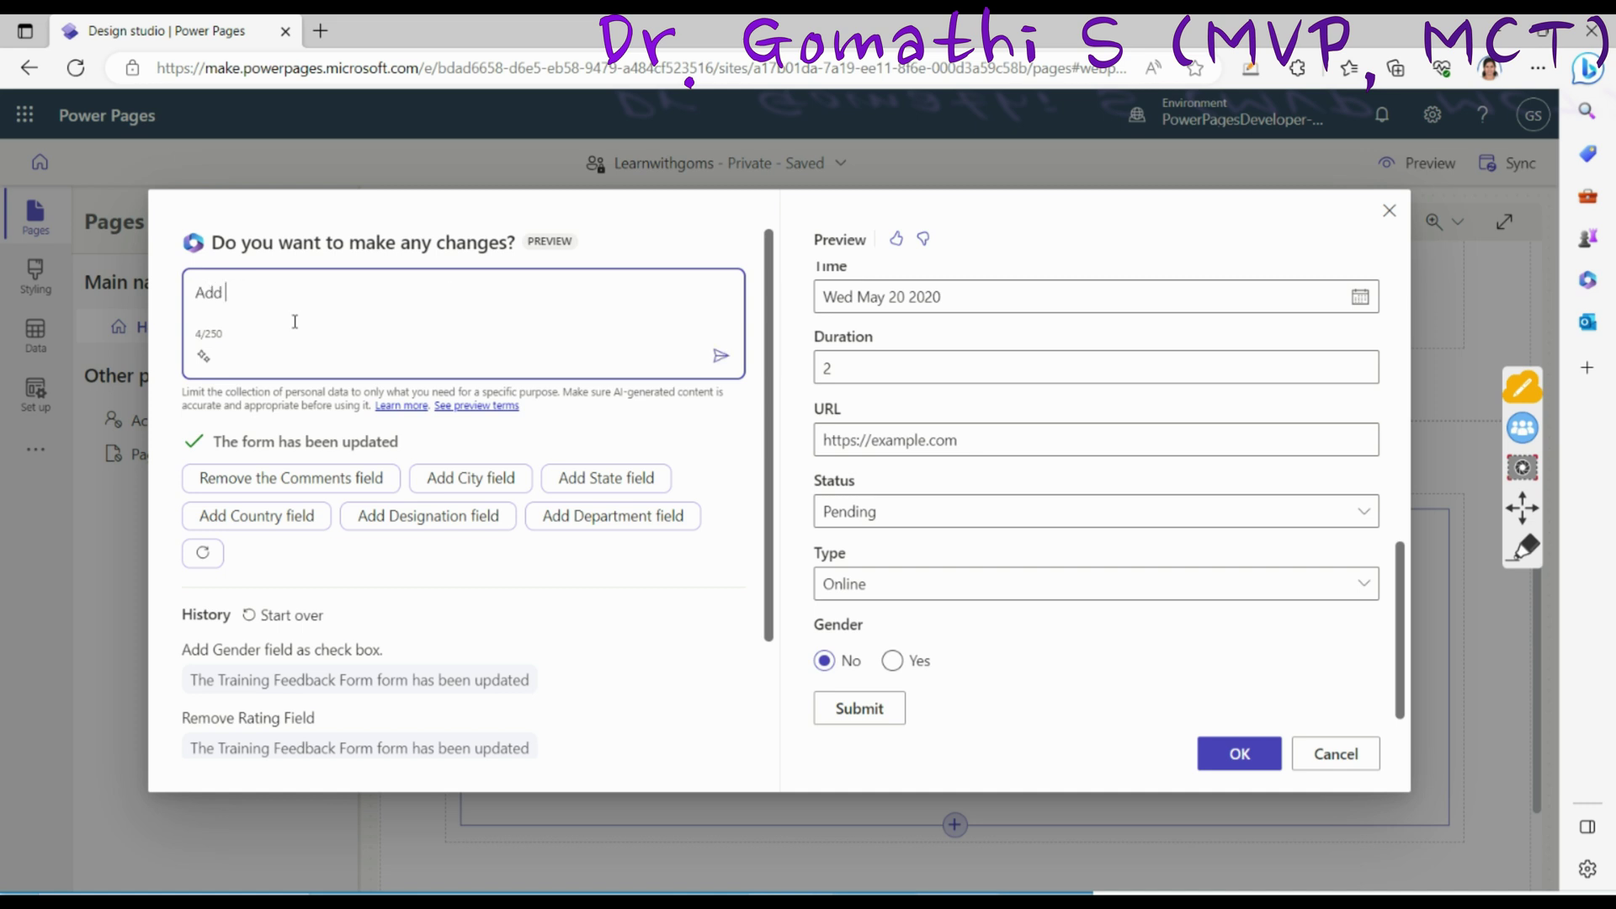
{"action": "key", "text": "BackSpace"}
{"action": "type", "text": "Update Gender field with option "}
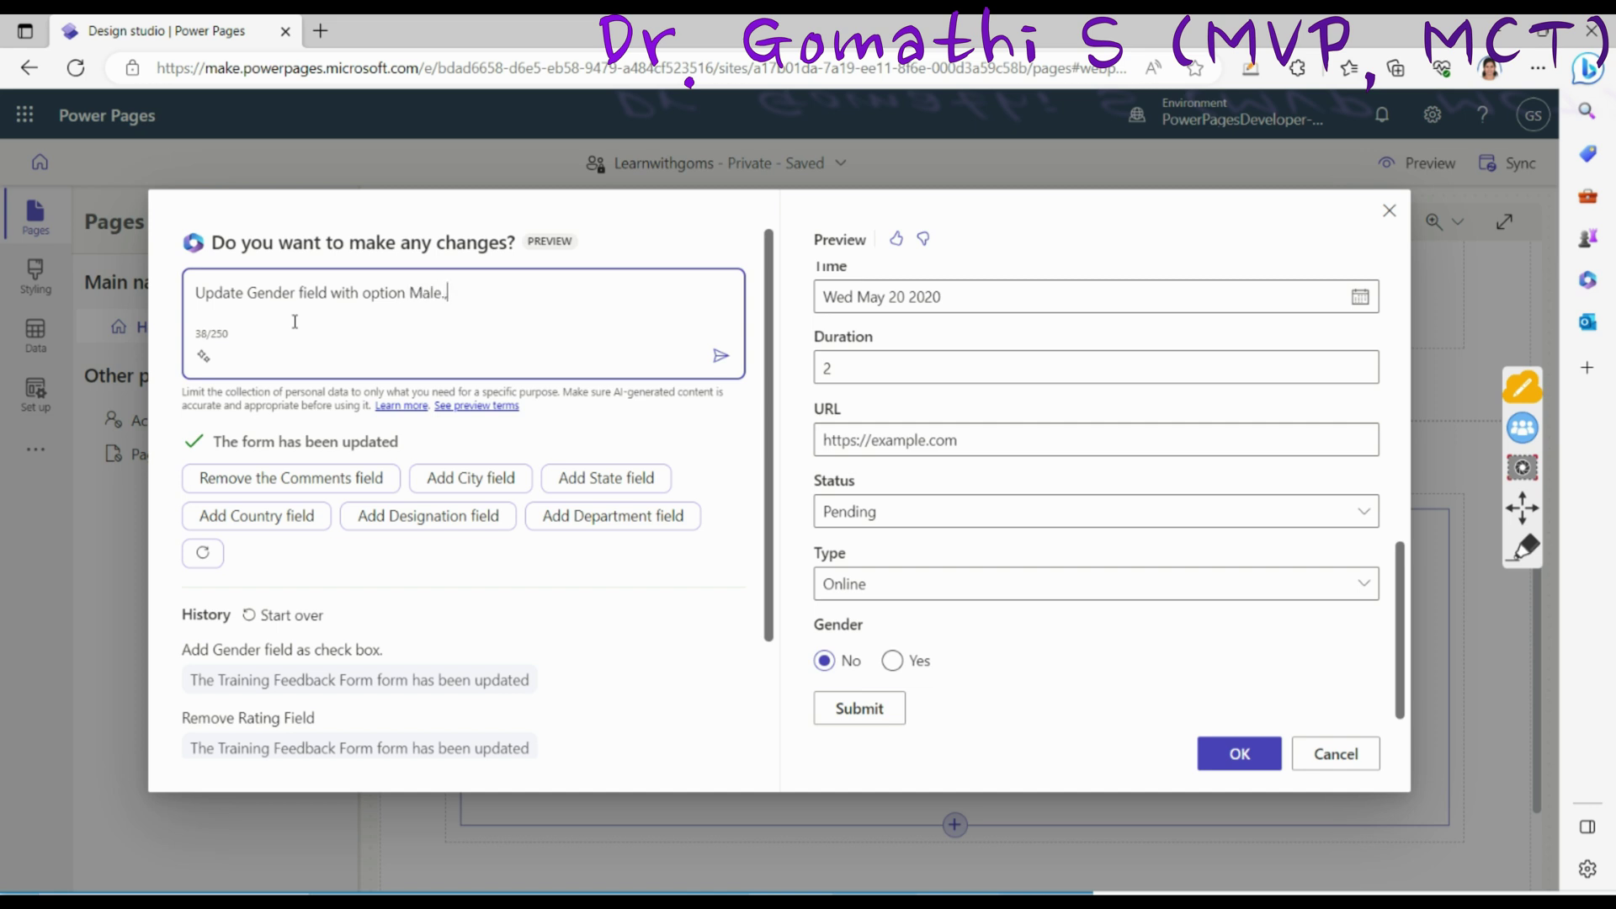
{"action": "type", "text": "Male, Female, prefer not to say and"}
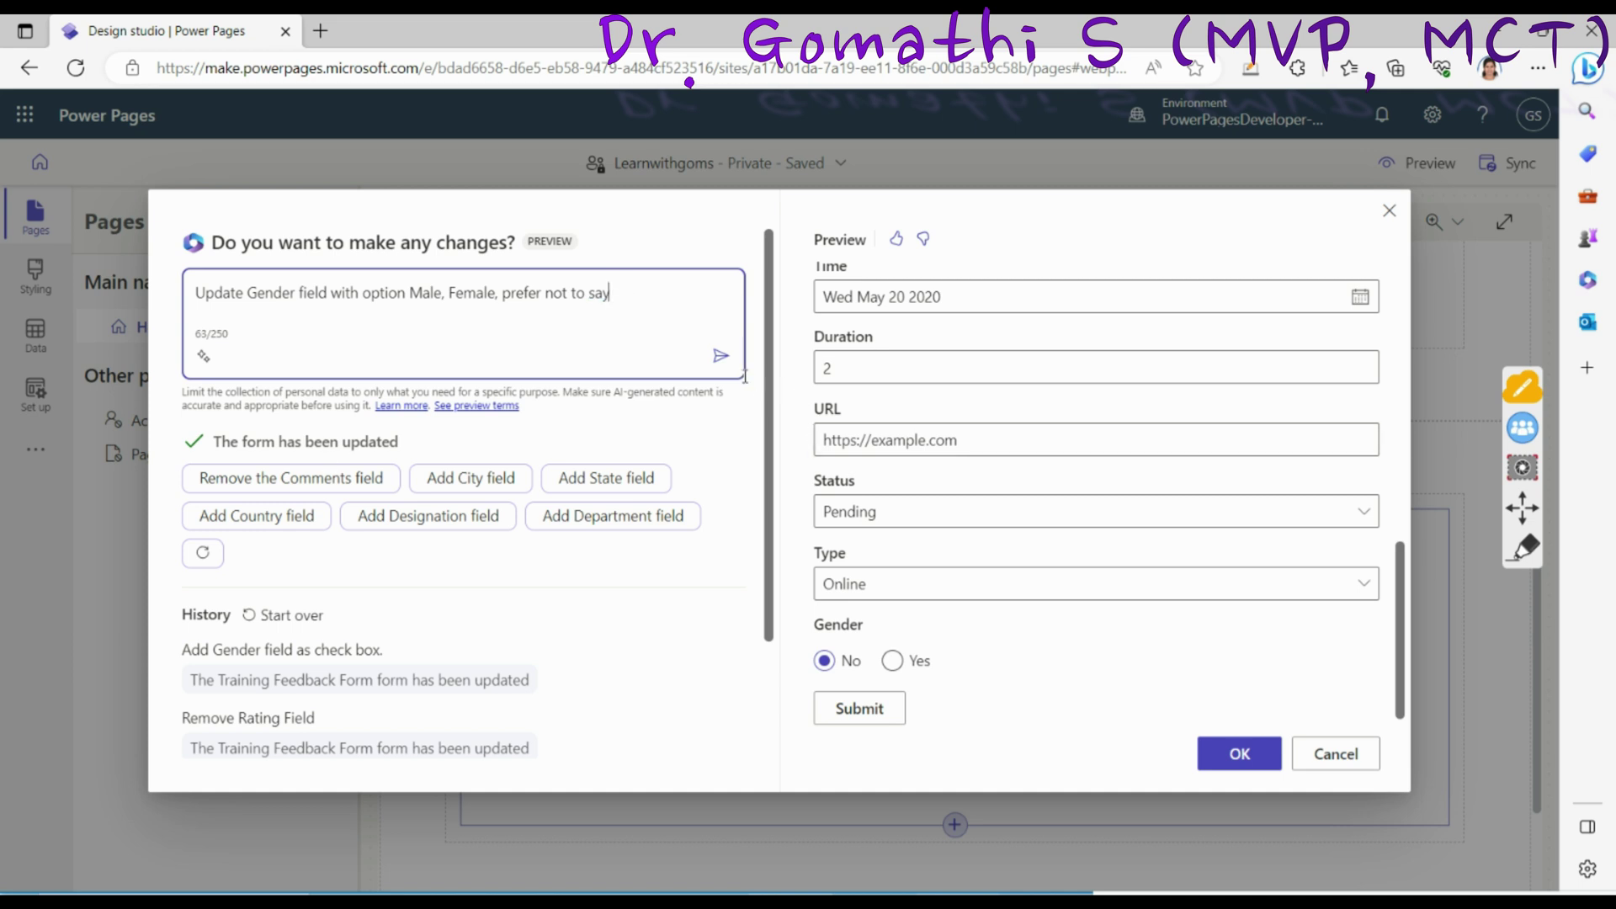
{"action": "left_click", "coordinate": [719, 355]}
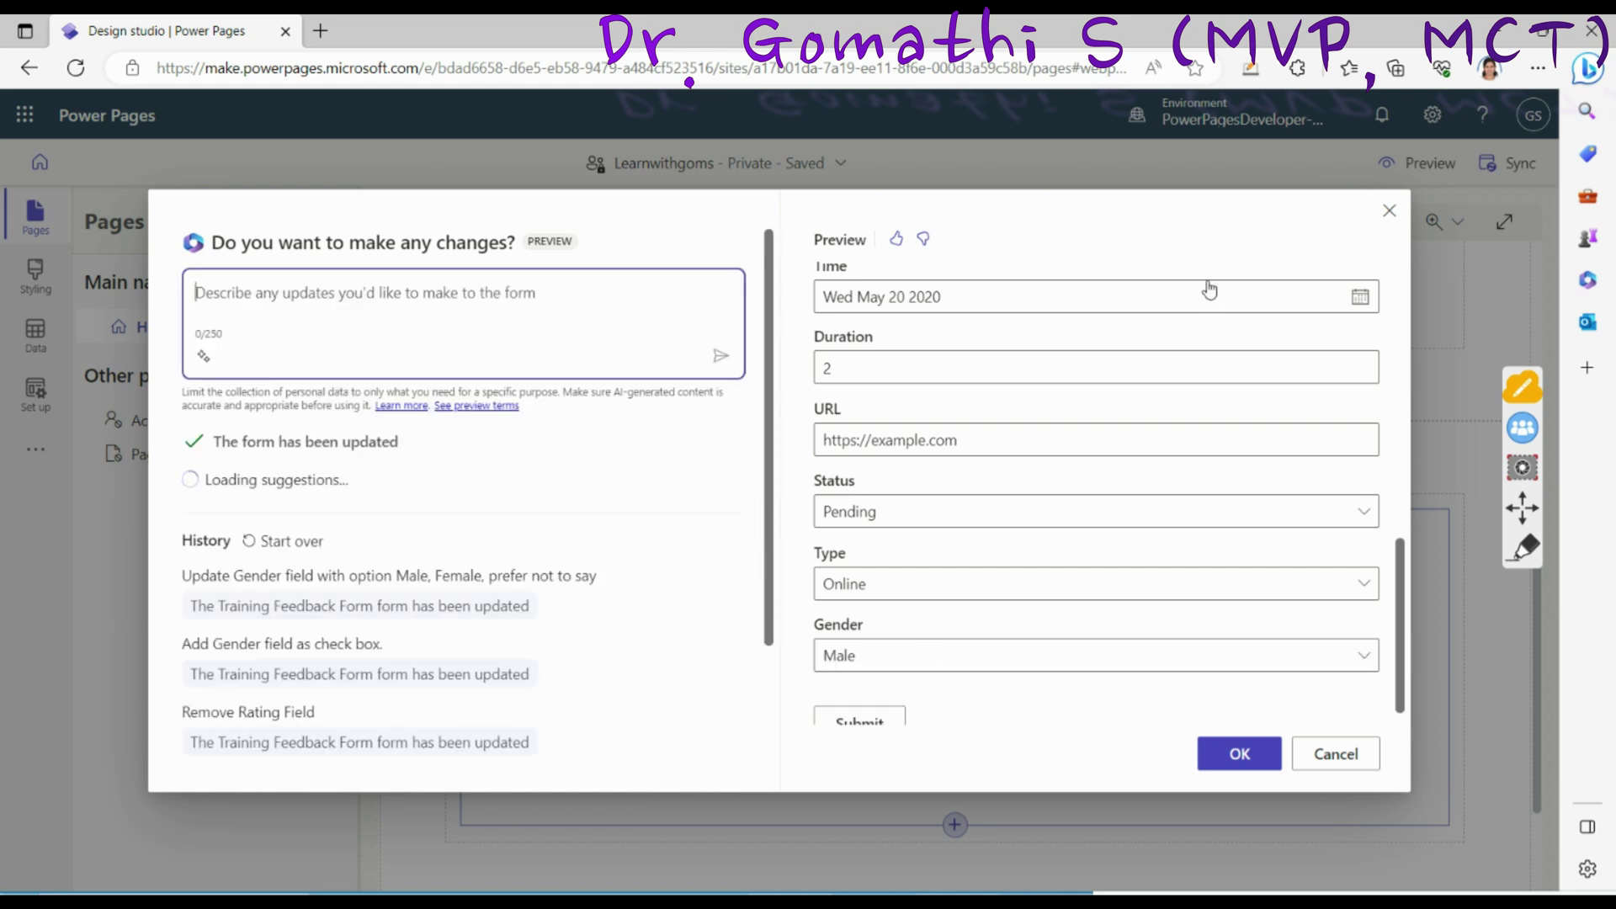
Step: Examine the Gender field's choices, the suggested form changes and the remaining fields in the form preview
{"action": "scroll", "coordinate": [1018, 589], "scroll_direction": "down", "scroll_amount": 1}
{"action": "left_click", "coordinate": [960, 647]}
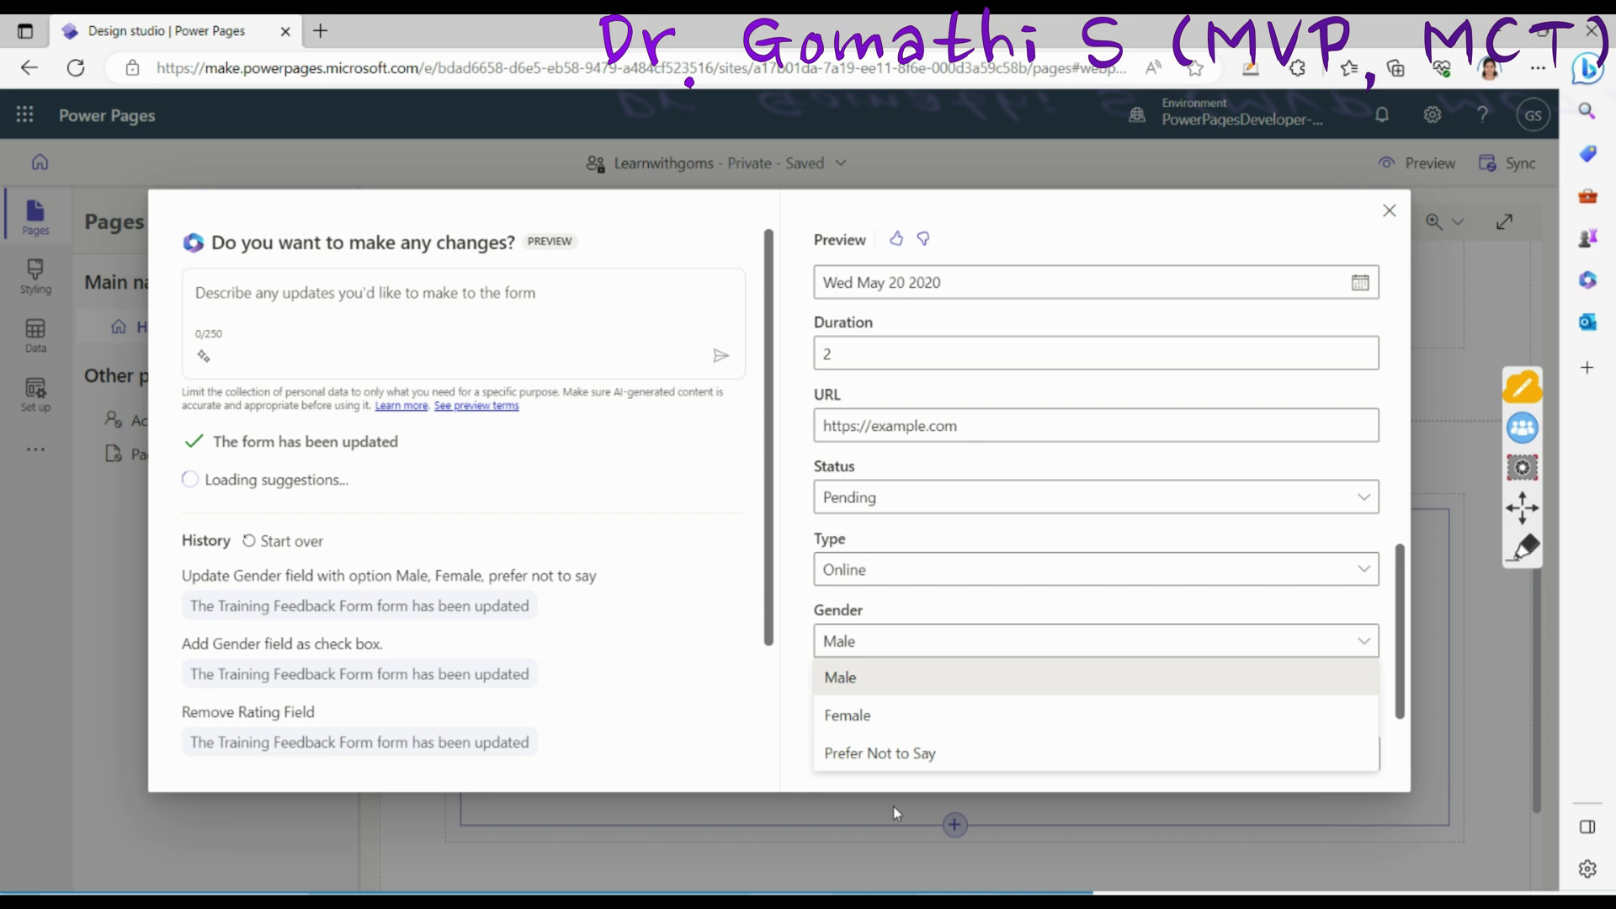
{"action": "left_click", "coordinate": [1326, 656]}
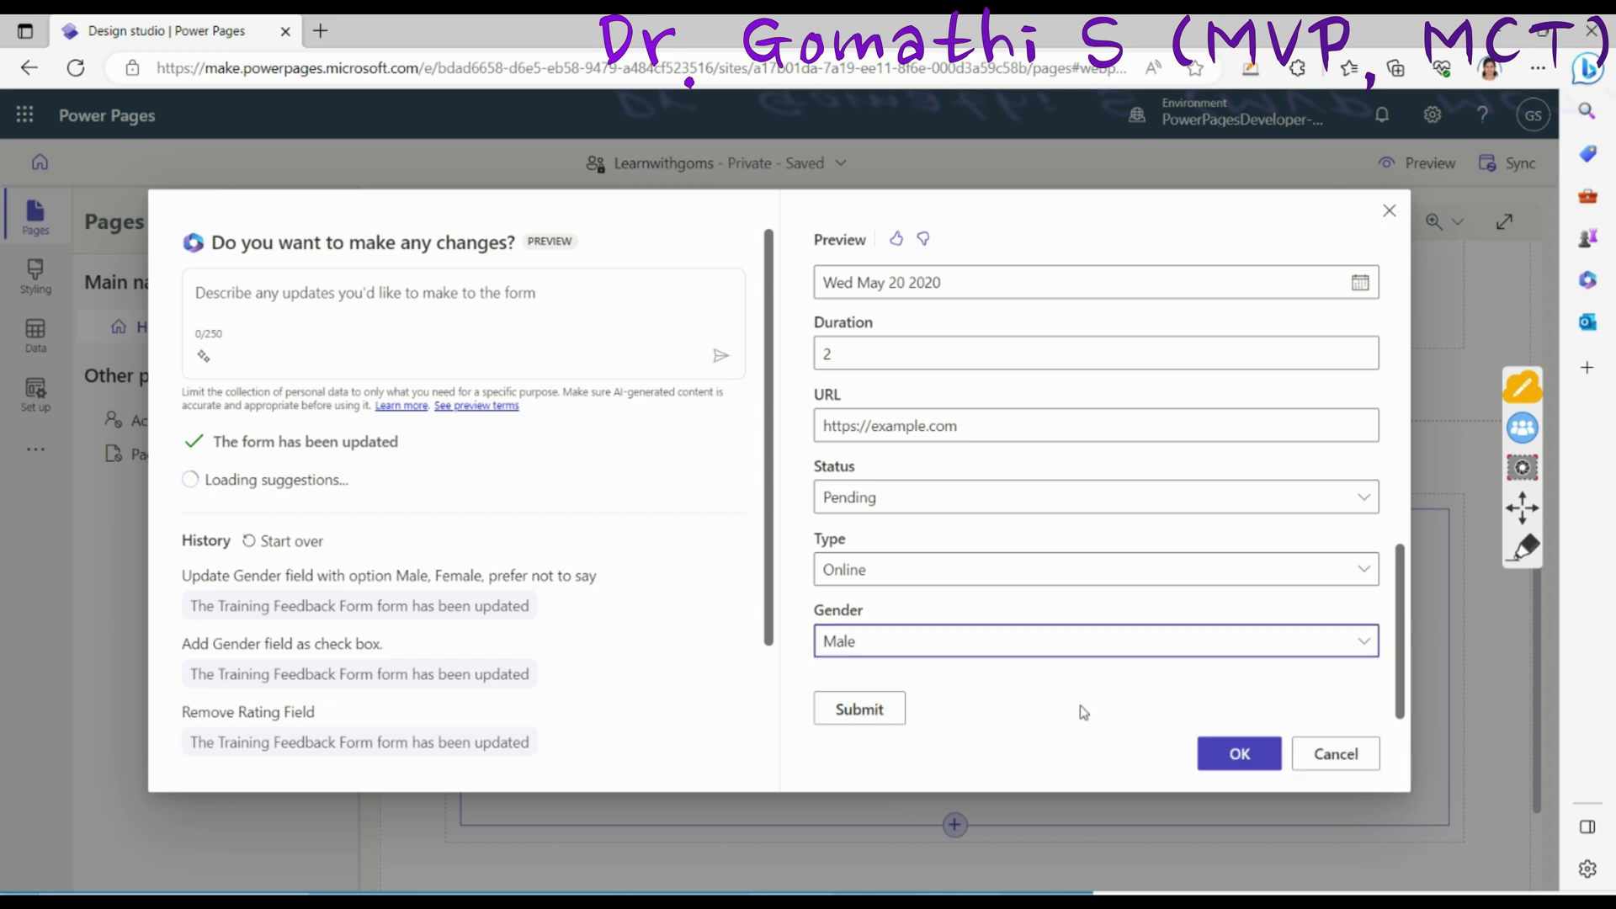
{"action": "left_click", "coordinate": [1296, 641]}
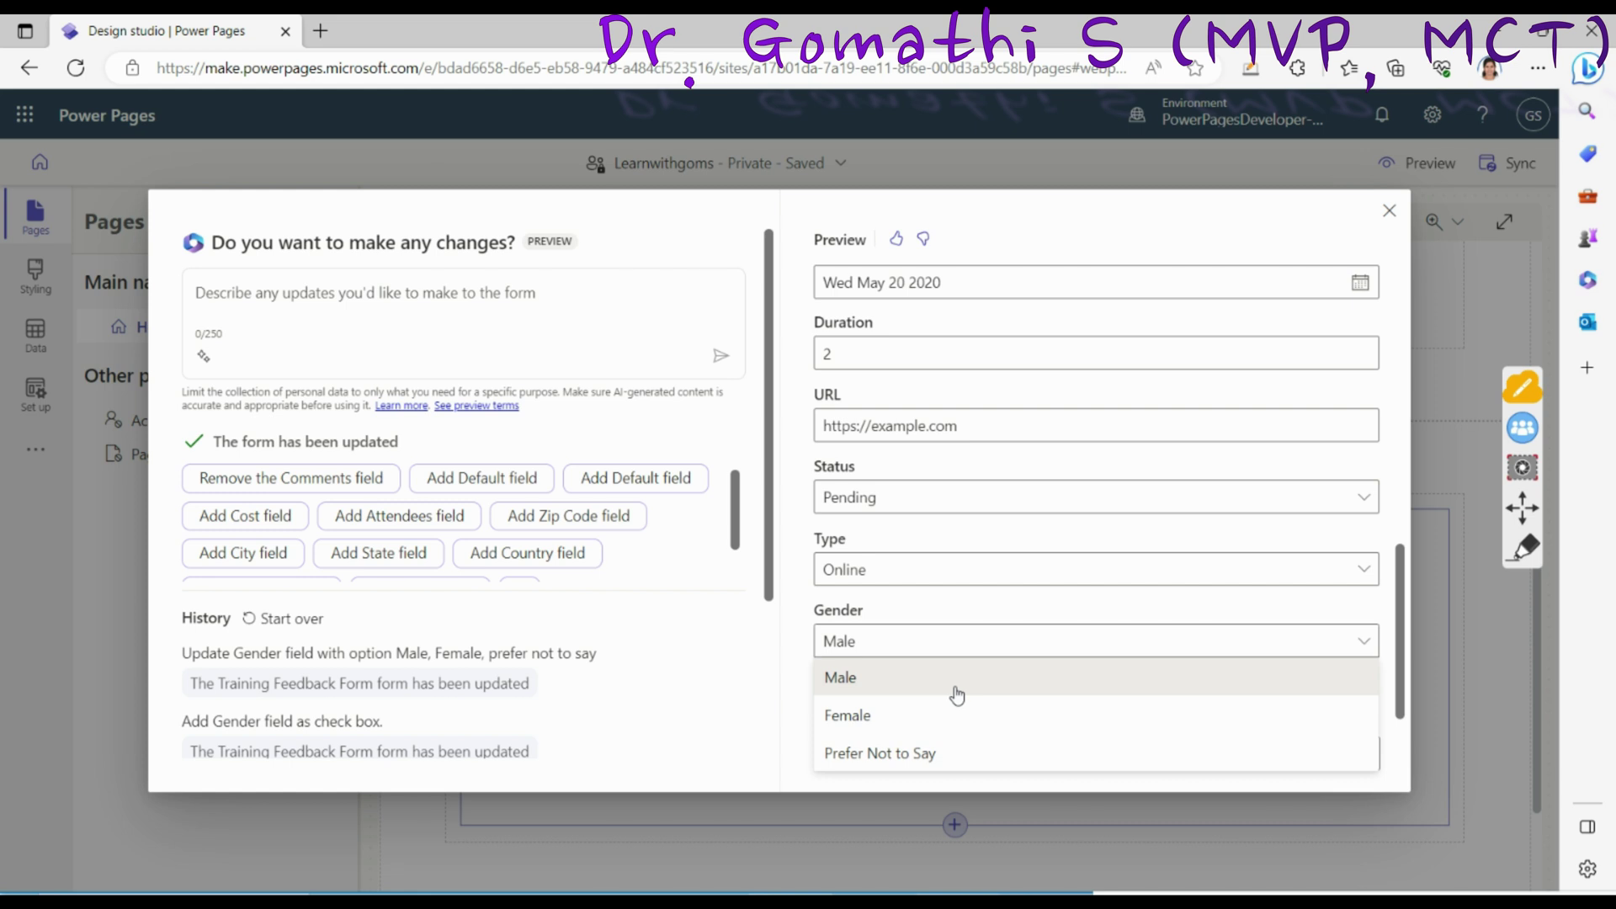
{"action": "scroll", "coordinate": [707, 492], "scroll_direction": "down", "scroll_amount": 2}
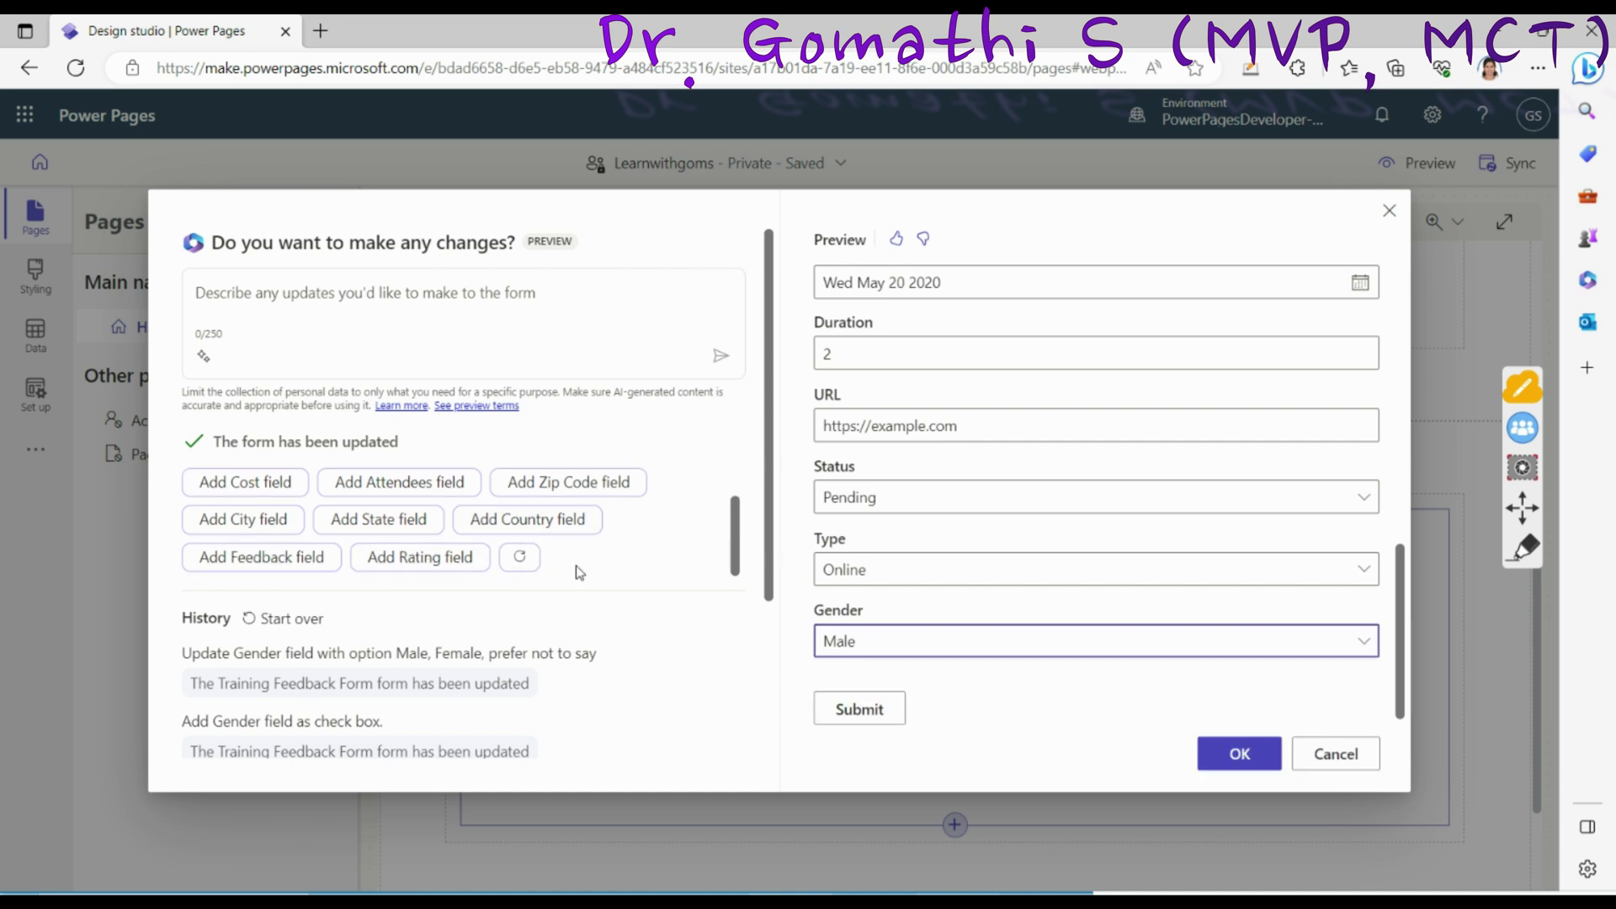
{"action": "scroll", "coordinate": [1376, 581], "scroll_direction": "up", "scroll_amount": 1}
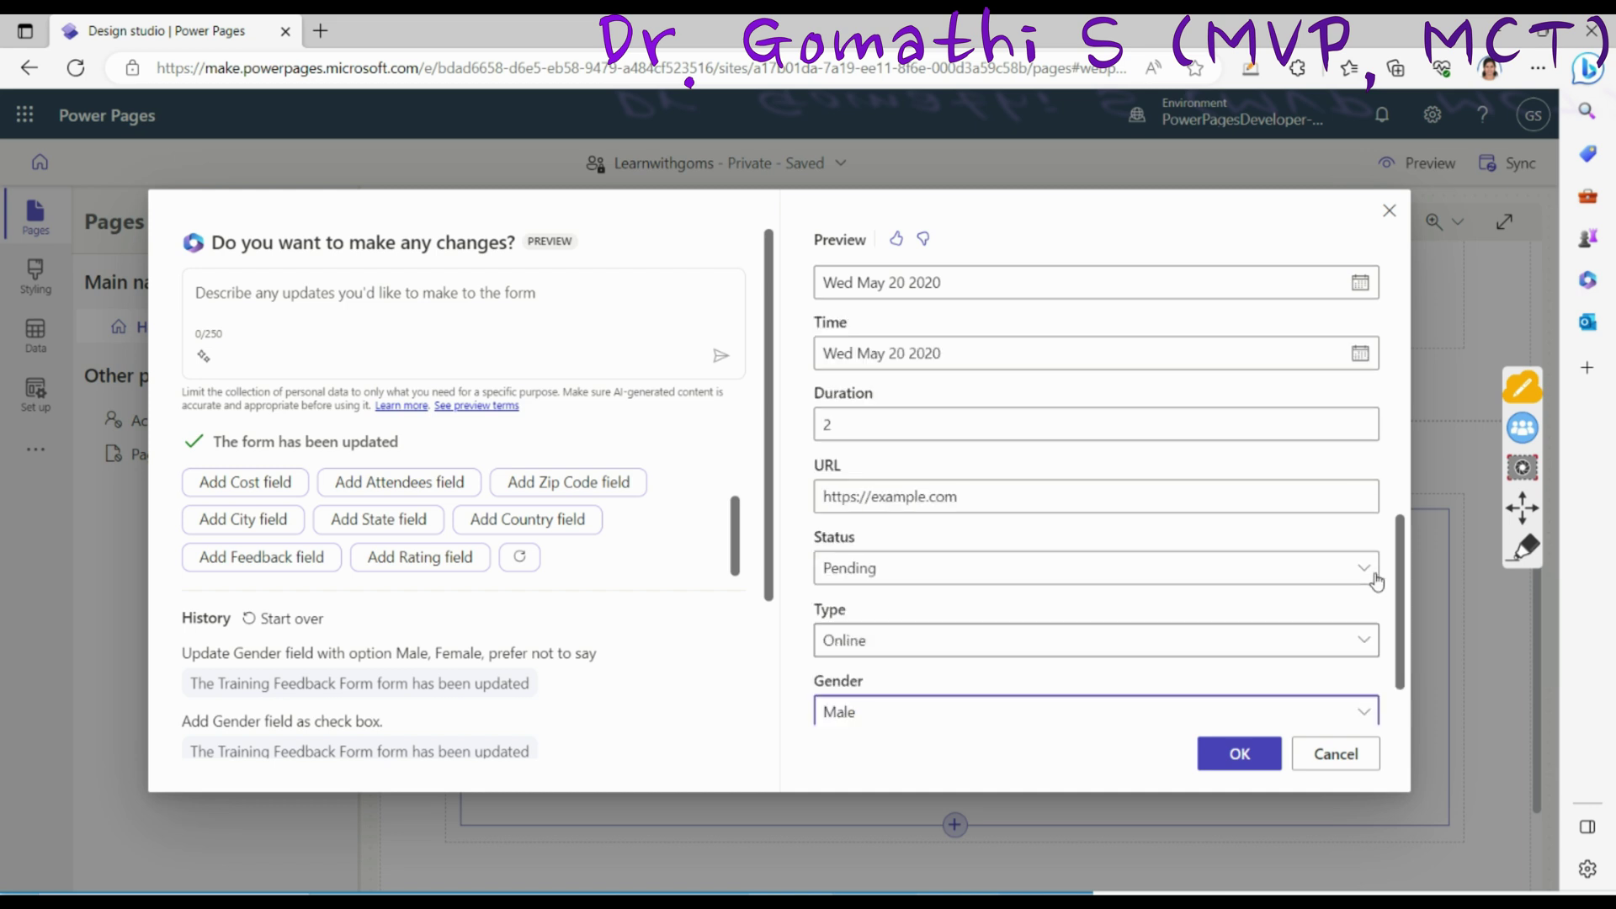
{"action": "scroll", "coordinate": [1376, 580], "scroll_direction": "up", "scroll_amount": 5}
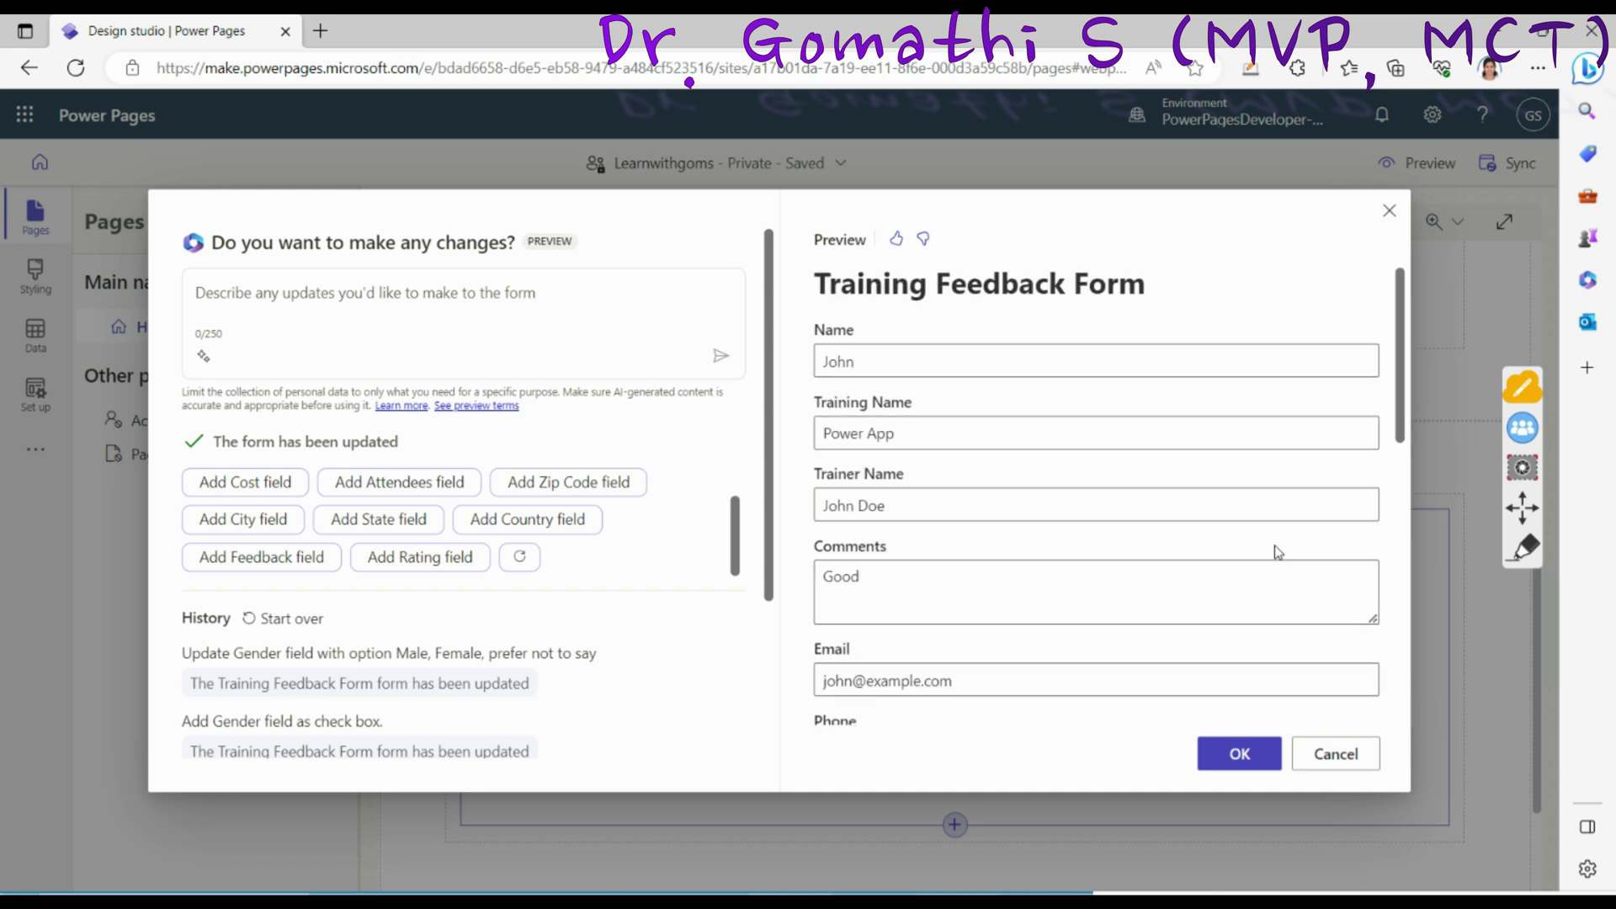
{"action": "scroll", "coordinate": [1278, 551], "scroll_direction": "down", "scroll_amount": 4}
{"action": "scroll", "coordinate": [1282, 474], "scroll_direction": "up", "scroll_amount": 4}
Step: Submit the change request "Rename Training Name field as Technology Trained"
{"action": "left_click_drag", "start_coordinate": [810, 406], "coordinate": [896, 404]}
{"action": "left_click", "coordinate": [247, 306]}
{"action": "type", "text": "Update"}
{"action": "key", "text": "BackSpace"}
{"action": "type", "text": "Rename Training Name field as "}
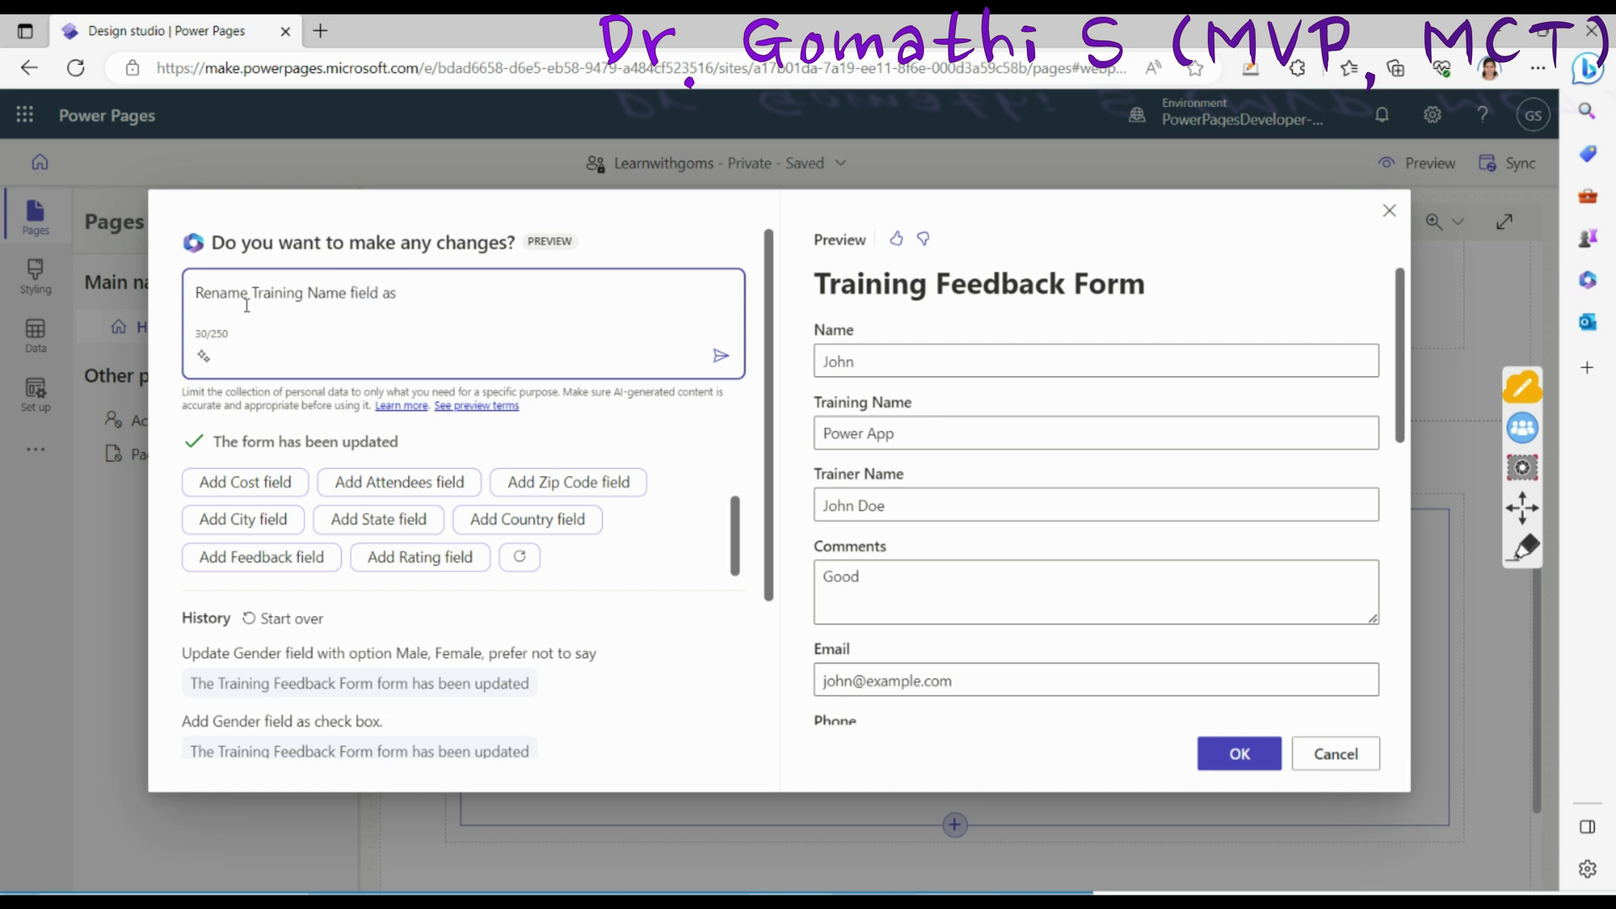
{"action": "type", "text": "Technology Trainer"}
{"action": "left_click", "coordinate": [721, 357]}
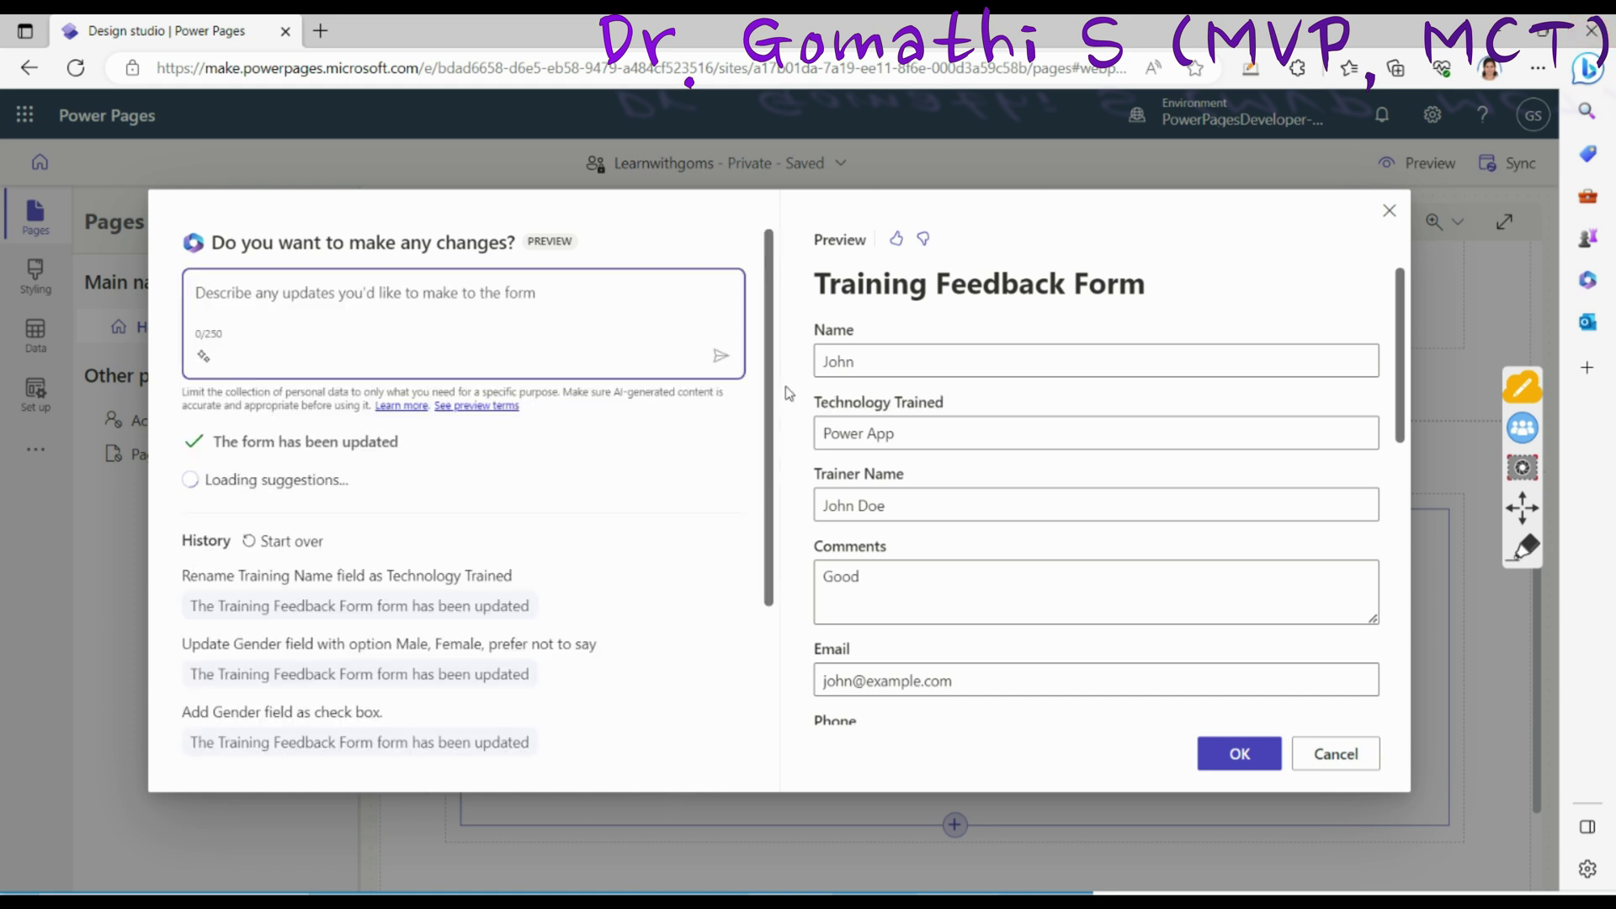
Step: Check the Technology Trained field label in the preview and accept the generated form into the page
{"action": "left_click_drag", "start_coordinate": [810, 417], "coordinate": [964, 412]}
{"action": "left_click", "coordinate": [964, 412]}
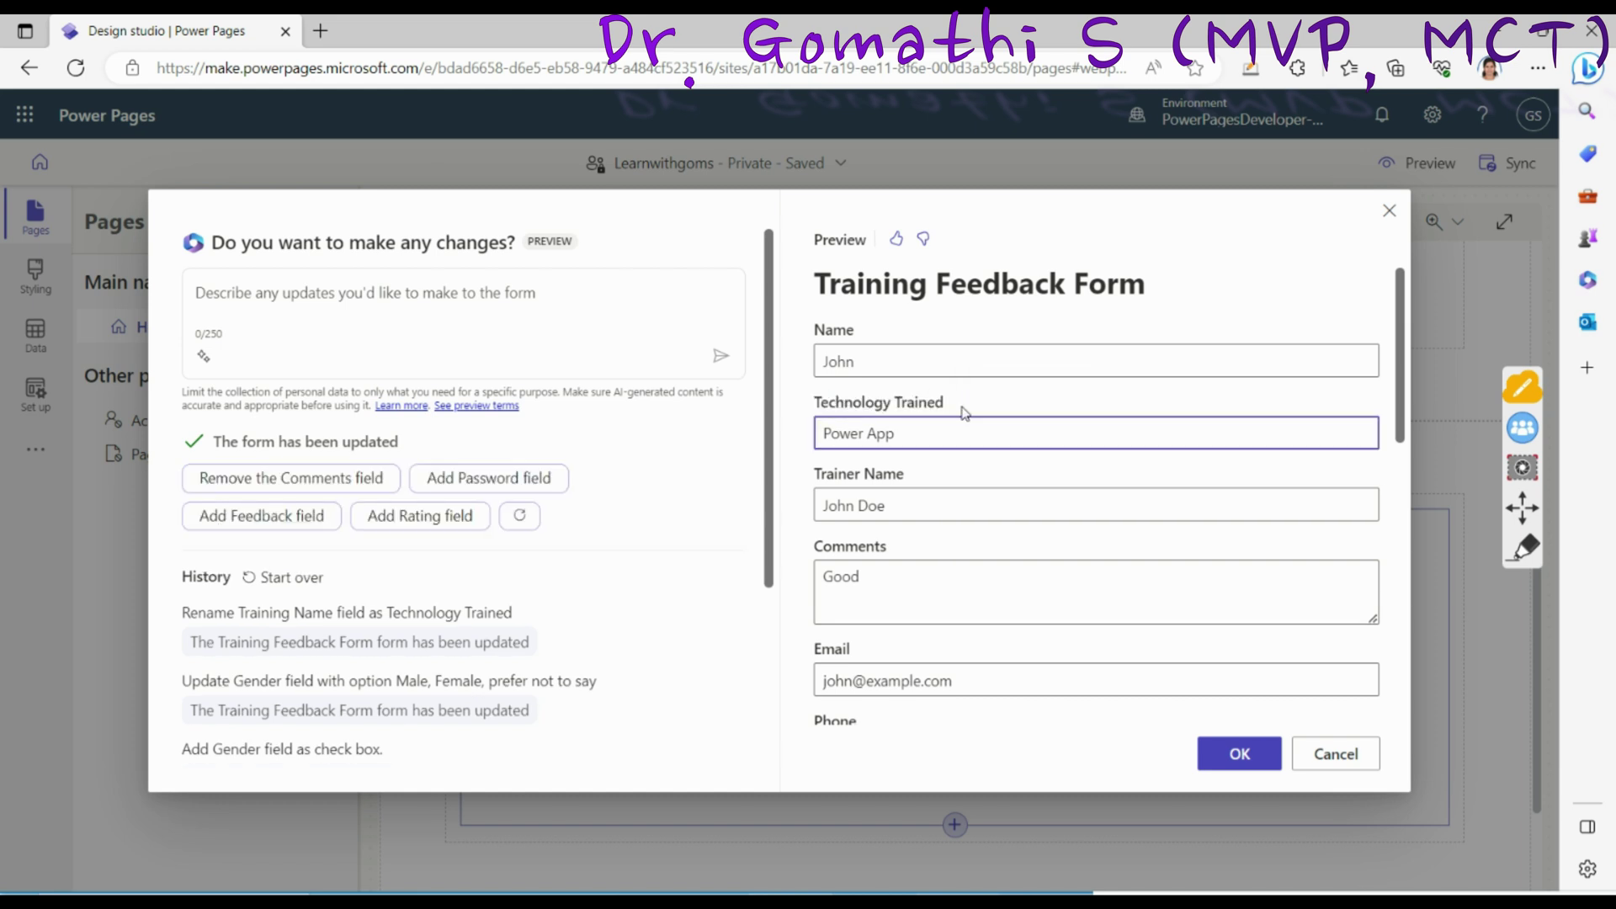
{"action": "left_click", "coordinate": [1238, 753]}
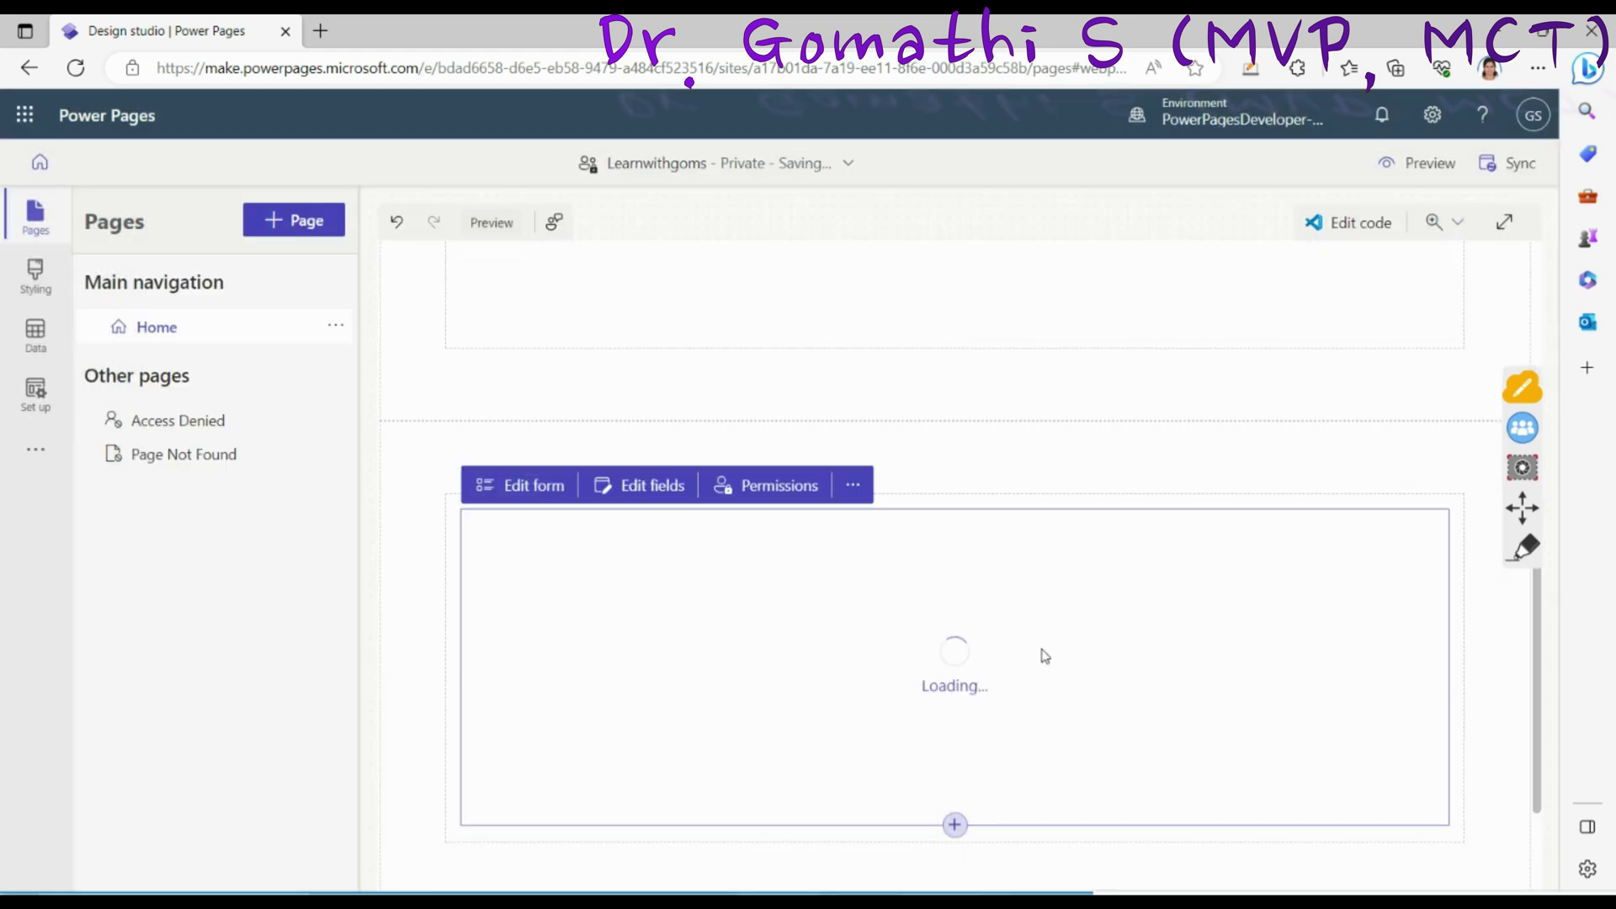
Step: Delete the empty form component from the first section of the Home page
{"action": "scroll", "coordinate": [1042, 653], "scroll_direction": "down", "scroll_amount": 2}
{"action": "scroll", "coordinate": [1216, 808], "scroll_direction": "up", "scroll_amount": 4}
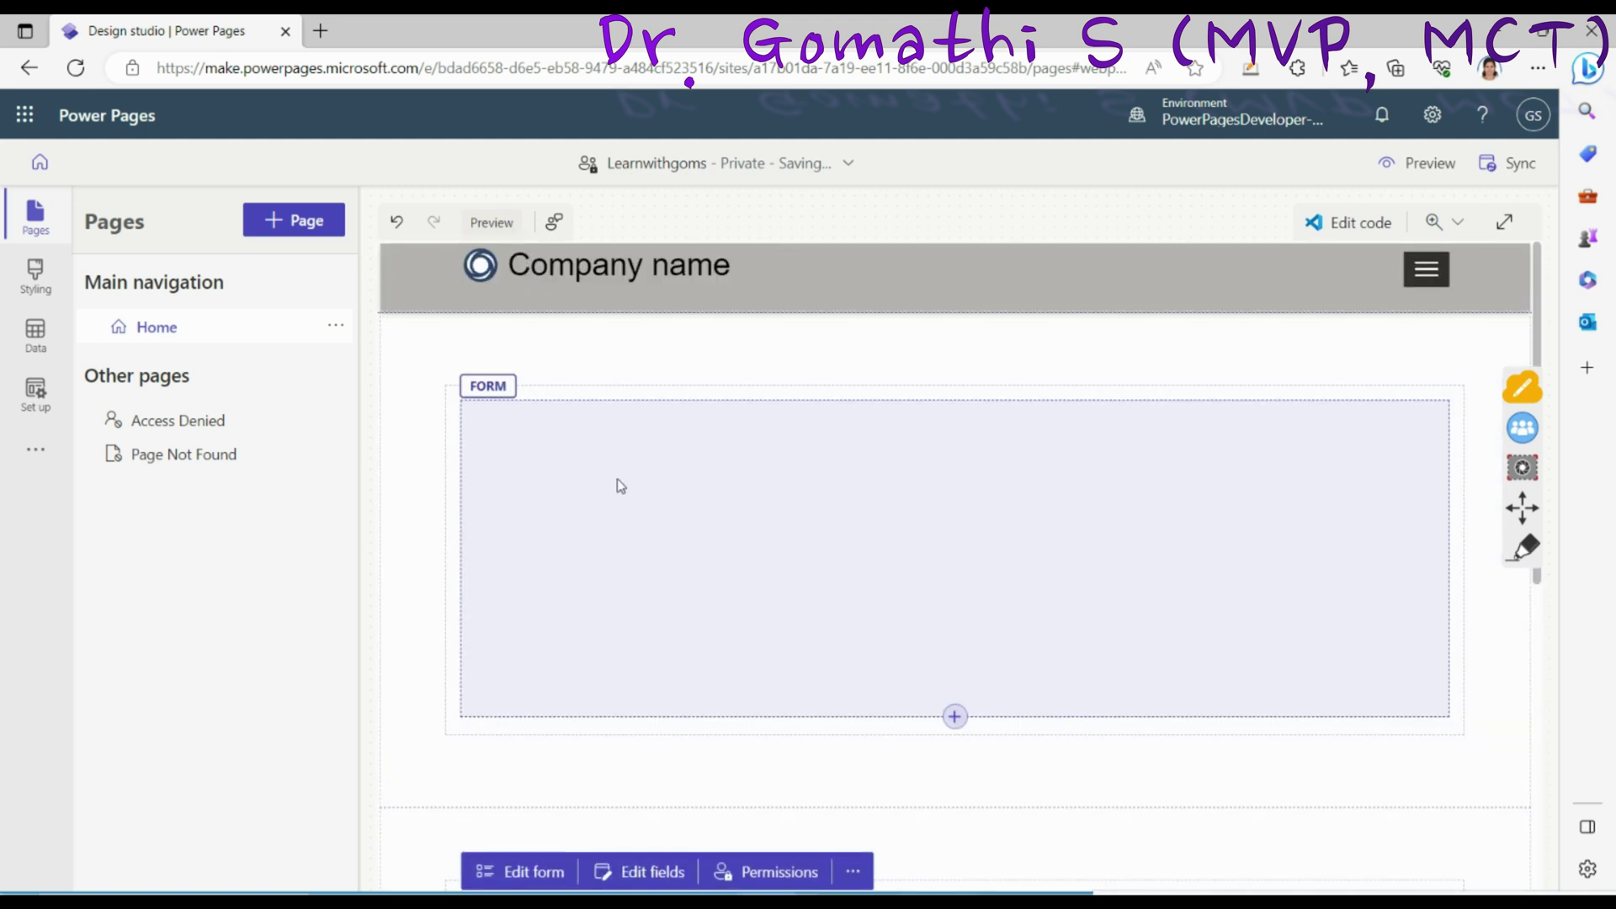
{"action": "left_click", "coordinate": [611, 385]}
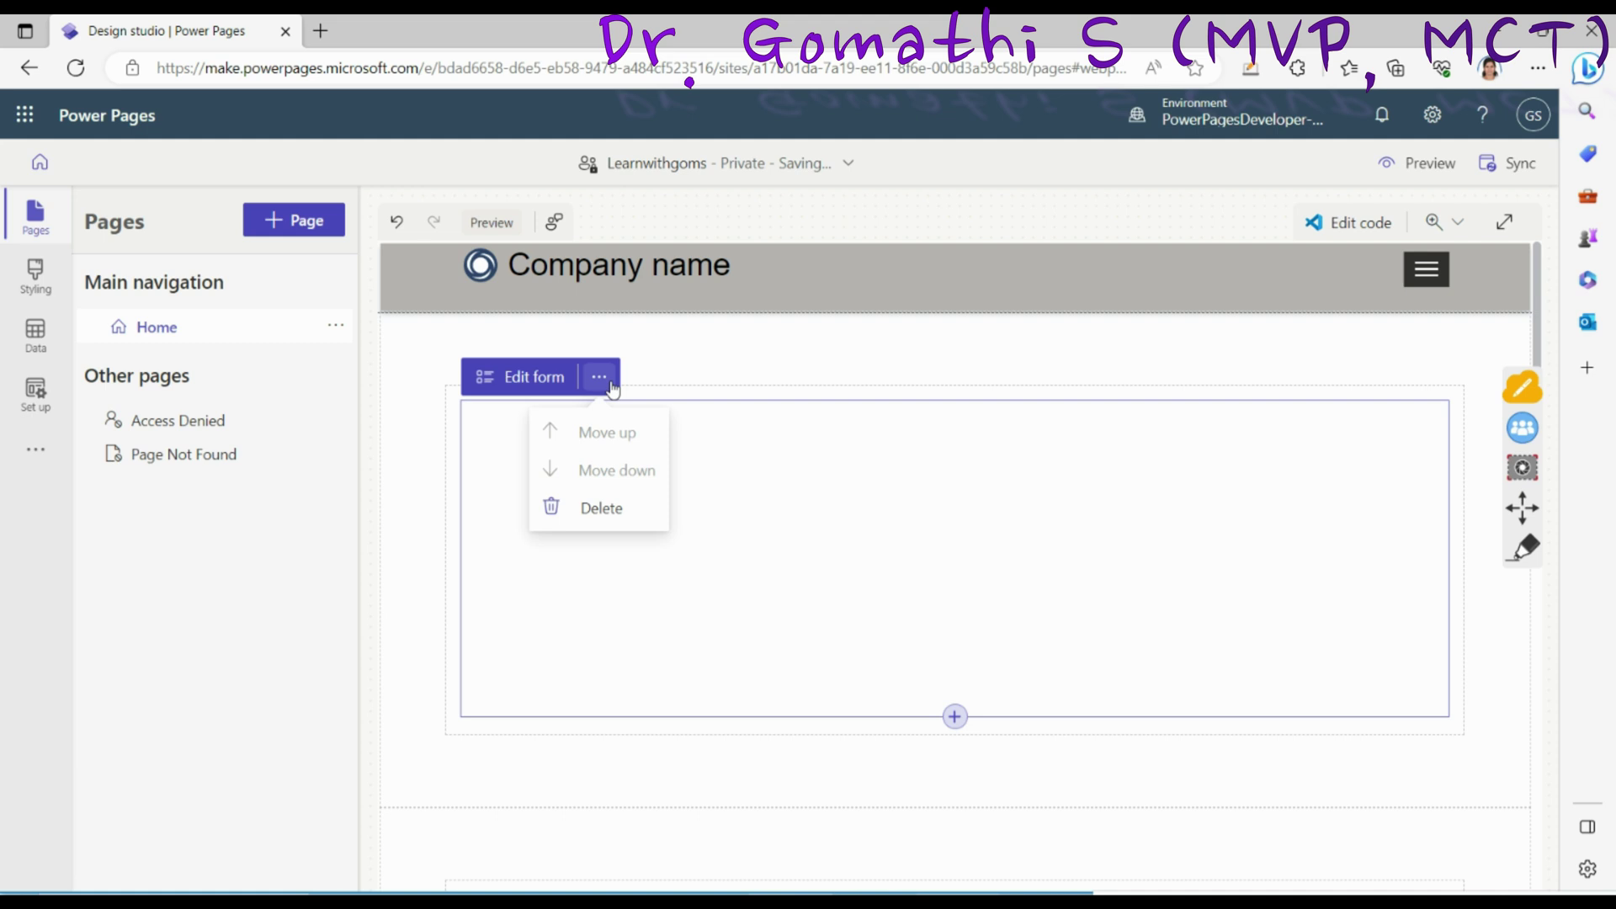
{"action": "left_click", "coordinate": [602, 524]}
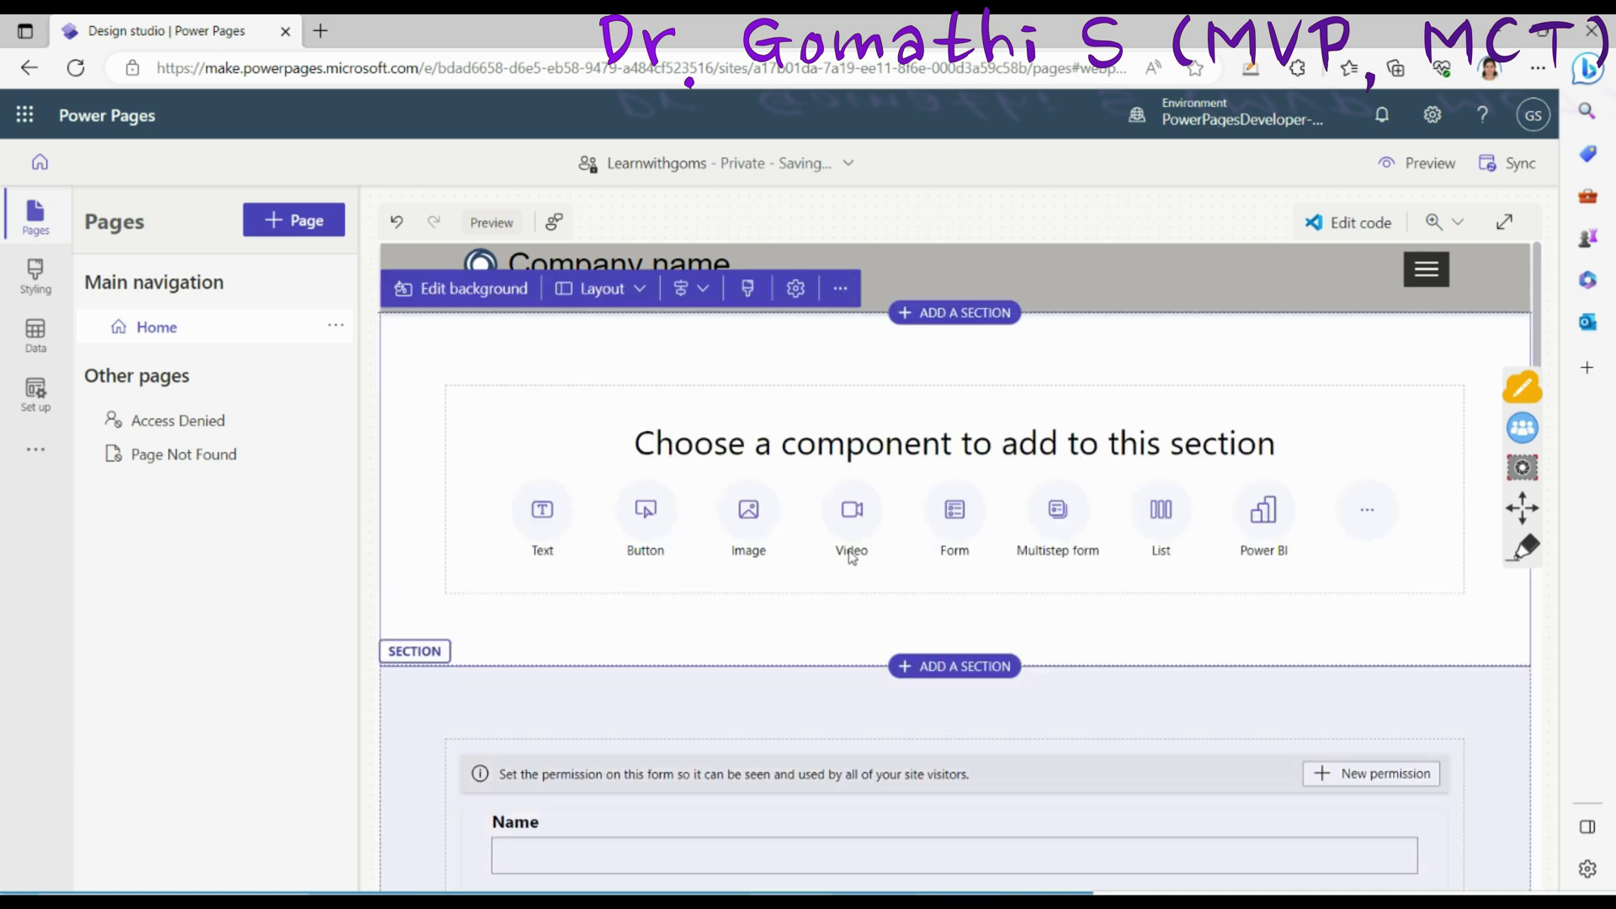
Step: Review the training feedback form's fields on the Home page and show the additional component choices for the empty section
{"action": "scroll", "coordinate": [852, 559], "scroll_direction": "down", "scroll_amount": 5}
{"action": "scroll", "coordinate": [895, 547], "scroll_direction": "up", "scroll_amount": 5}
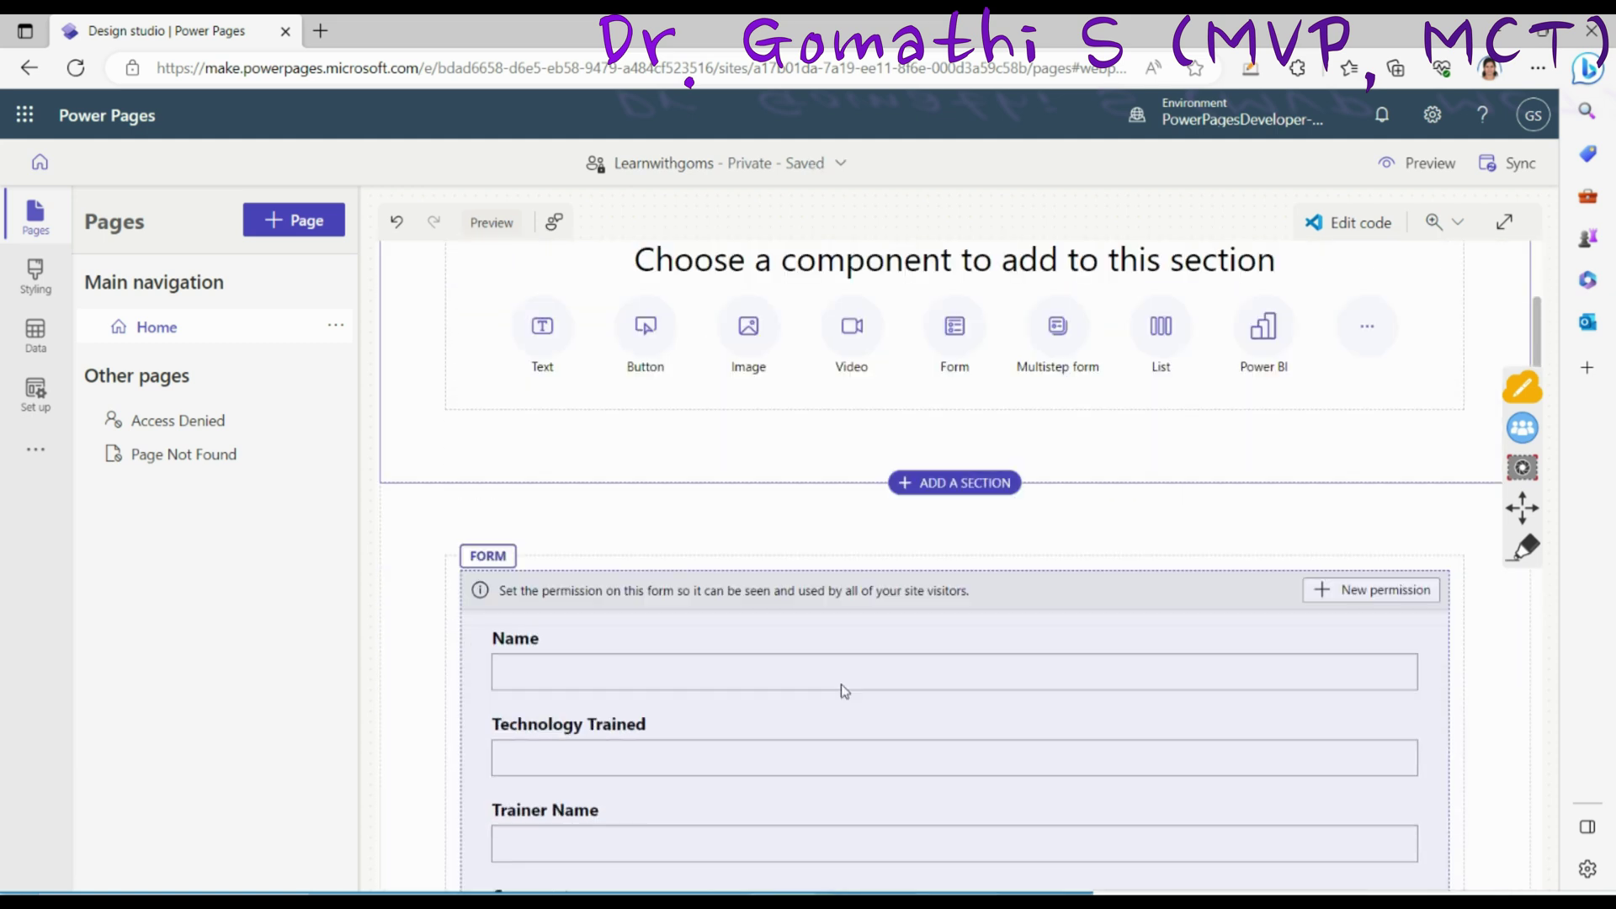
{"action": "scroll", "coordinate": [925, 658], "scroll_direction": "down", "scroll_amount": 15}
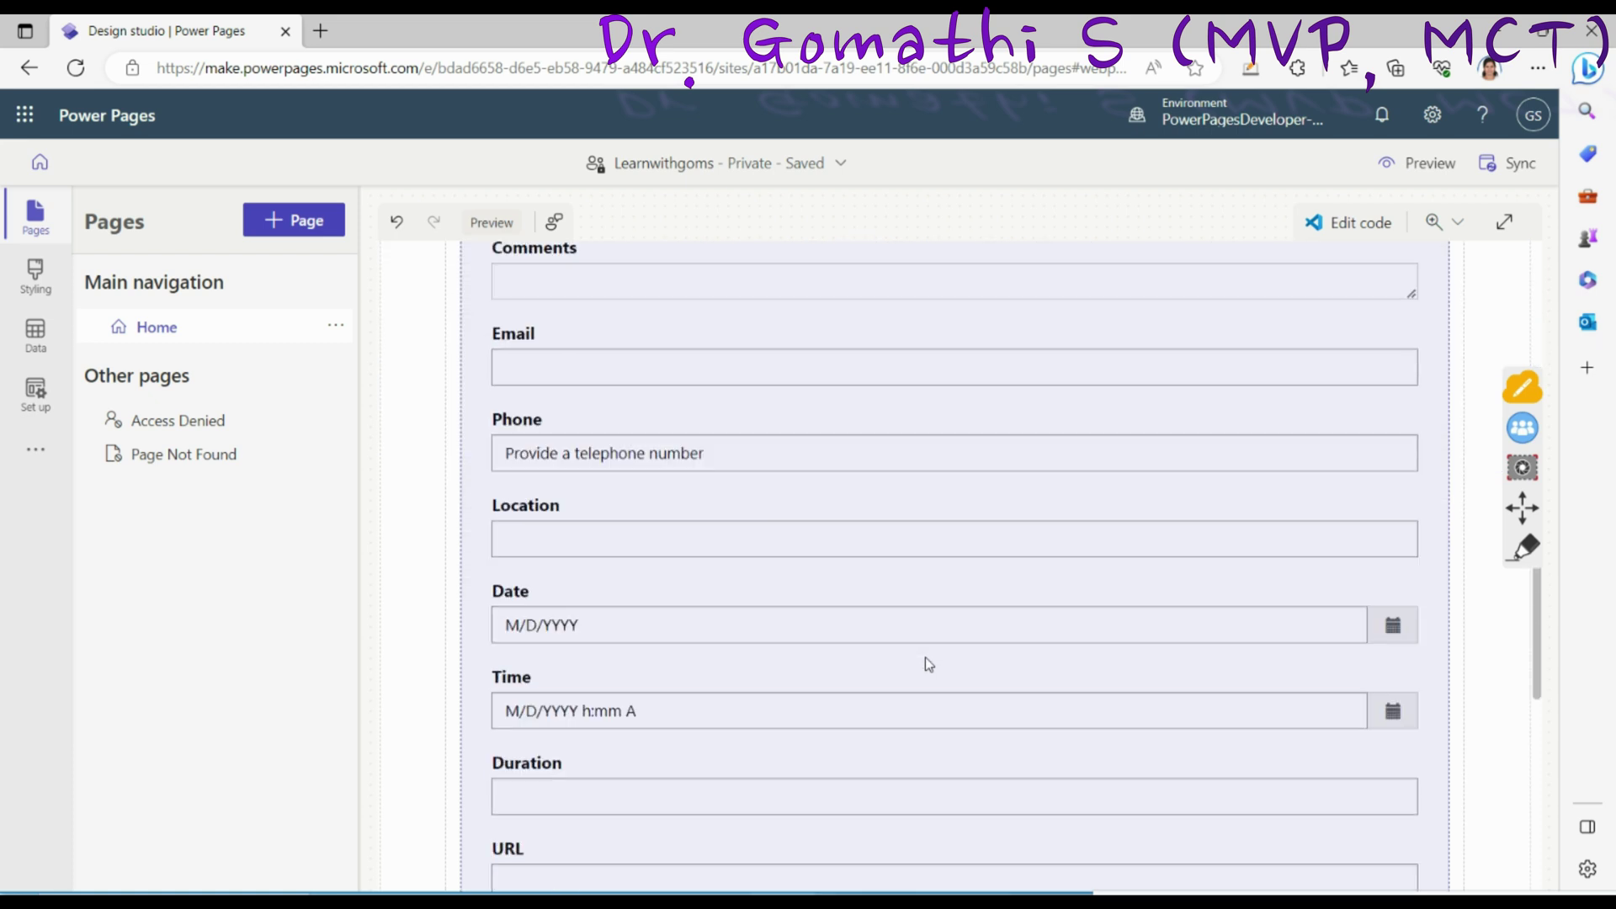
{"action": "scroll", "coordinate": [911, 649], "scroll_direction": "up", "scroll_amount": 15}
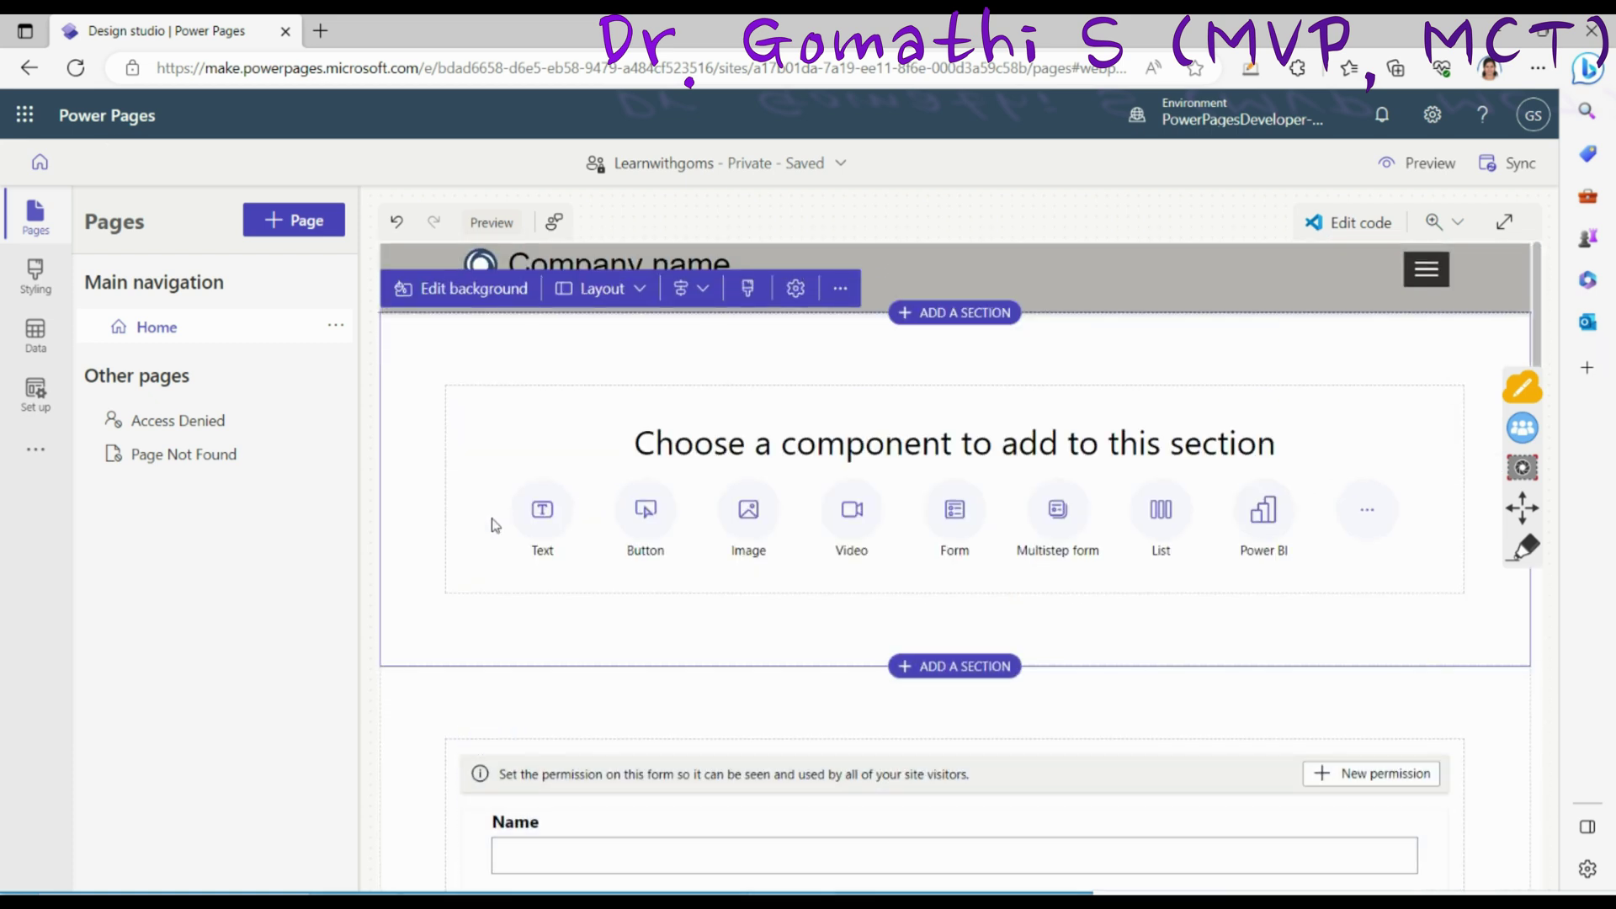
{"action": "left_click", "coordinate": [545, 528]}
{"action": "left_click", "coordinate": [1378, 533]}
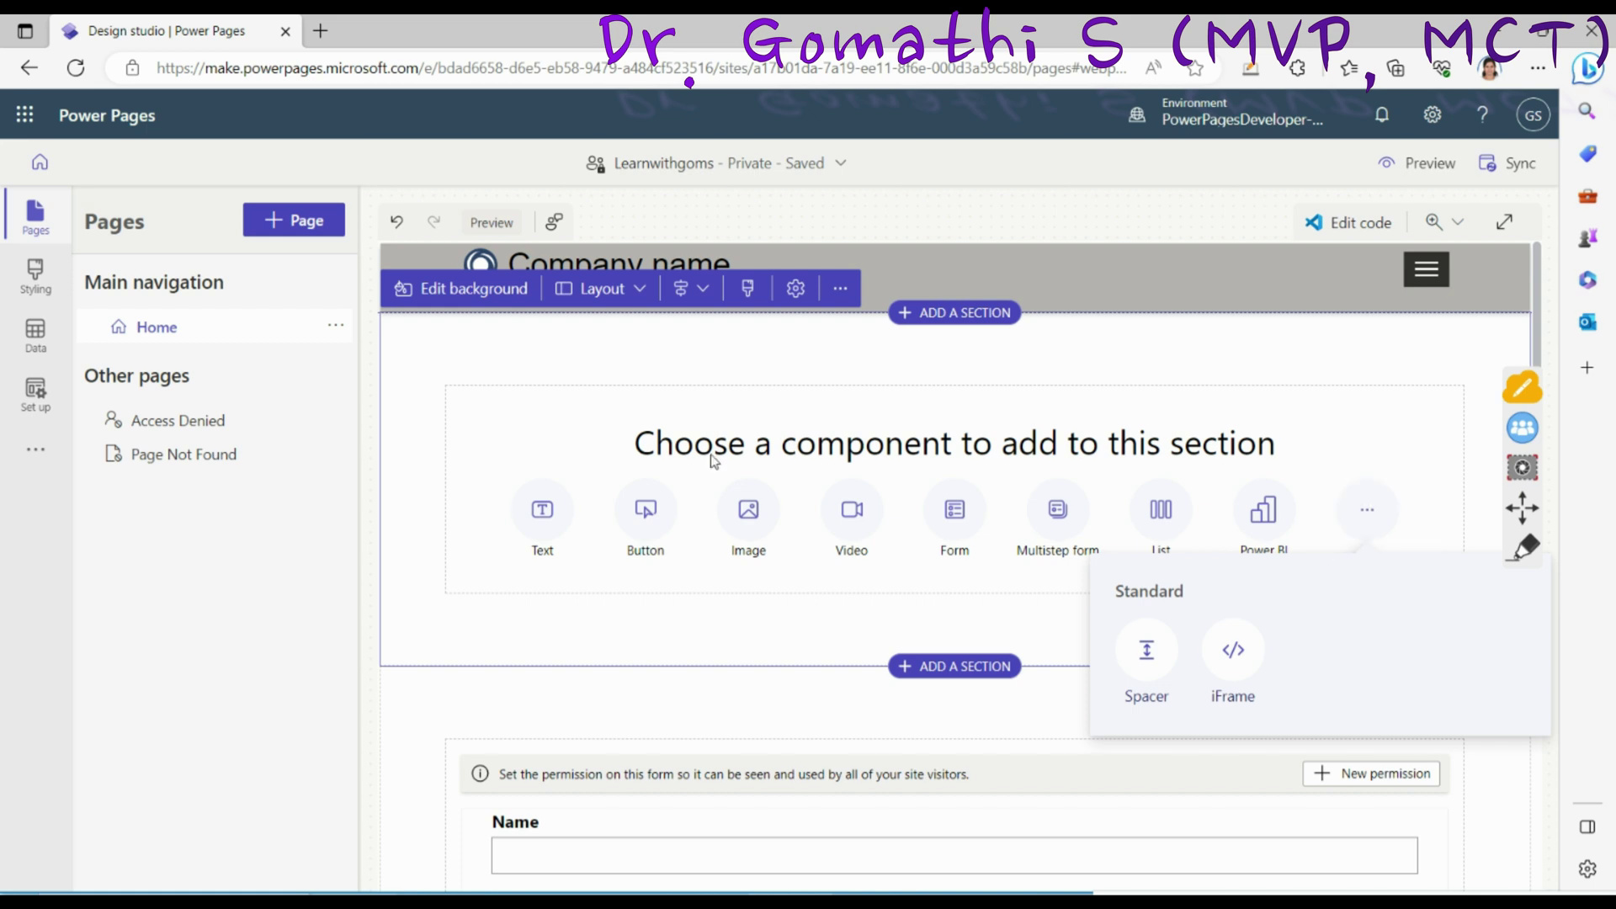
Step: Add a text component to the empty first section of the Home page and select its placeholder text
{"action": "left_click", "coordinate": [748, 510]}
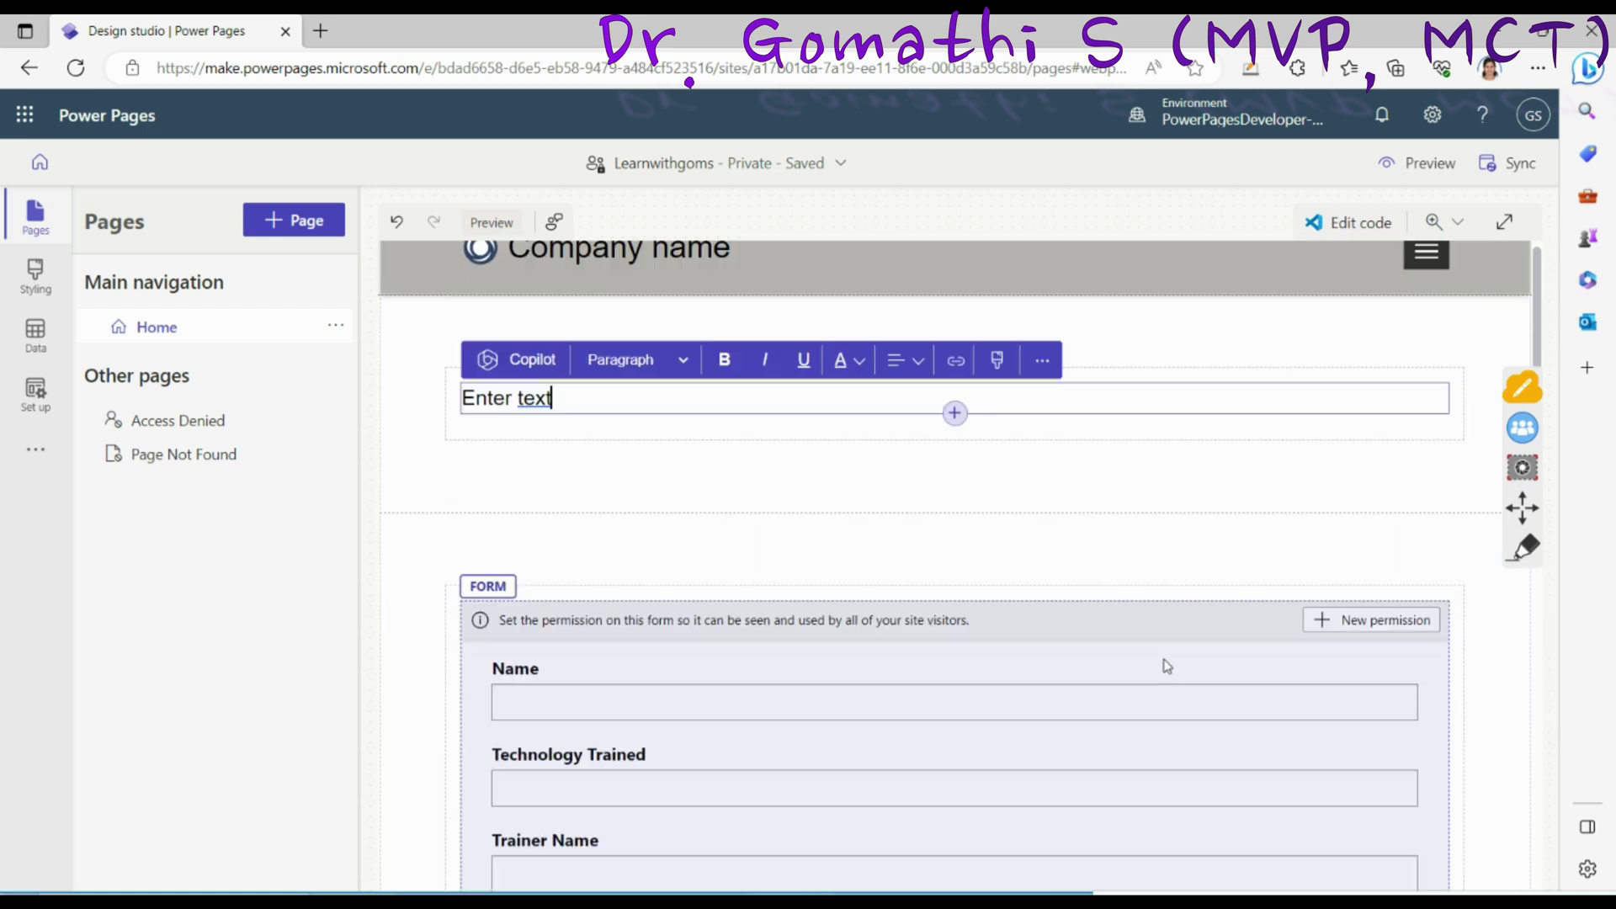
{"action": "left_click_drag", "start_coordinate": [595, 410], "coordinate": [441, 422]}
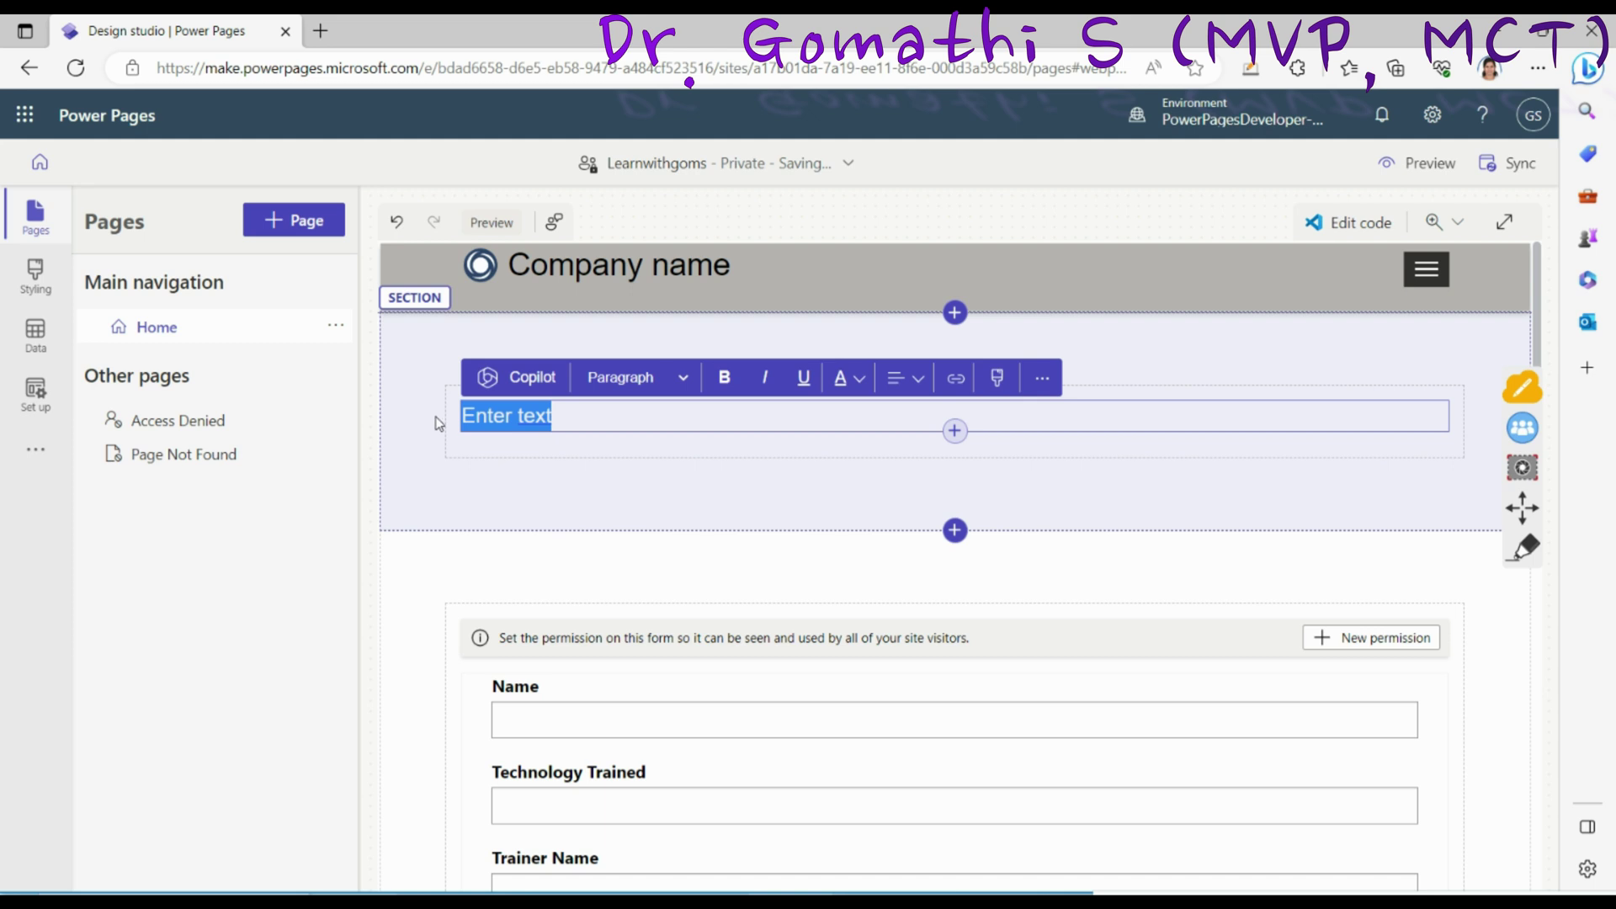
{"action": "left_click", "coordinate": [438, 423]}
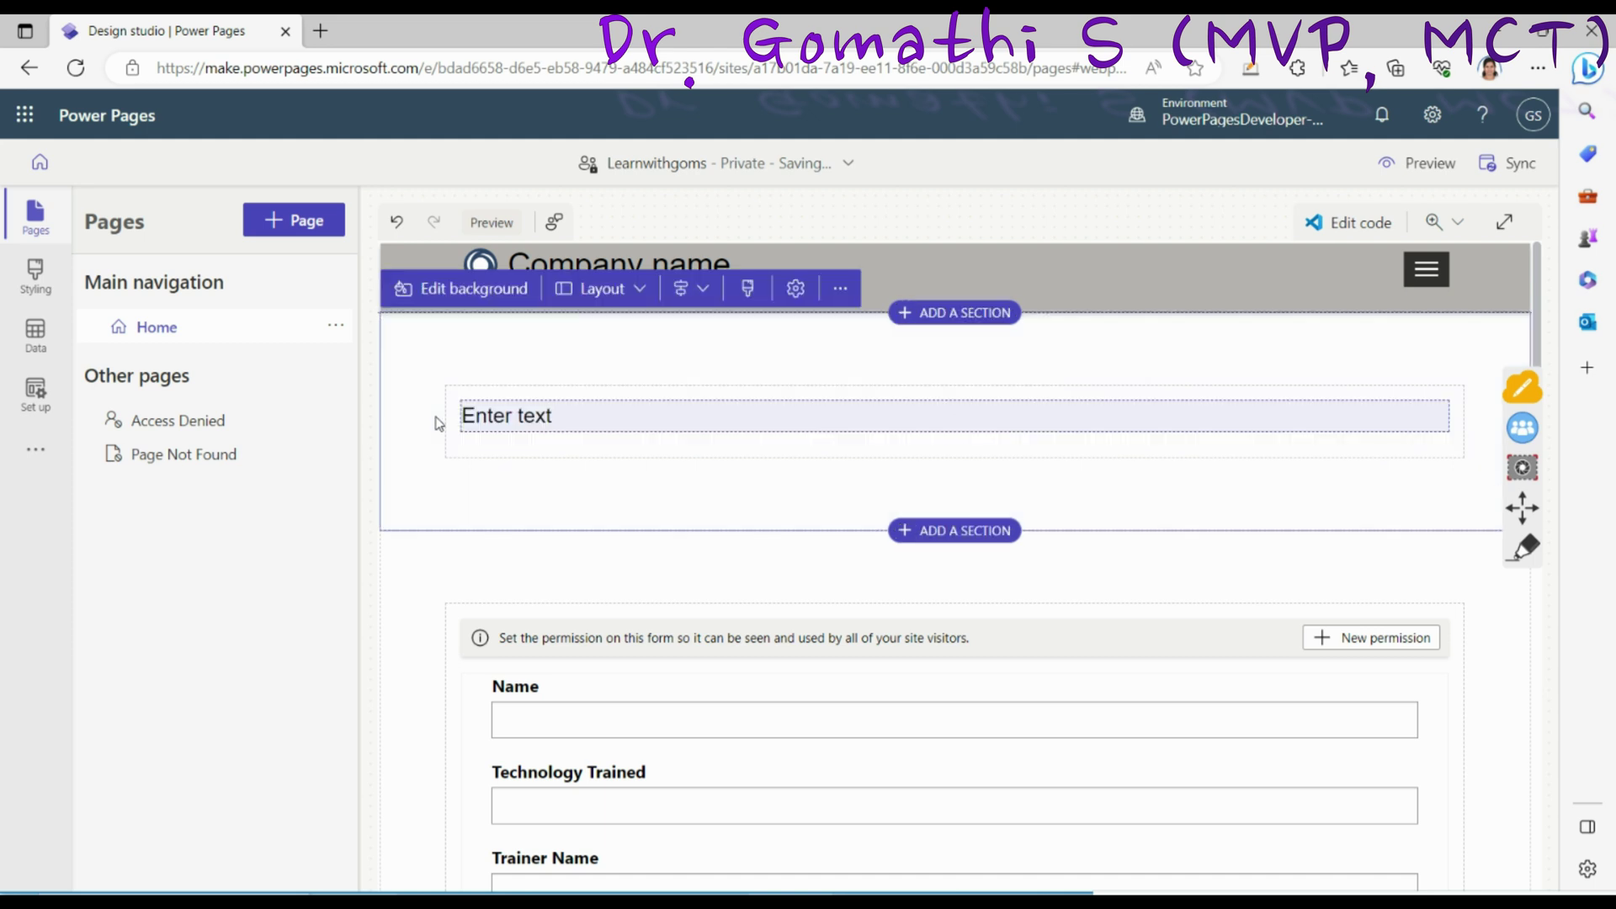
{"action": "left_click", "coordinate": [556, 421]}
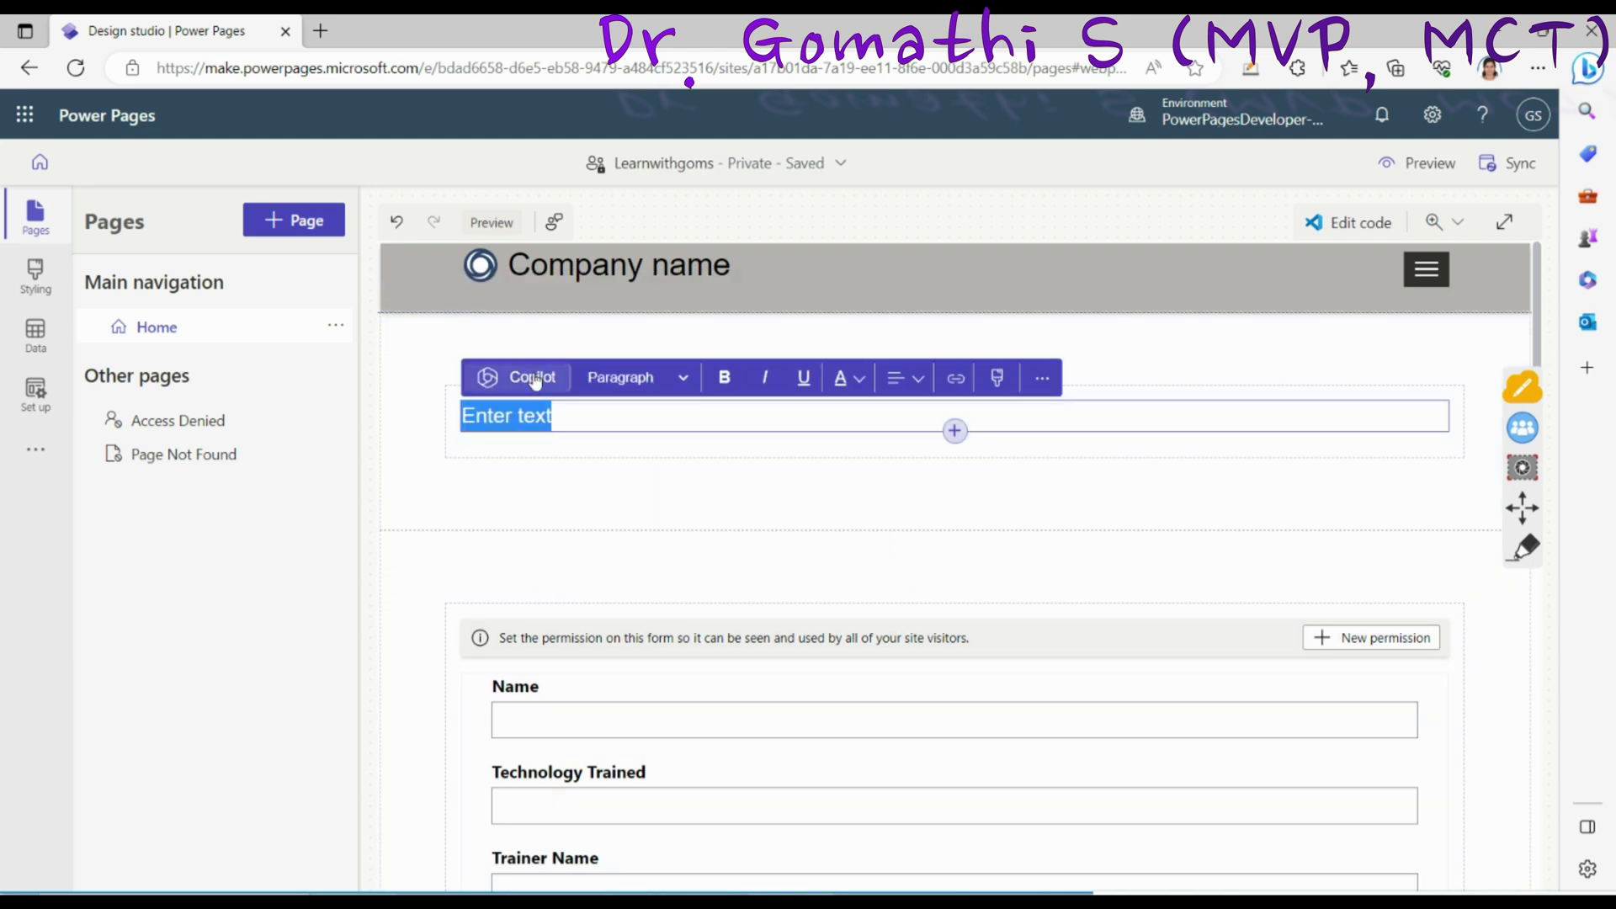
{"action": "mouse_move", "coordinate": [516, 330]}
{"action": "left_mouse_down"}
{"action": "mouse_move", "coordinate": [485, 339]}
{"action": "mouse_move", "coordinate": [557, 375]}
{"action": "mouse_move", "coordinate": [476, 320]}
{"action": "left_mouse_up"}
{"action": "left_click", "coordinate": [1523, 709]}
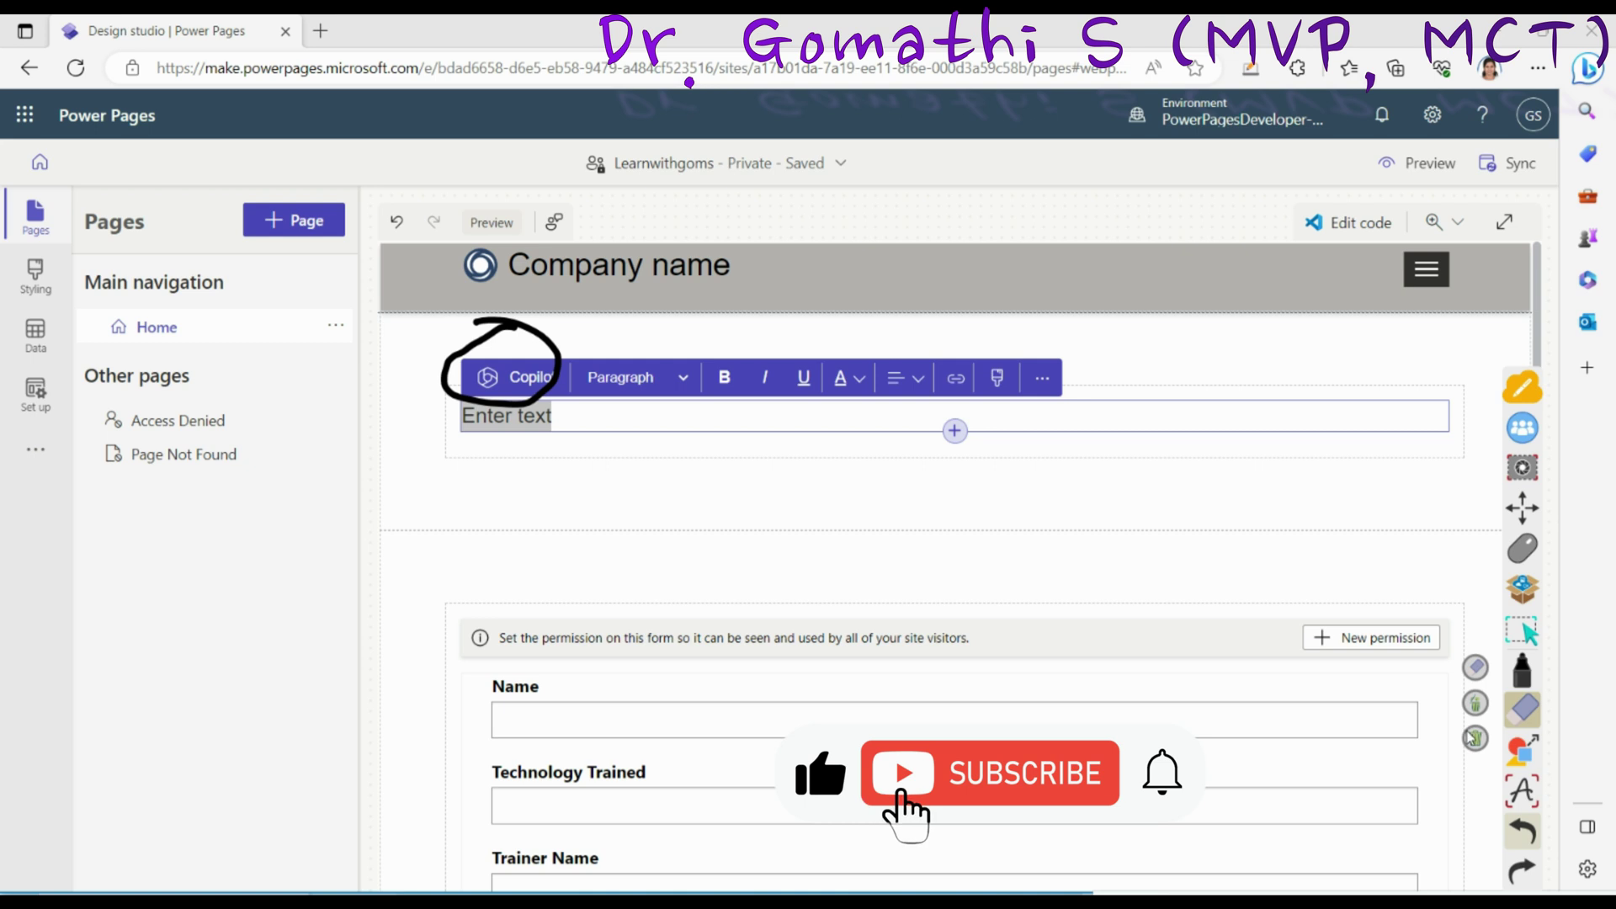
{"action": "left_click", "coordinate": [1473, 738]}
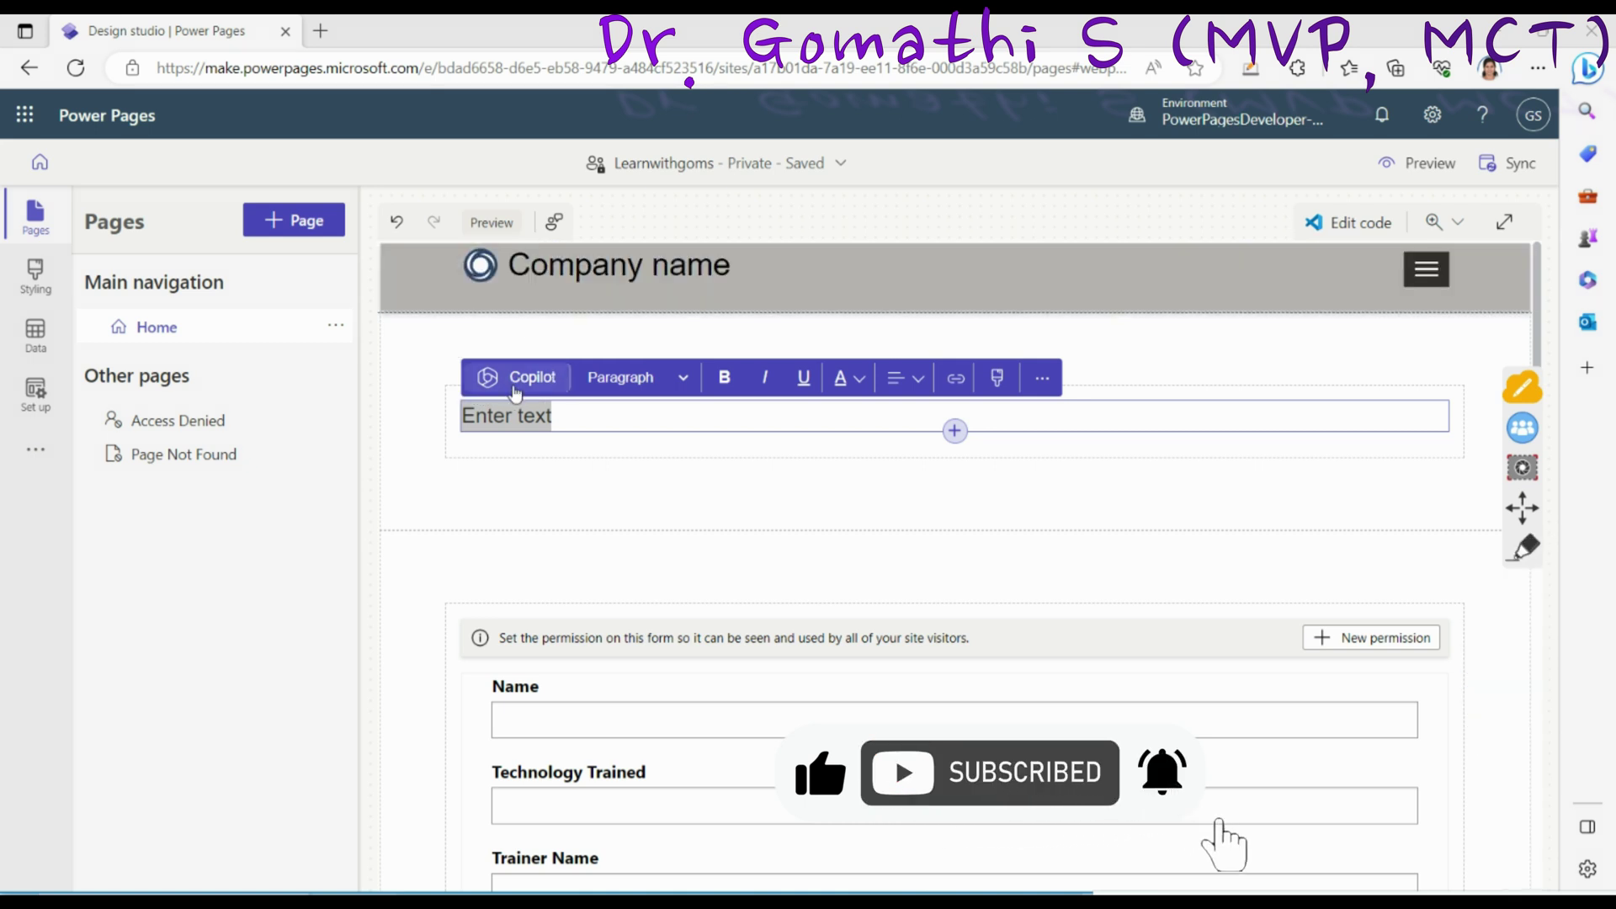
Step: Open the Copilot text description prompt for the new text component
{"action": "left_click", "coordinate": [516, 383]}
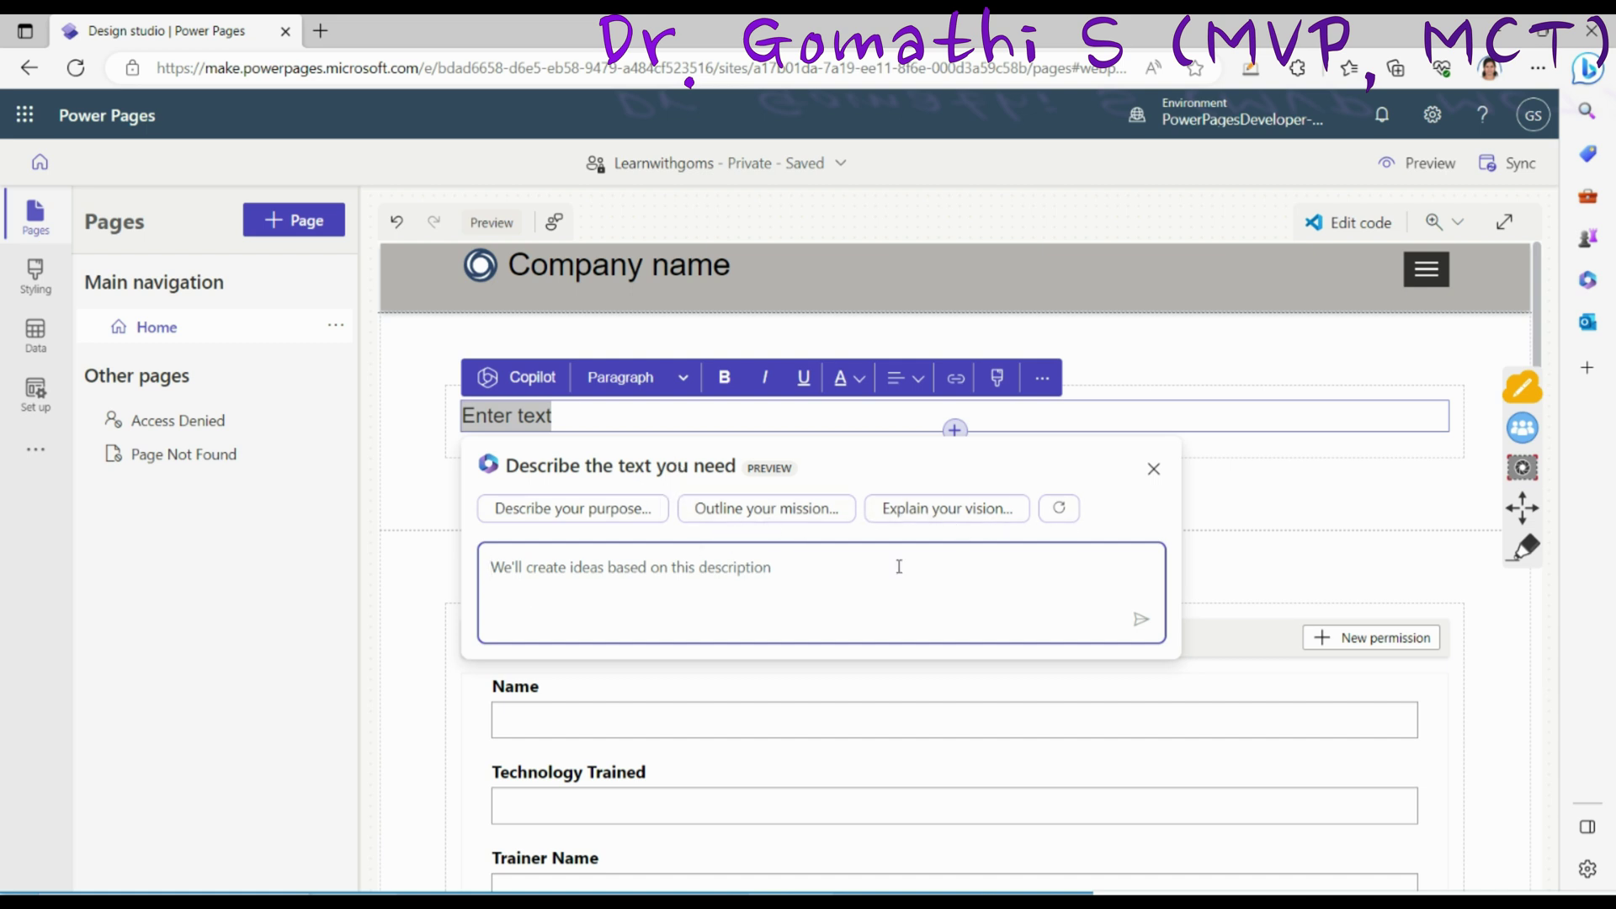
{"action": "left_click", "coordinate": [543, 583]}
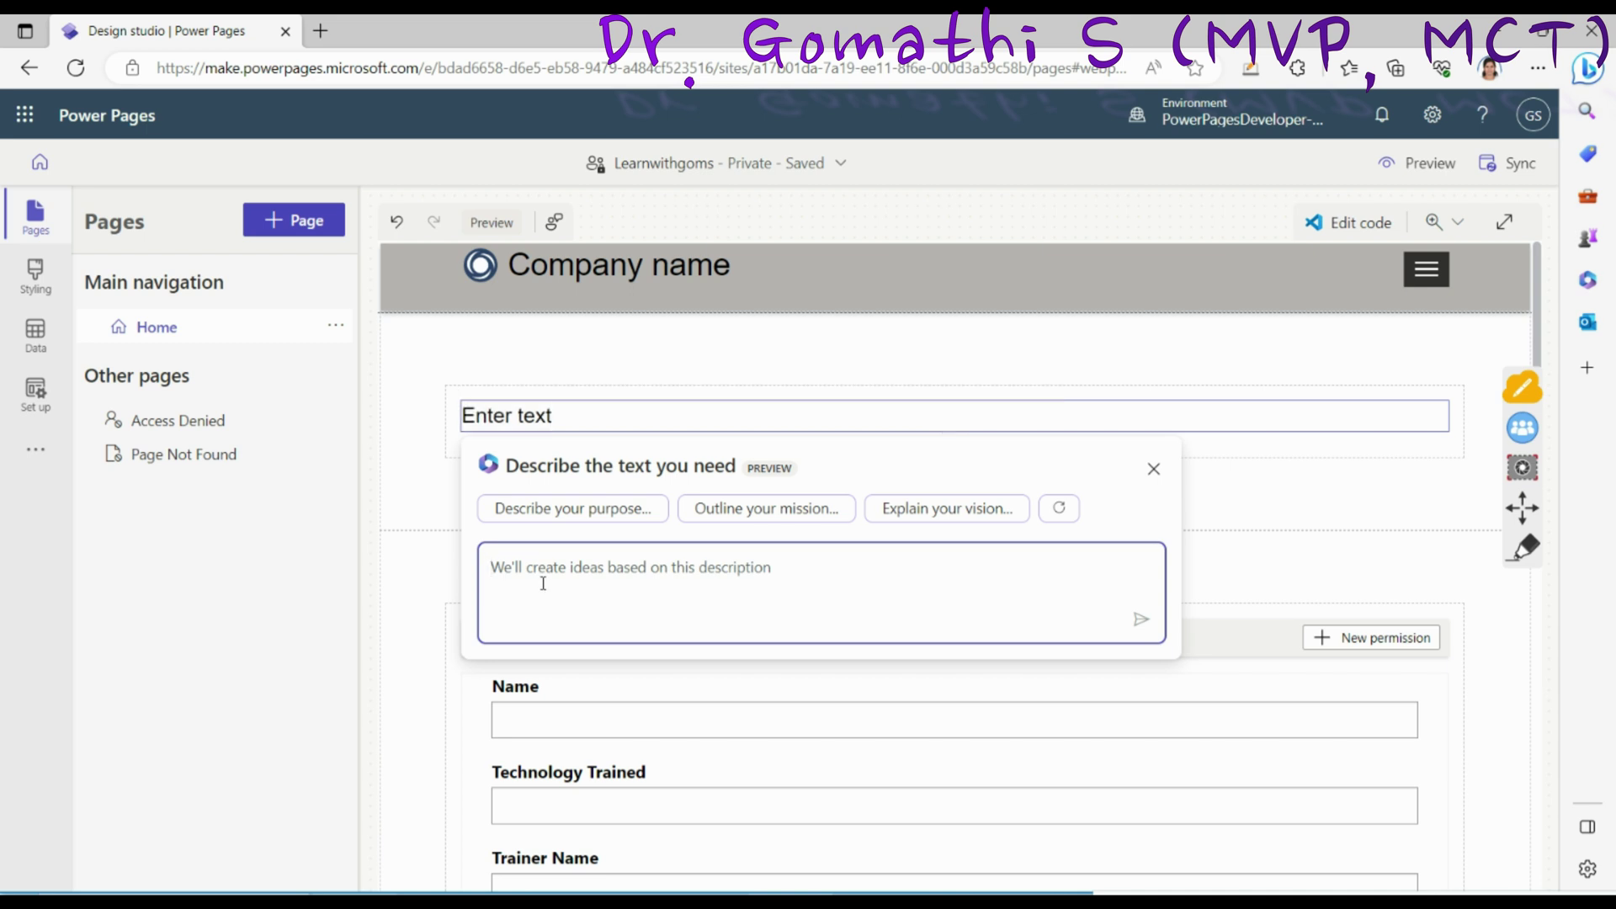
{"action": "type", "text": "Cre"}
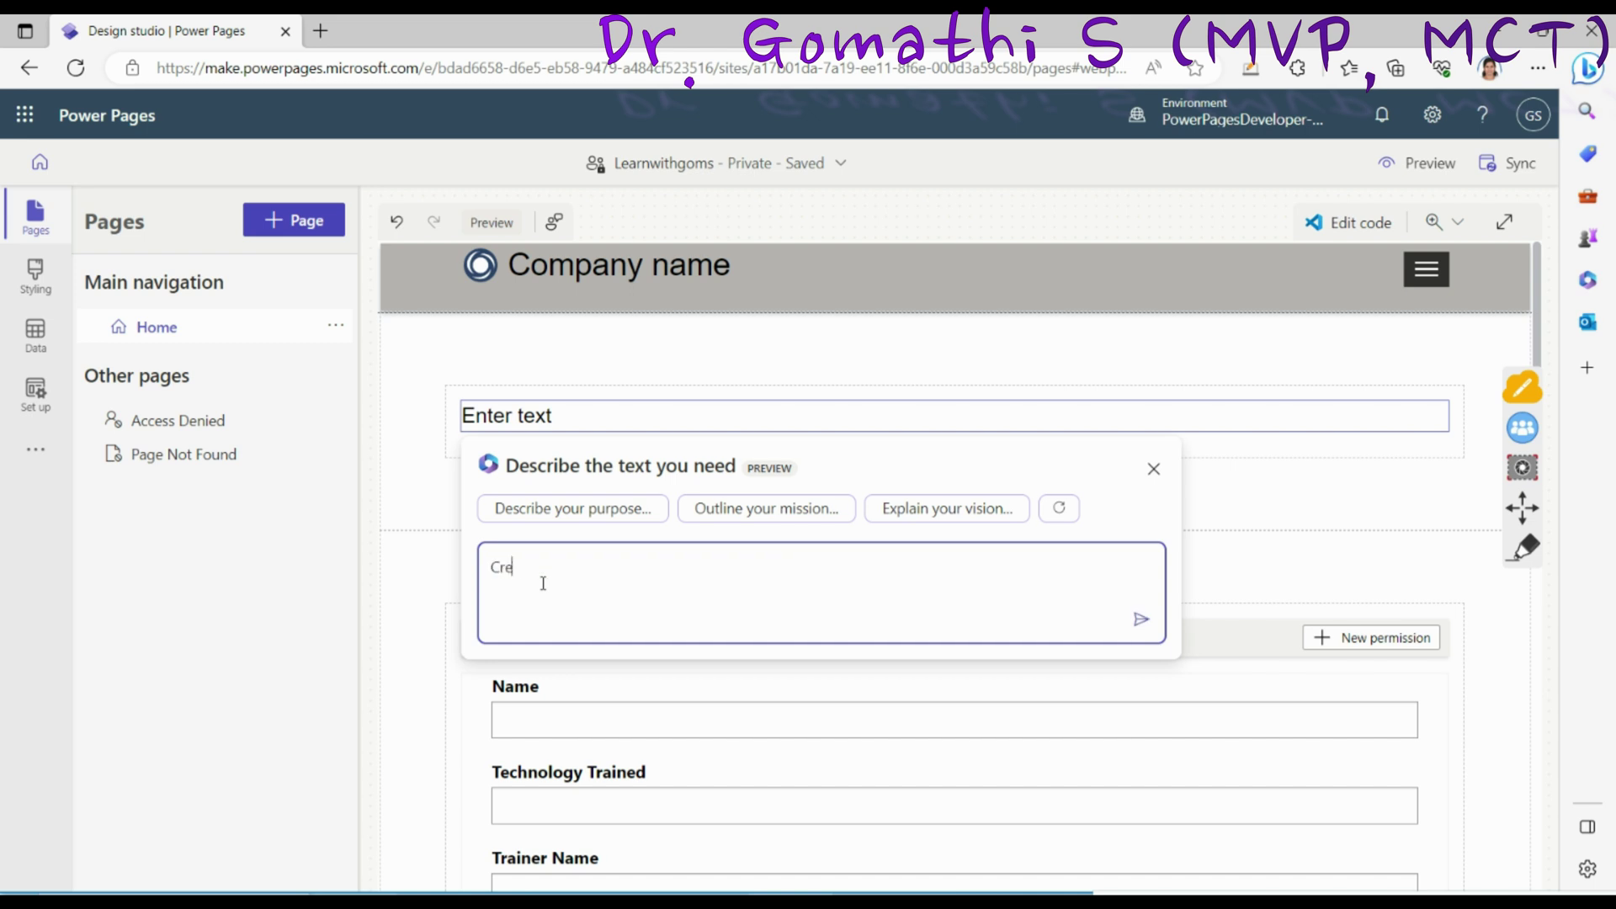
{"action": "type", "text": "ate \"About M"}
{"action": "key", "text": "BackSpace"}
{"action": "key", "text": "BackSpace"}
{"action": "key", "text": "BackSpace"}
{"action": "key", "text": "BackSpace"}
{"action": "key", "text": "BackSpace"}
{"action": "key", "text": "BackSpace"}
{"action": "key", "text": "BackSpace"}
{"action": "key", "text": "BackSpace"}
{"action": "key", "text": "BackSpace"}
{"action": "key", "text": "BackSpace"}
{"action": "key", "text": "BackSpace"}
{"action": "key", "text": "BackSpace"}
{"action": "key", "text": "BackSpace"}
{"action": "key", "text": "BackSpace"}
{"action": "key", "text": "BackSpace"}
Step: Generate text with Copilot from the description "This website is for Training purpose. Generate Introduction"
{"action": "type", "text": "This website is for Training p"}
{"action": "key", "text": "BackSpace"}
{"action": "type", "text": "uurpose. "}
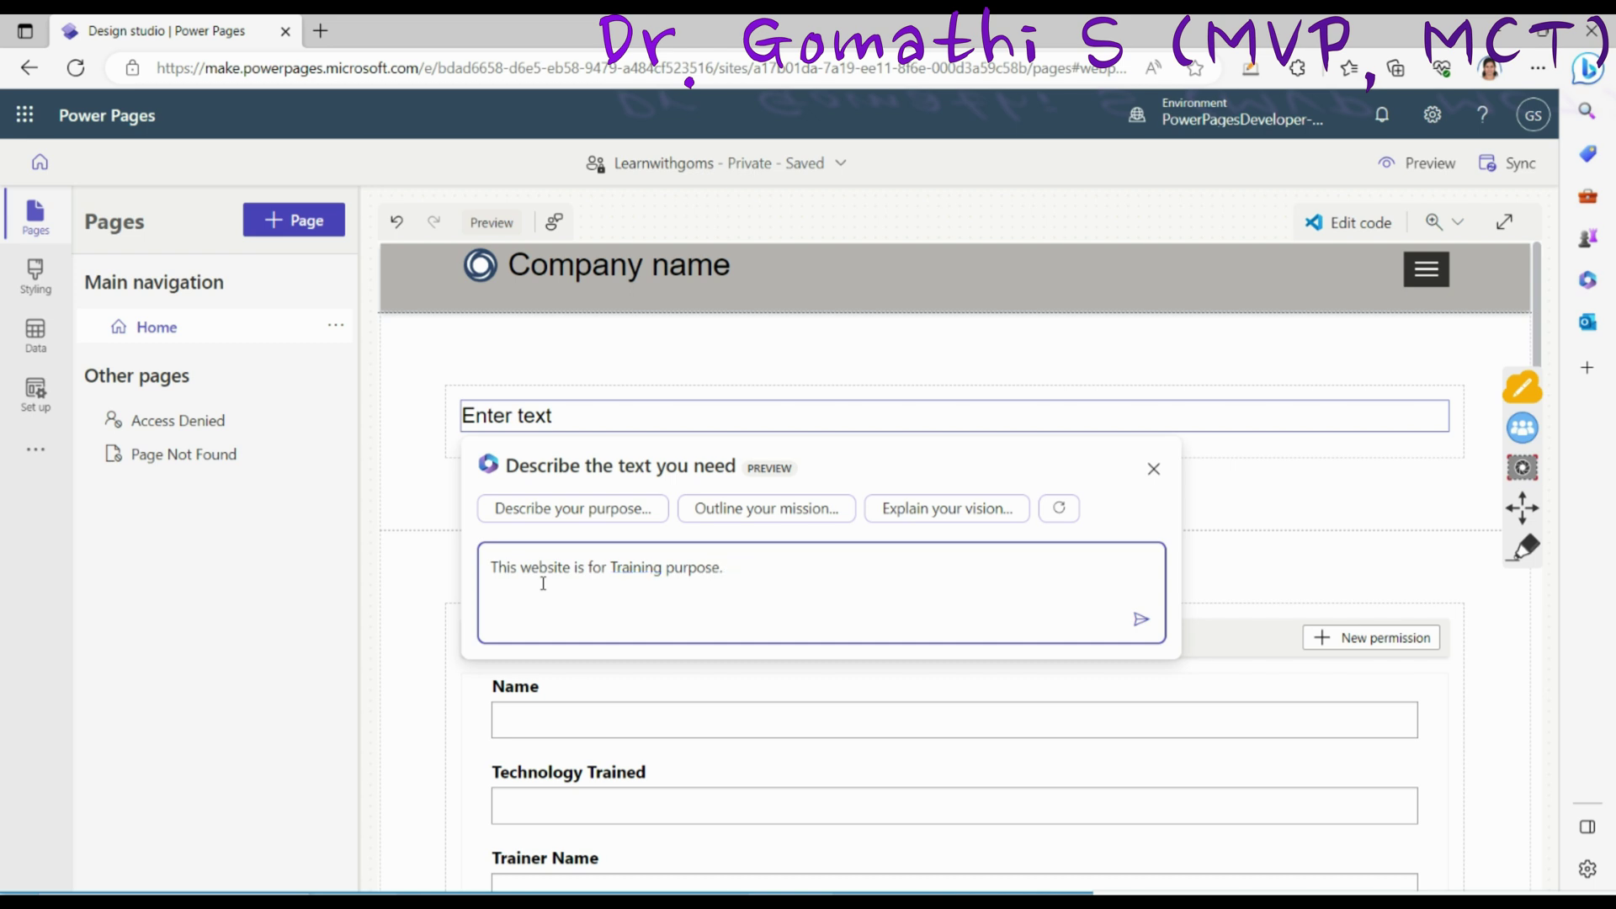
{"action": "type", "text": "Creat"}
{"action": "type", "text": "Gener"}
{"action": "type", "text": "ate Introduction"}
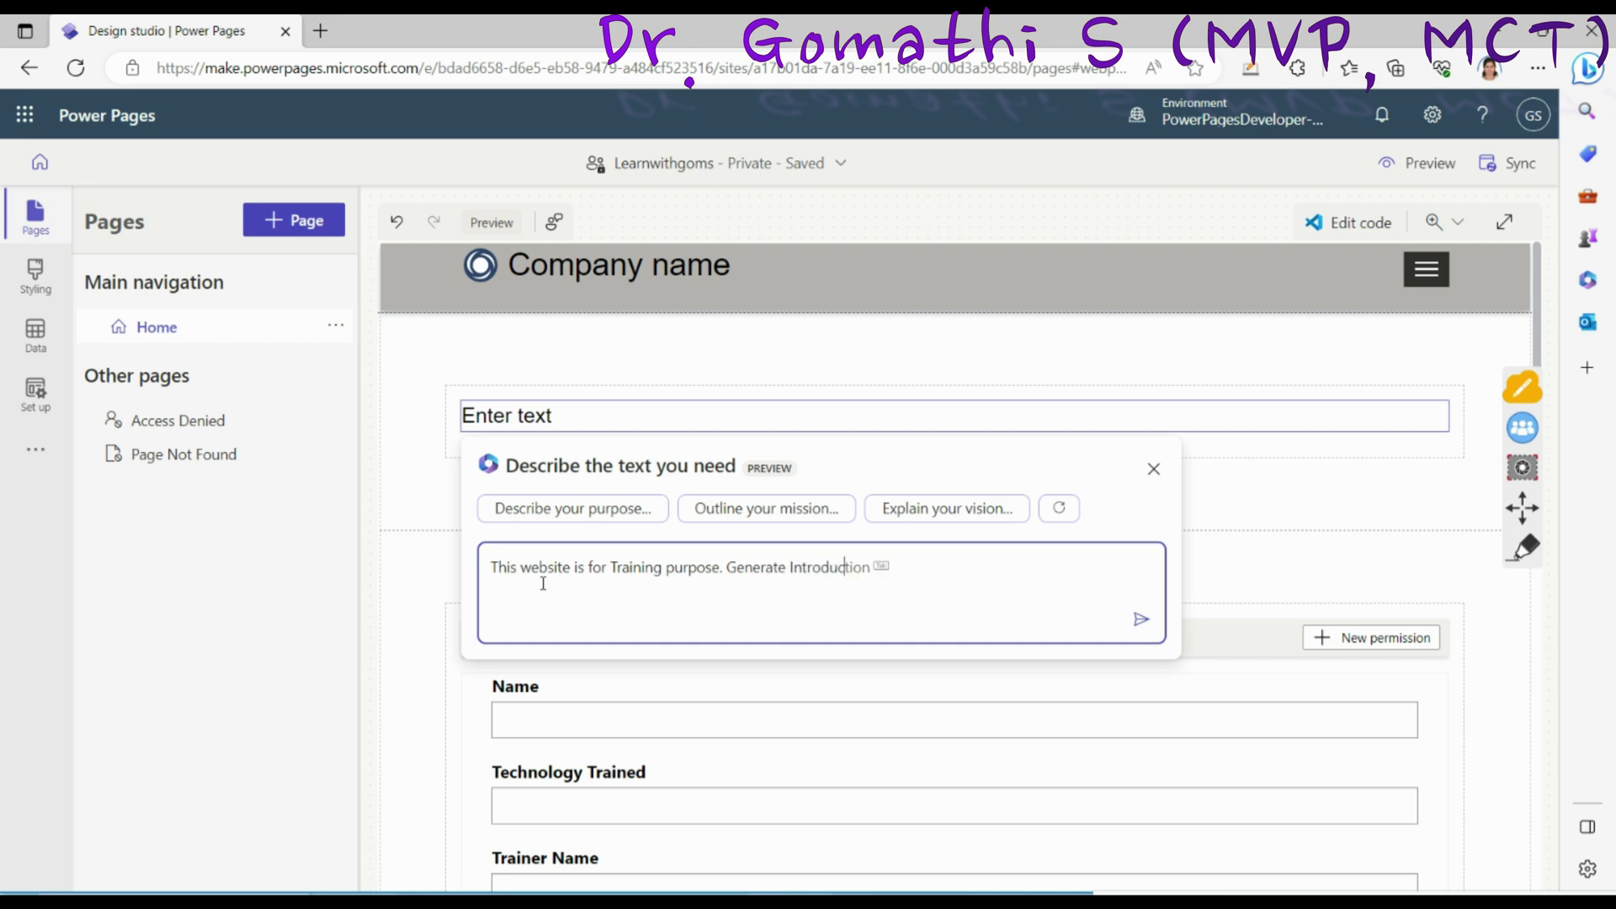
{"action": "key", "text": "Return"}
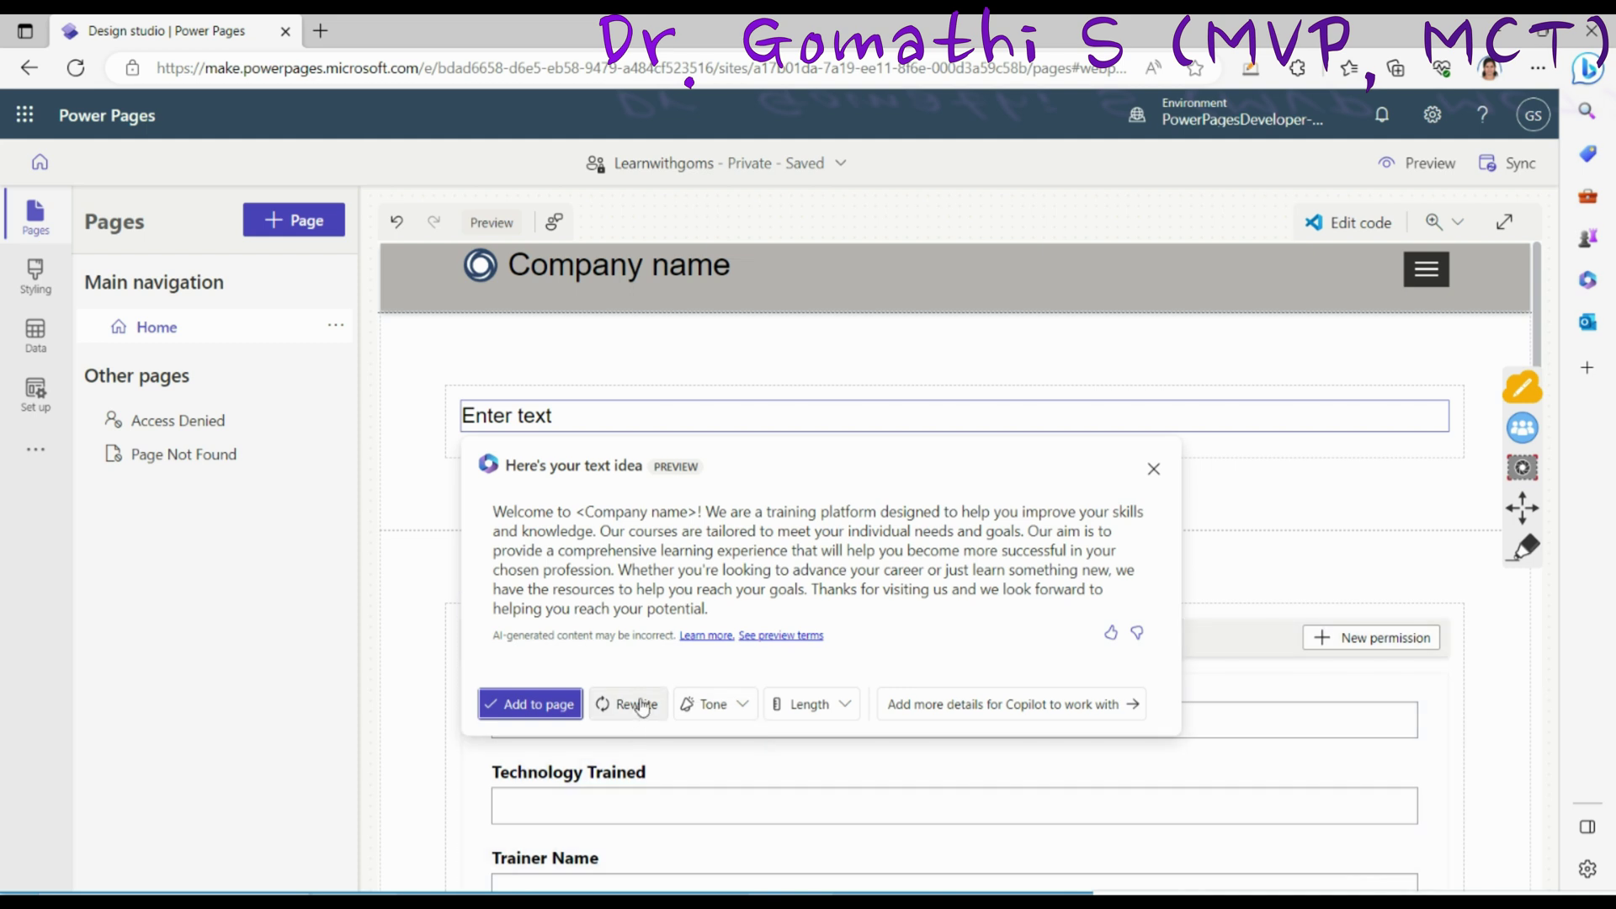
{"action": "left_click", "coordinate": [1539, 557]}
{"action": "mouse_move", "coordinate": [660, 673]}
{"action": "left_mouse_down"}
{"action": "mouse_move", "coordinate": [589, 724]}
{"action": "mouse_move", "coordinate": [740, 673]}
{"action": "left_mouse_up"}
{"action": "mouse_move", "coordinate": [673, 732]}
{"action": "left_mouse_down"}
{"action": "mouse_move", "coordinate": [749, 673]}
{"action": "mouse_move", "coordinate": [787, 740]}
{"action": "mouse_move", "coordinate": [842, 669]}
{"action": "left_mouse_up"}
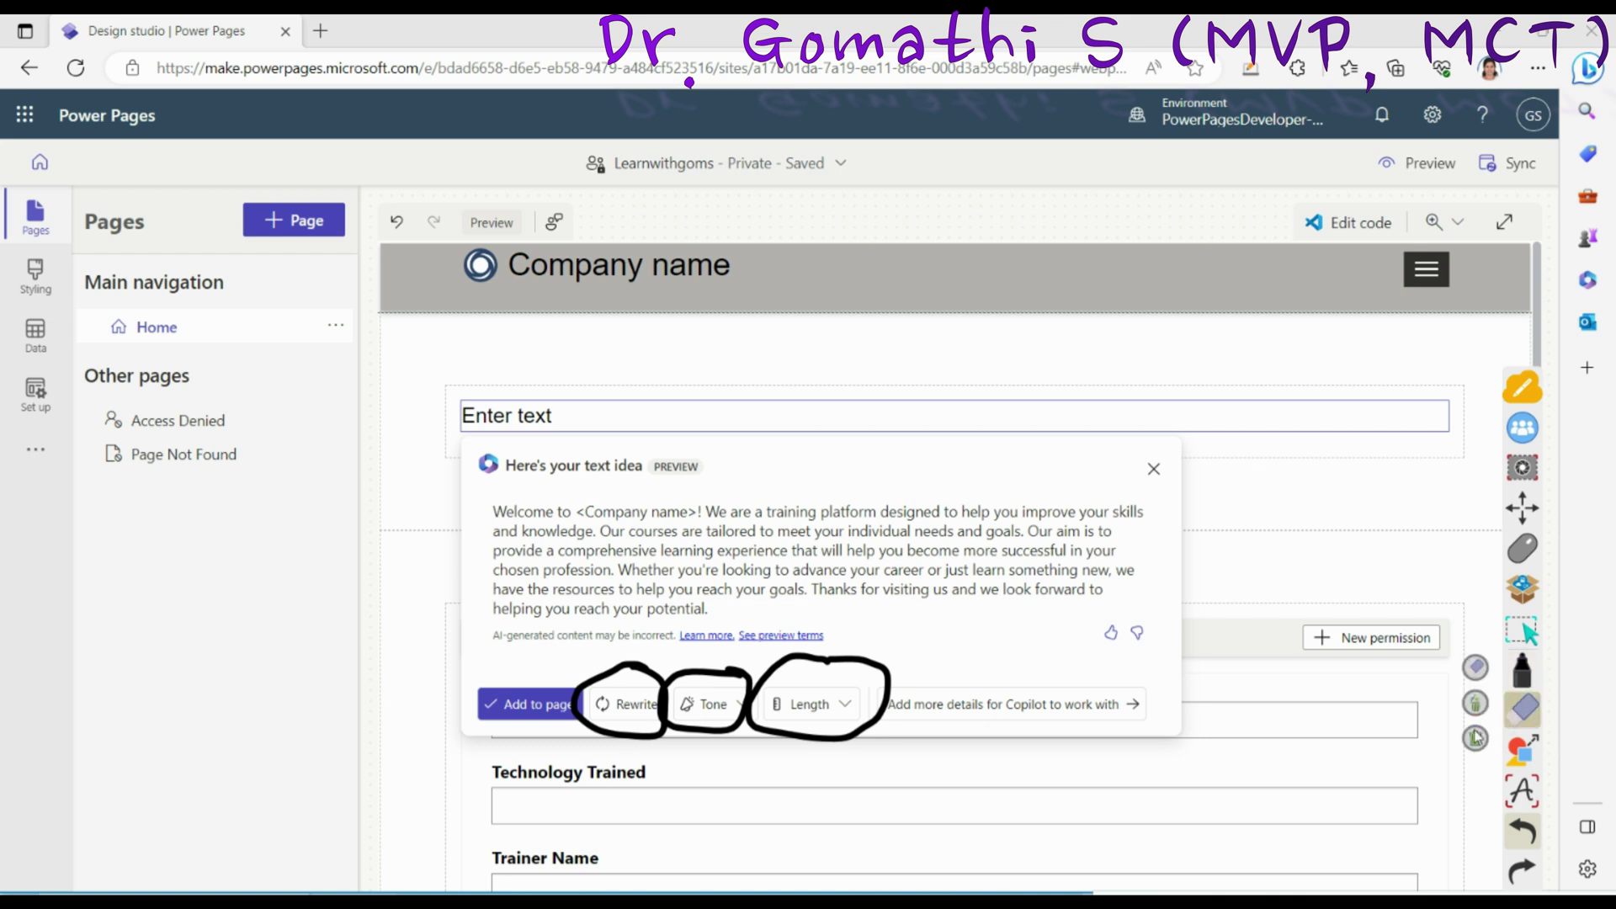
{"action": "left_click", "coordinate": [1523, 707]}
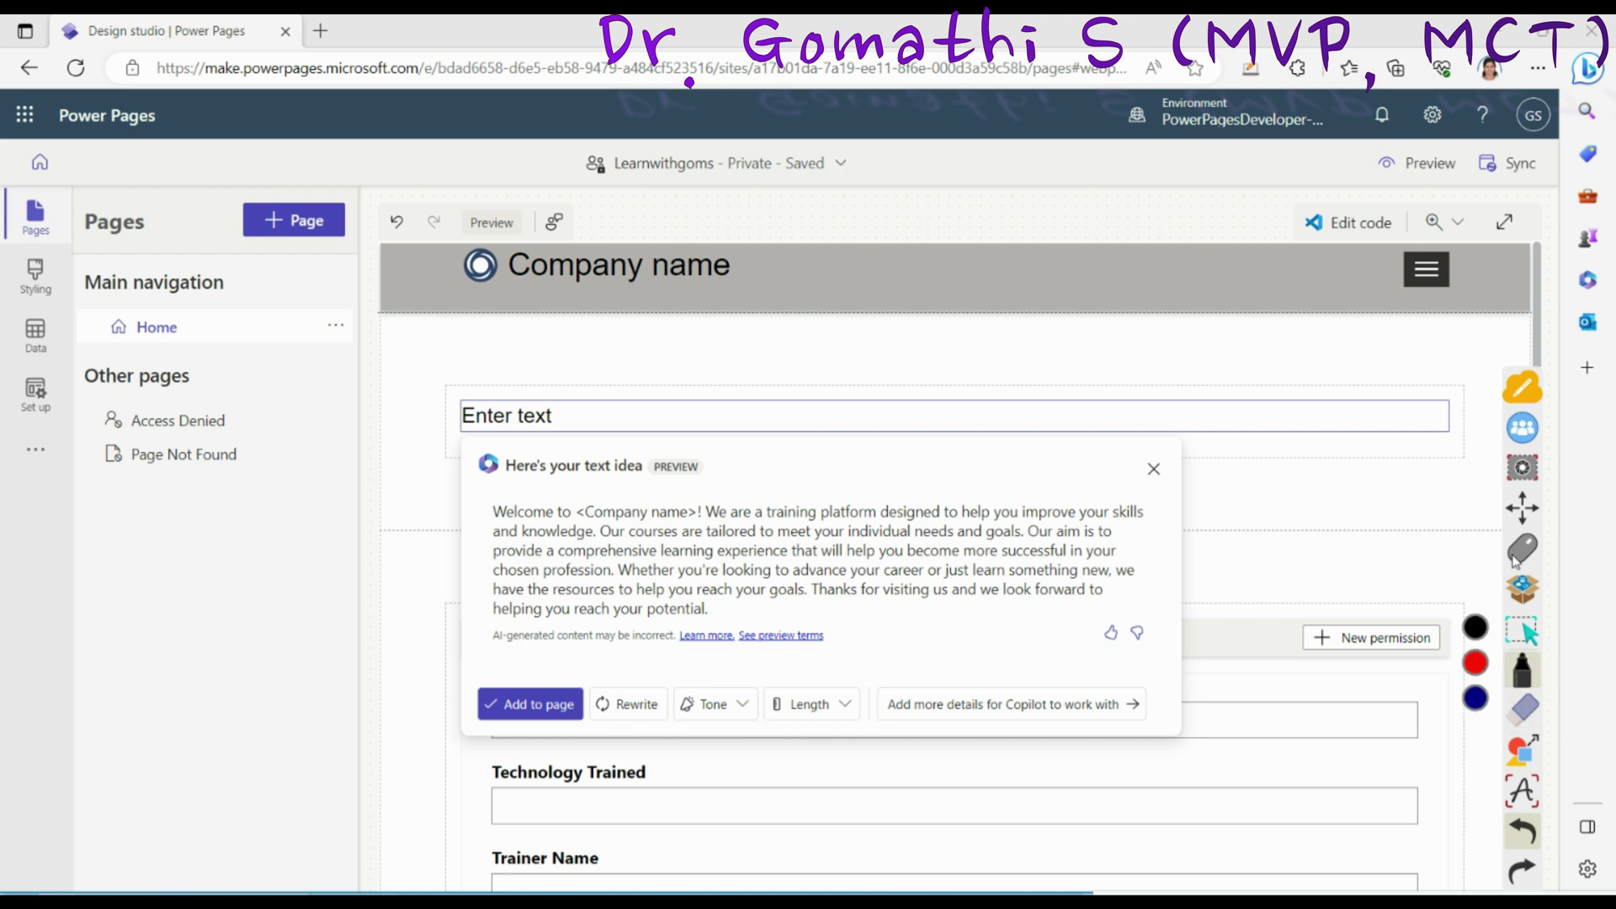
Step: Change the generated introduction's tone to Professional and add the text to the page
{"action": "left_click", "coordinate": [713, 705]}
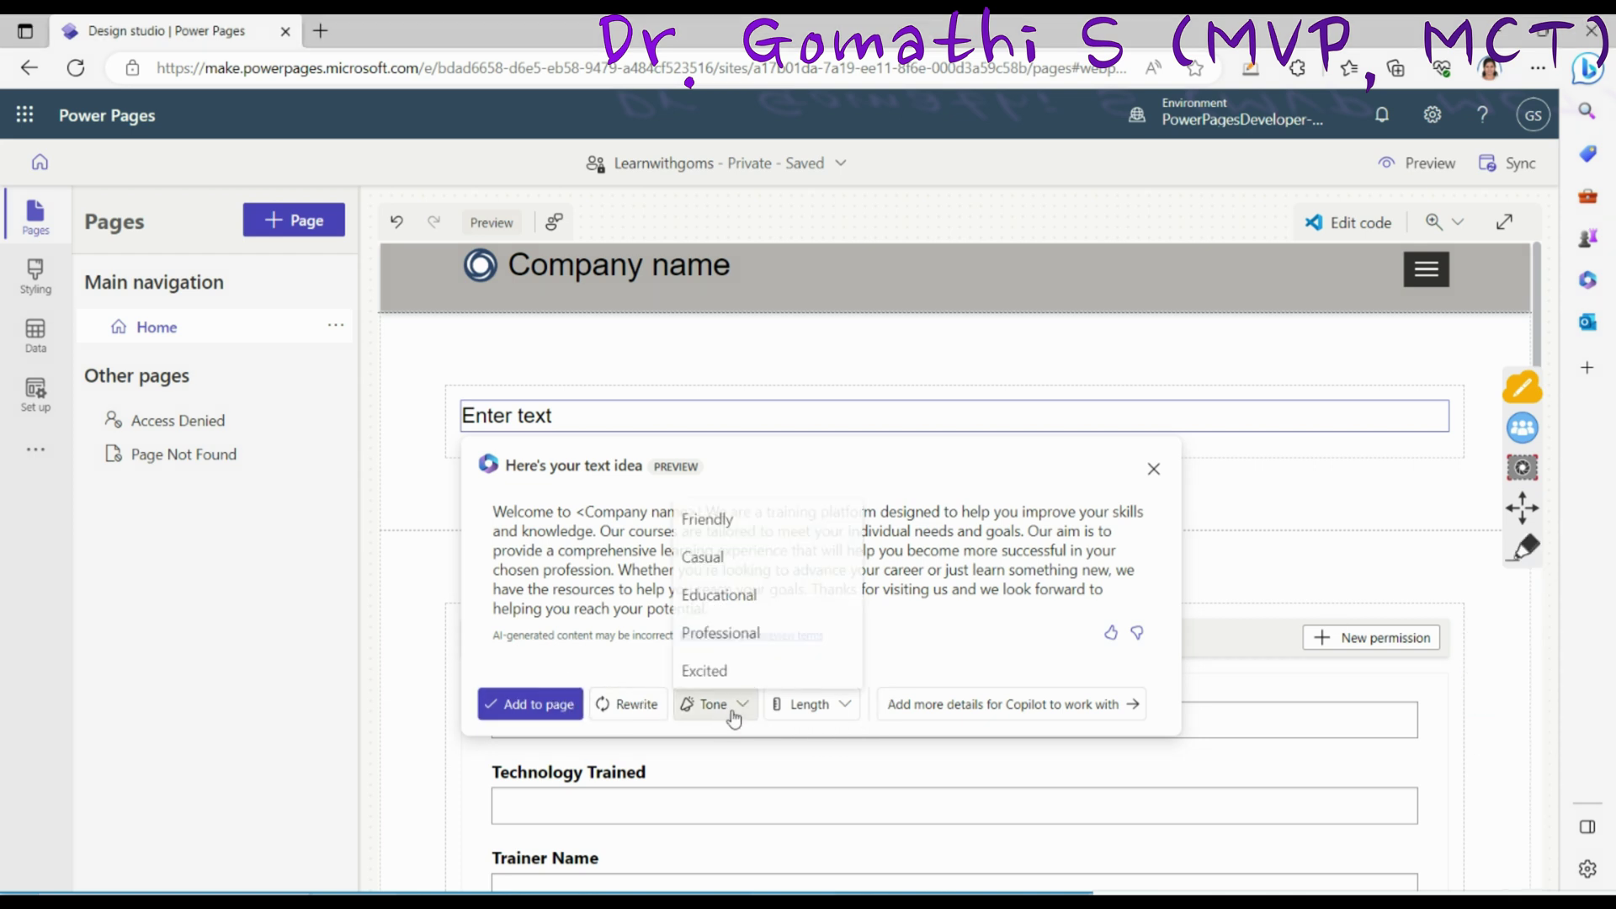
{"action": "left_click", "coordinate": [738, 642]}
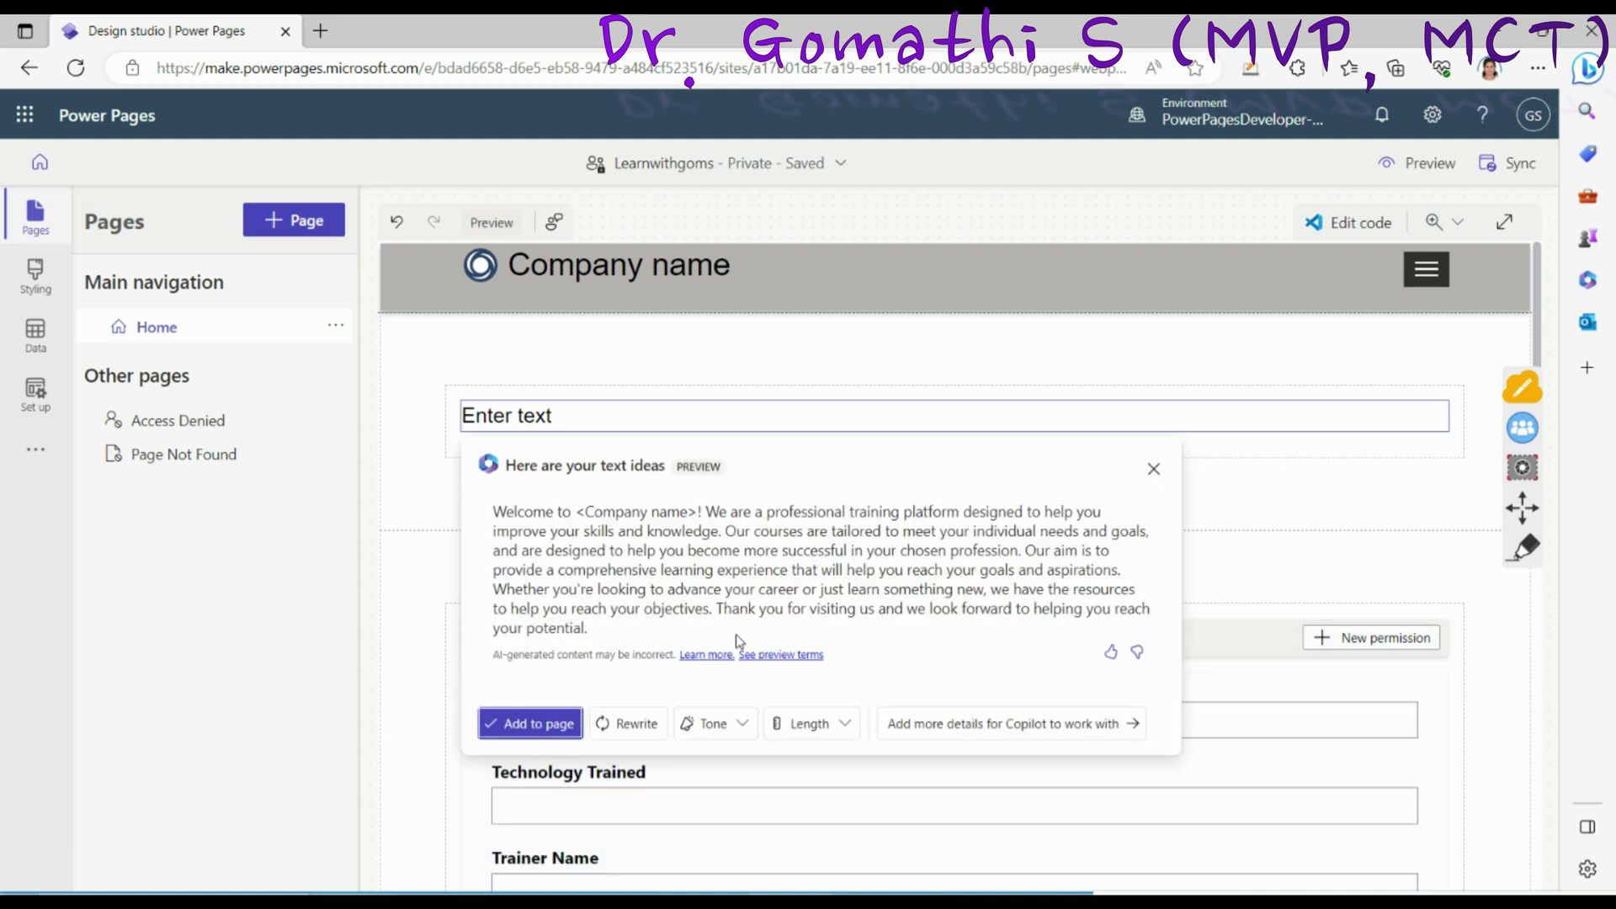
{"action": "left_click", "coordinate": [812, 724]}
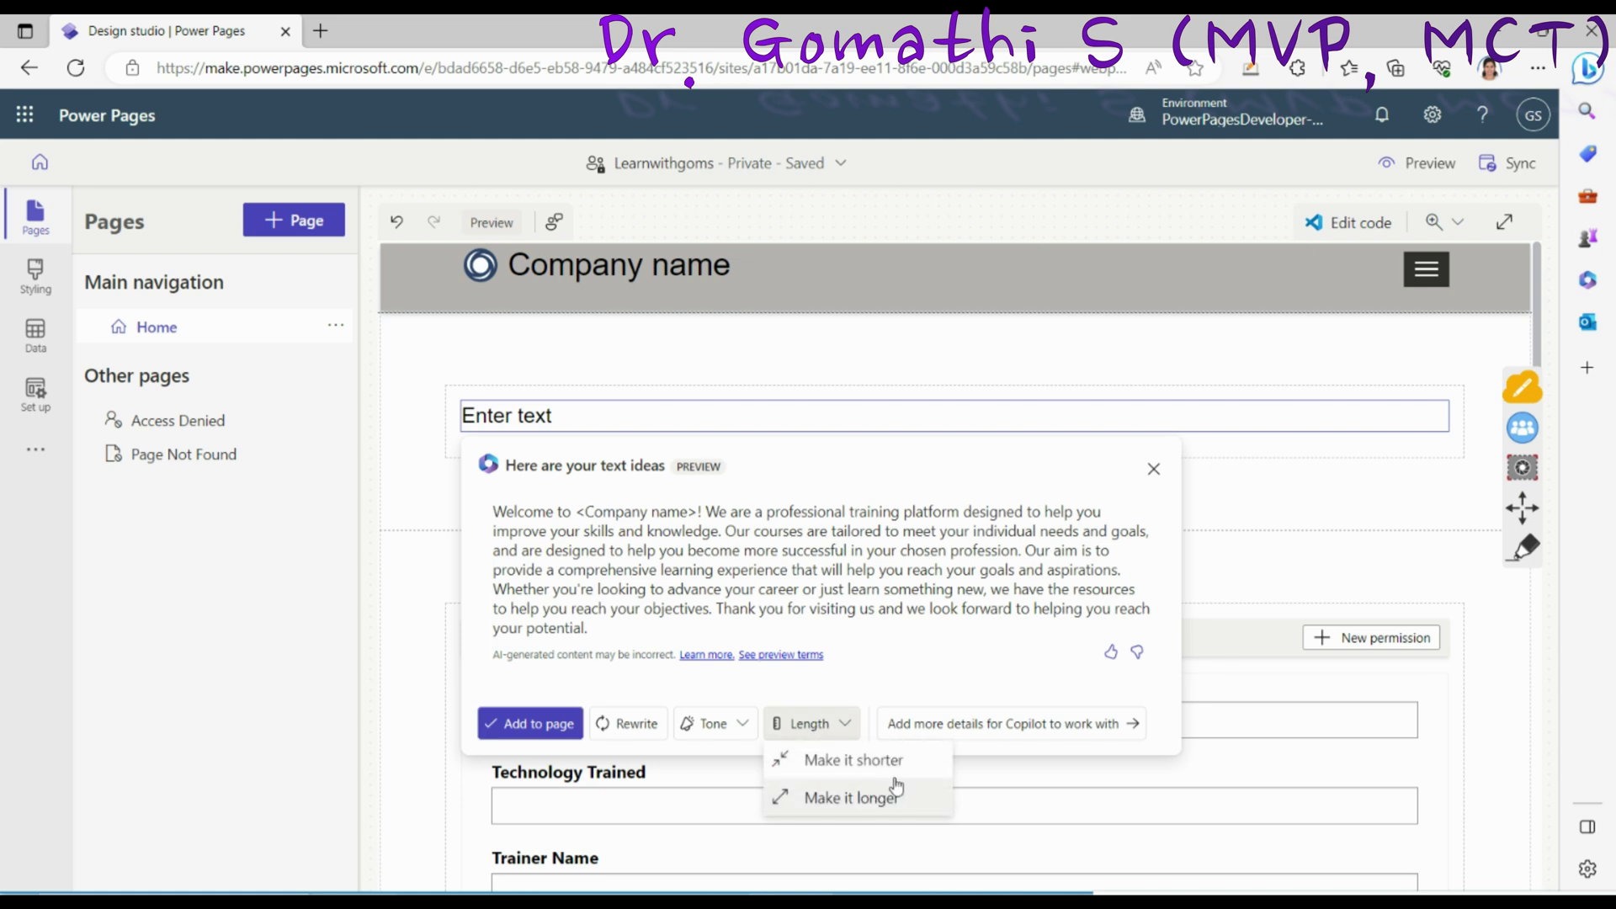
{"action": "left_click", "coordinate": [573, 505]}
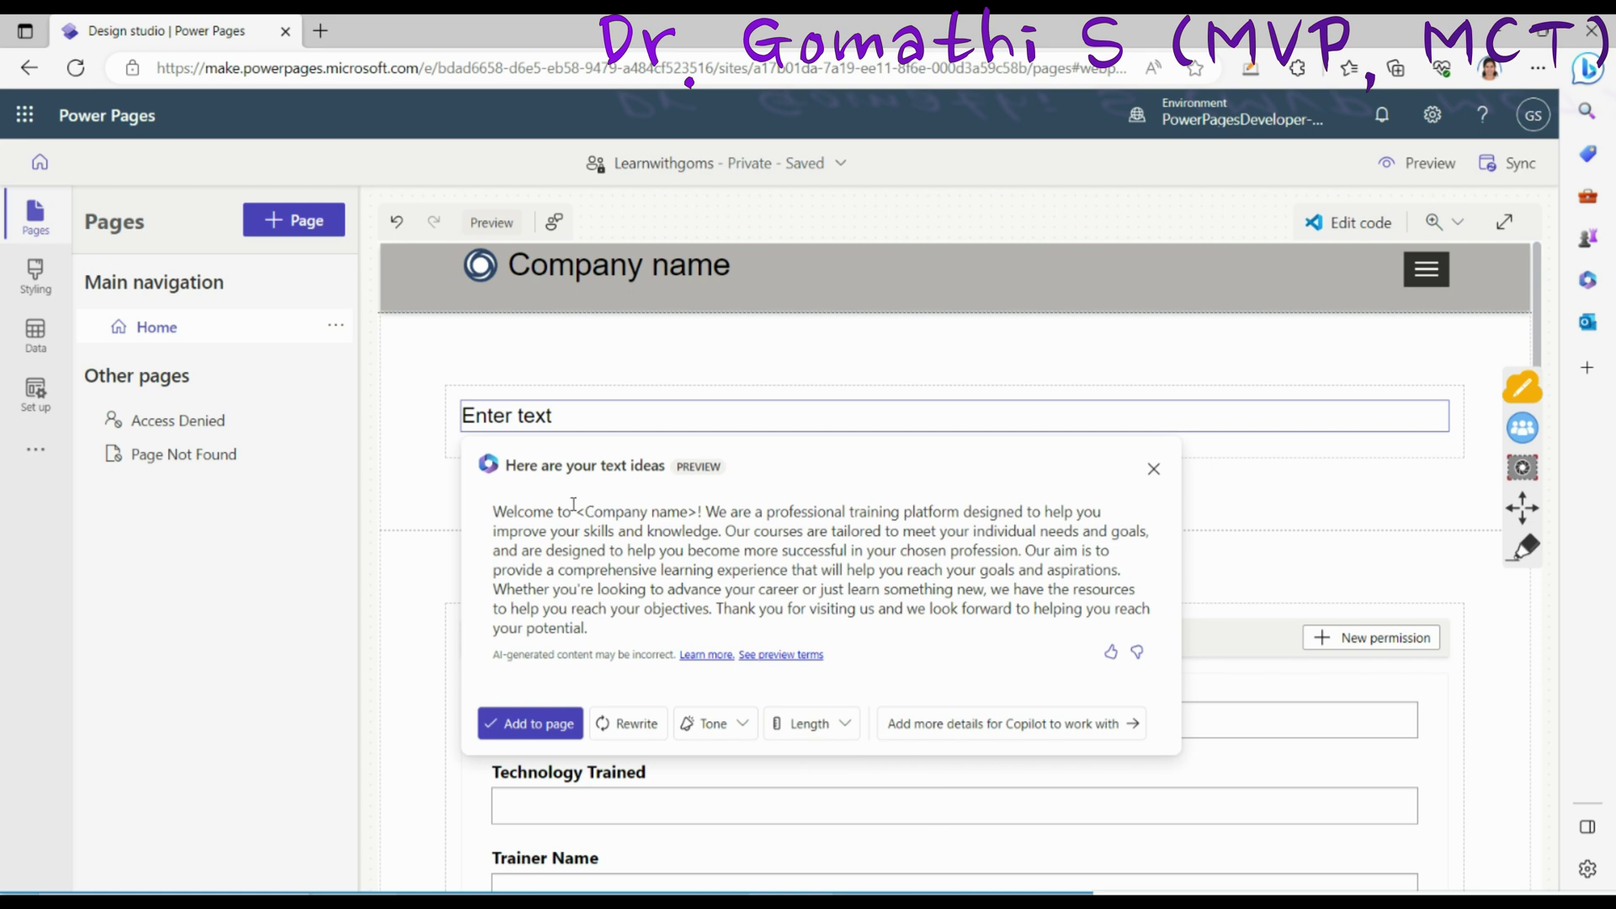
{"action": "double_click", "coordinate": [587, 510]}
{"action": "left_click", "coordinate": [587, 511]}
{"action": "left_click", "coordinate": [506, 739]}
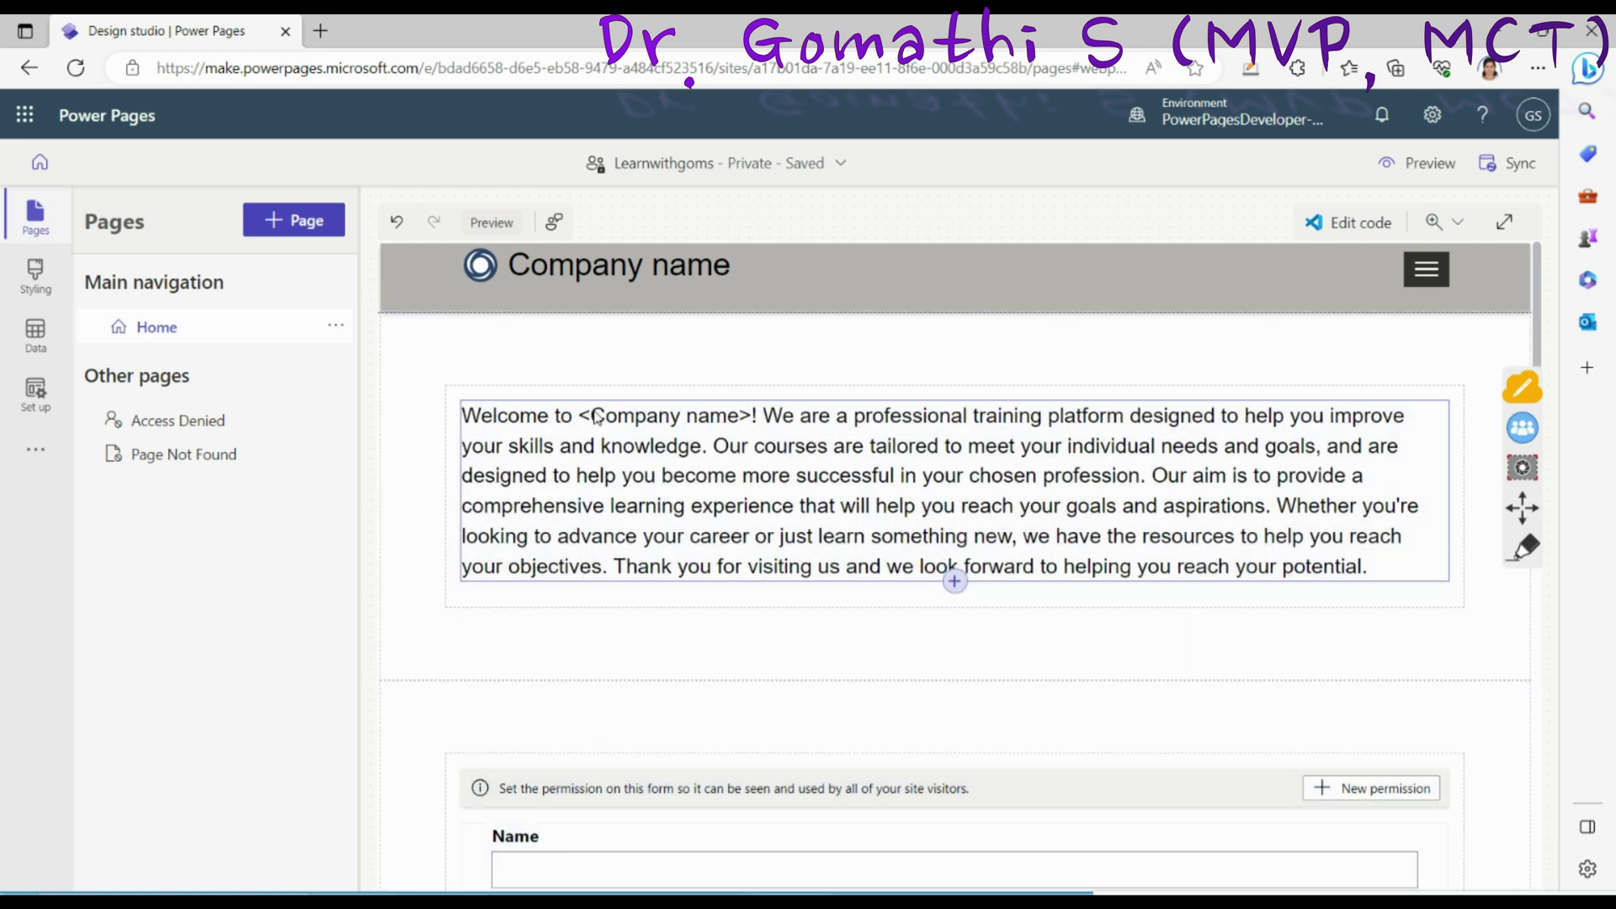
Step: Replace the "<Company name>" placeholder in the introduction text with "Atna Technologies"
{"action": "left_click", "coordinate": [573, 415]}
{"action": "left_click_drag", "start_coordinate": [590, 416], "coordinate": [750, 414]}
{"action": "key", "text": "BackSpace"}
{"action": "key", "text": "BackSpace"}
{"action": "type", "text": "Atna Te"}
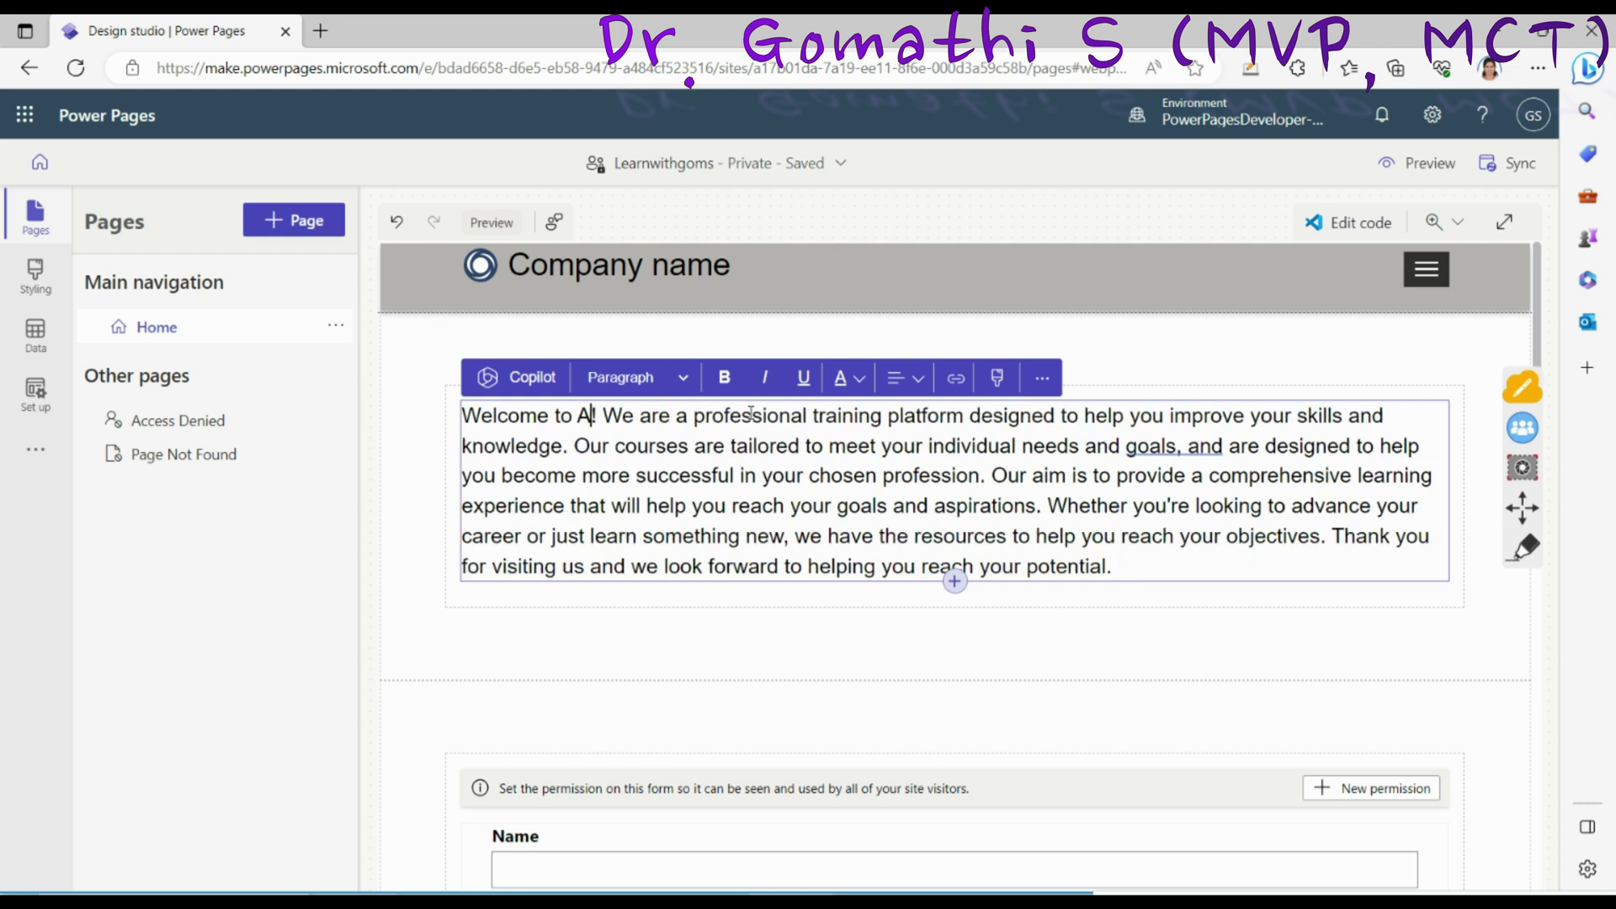
{"action": "type", "text": "chnol"}
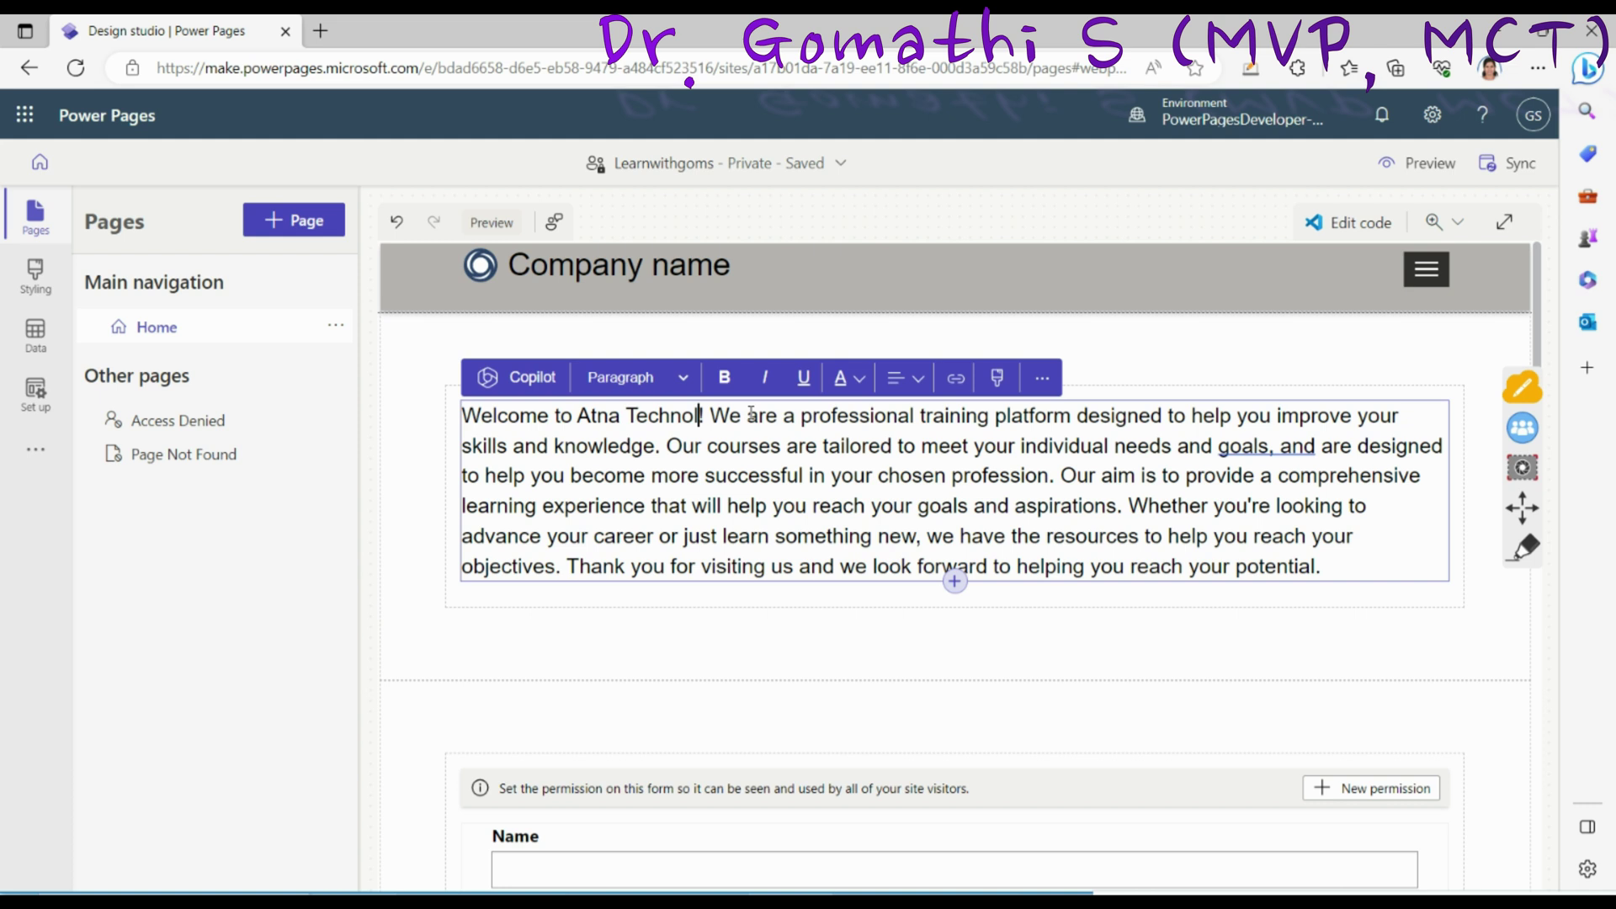
{"action": "type", "text": "ogies"}
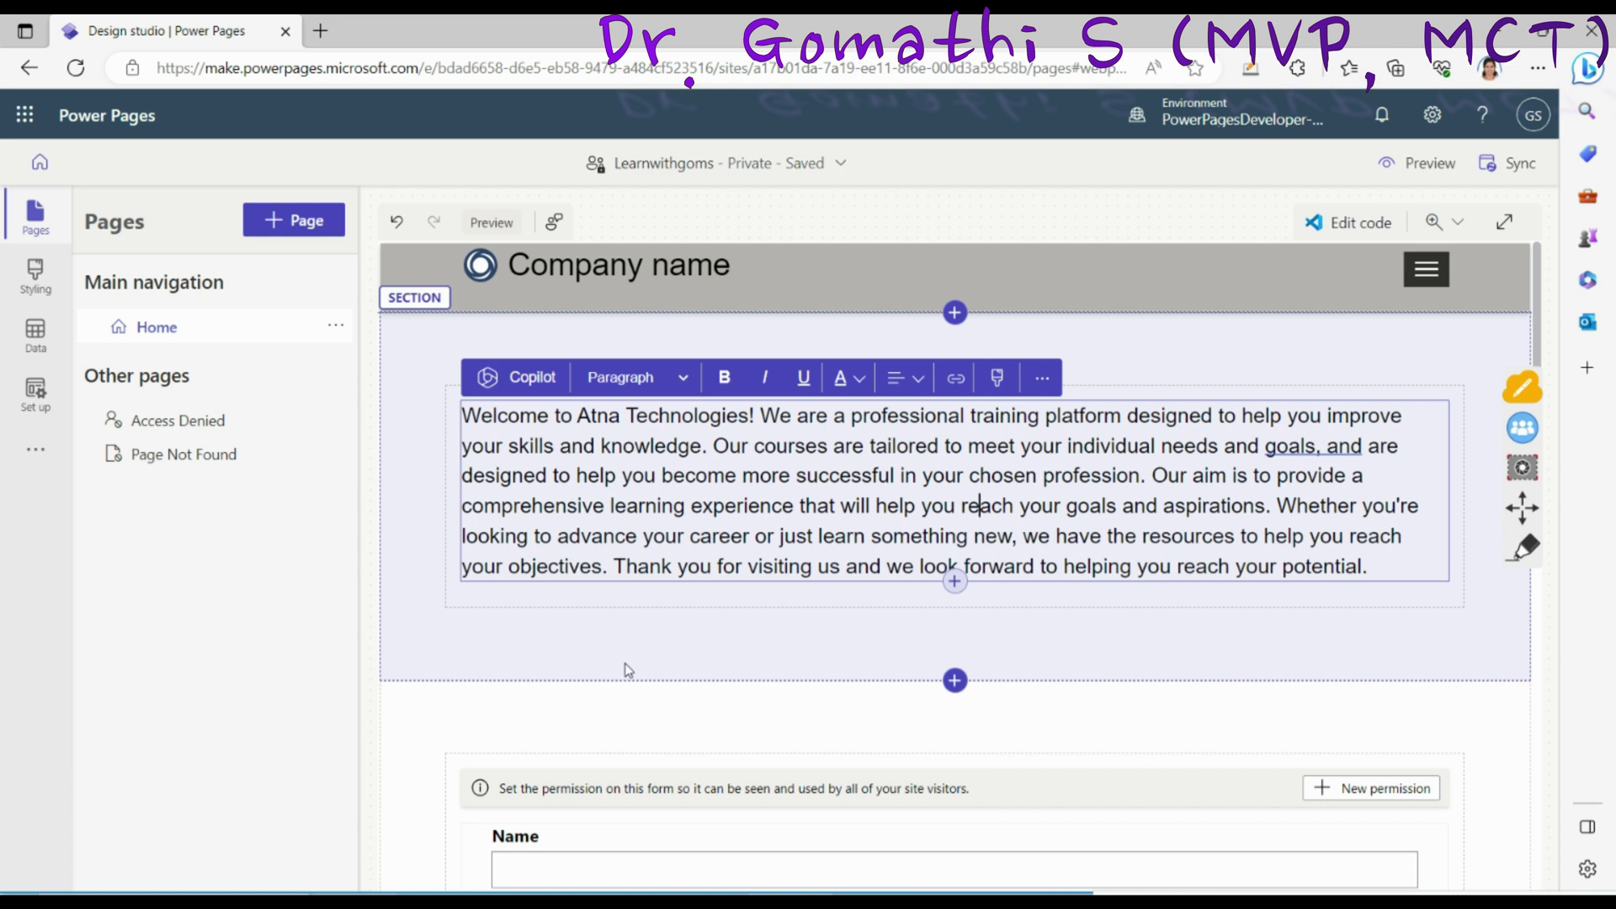
Step: Add a two-column section between the feedback form and the footer, and view the additional components available for its first column
{"action": "scroll", "coordinate": [1258, 660], "scroll_direction": "down", "scroll_amount": 8}
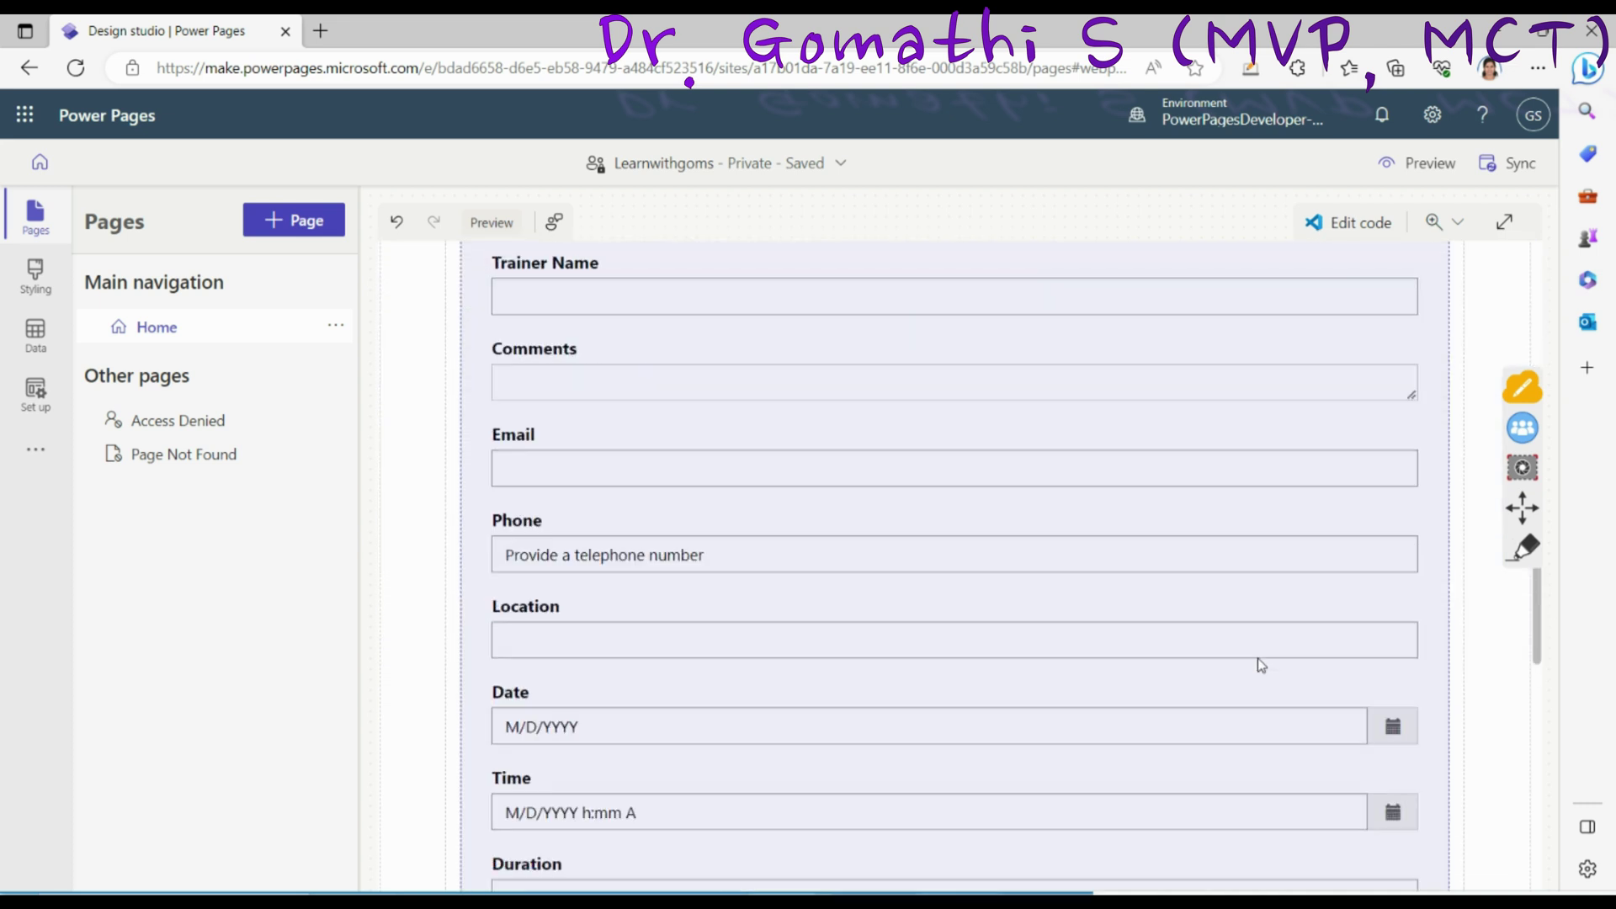
{"action": "scroll", "coordinate": [1260, 665], "scroll_direction": "down", "scroll_amount": 8}
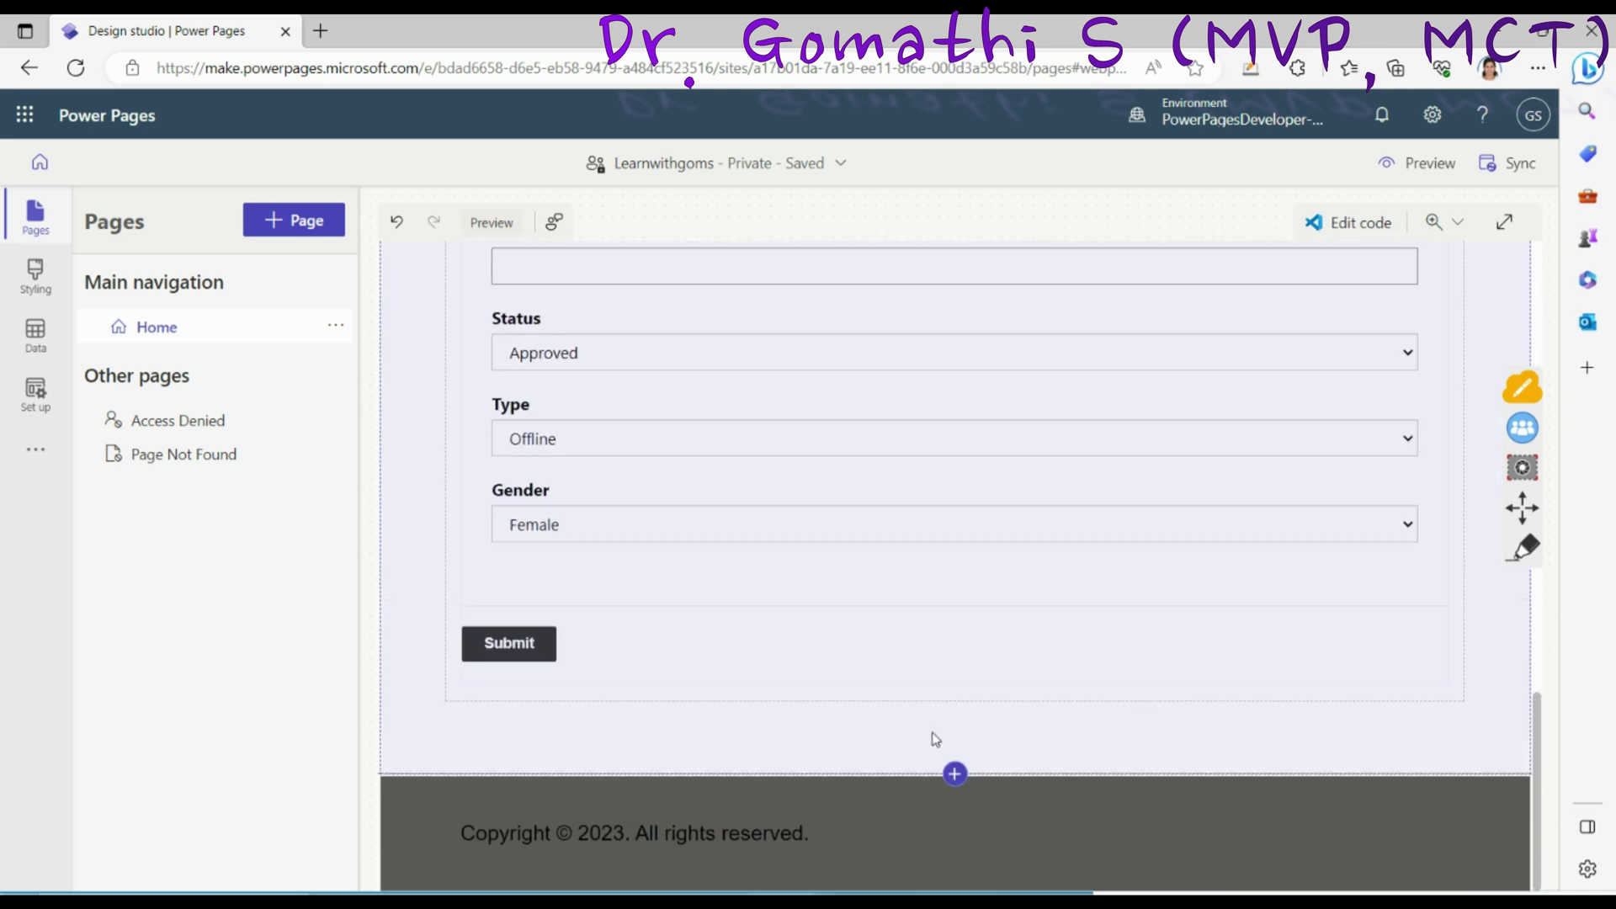
{"action": "left_click", "coordinate": [957, 775]}
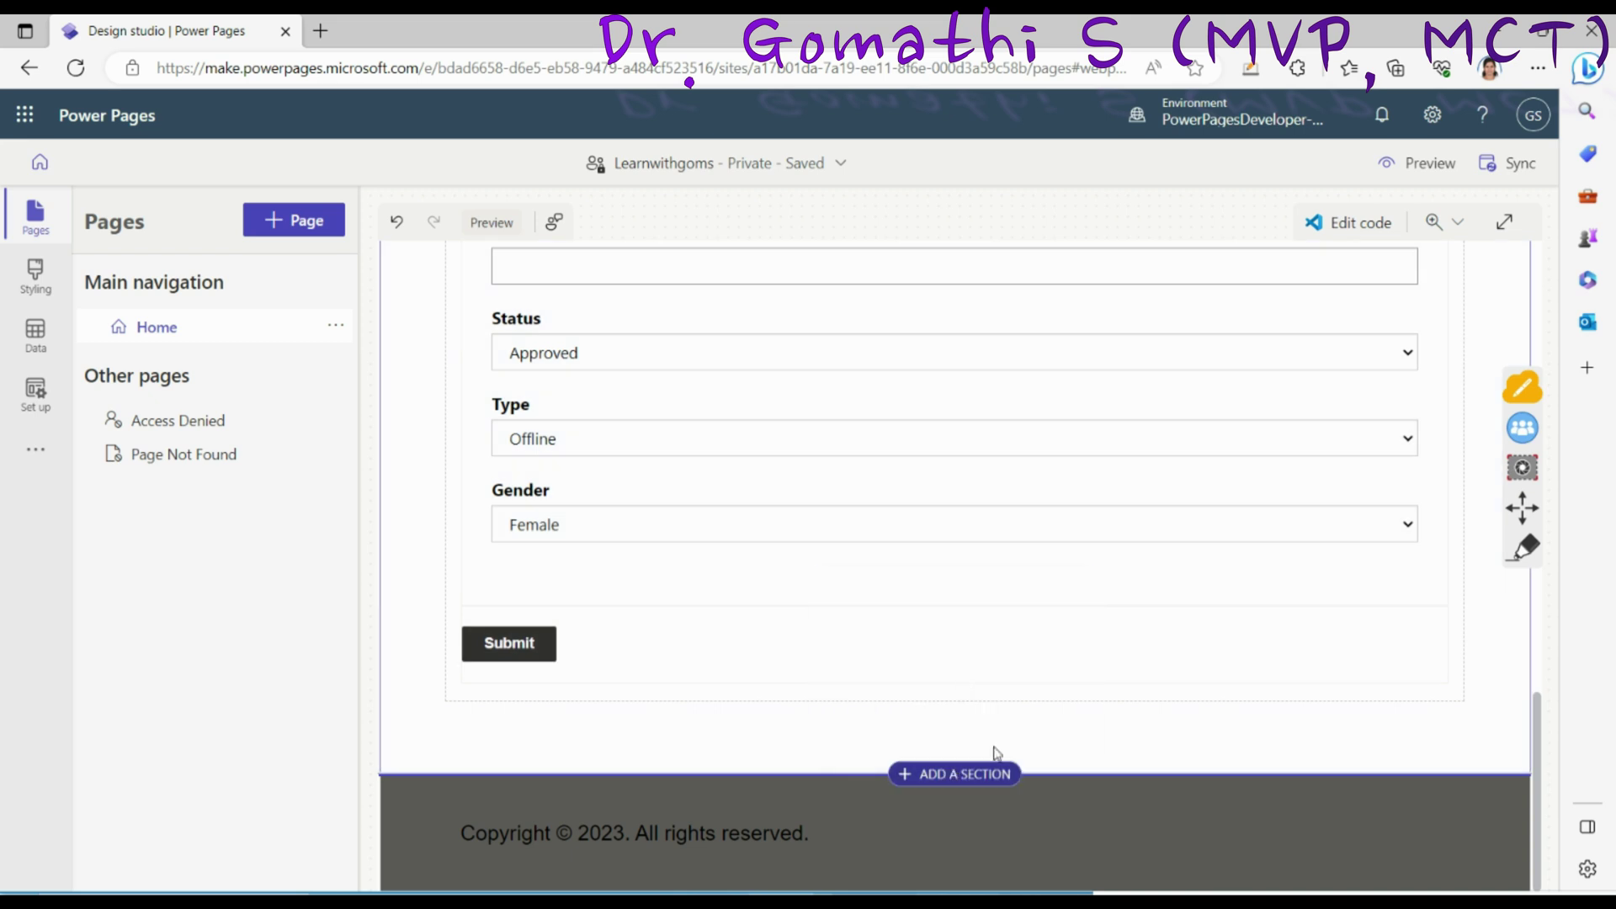
{"action": "left_click", "coordinate": [942, 620]}
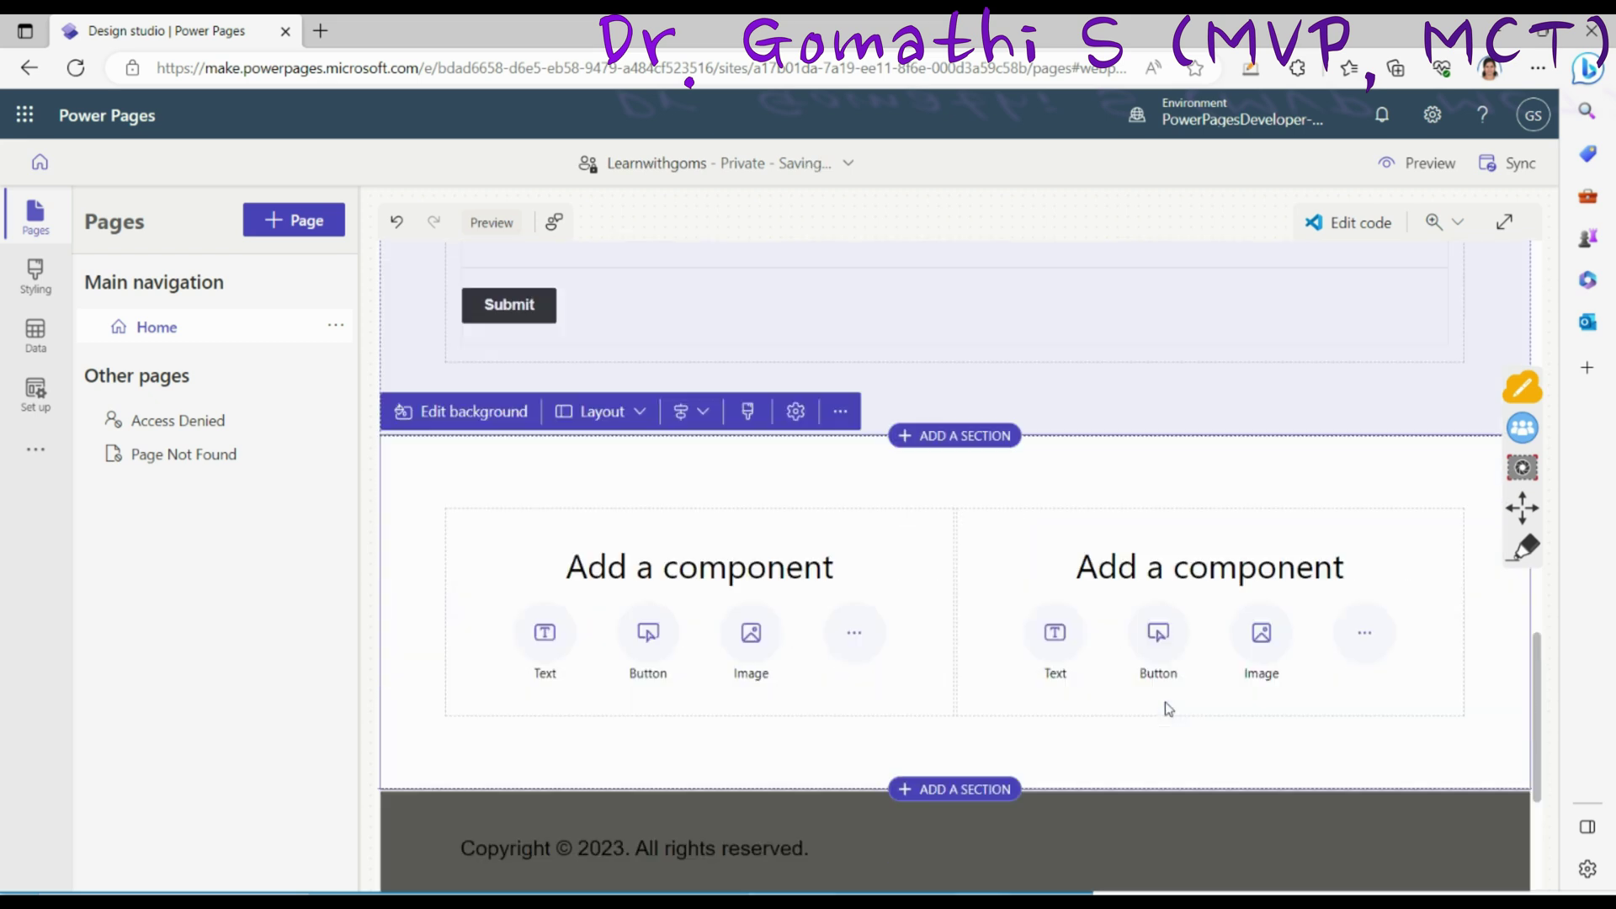
{"action": "left_click", "coordinate": [871, 621]}
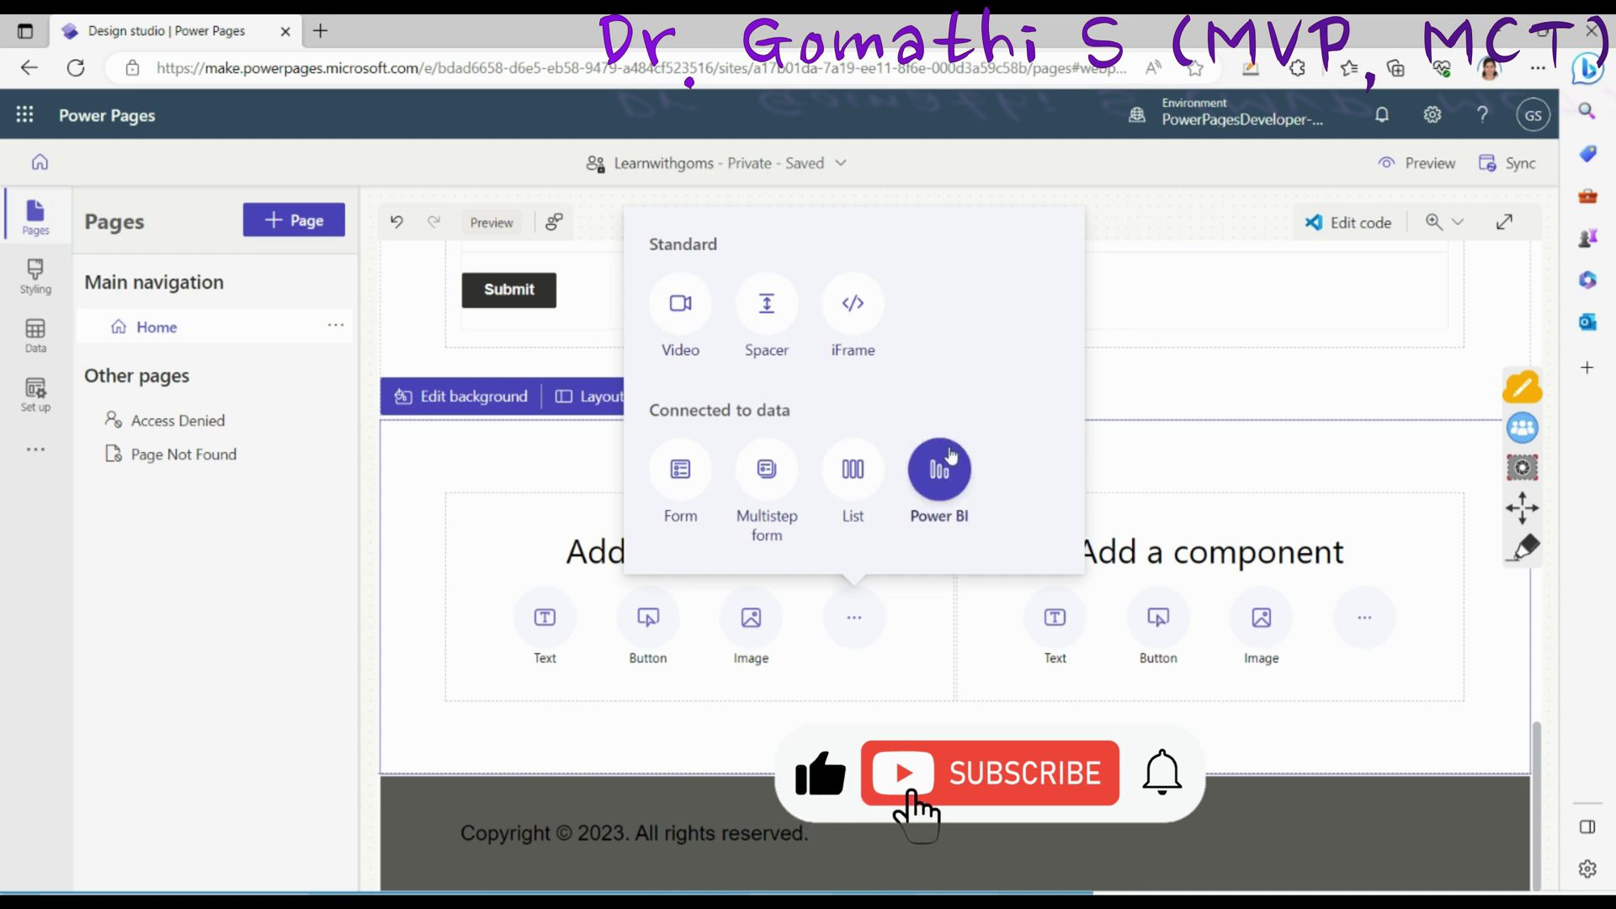
{"action": "left_click", "coordinate": [436, 728]}
Step: Look through the site's Styling, Data and Set up workspaces
{"action": "left_click", "coordinate": [44, 282]}
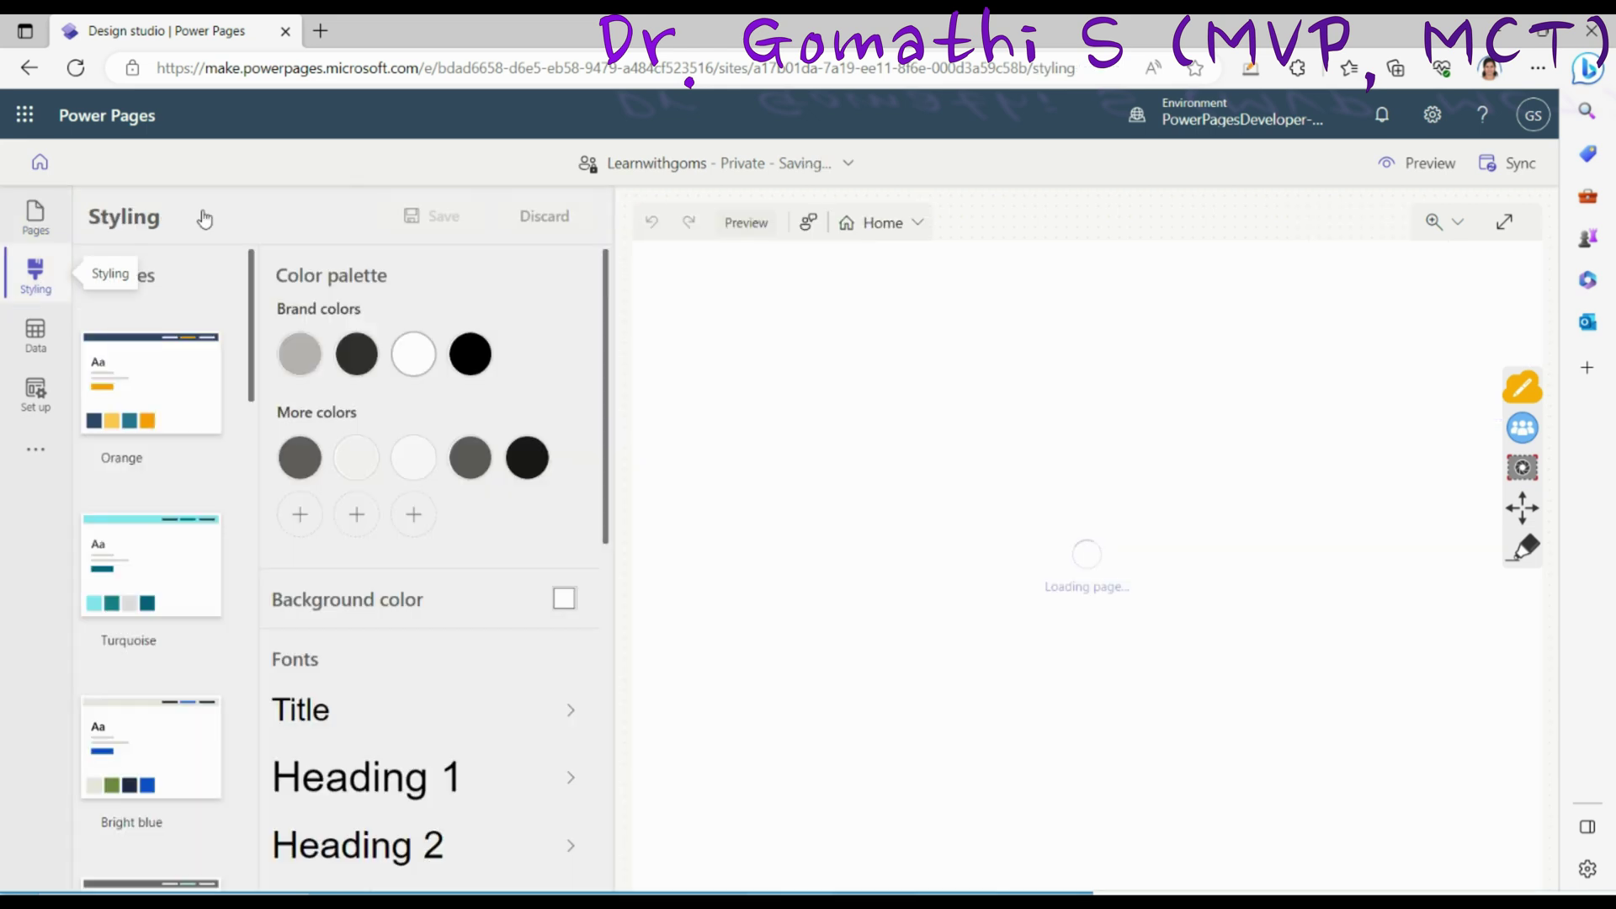
{"action": "scroll", "coordinate": [233, 406], "scroll_direction": "down", "scroll_amount": 5}
{"action": "left_click", "coordinate": [36, 332]}
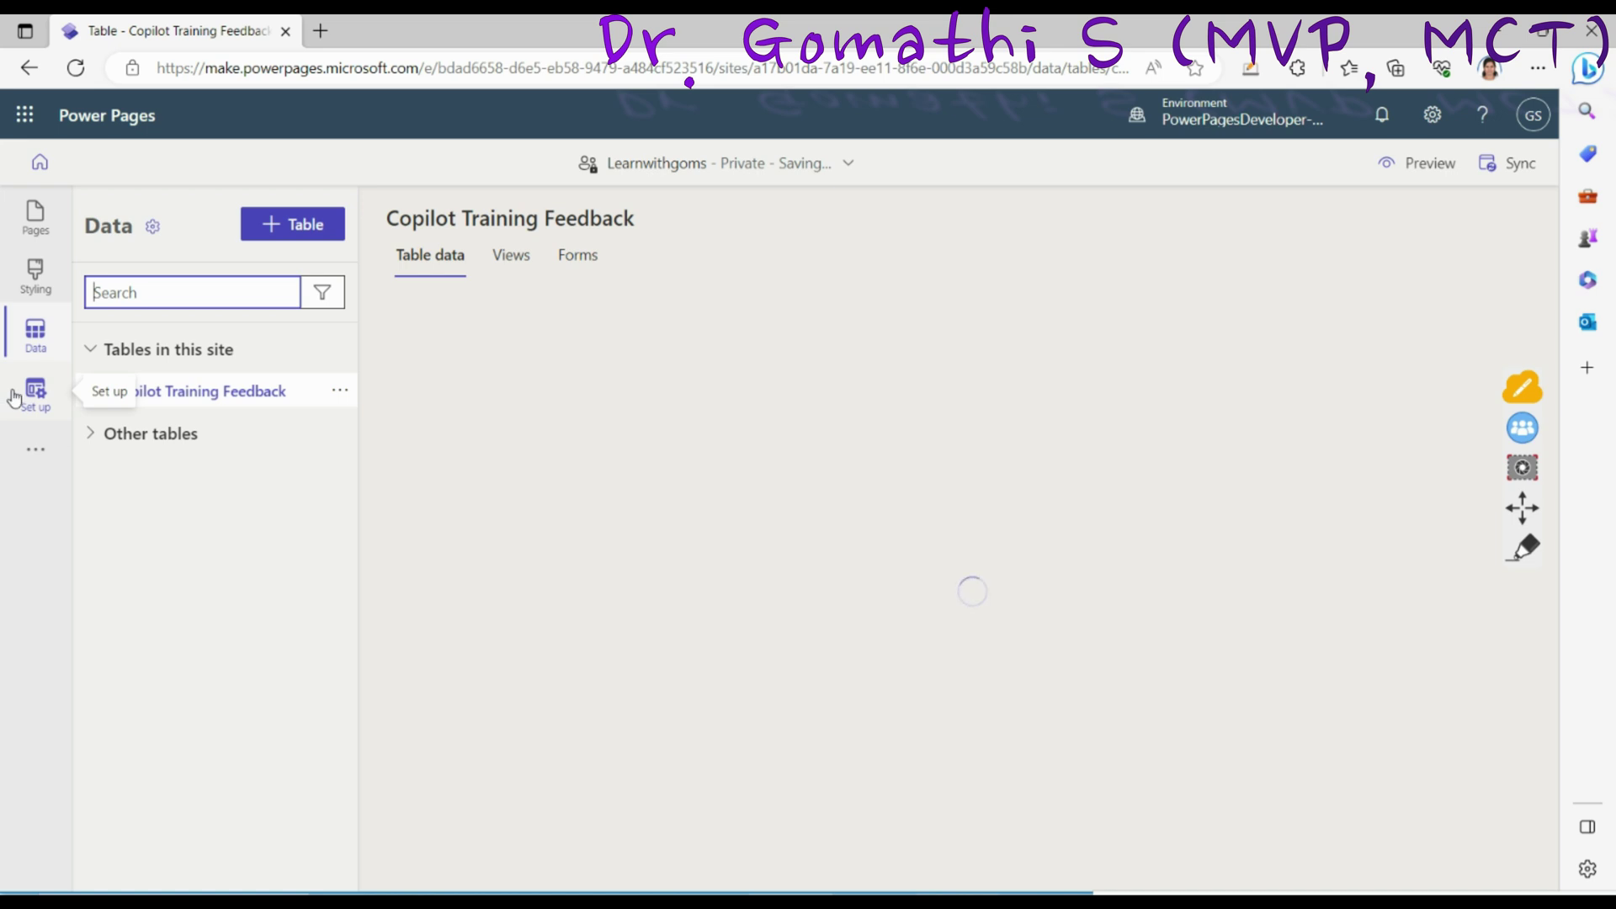
{"action": "left_click", "coordinate": [15, 394]}
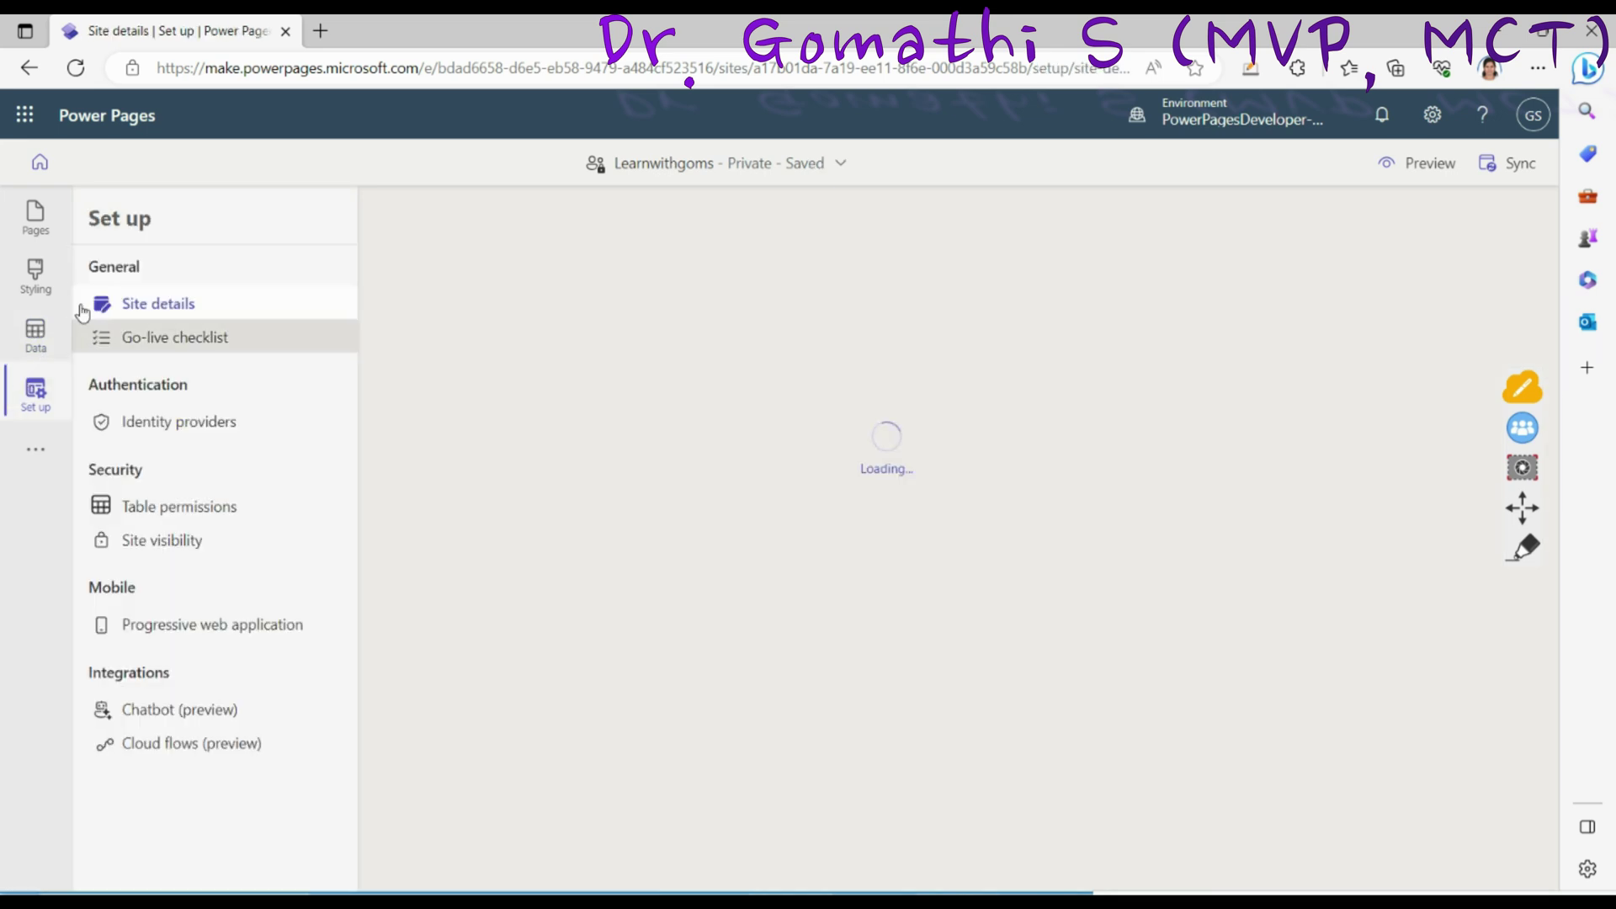
{"action": "left_click", "coordinate": [55, 277]}
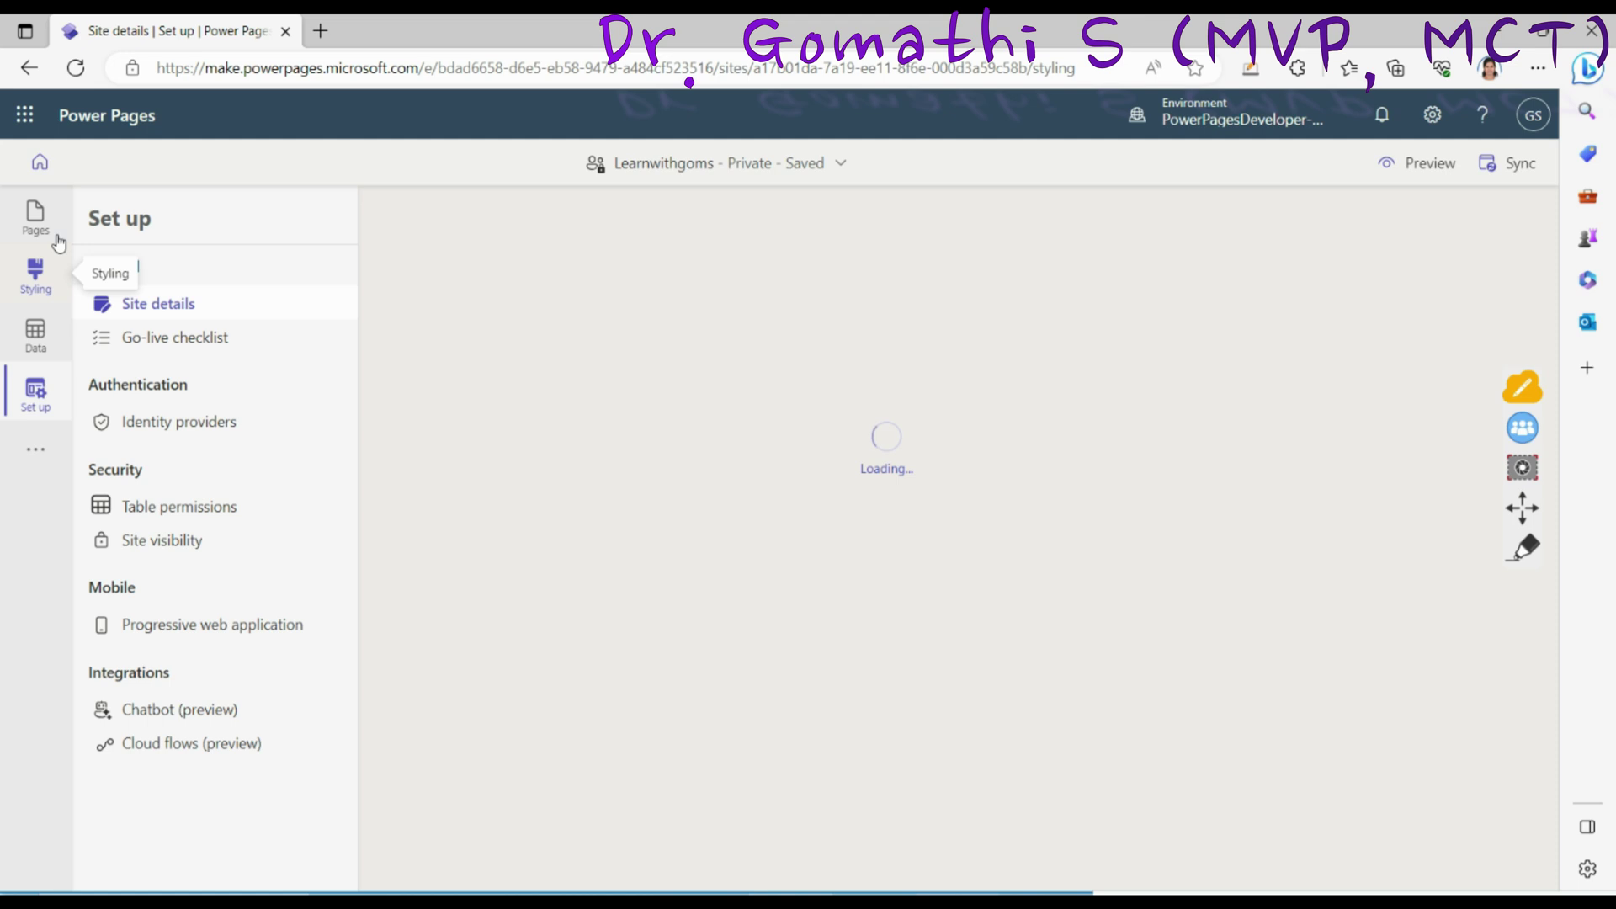